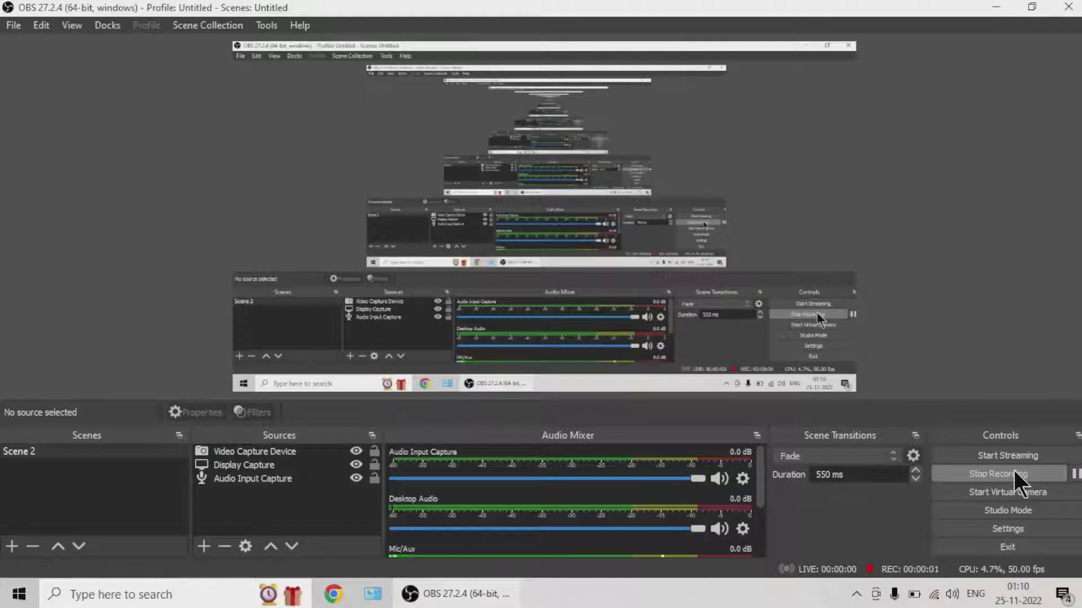
Switch to Microsoft Excel and set the height of rows 4 to 9 to 40 in the blank workbook
left_click(20, 598)
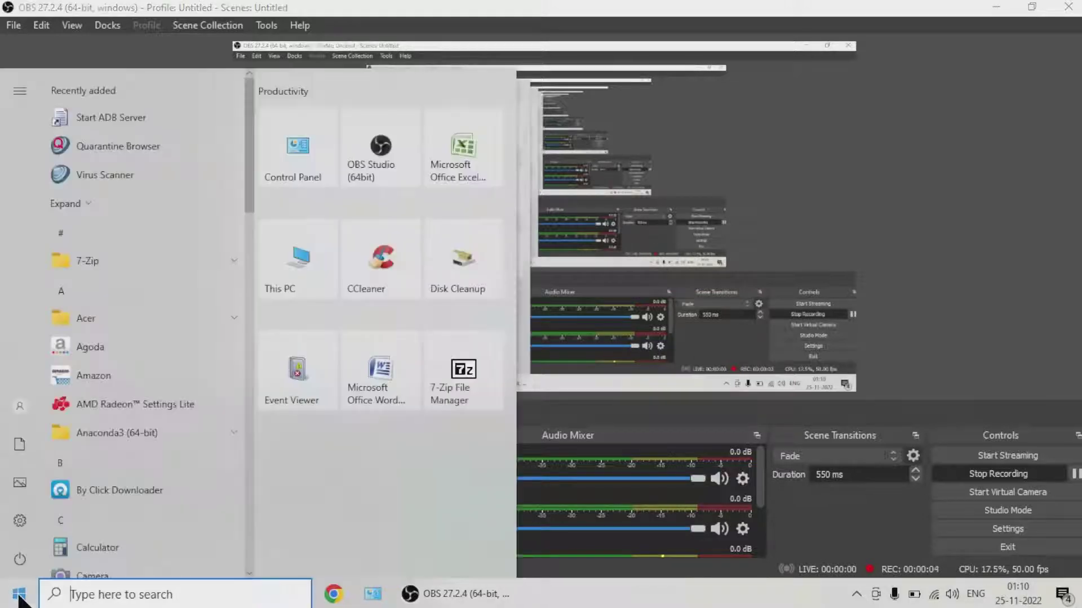
left_click(465, 161)
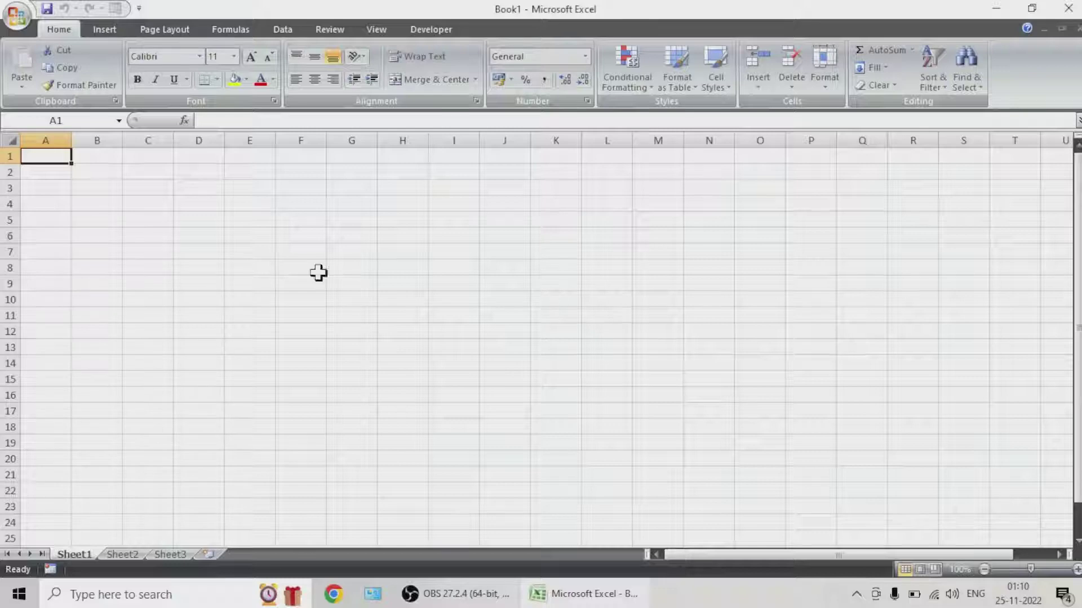
left_click_drag(5, 202, 7, 283)
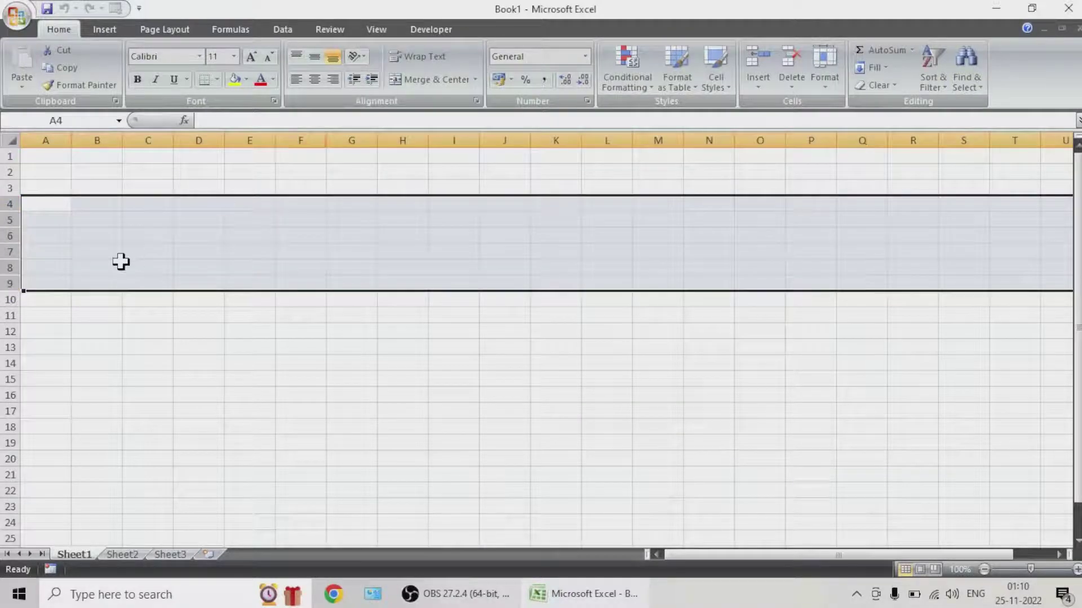
right_click(10, 236)
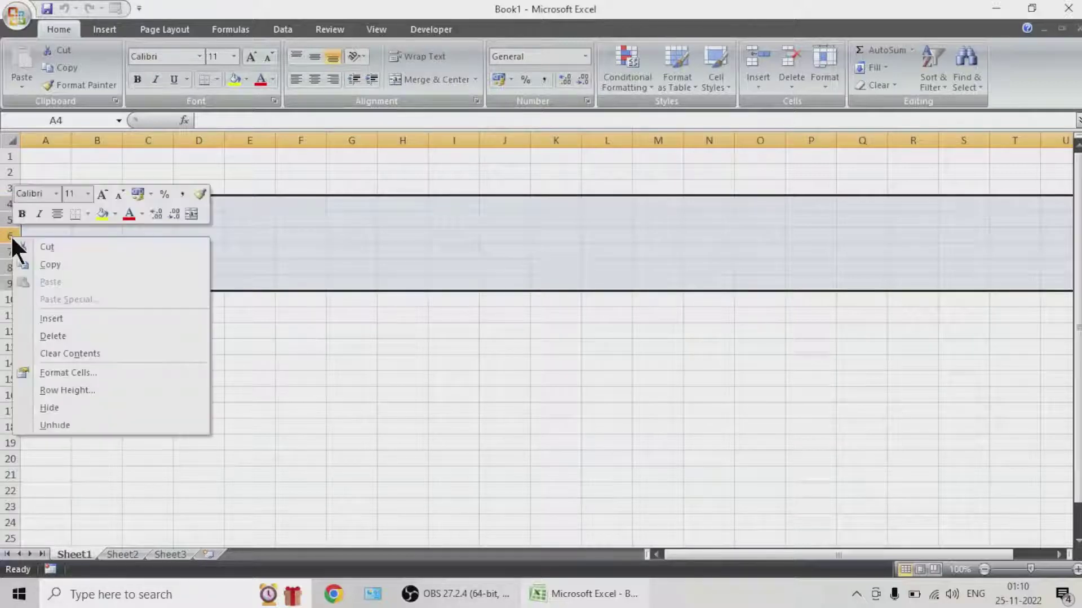
left_click(68, 391)
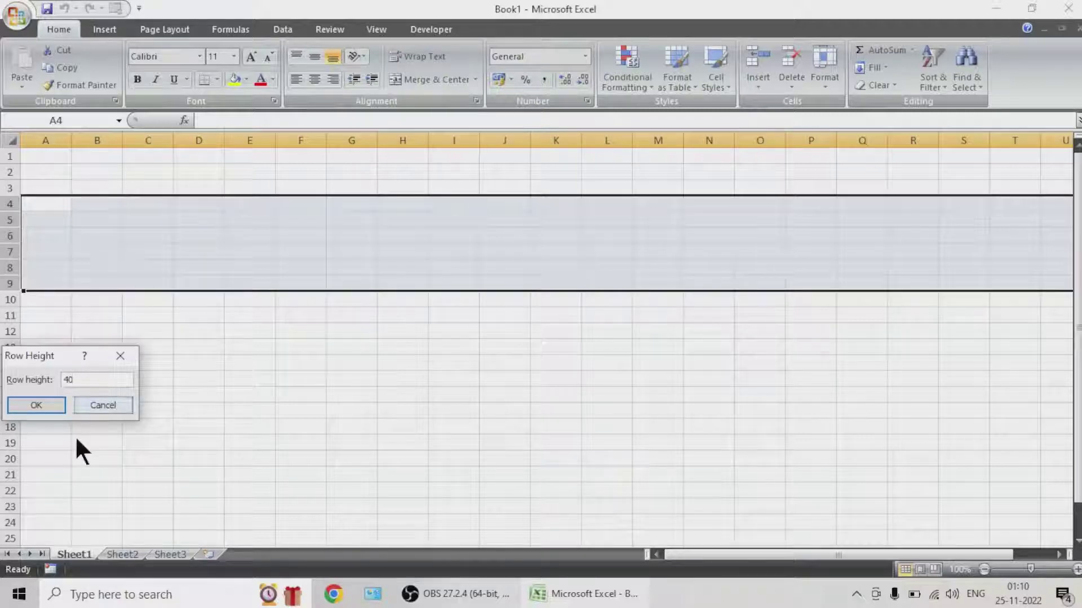
left_click(50, 408)
left_click(372, 338)
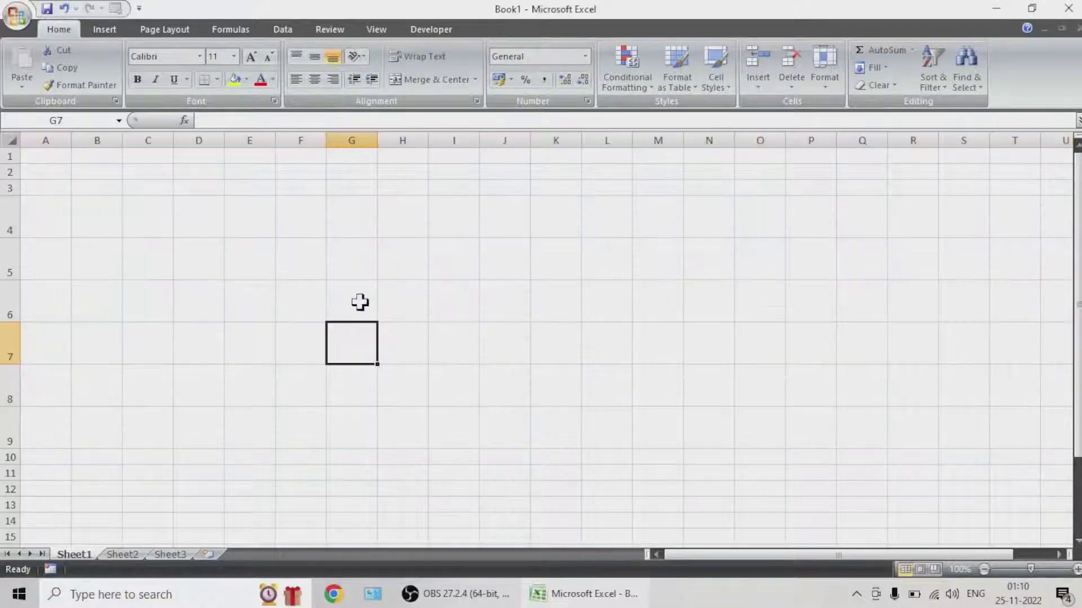
Apply All Borders to the three-by-three cell block E5:G7
left_click_drag(268, 271, 346, 335)
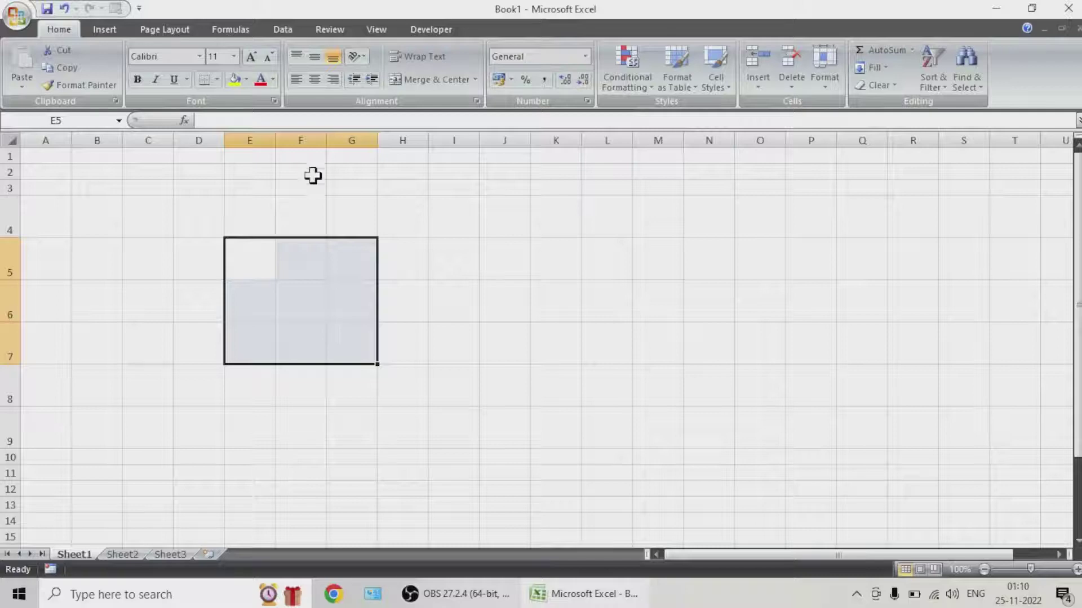
left_click(217, 79)
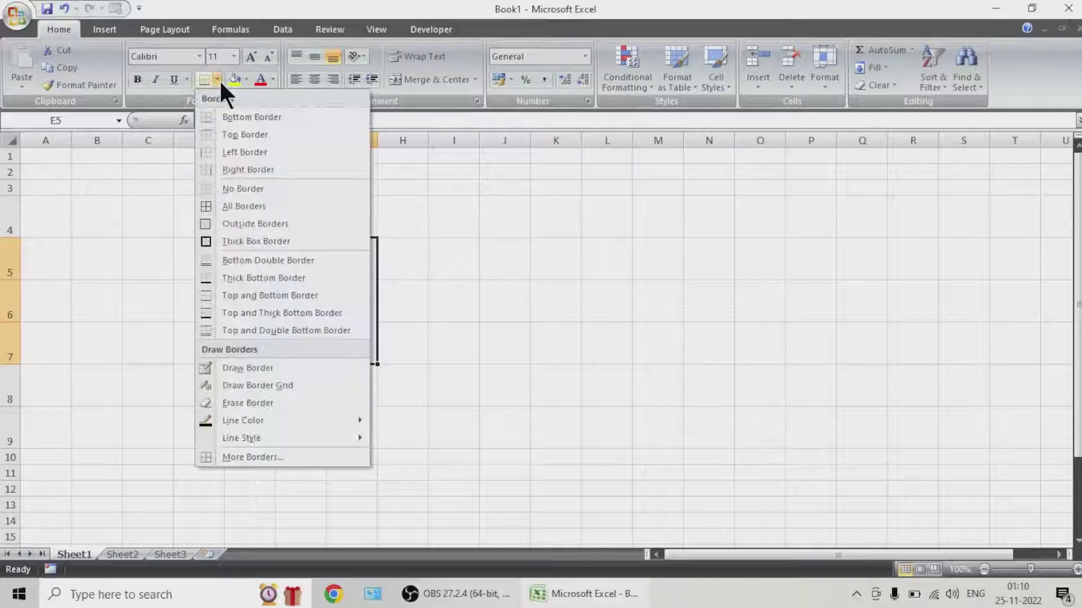
left_click(232, 208)
left_click(485, 355)
Enter x in each of the cells E5, F5 and G5 across the grid's first row
left_click(251, 266)
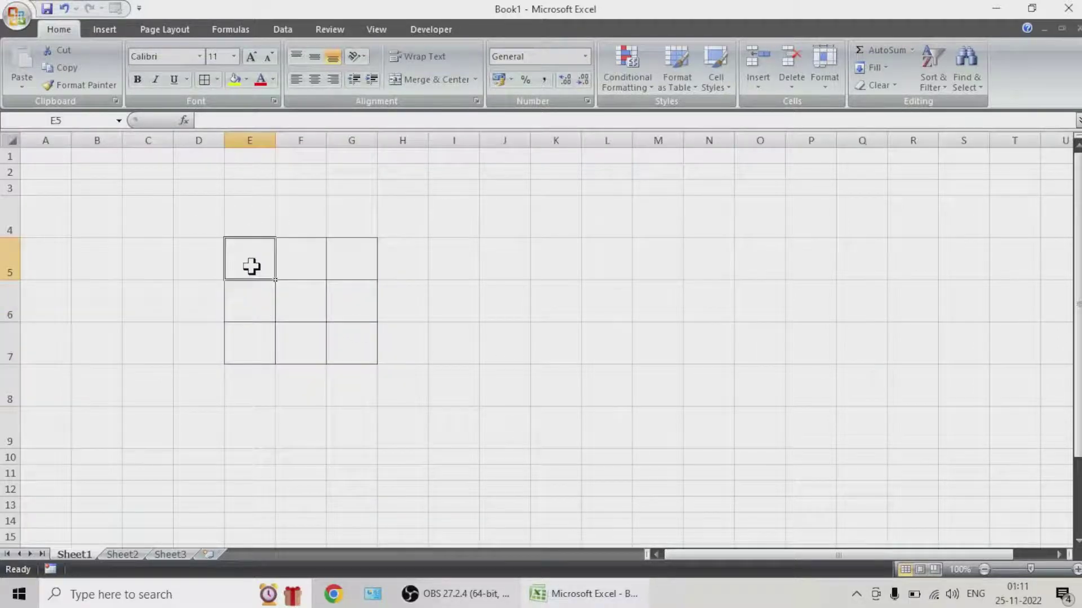
type("x")
key("Tab")
type("x")
key("Tab")
type("x")
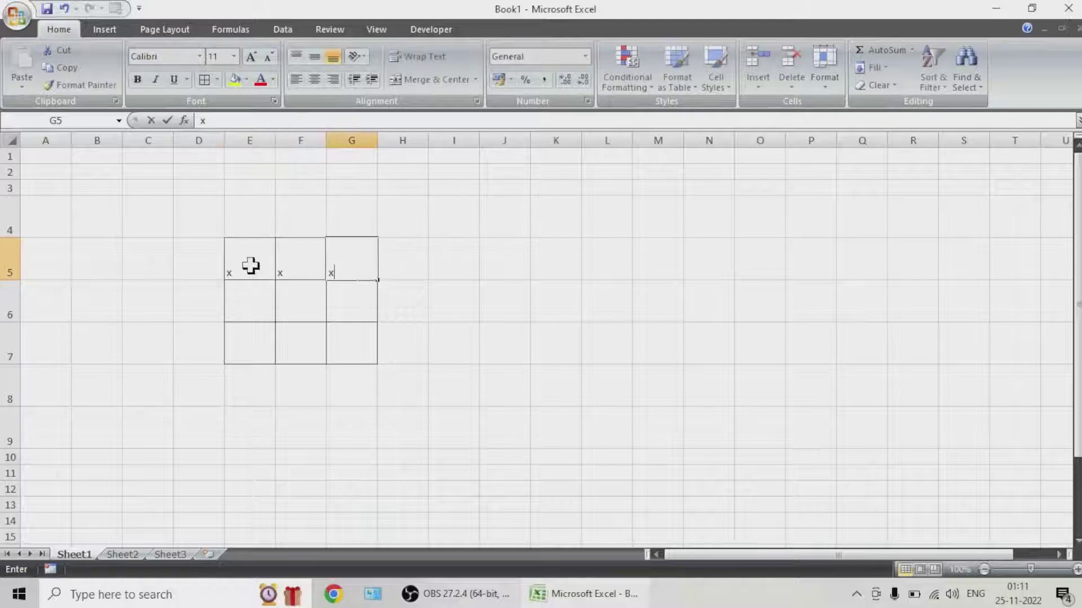
left_click(550, 312)
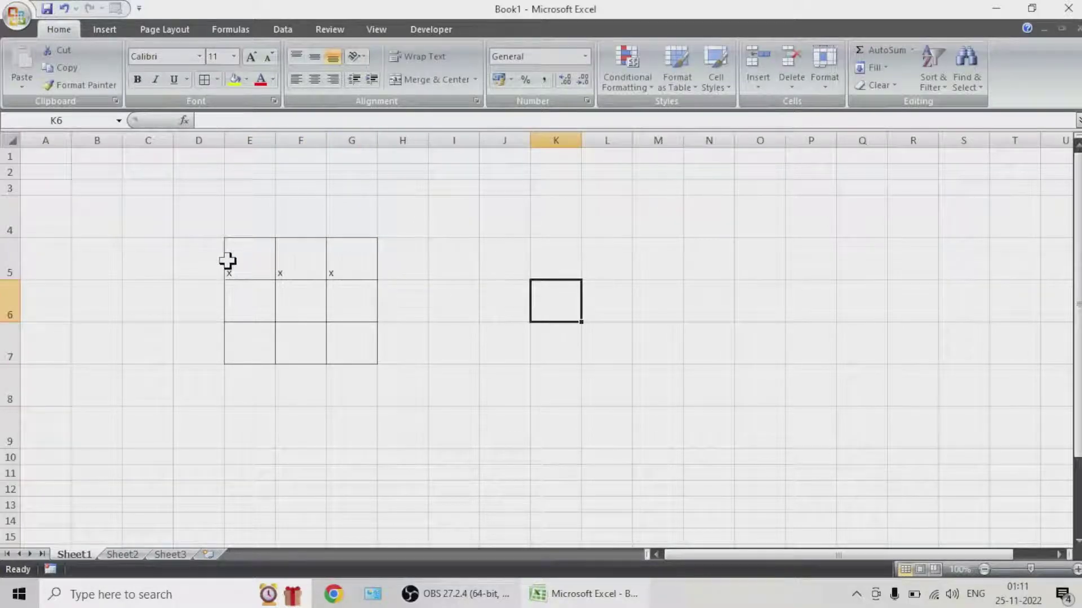
Enlarge the font of grid cells E5:G7 by several sizes and centre their contents both vertically and horizontally
left_click_drag(227, 260, 344, 260)
left_click_drag(253, 253, 355, 314)
scroll(244, 198, "up", 3)
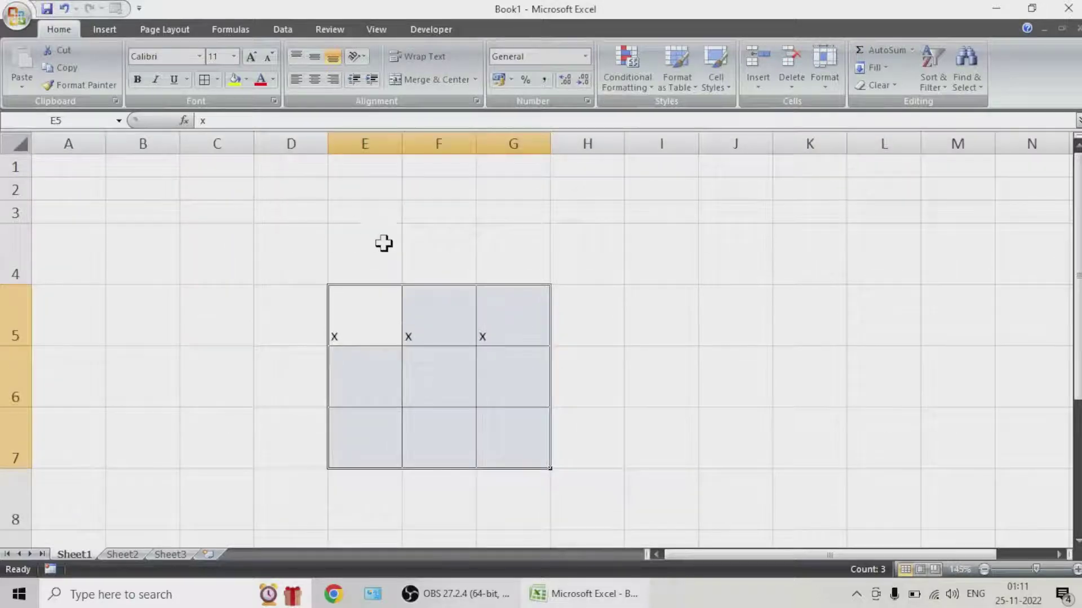
left_click(250, 56)
left_click(250, 56)
left_click(250, 56)
left_click(250, 56)
left_click(250, 56)
left_click(250, 56)
left_click(250, 57)
left_click(250, 56)
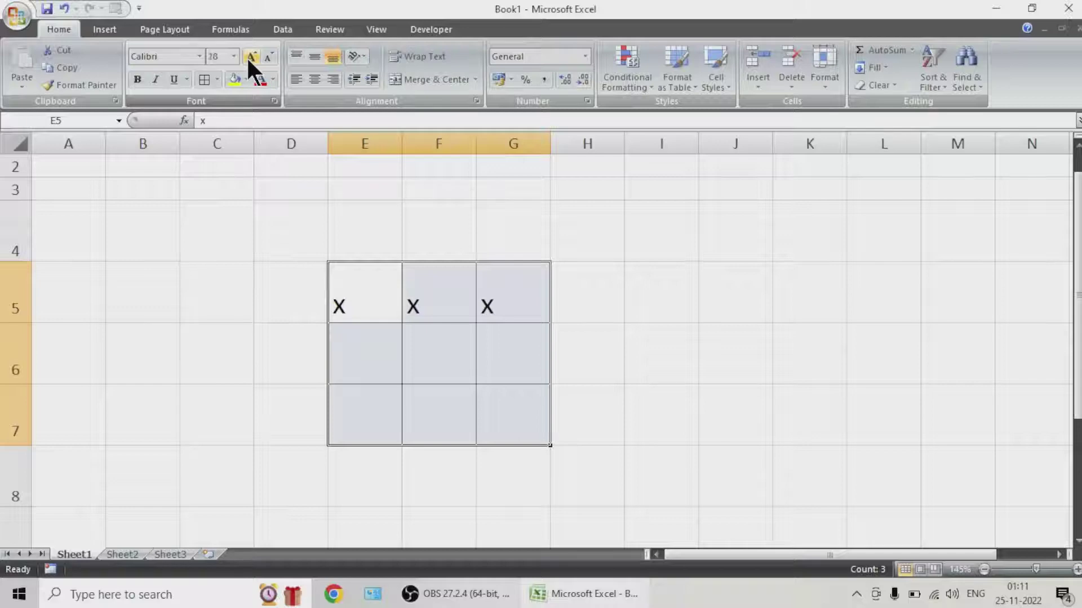
left_click(315, 58)
left_click(314, 79)
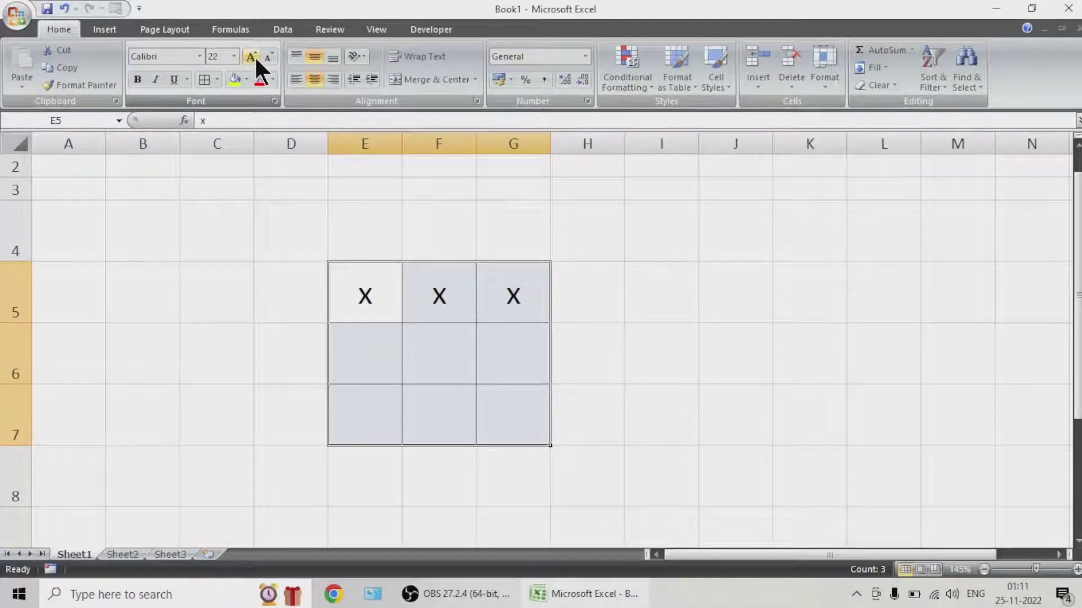
left_click(458, 466)
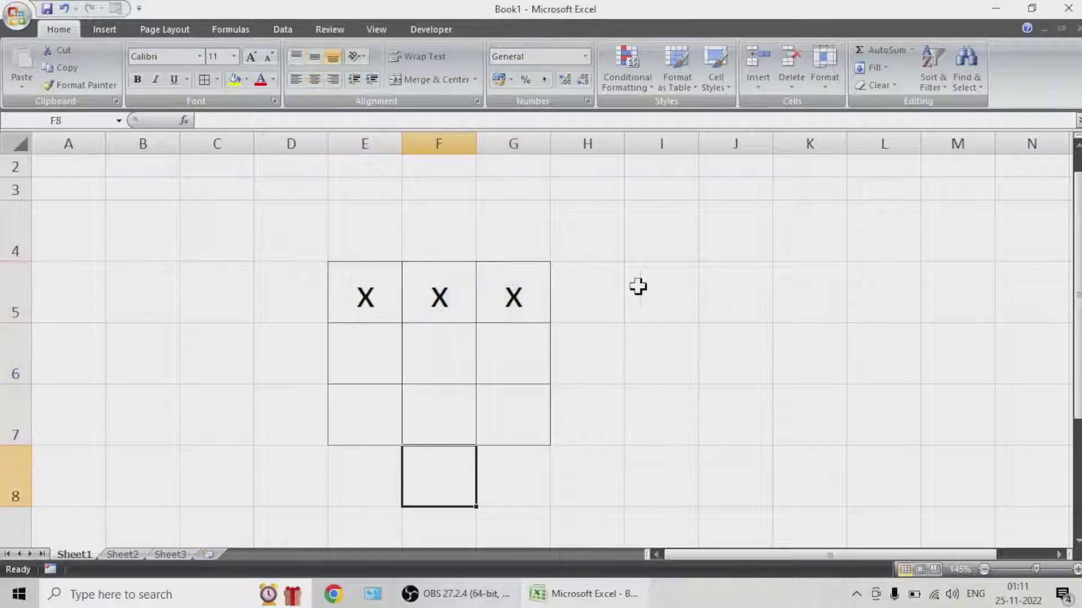
left_click_drag(364, 294, 500, 295)
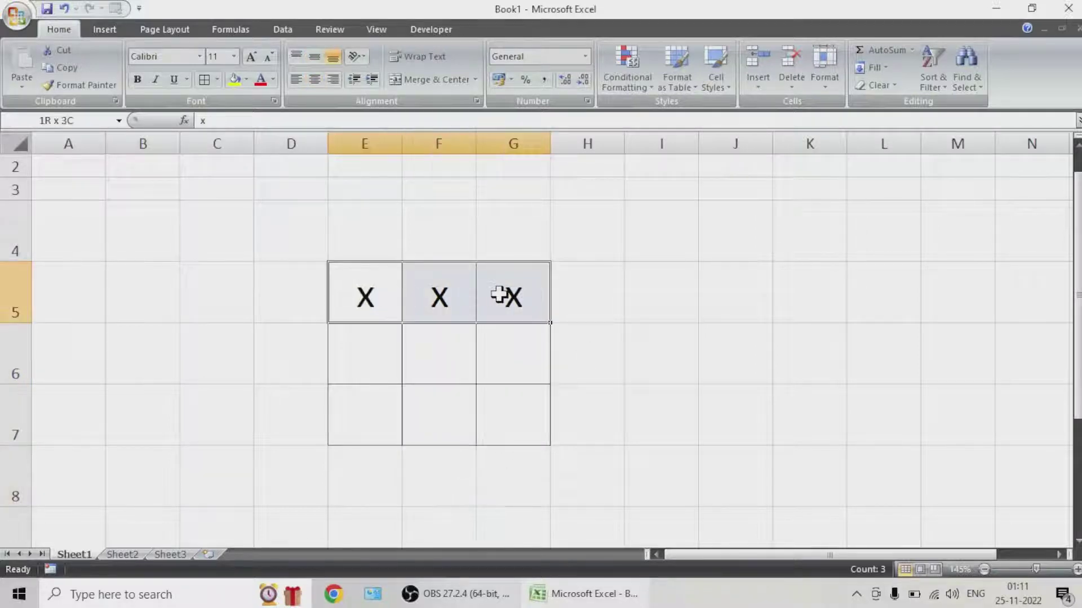
left_click(587, 293)
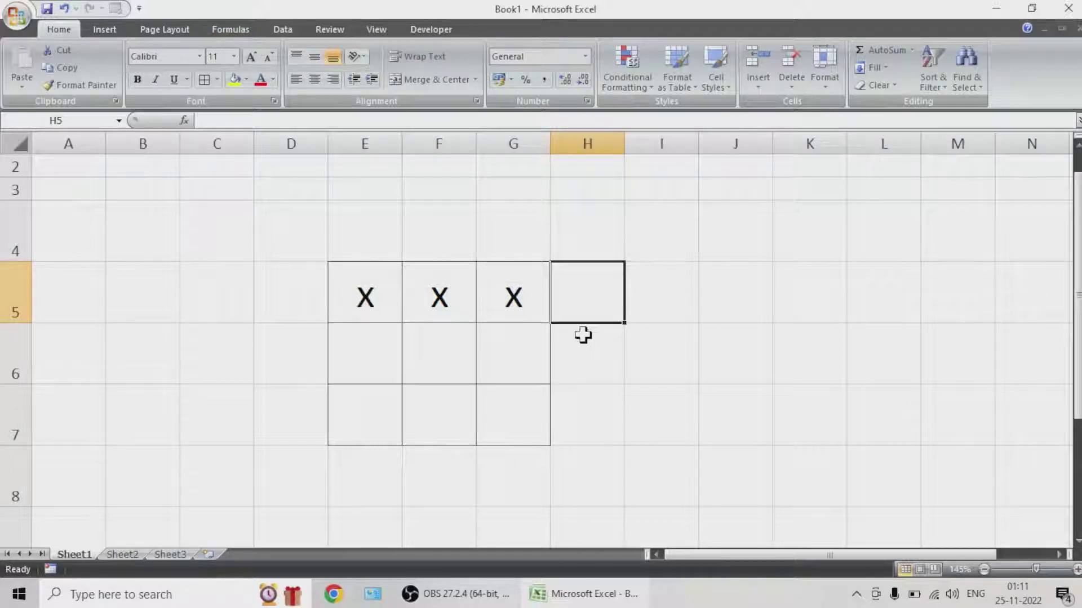
left_click_drag(371, 310, 536, 316)
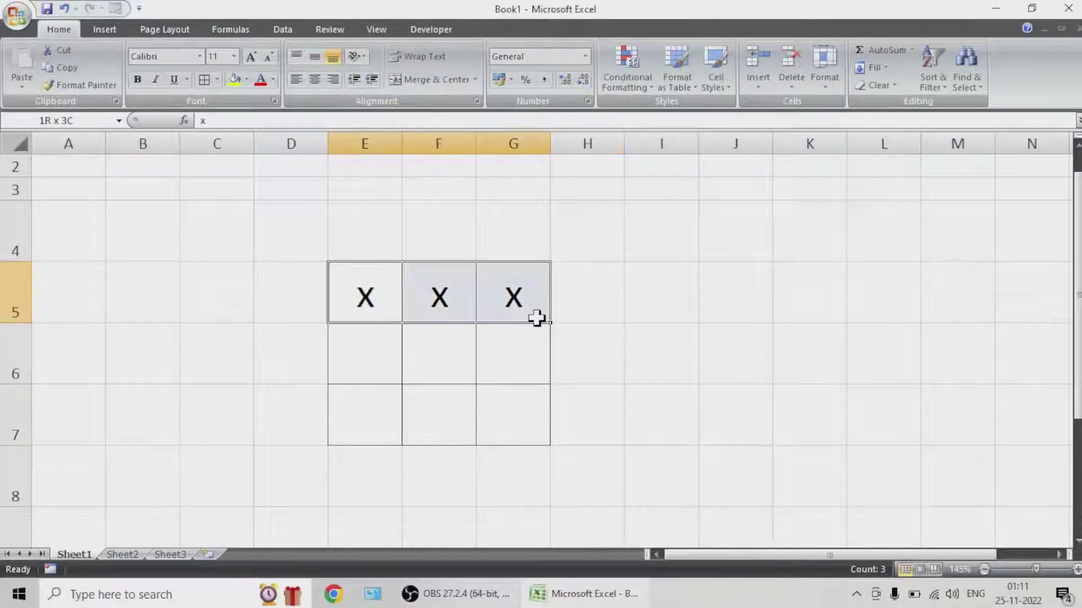
Start an IF function in cell H5 with the logical test E5="X"
left_click(568, 301)
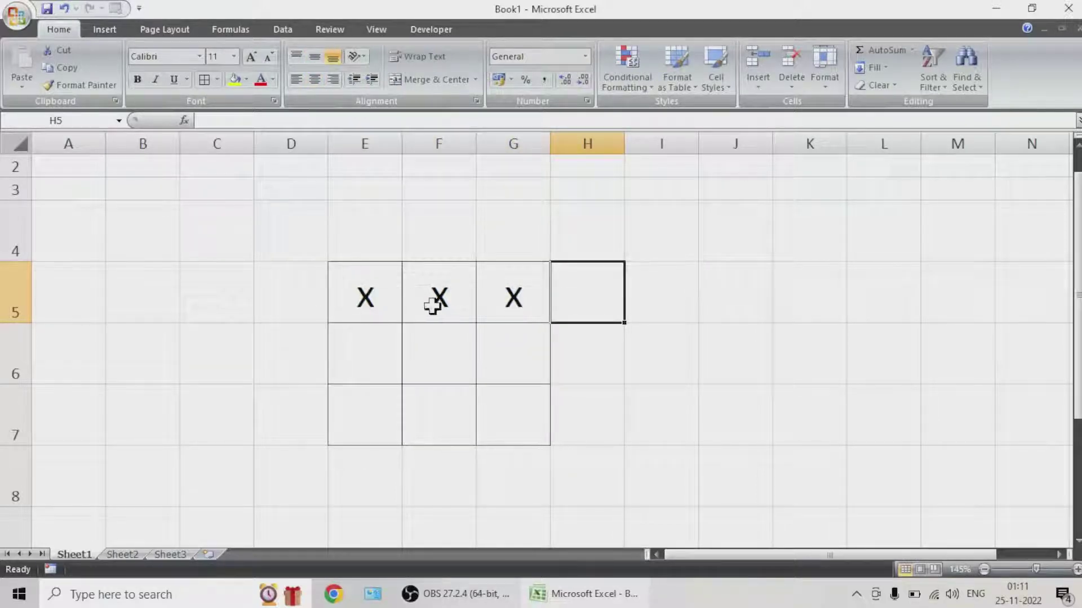
left_click(218, 28)
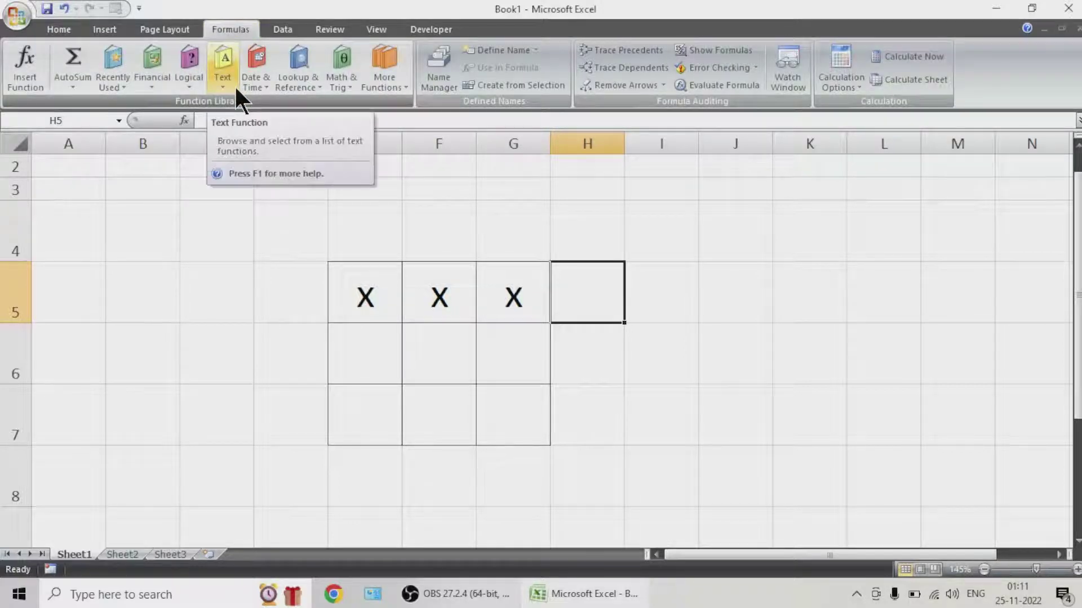
left_click(188, 75)
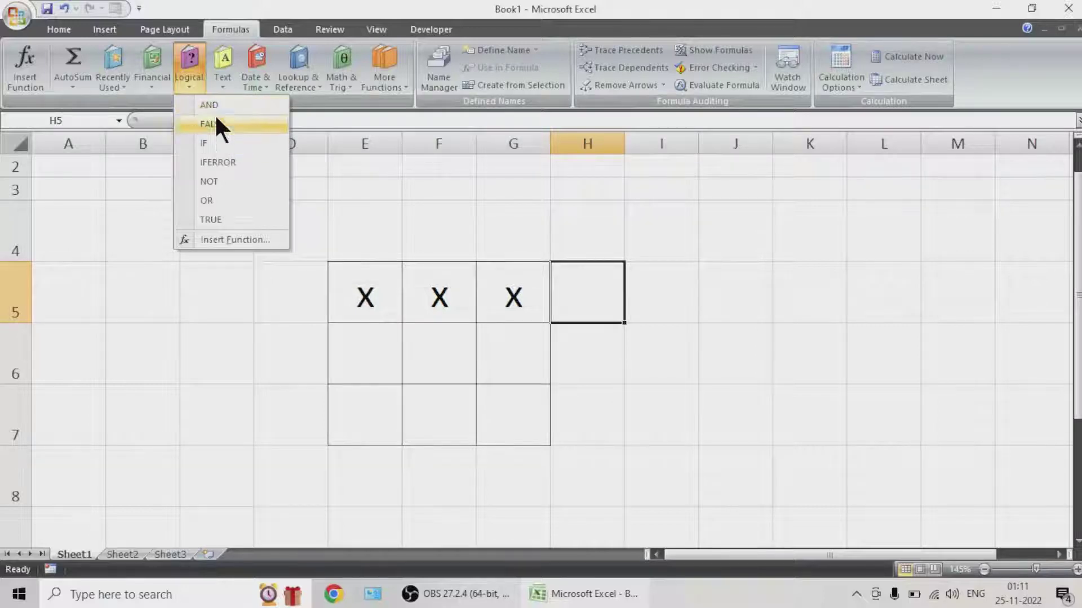
left_click(215, 145)
left_click(353, 300)
type("=")
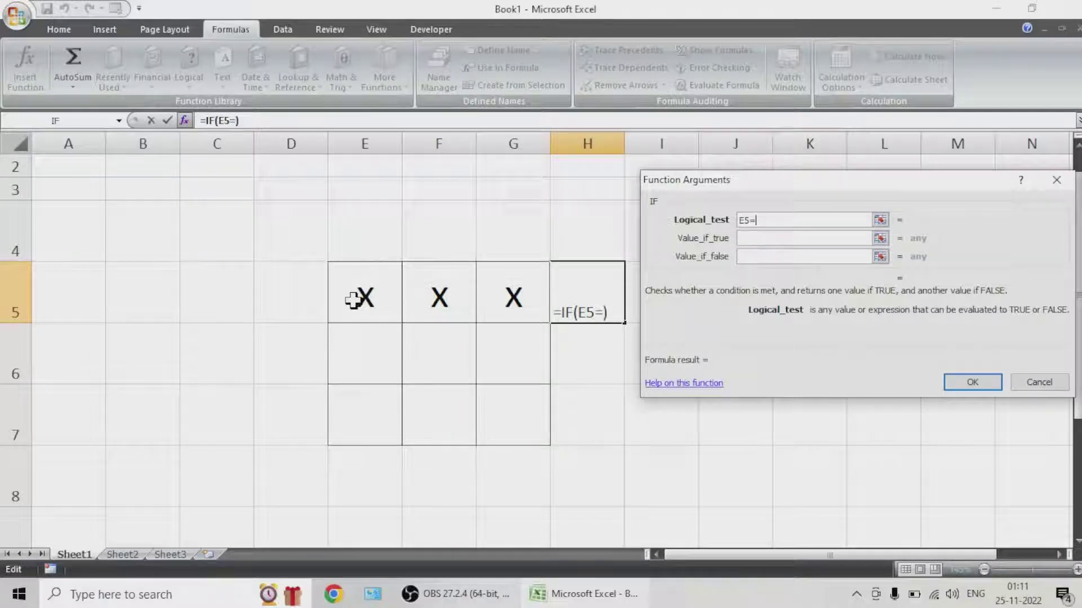
type("\"X\"")
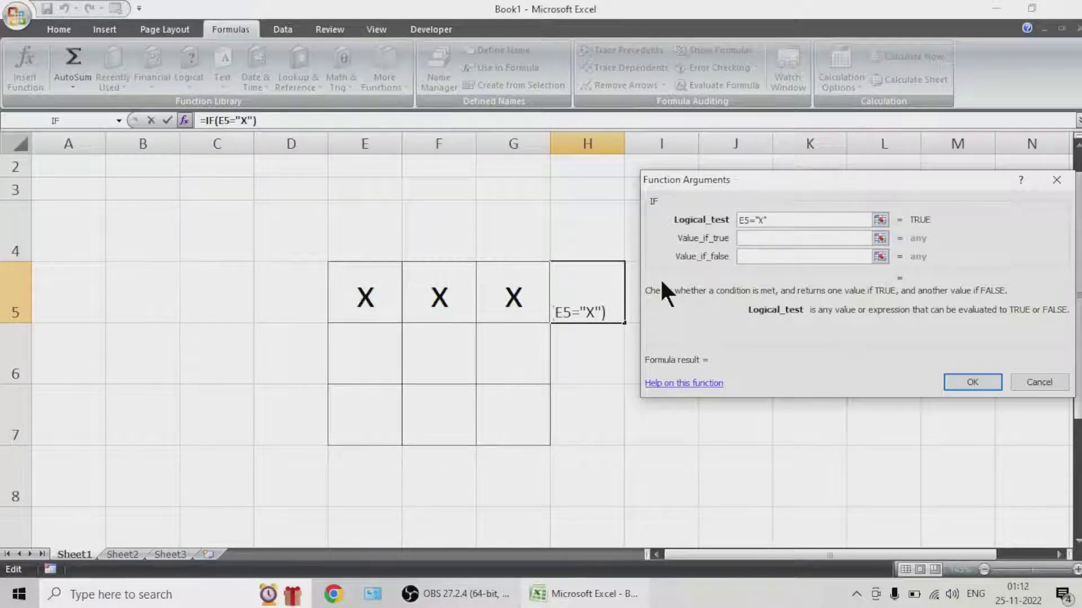
Set the IF function's value if true to F5="x" and value if false to G5="x", and insert it
left_click(759, 239)
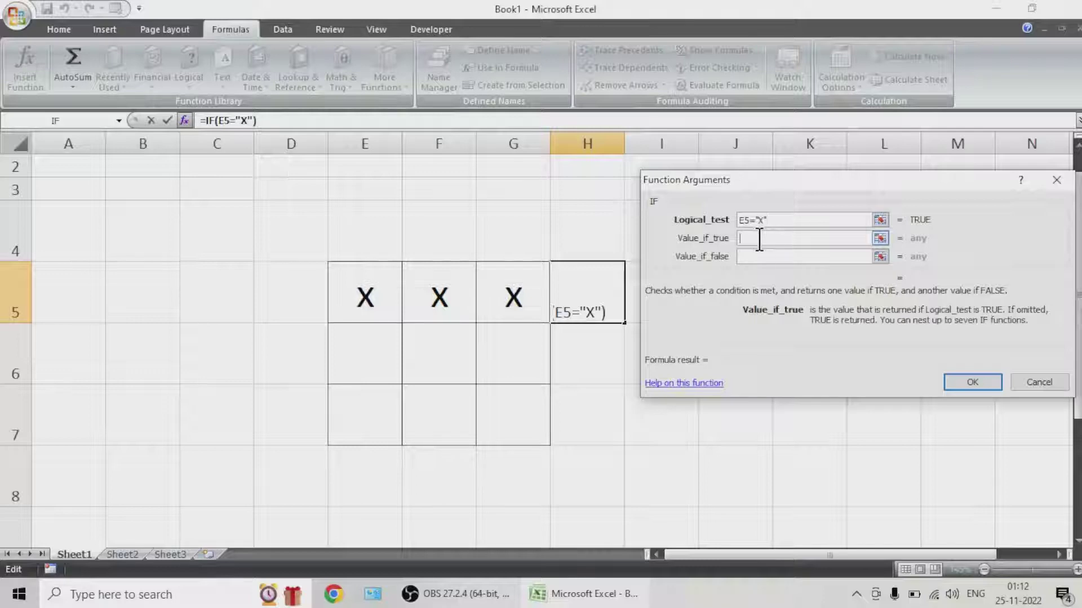
left_click(441, 303)
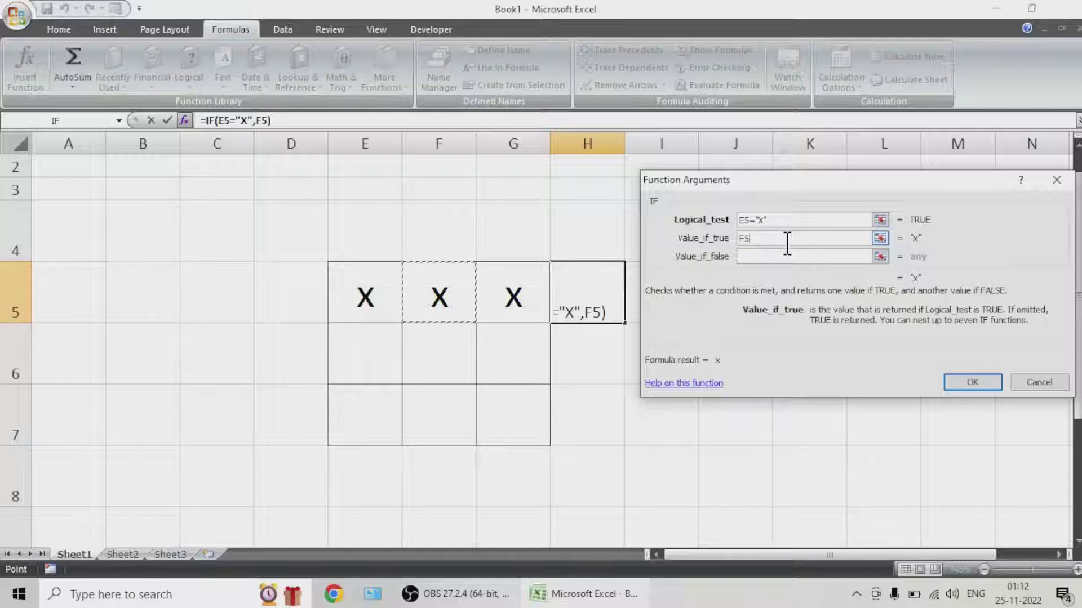
type("=\"x\"")
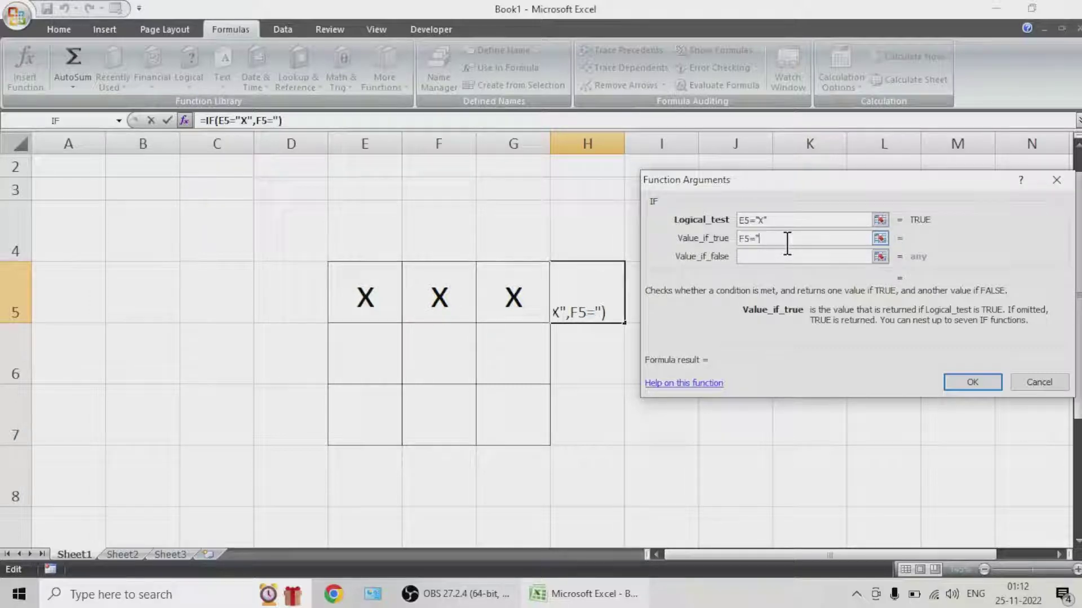
left_click_drag(784, 241, 728, 242)
key("ctrl+c")
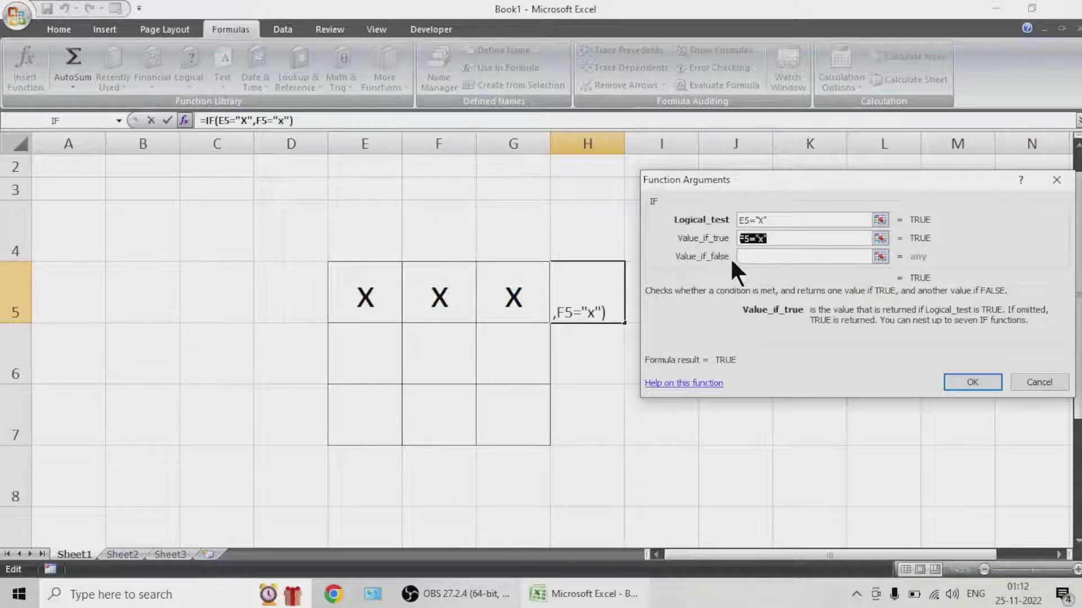
left_click(760, 256)
key("ctrl+v")
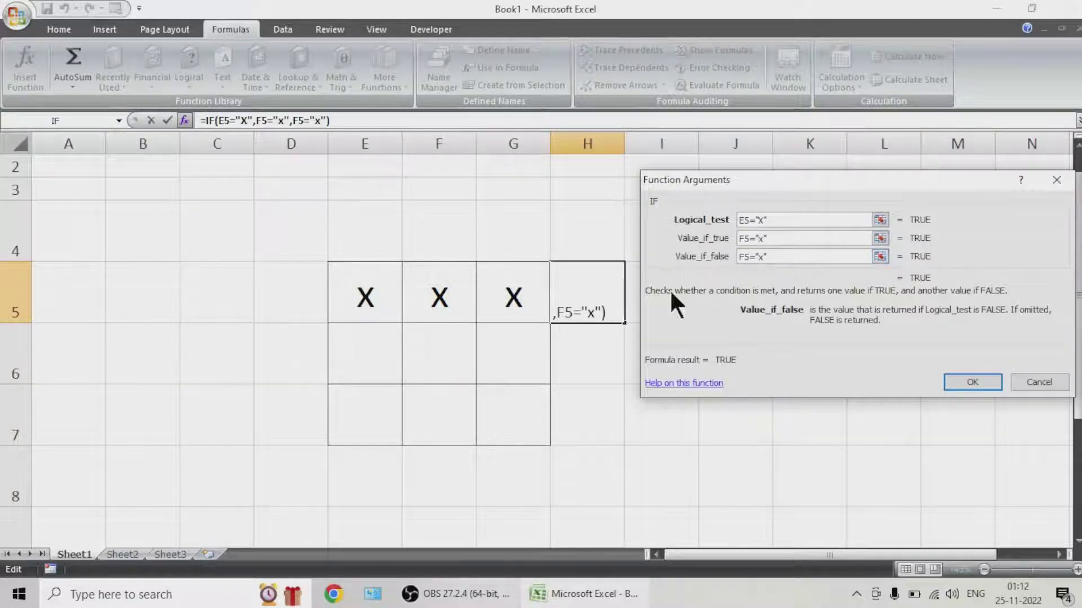
type("G")
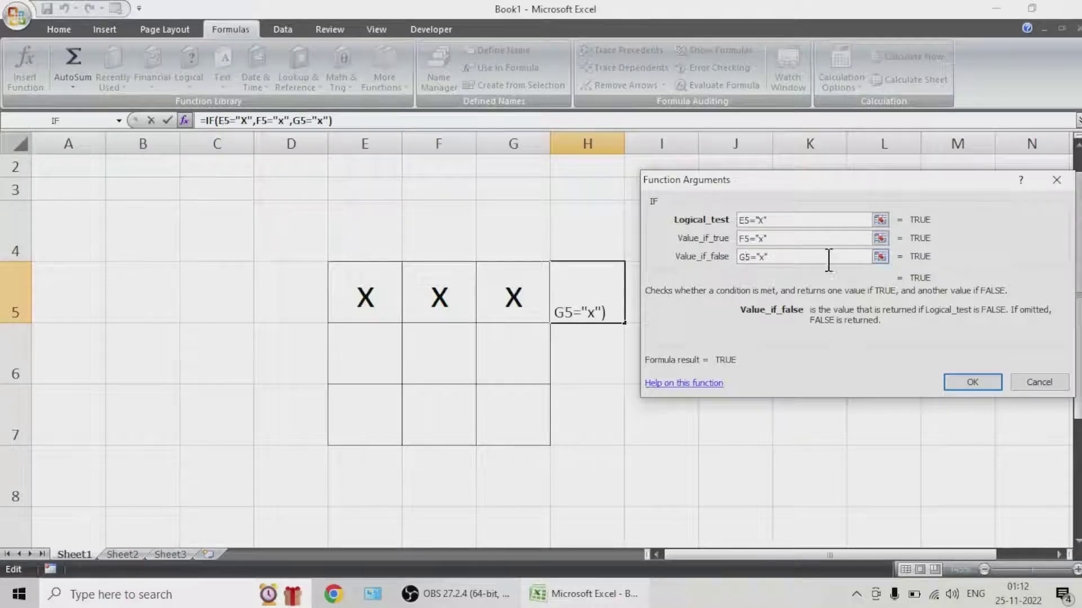
left_click(965, 376)
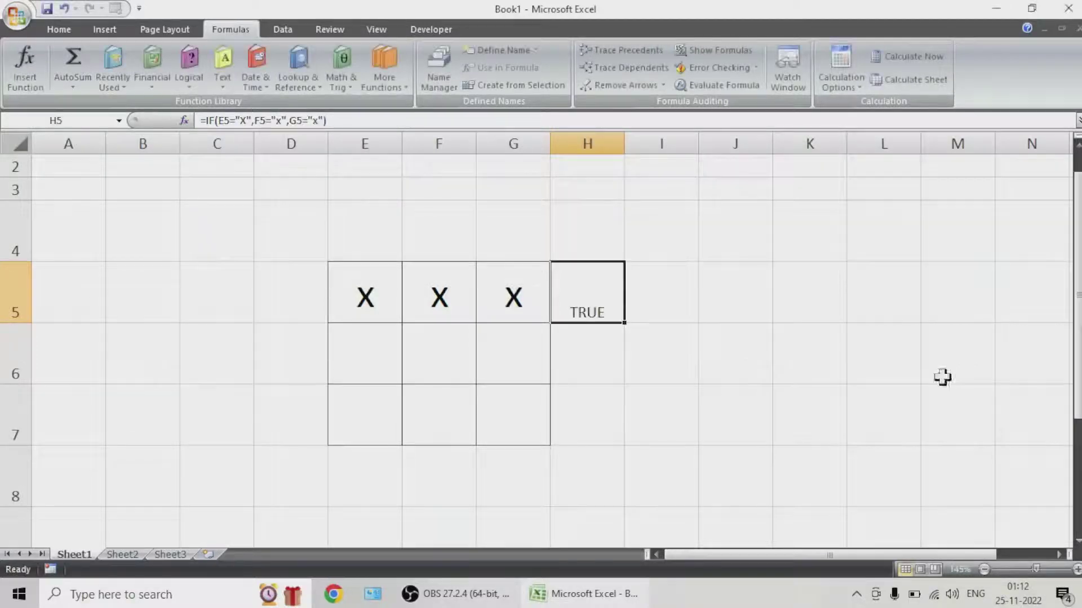
Replace the IF function name in the H5 formula with AND, keeping its three conditions
left_click(216, 121)
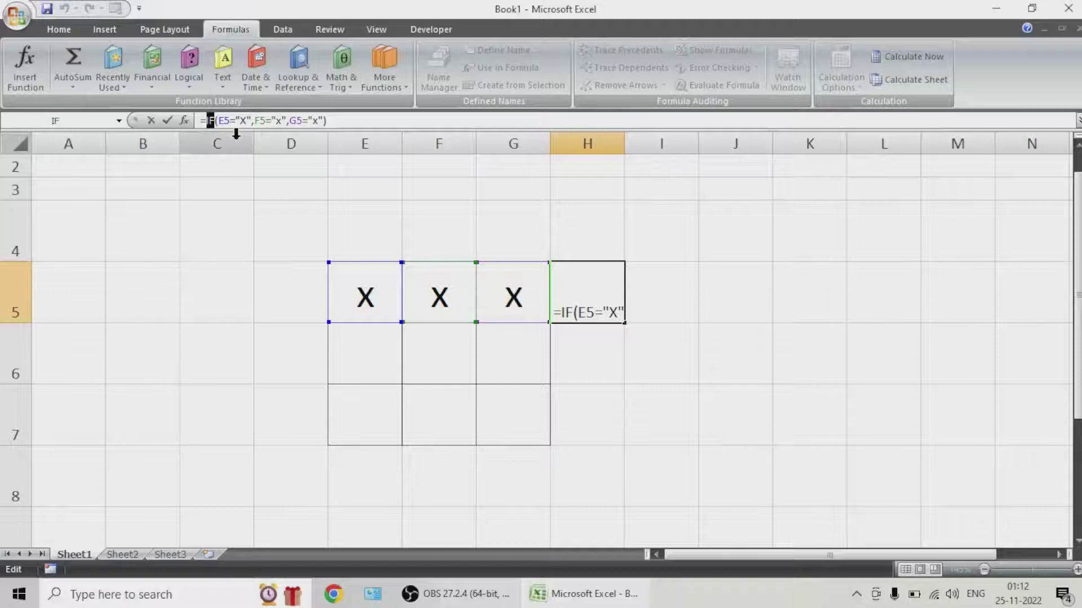
type("AND")
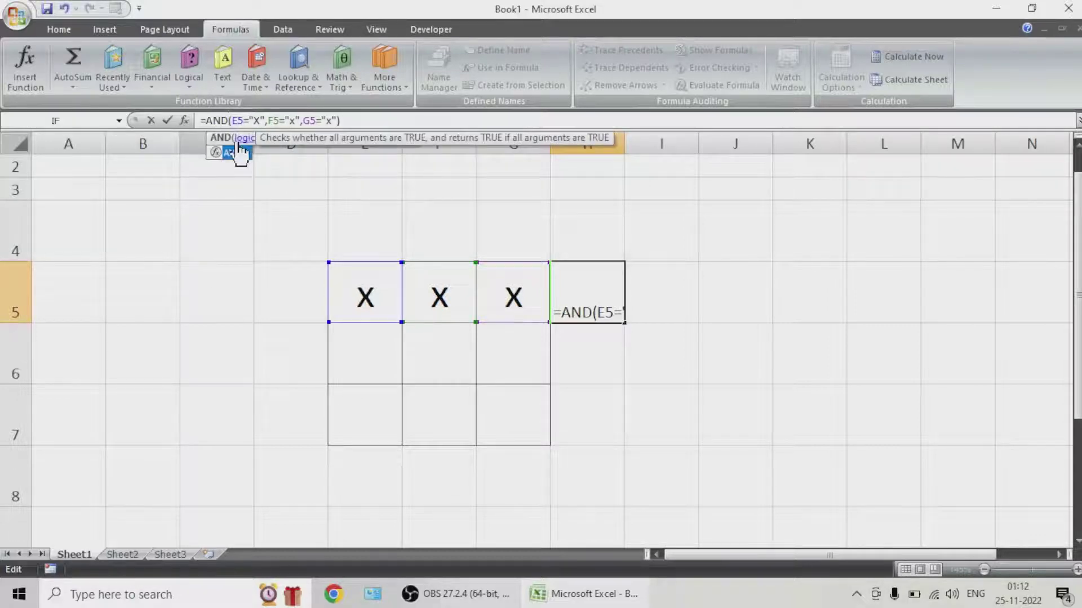
key("Return")
Wrap the AND function in H5 in an IF function that returns 1 if true and 0 if false
double_click(593, 288)
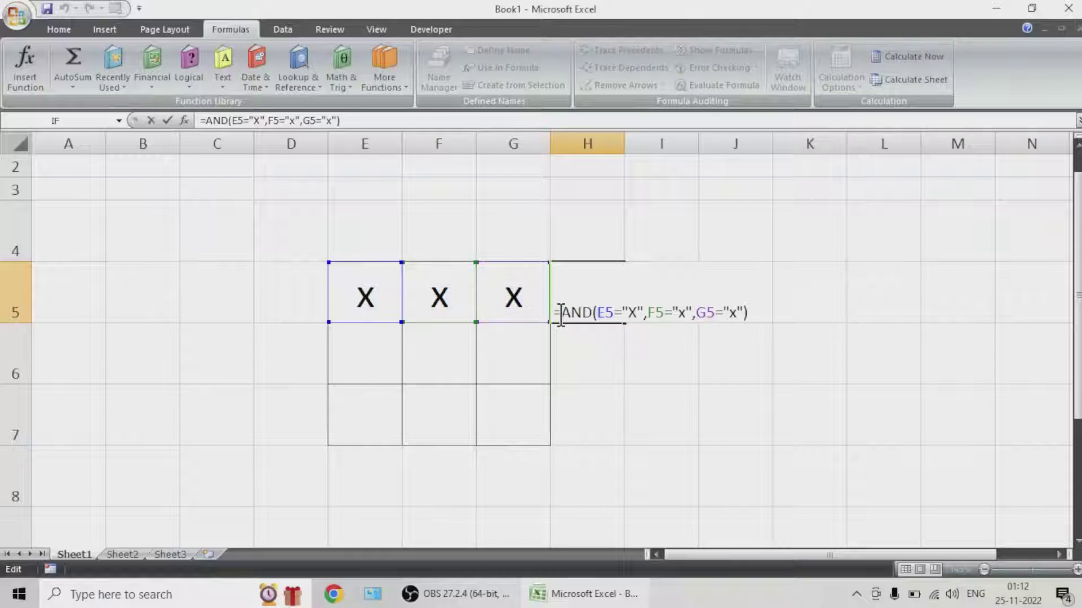
type("IF9")
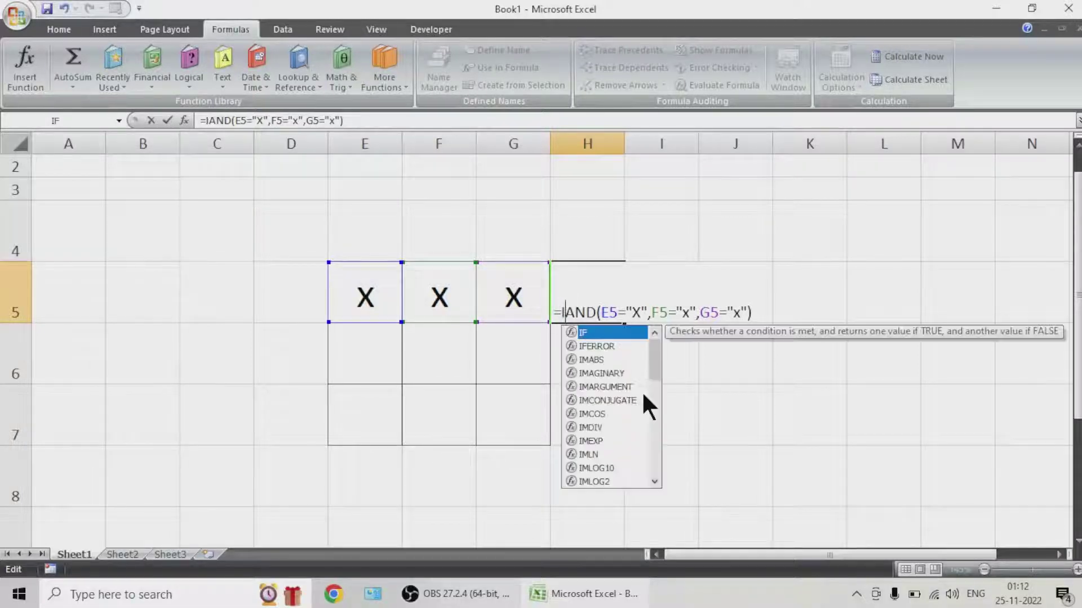
key("BackSpace")
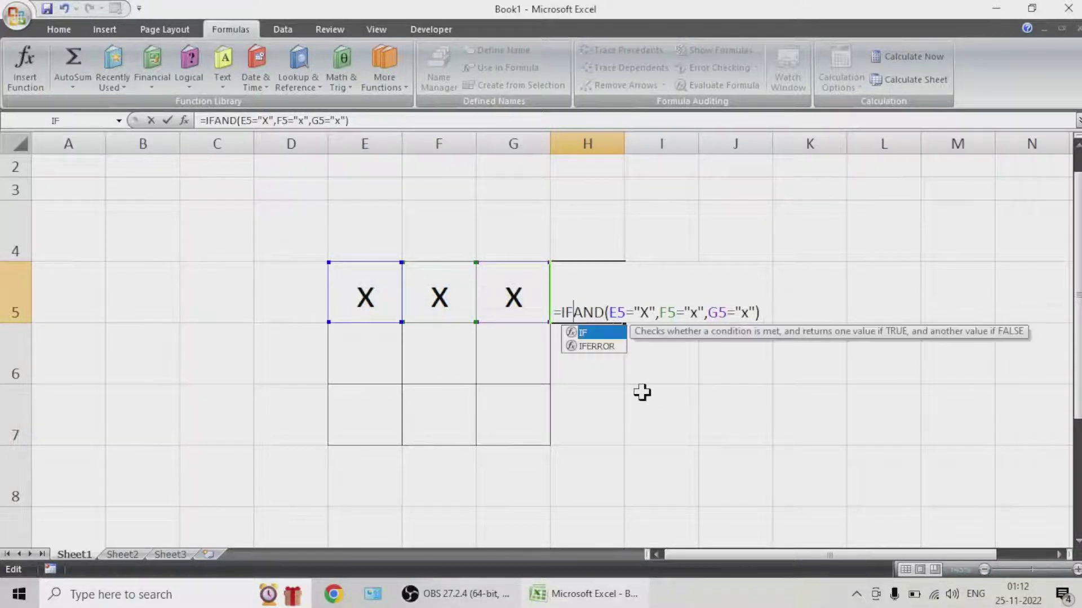
type("(")
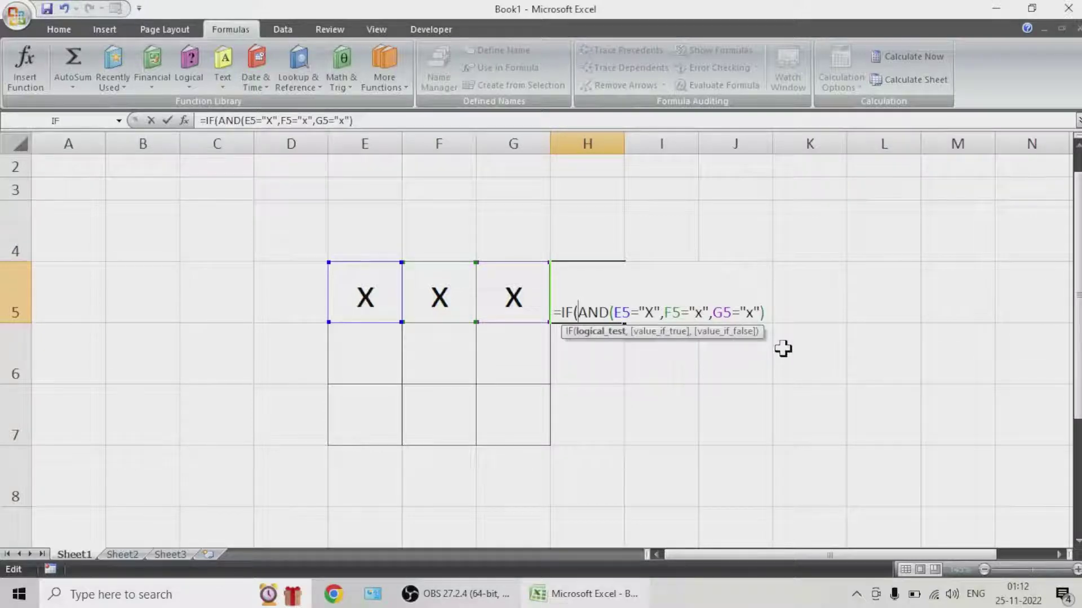
left_click(358, 119)
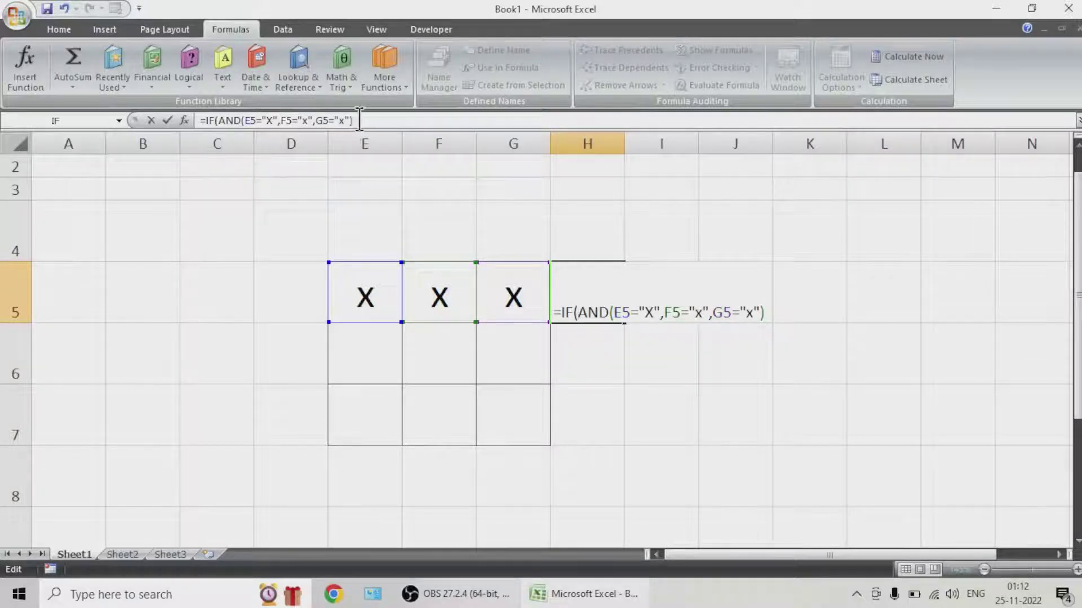
type(",1,0")
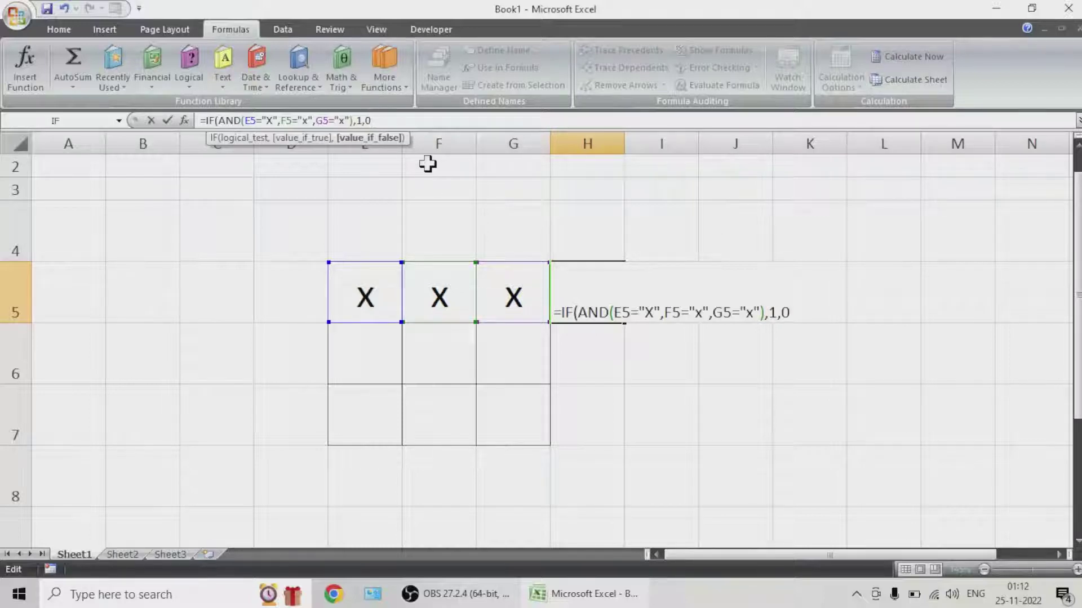
key("Return")
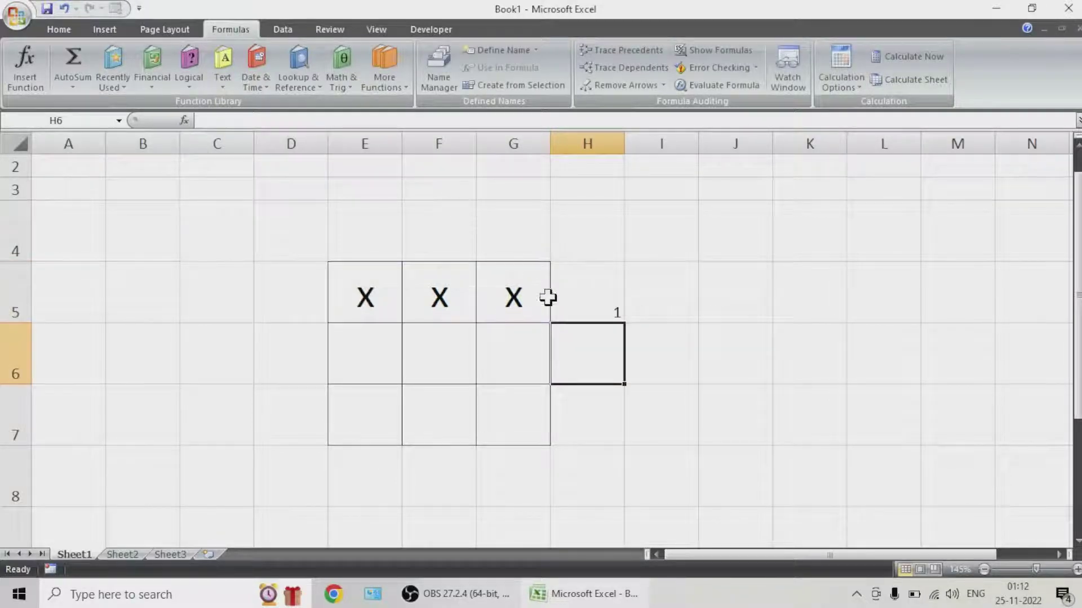
Enlarge the font of cells H5:H8 and centre their contents vertically and horizontally
left_click_drag(606, 292, 588, 475)
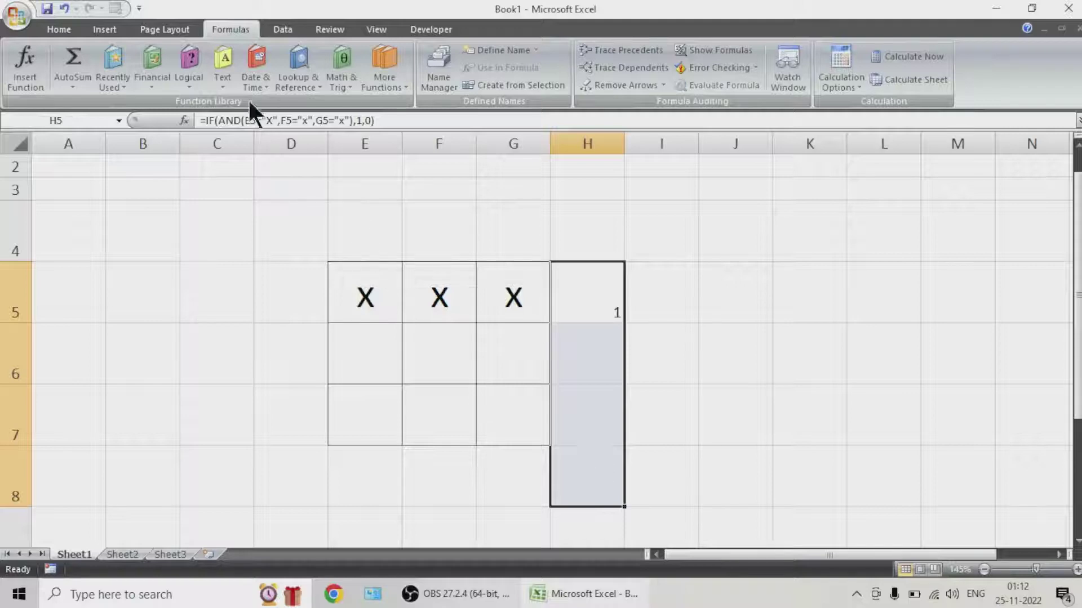
left_click(48, 26)
left_click(252, 57)
left_click(316, 57)
left_click(313, 77)
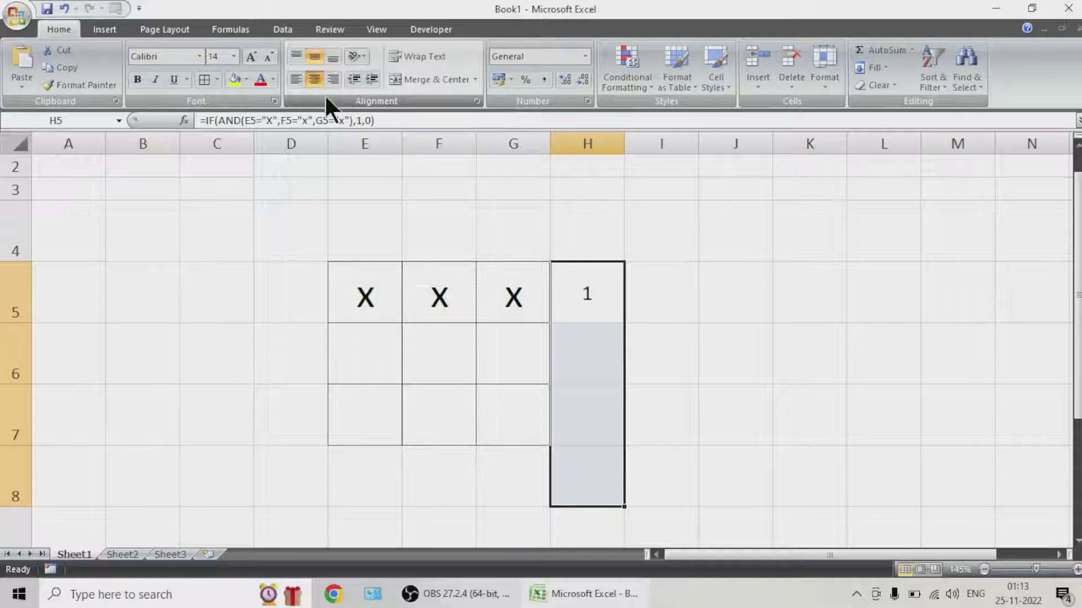
left_click(674, 285)
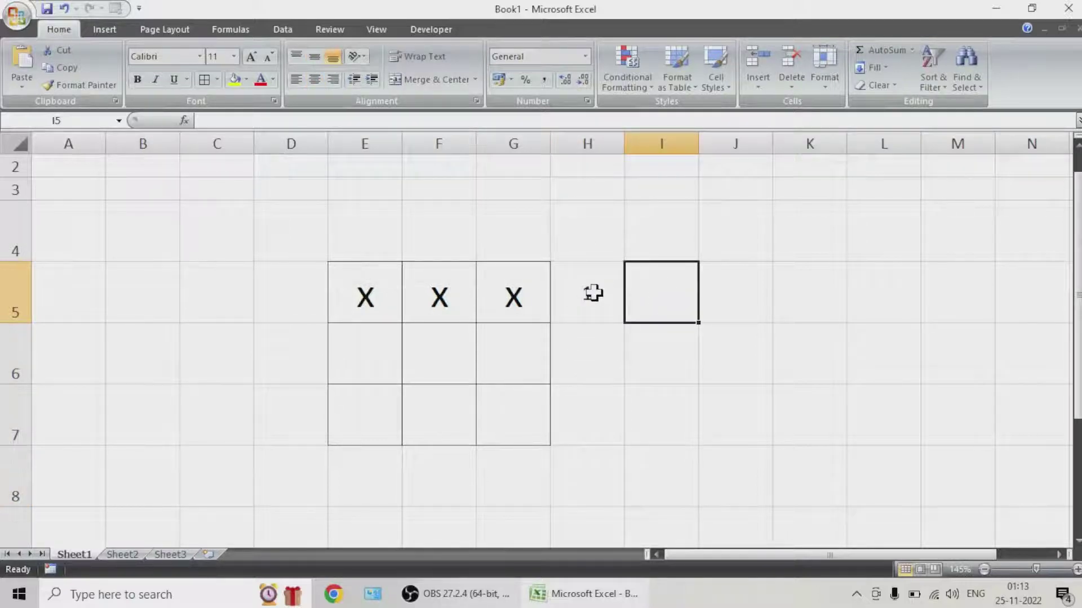
Test the H5 formula by entering O in F5 and restoring the X
left_click(591, 292)
left_click(457, 306)
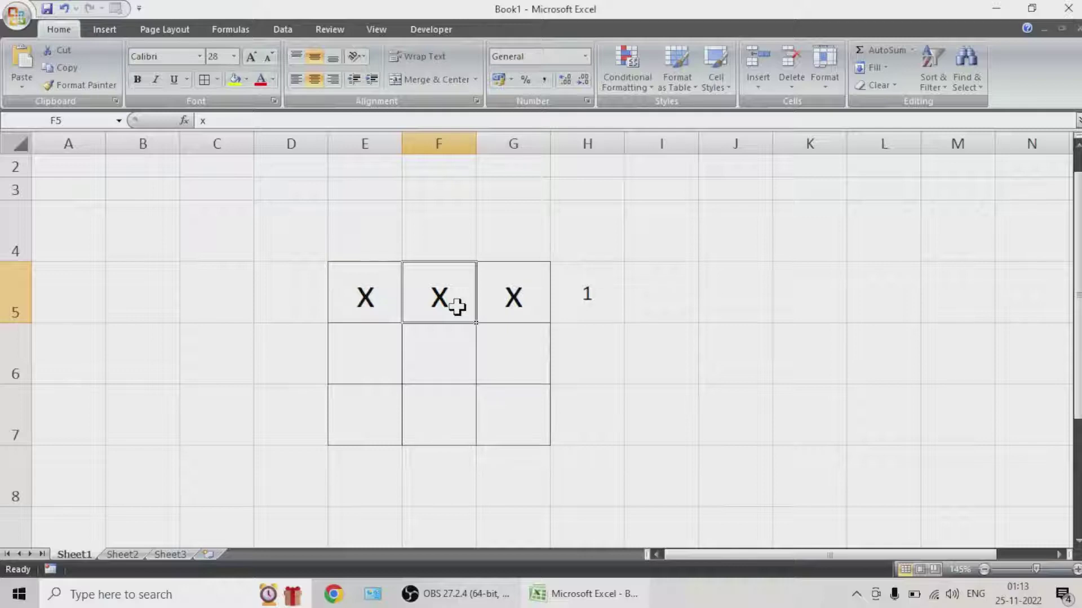
type("o")
key("Return")
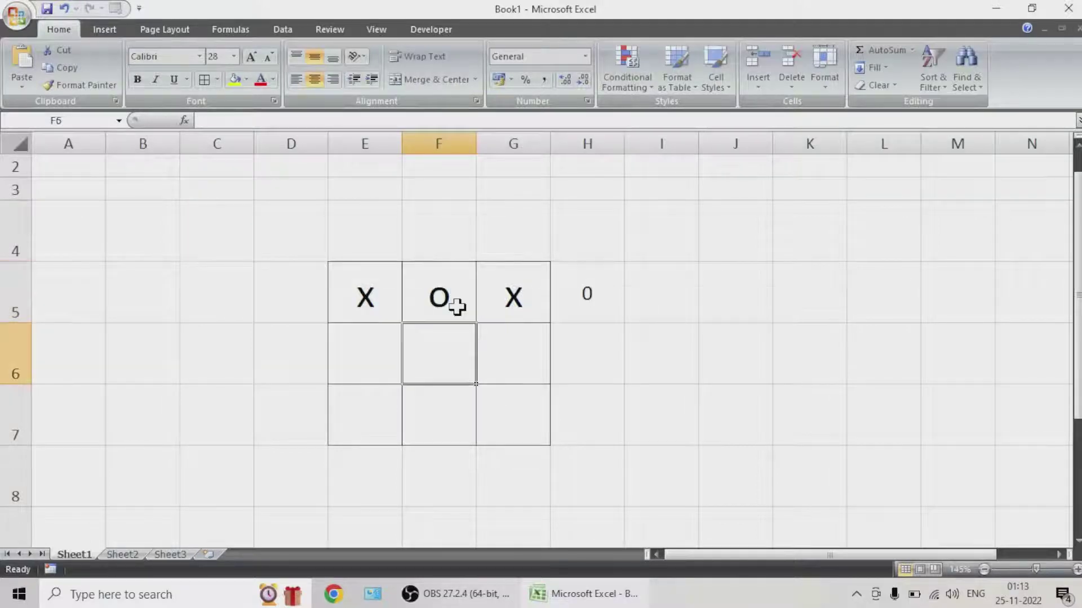
left_click(575, 310)
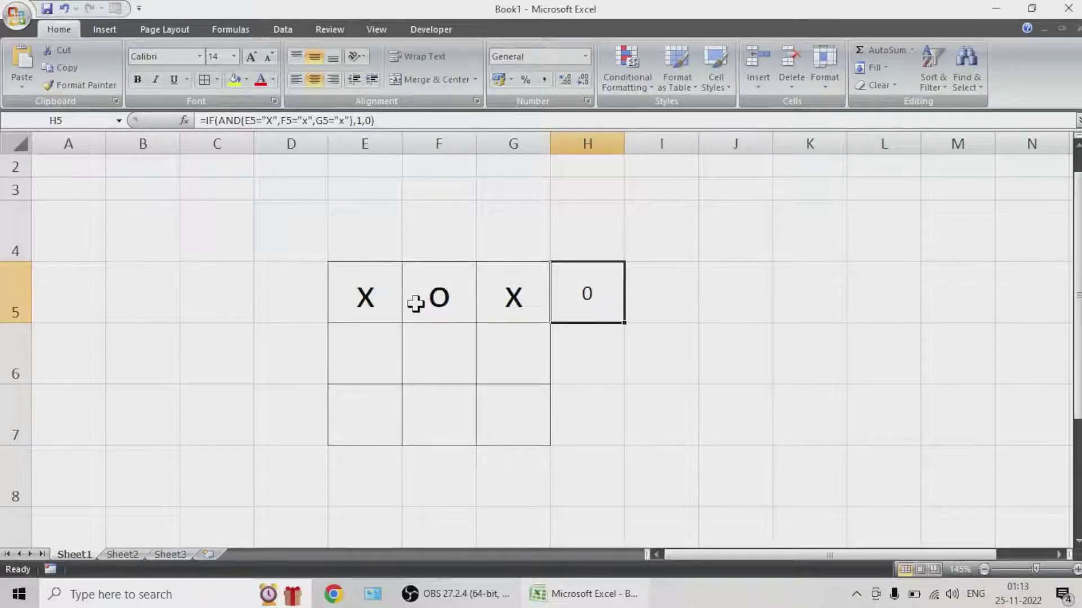
left_click(440, 296)
type("X")
key("Return")
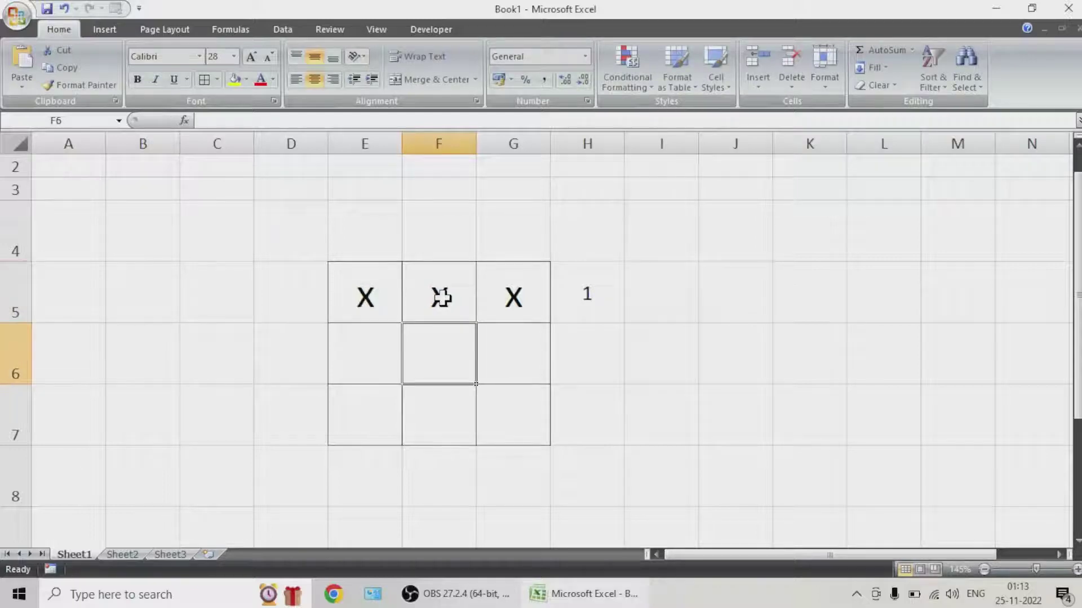
Fill the H5 formula down to H8 and point the conditions in H8 to the diagonal cells E5, F6 and G7
left_click(575, 295)
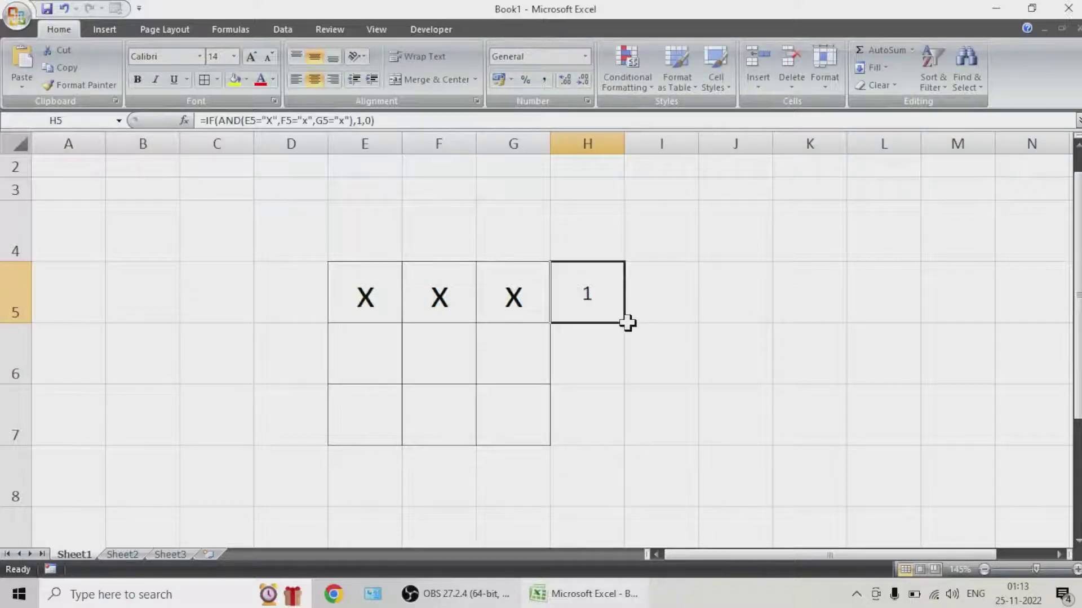
left_click_drag(627, 323, 603, 479)
double_click(584, 482)
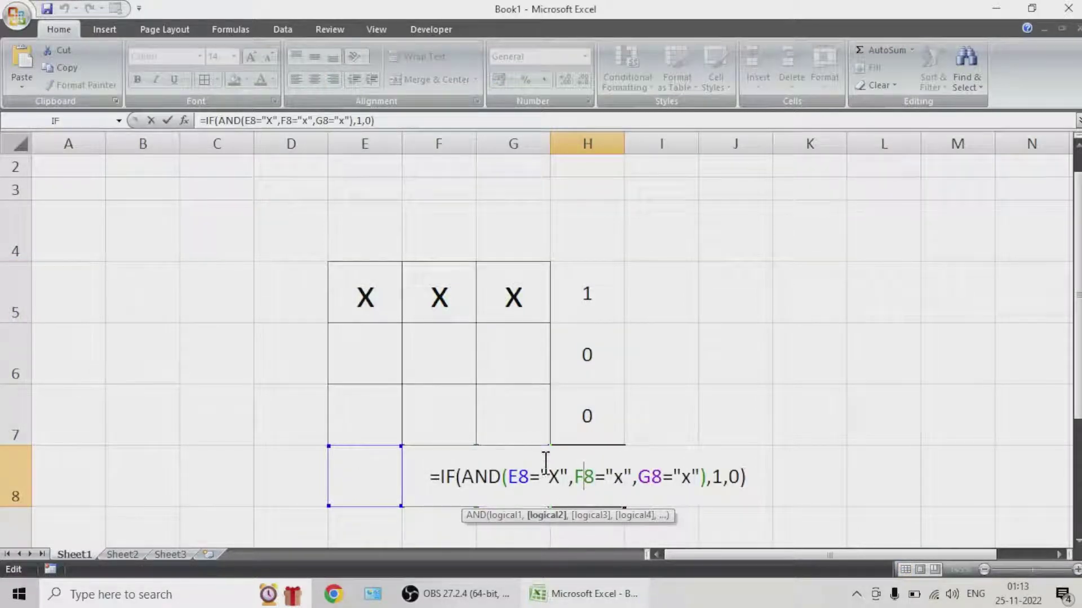
left_click_drag(392, 448, 370, 309)
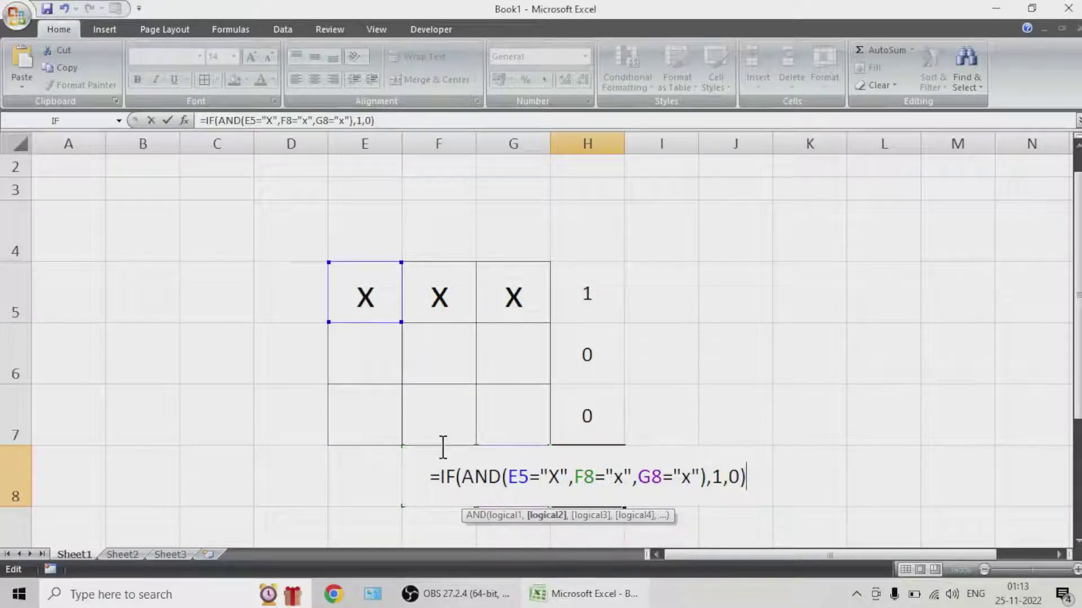
left_click_drag(444, 448, 436, 360)
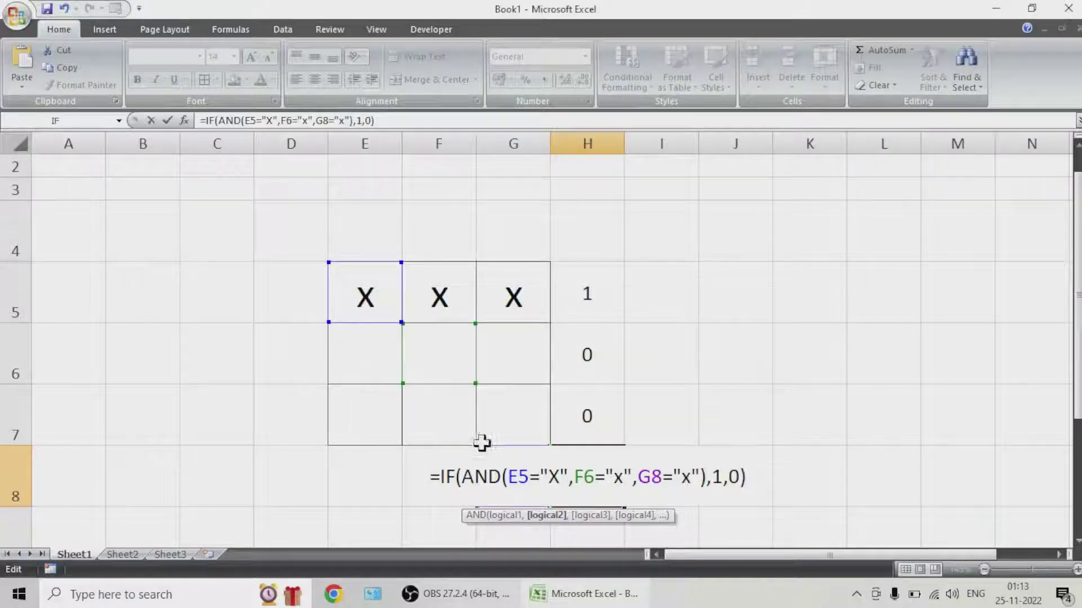
left_click_drag(514, 446, 515, 425)
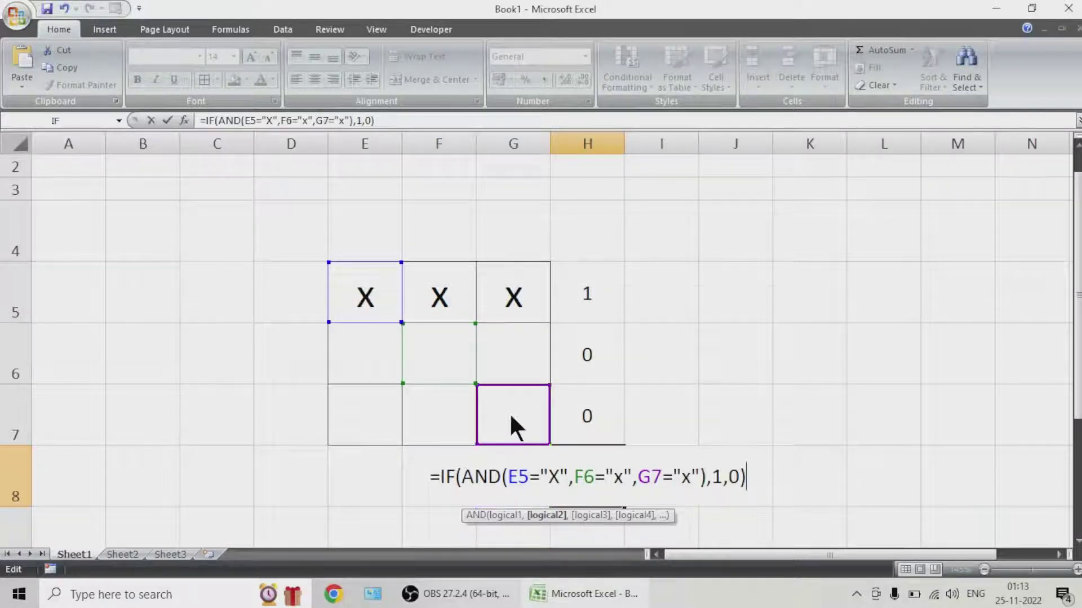
key("Return")
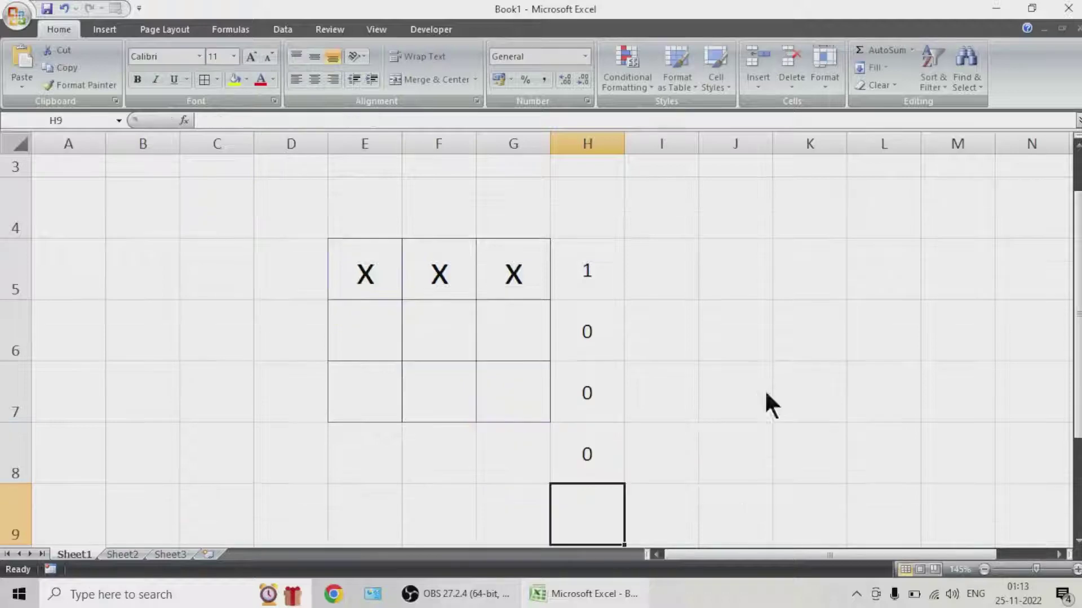
Copy the X from E5 into the remaining grid cells E6:G7
left_click(375, 284)
key("ctrl+c")
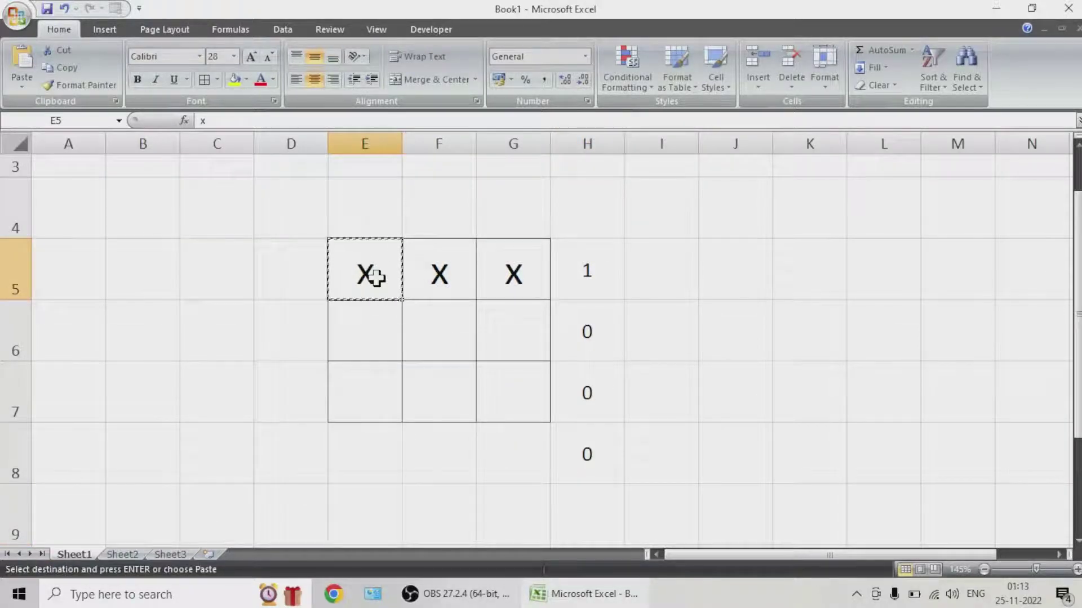
left_click_drag(374, 314, 519, 400)
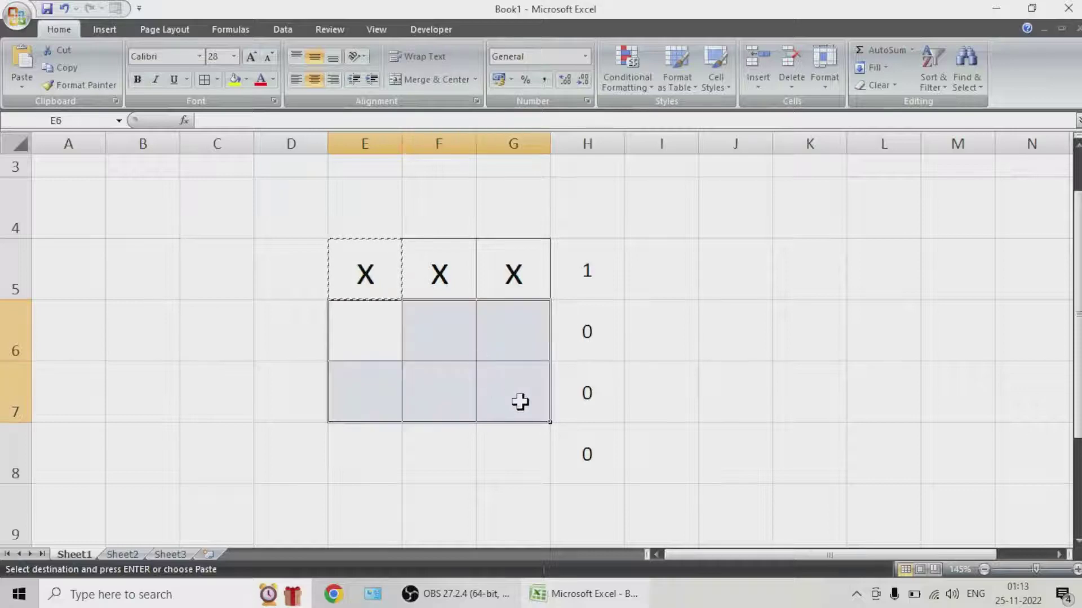
key("ctrl+v")
left_click(664, 473)
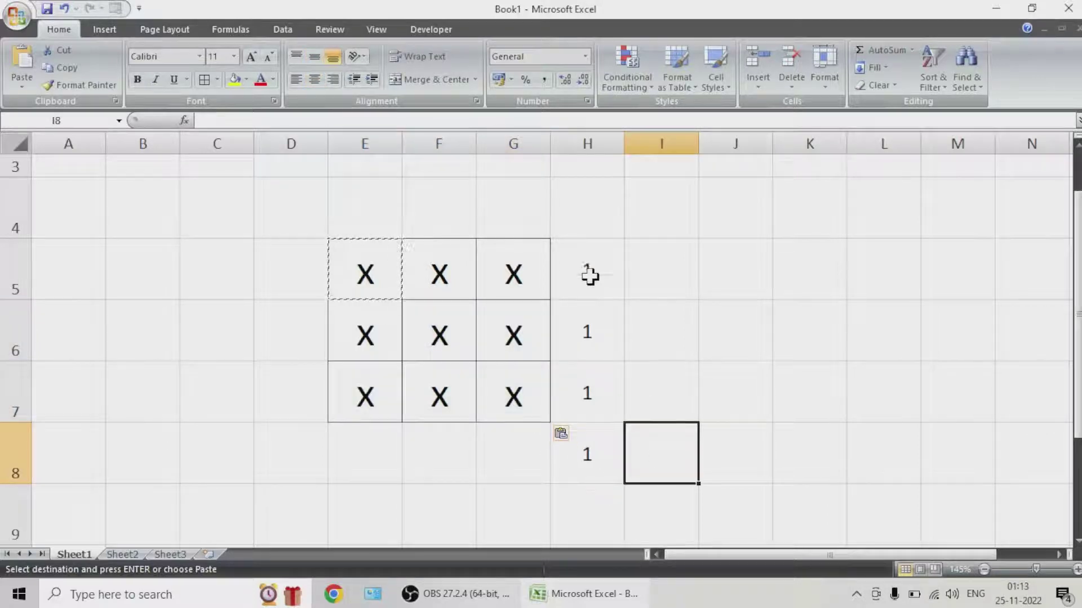
Check the formulas in H6 and H7, tracing the precedents of H7 and removing the arrows
double_click(595, 336)
key("Escape")
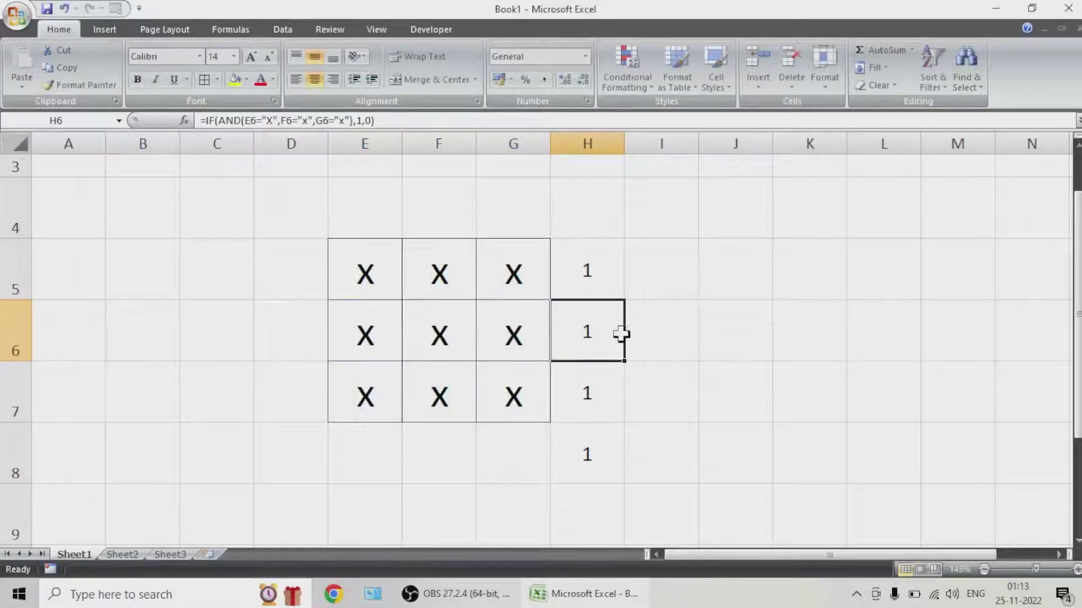
left_click(591, 389)
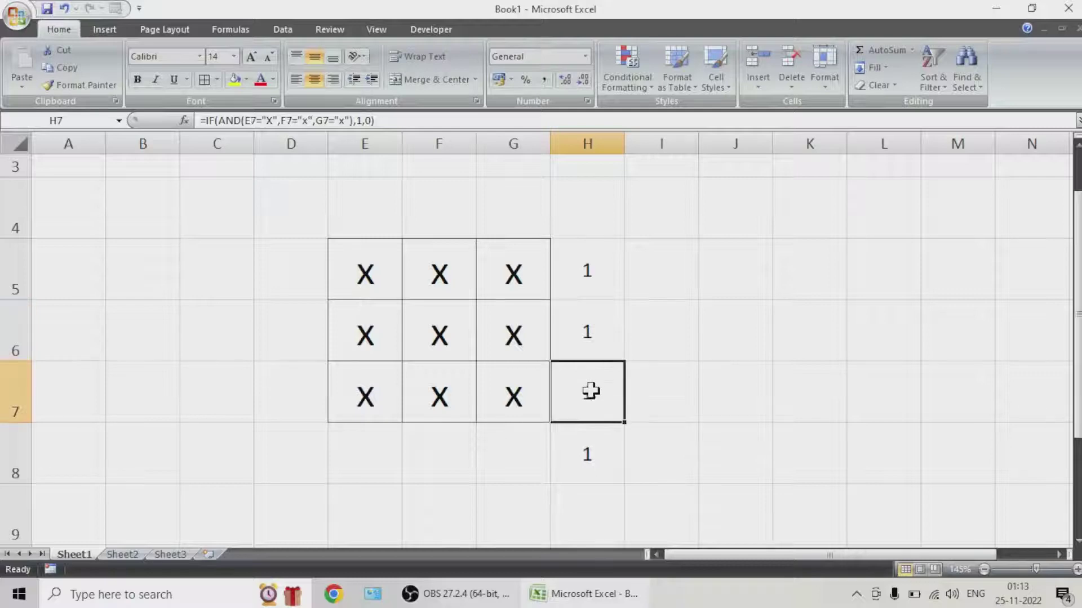
left_click(231, 30)
left_click(626, 49)
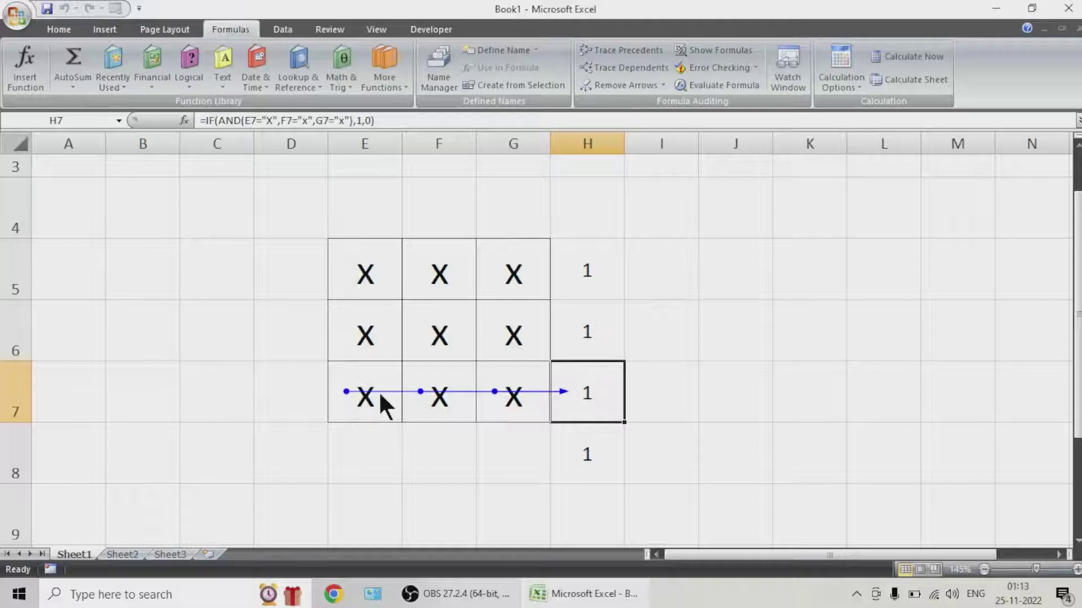
left_click(612, 87)
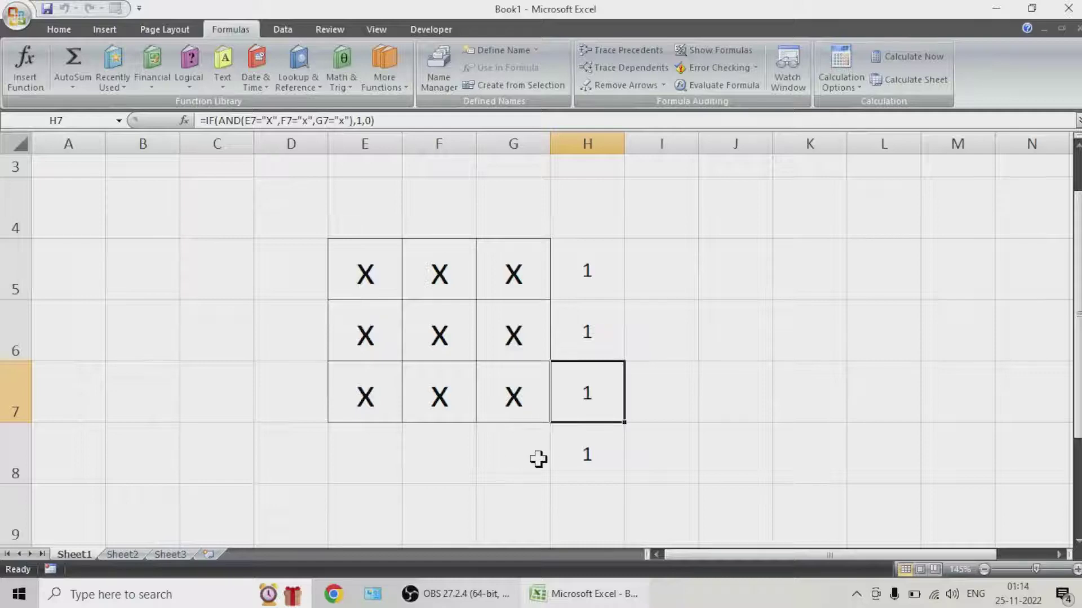
Copy the H8 formula into E8:G8 and point the conditions in G8 to column cells G5, G6 and G7
left_click(563, 455)
key("ctrl+c")
left_click_drag(521, 456, 385, 455)
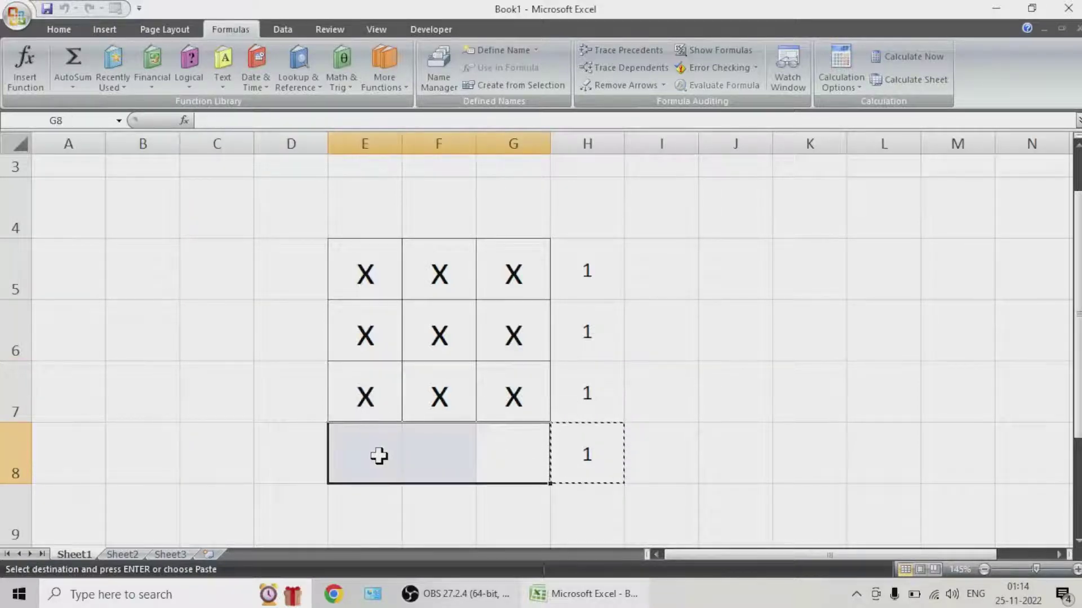
key("ctrl+v")
double_click(512, 454)
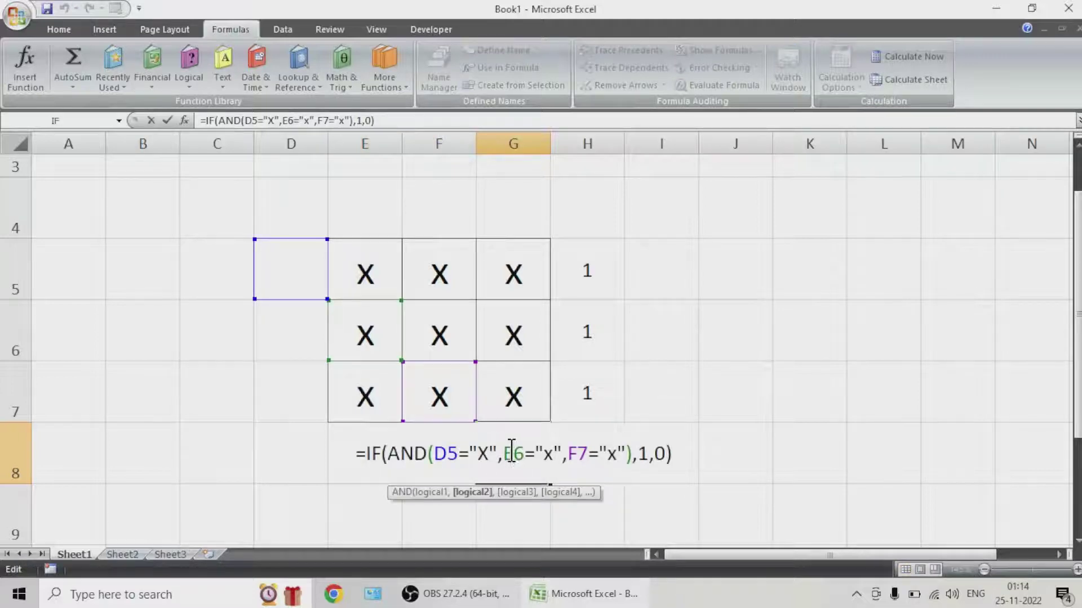
left_click_drag(328, 265, 506, 275)
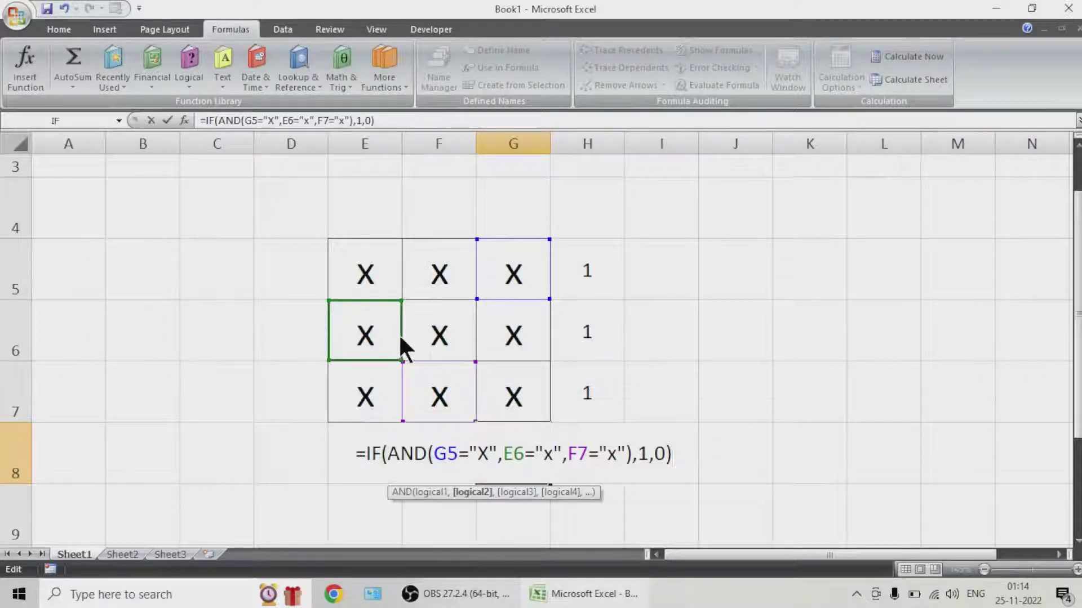
left_click_drag(401, 338, 490, 346)
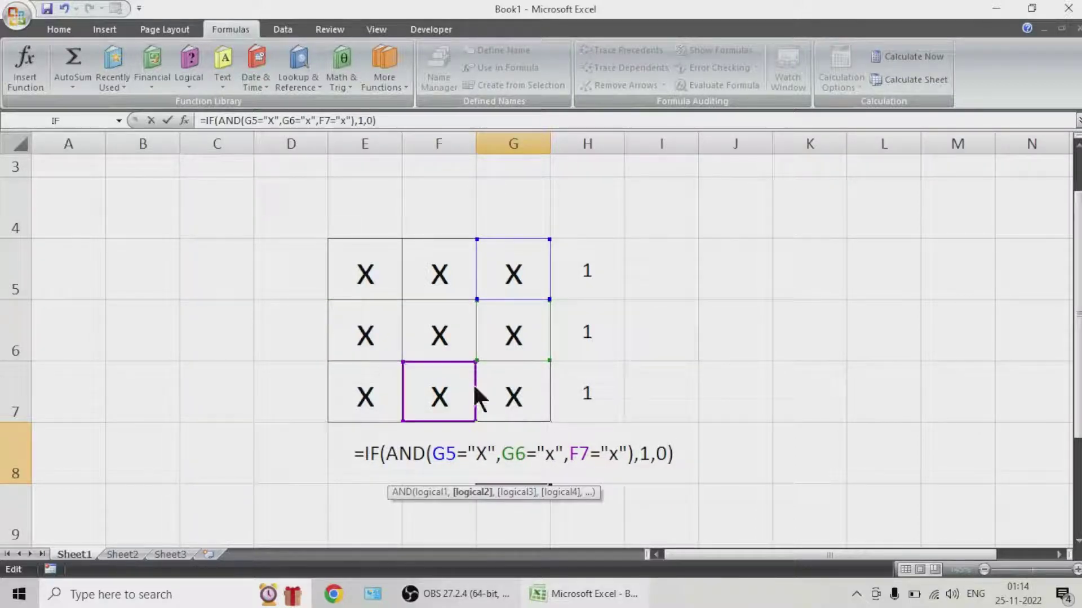
left_click_drag(477, 397, 505, 382)
key("Return")
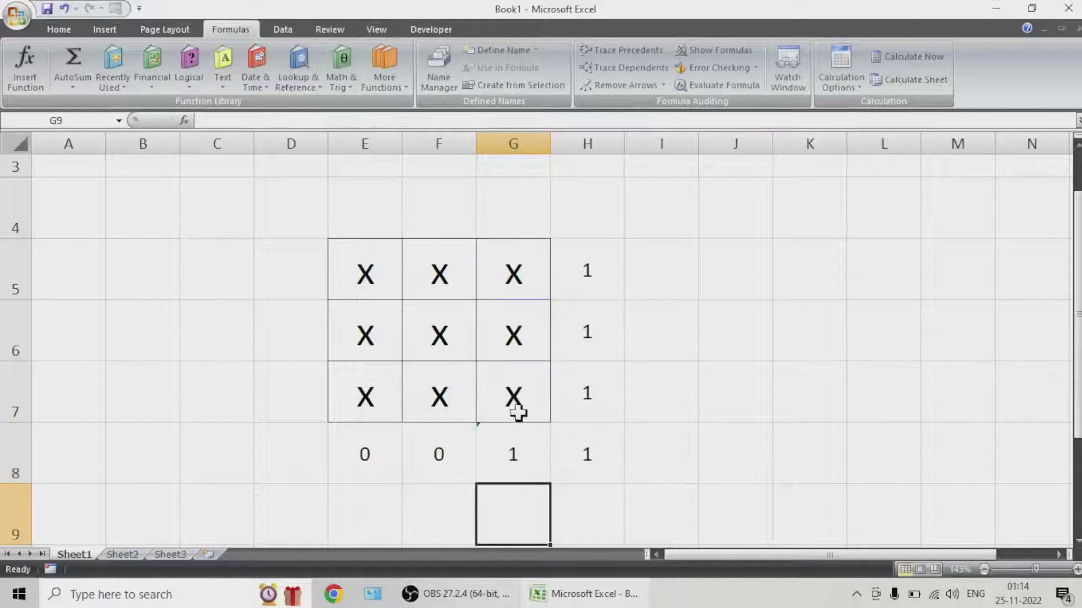
Copy the column-check formula from G8 into F8 and E8
left_click(521, 449)
key("ctrl+c")
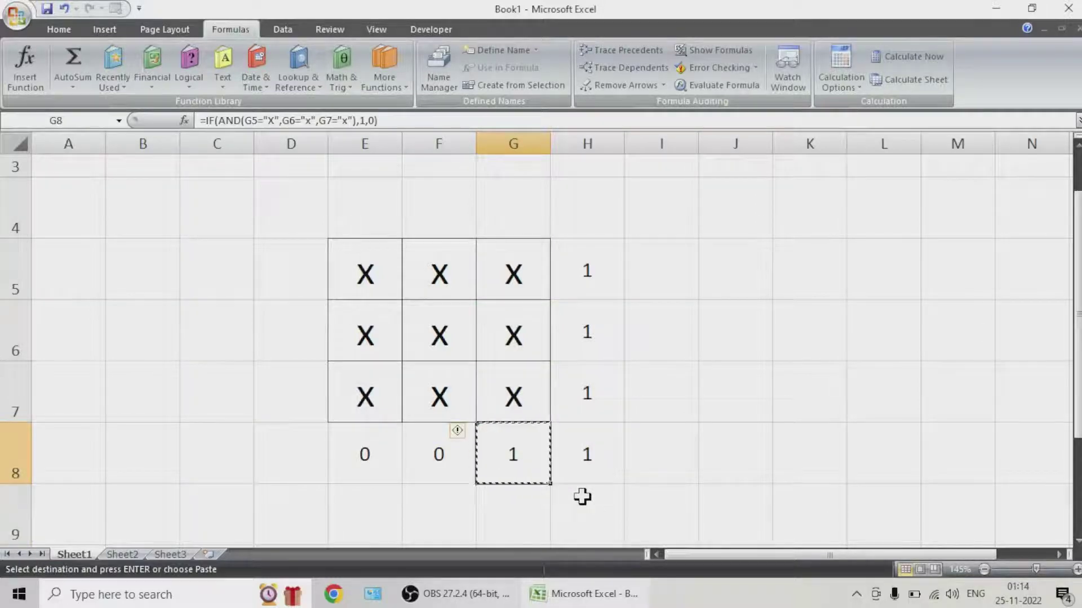
key("Left")
key("ctrl+v")
key("Left")
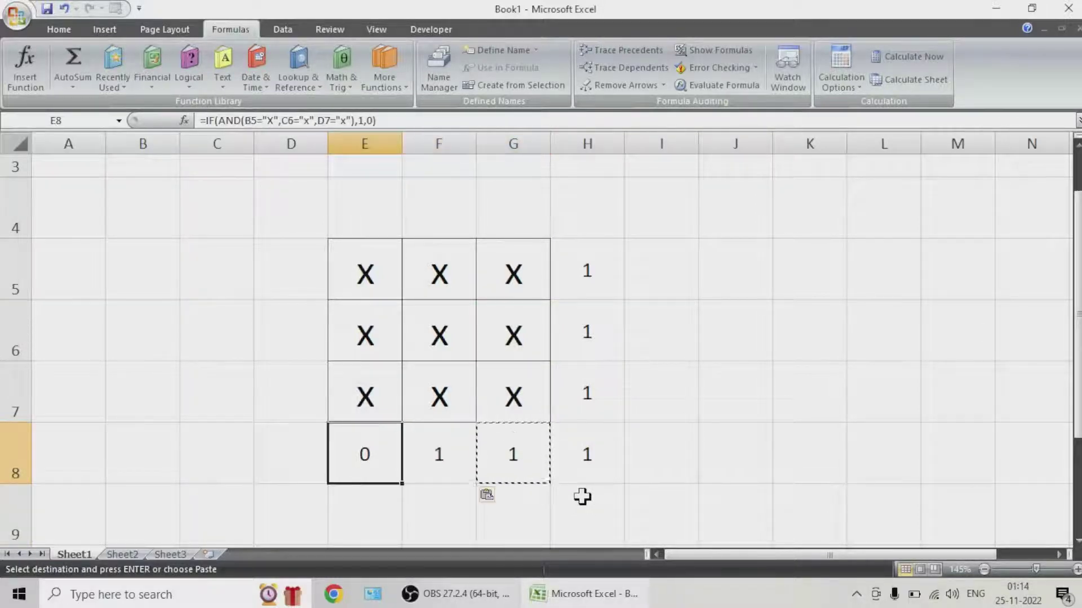
key("ctrl+v")
key("Left")
key("Left")
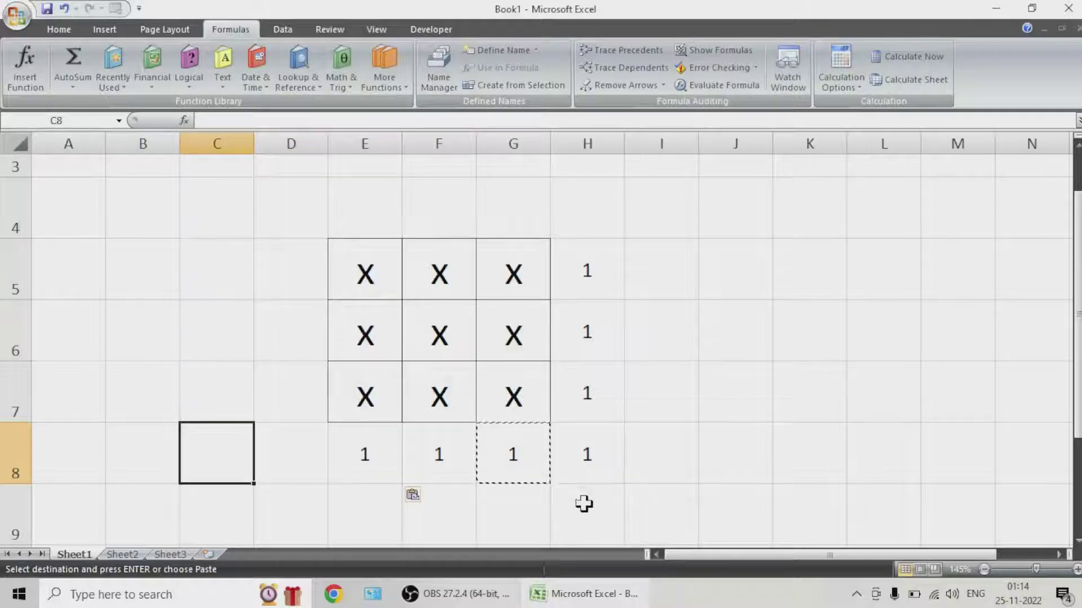
Enter the label PLAYER X in cell D2 above the grid
key("Escape")
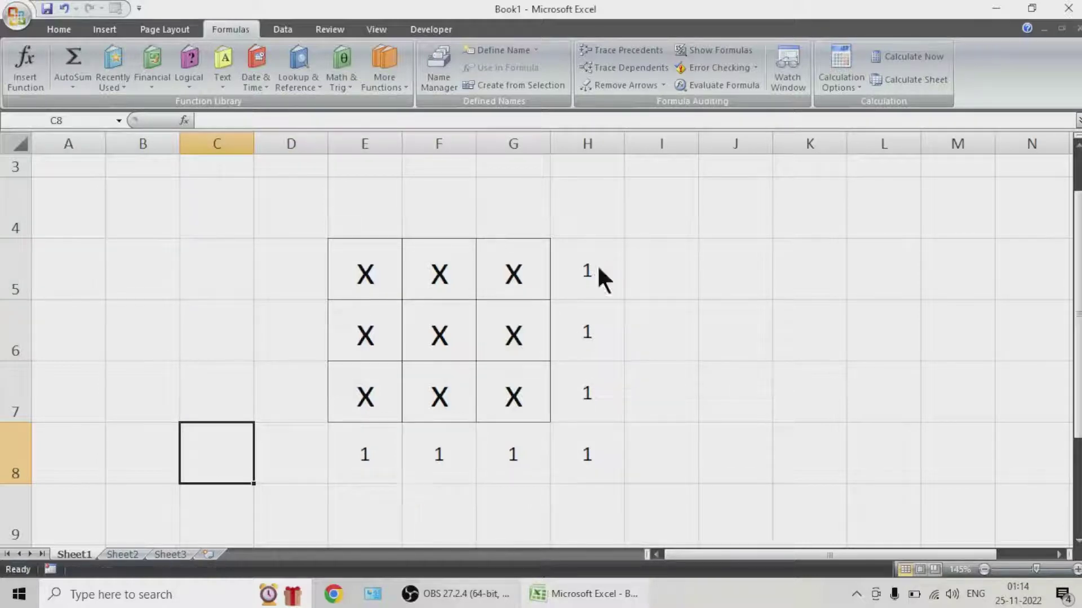
scroll(348, 286, "up", 1)
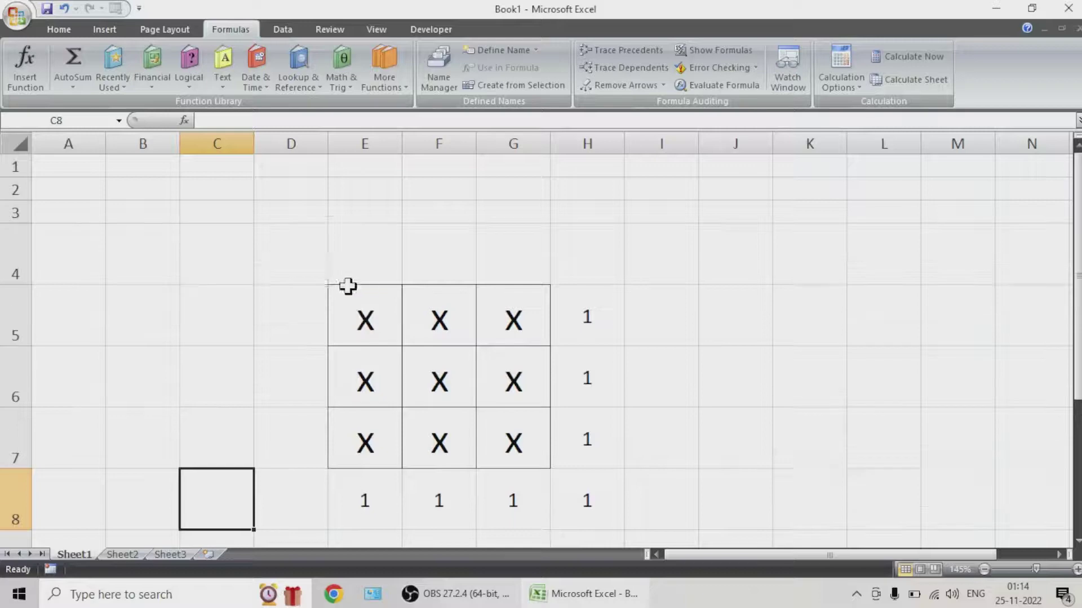
left_click(292, 188)
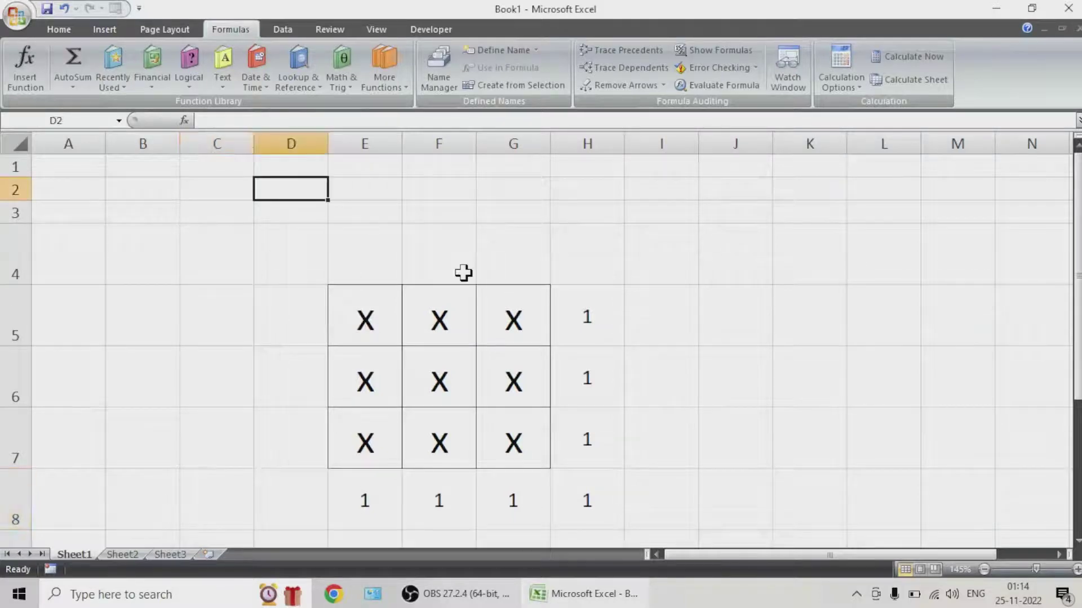
type("PLAYE")
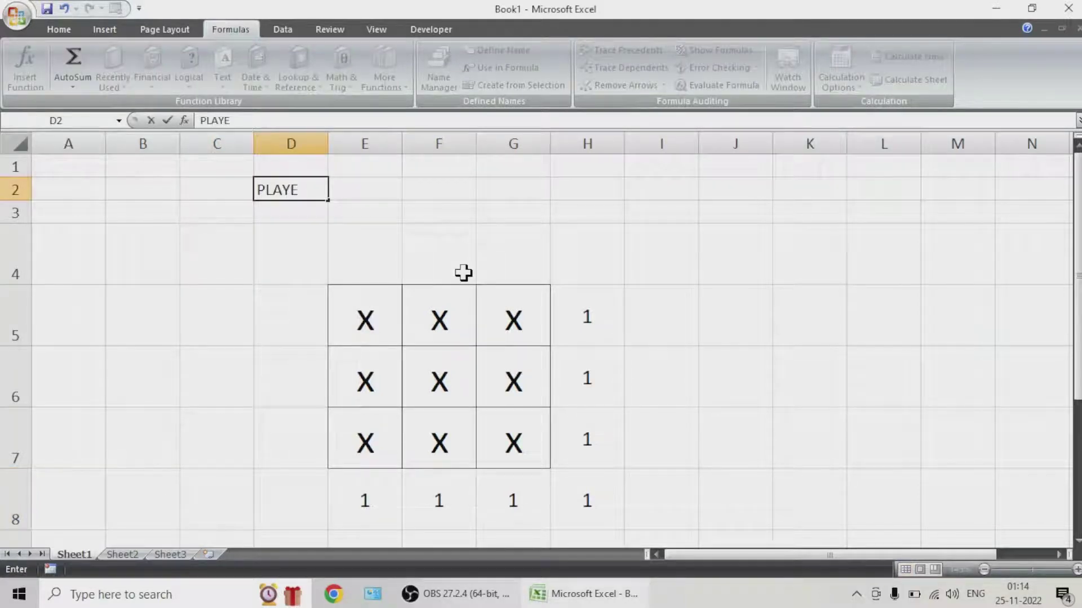
type("r")
key("BackSpace")
key("BackSpace")
key("Return")
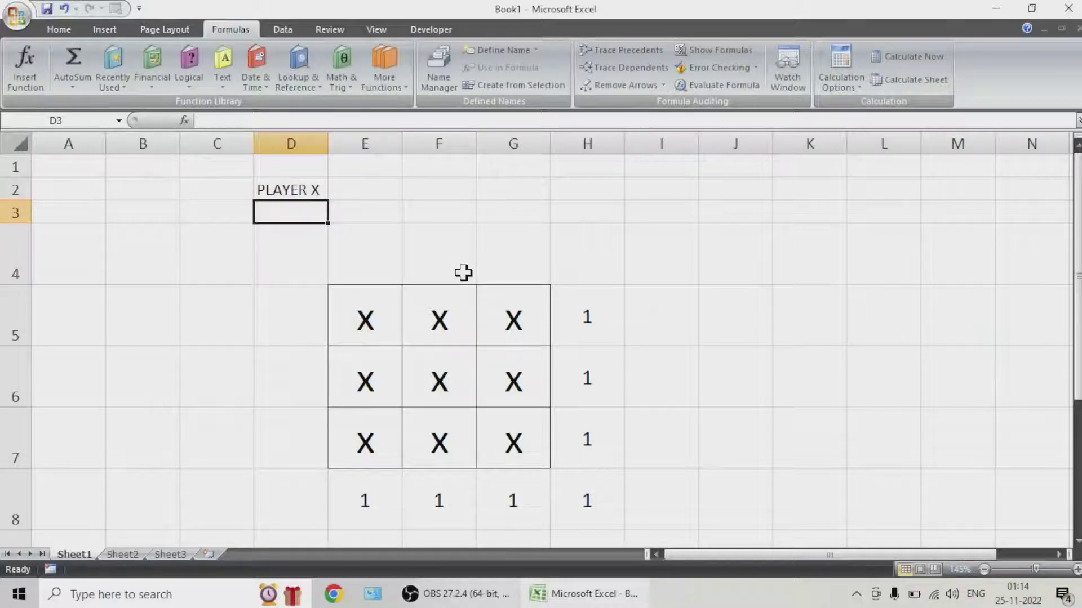
Fill the label from D2 into D3 and change it to PLAYER O
key("ctrl+d")
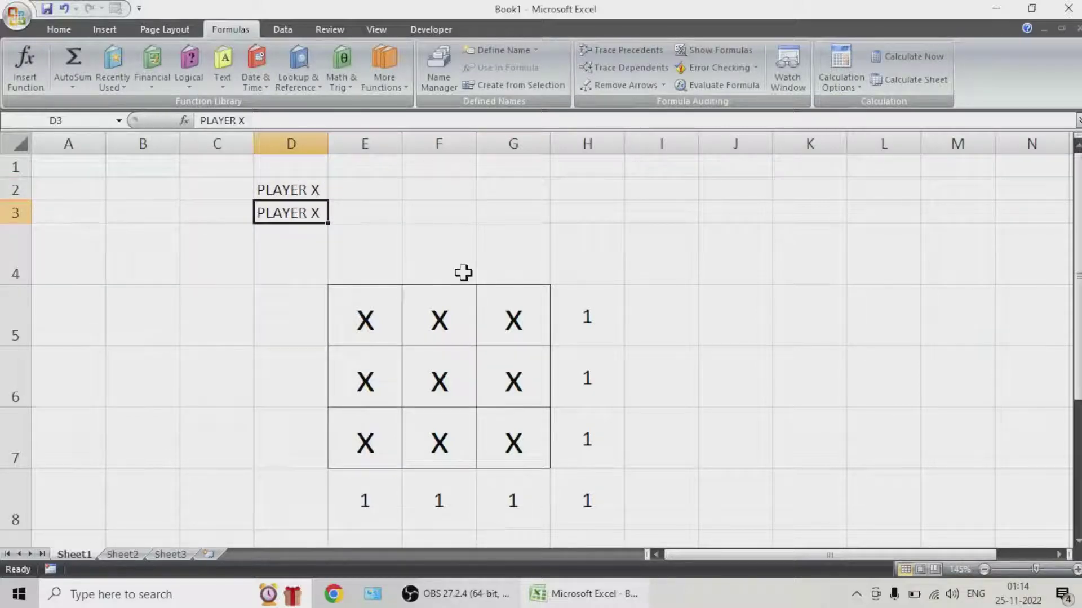
left_click(241, 120)
key("BackSpace")
type("O")
key("Return")
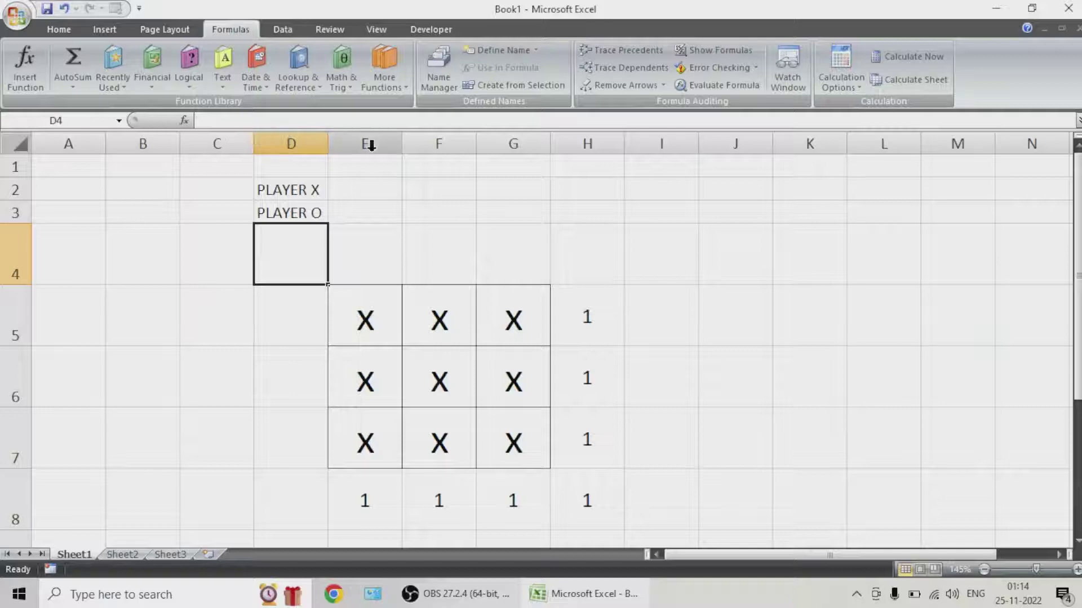
left_click(786, 409)
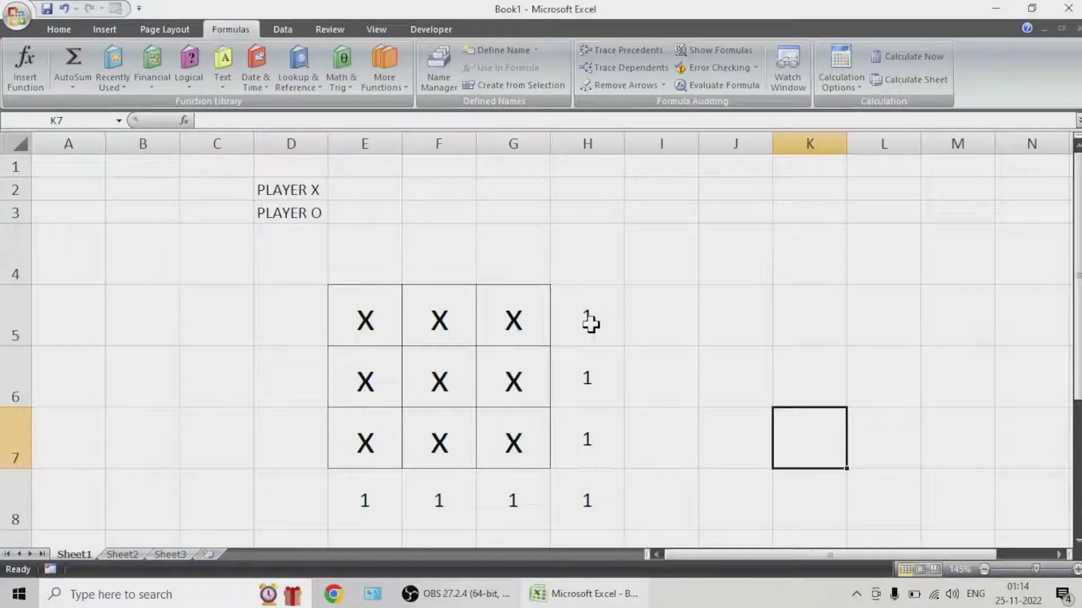
Copy the row-check formula from H5 into I5
left_click(604, 331)
left_click_drag(604, 331, 592, 495)
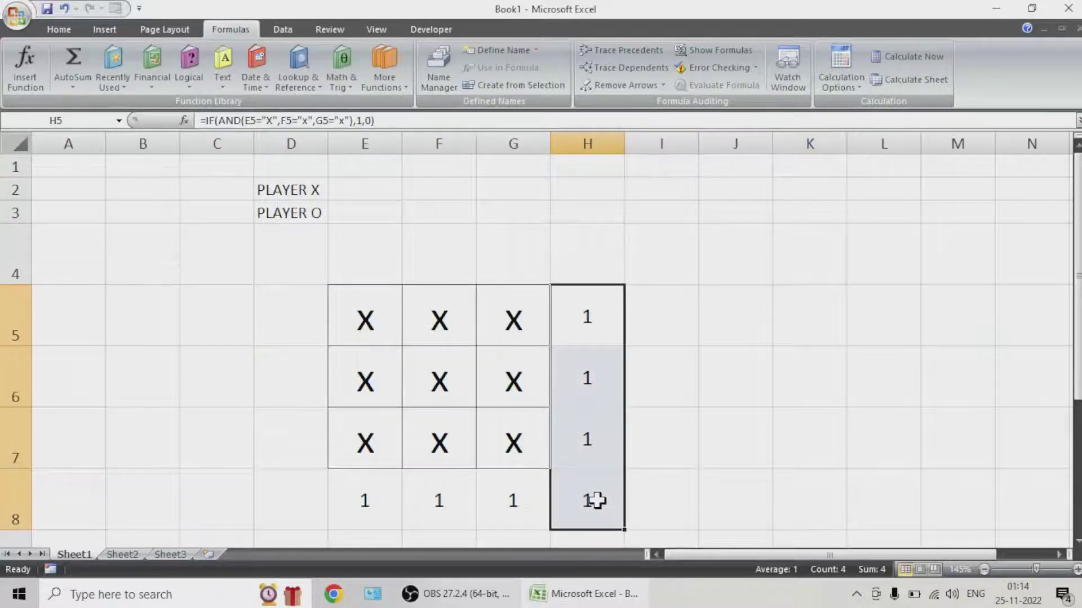
key("ctrl+c")
key("Escape")
left_click(597, 320)
key("ctrl+c")
left_click(662, 315)
key("ctrl+v")
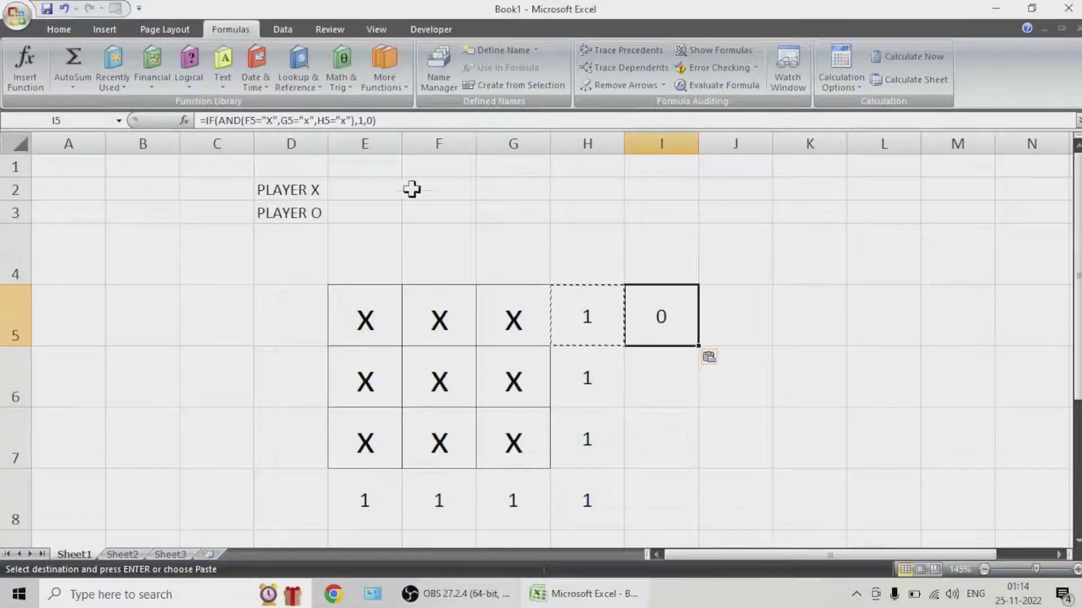
Copy the full formula text of I5 into a new Notepad document and enlarge the text display
left_click_drag(375, 120, 120, 121)
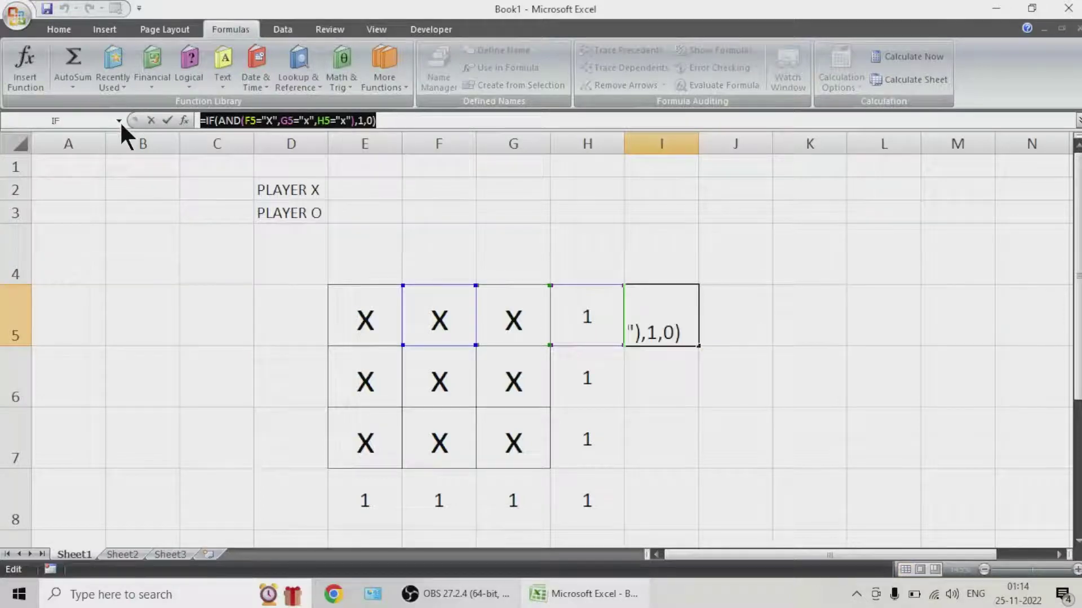
left_click(106, 594)
type("notepad")
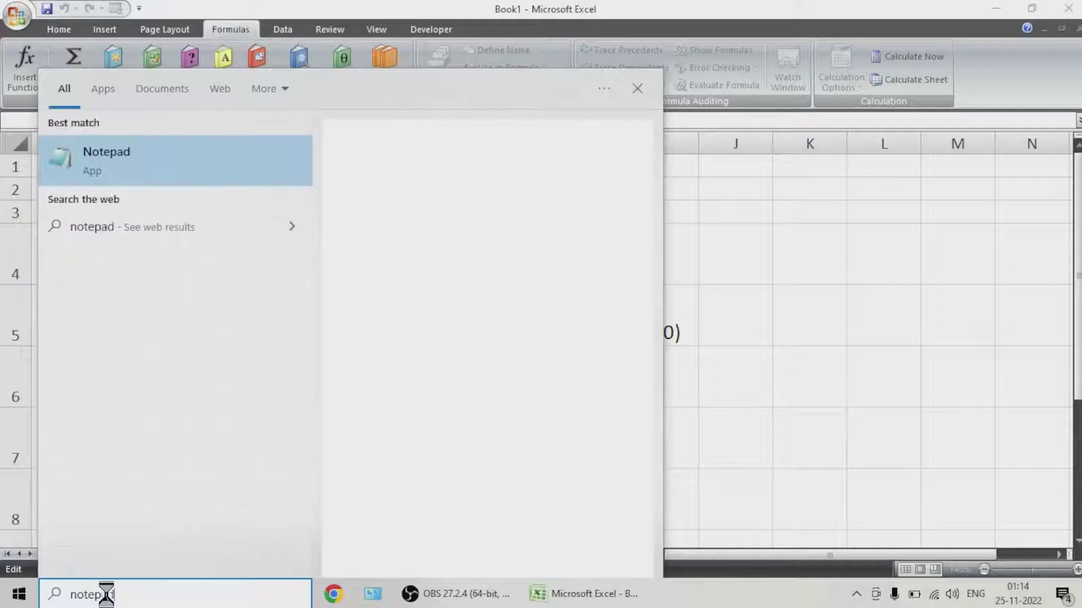
key("Return")
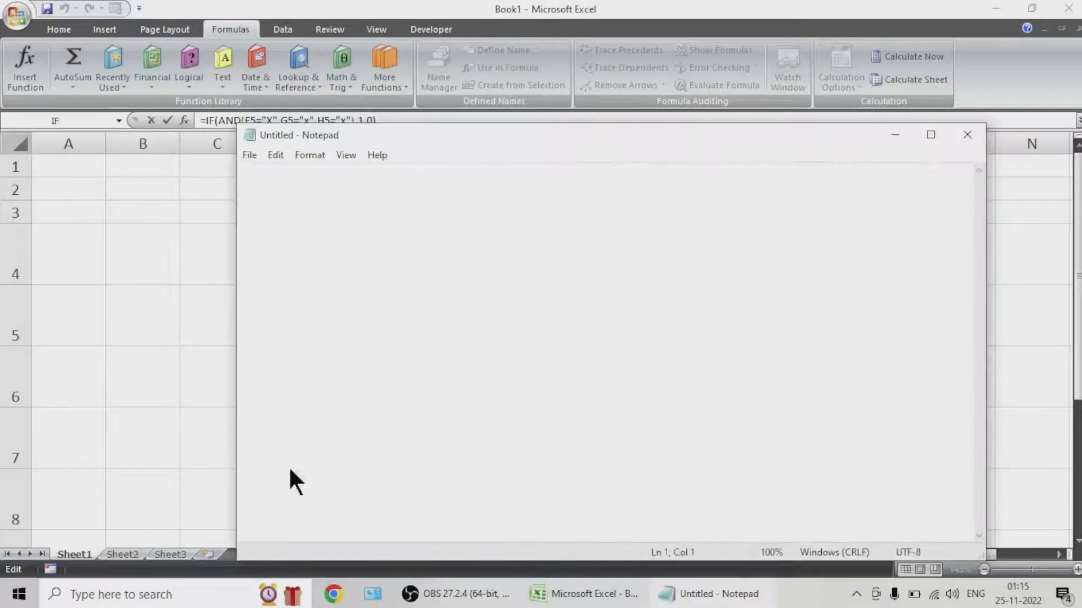
key("ctrl+v")
scroll(409, 236, "up", 12)
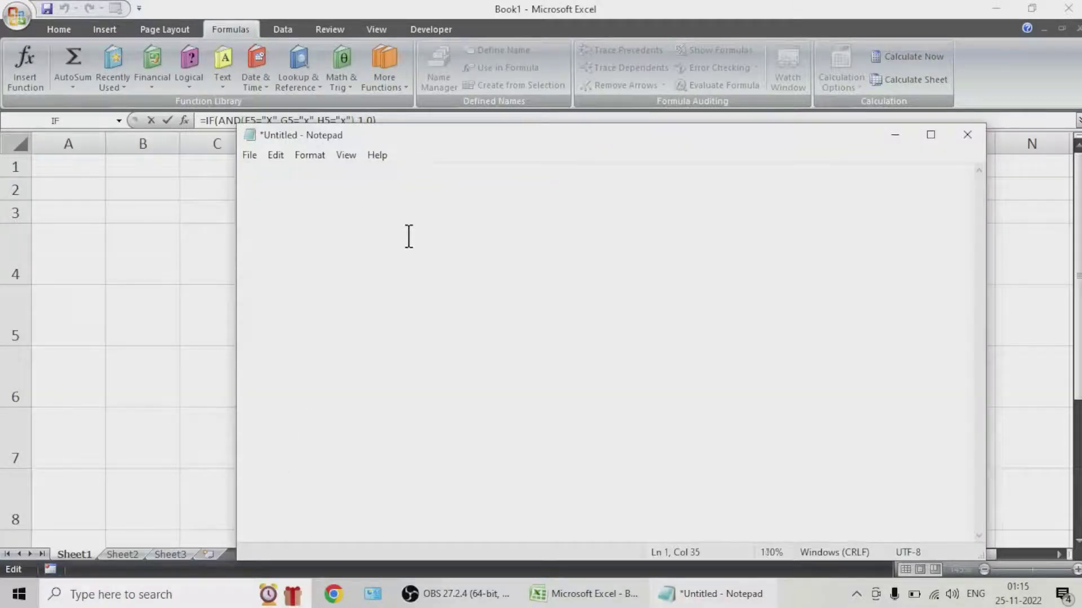
Replace every X in the Notepad formula with O
left_click_drag(381, 181, 393, 181)
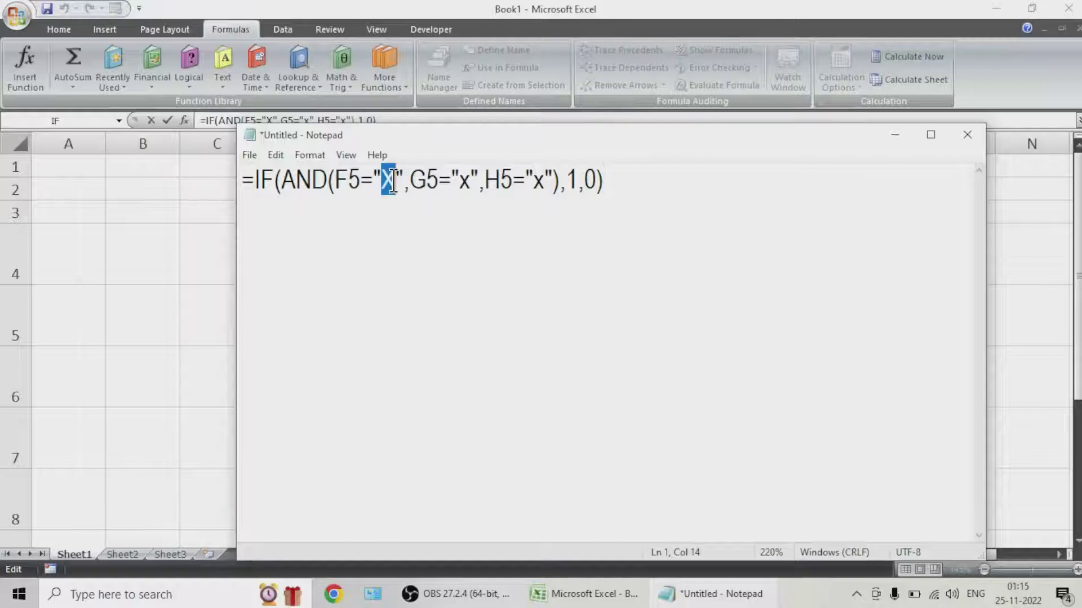
left_click(276, 155)
left_click(317, 341)
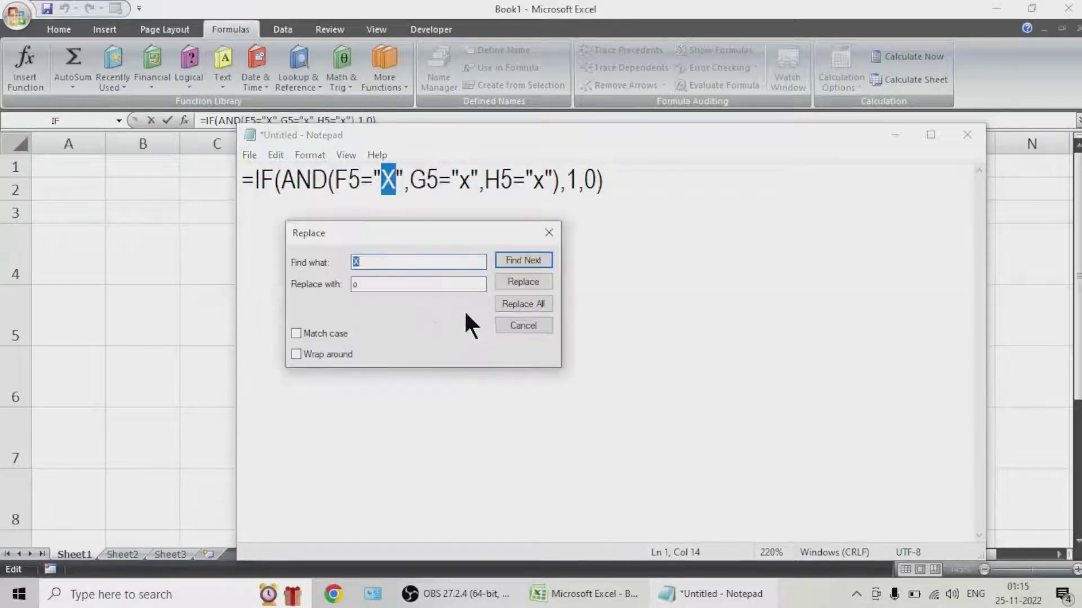
type("O")
left_click(522, 303)
left_click(548, 233)
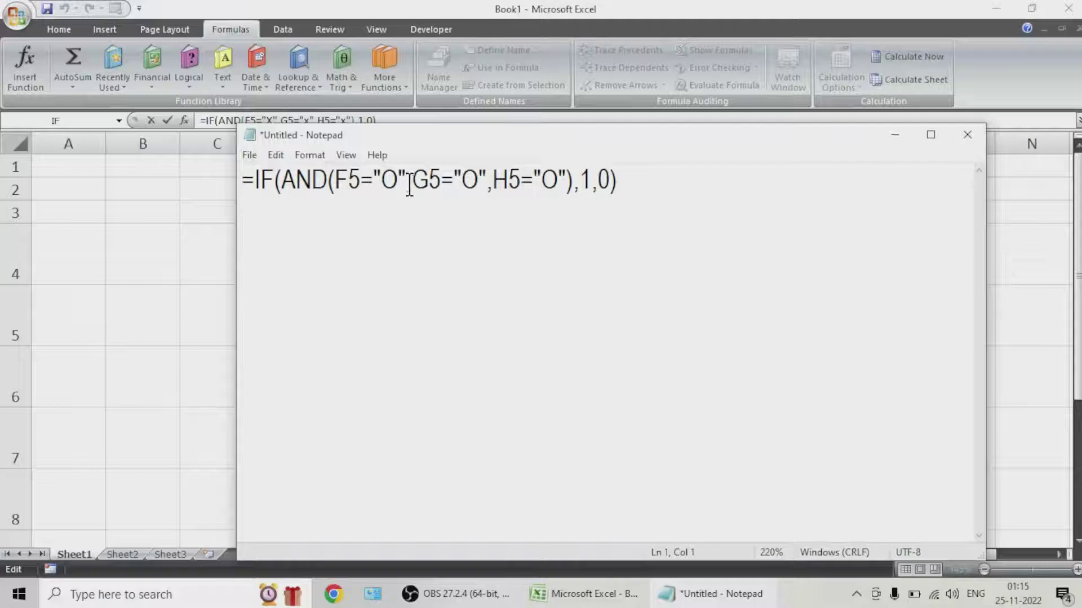
Copy the revised formula from Notepad, switch to Excel and paste it into I5, replacing the X version
left_click_drag(625, 187, 121, 147)
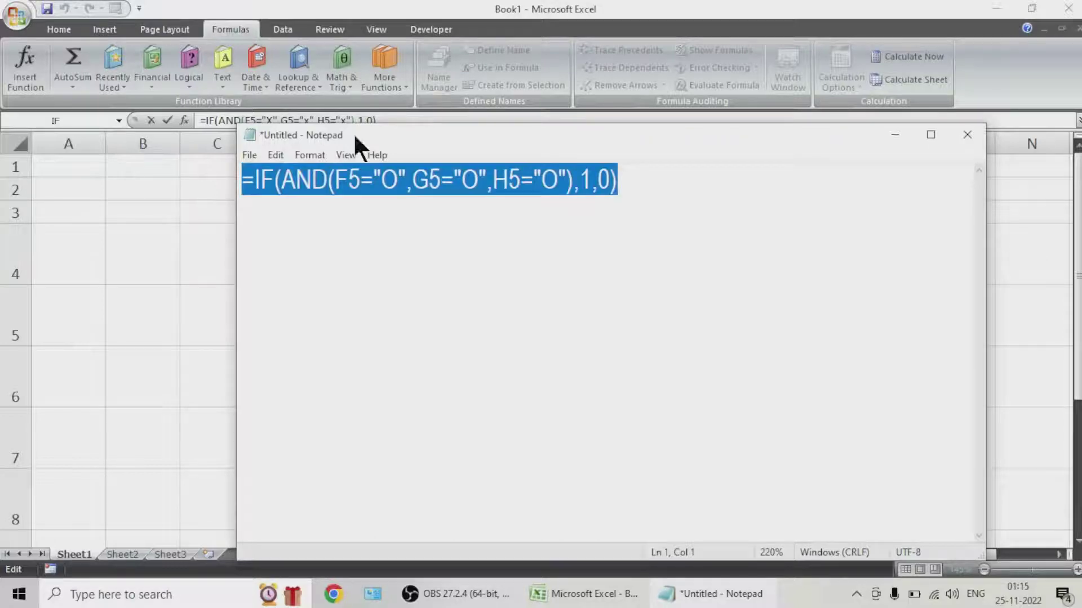
left_click(758, 11)
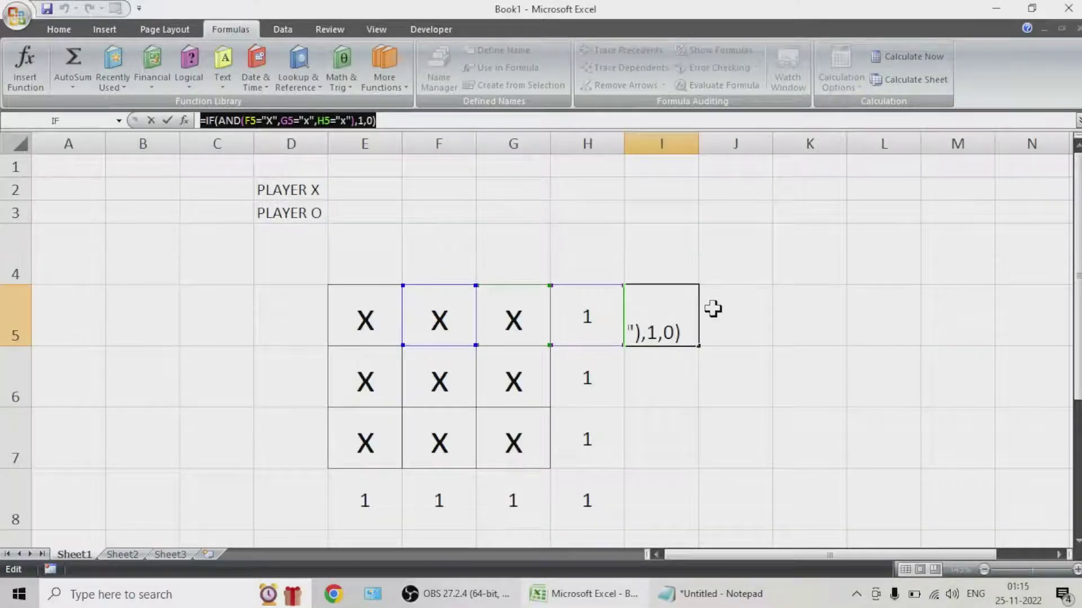
key("Return")
key("ctrl+v")
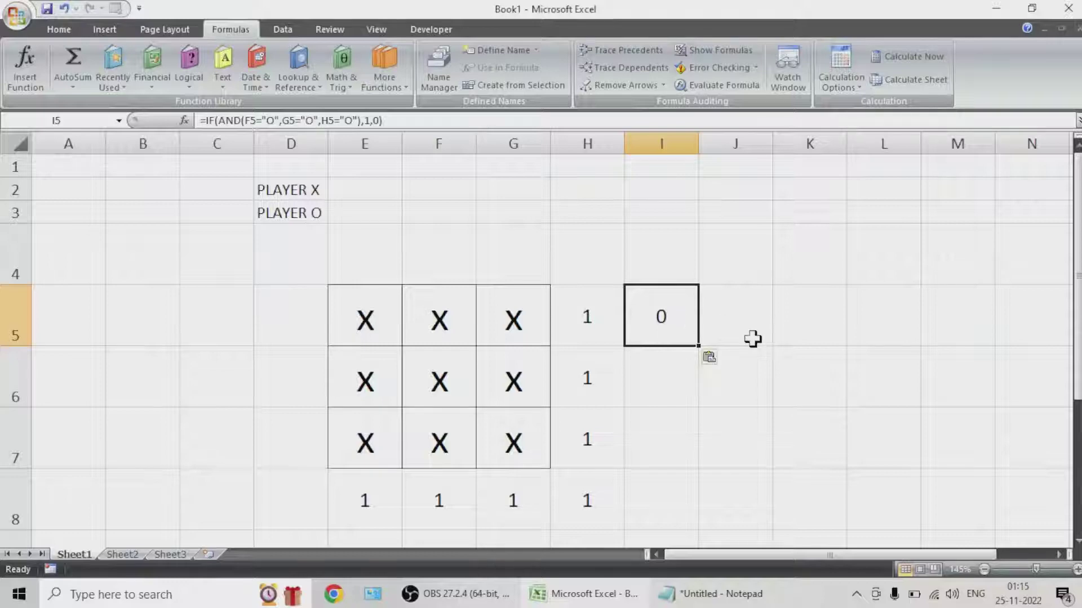
double_click(663, 317)
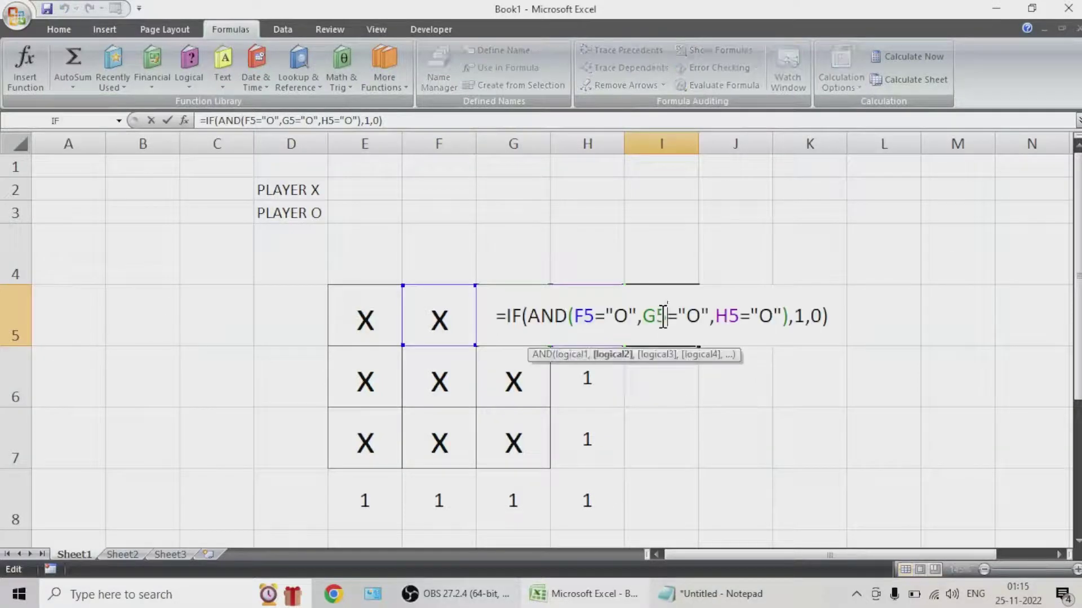
key("Escape")
Enter o in each cell of the grid's first row, E5:G5
left_click(338, 316)
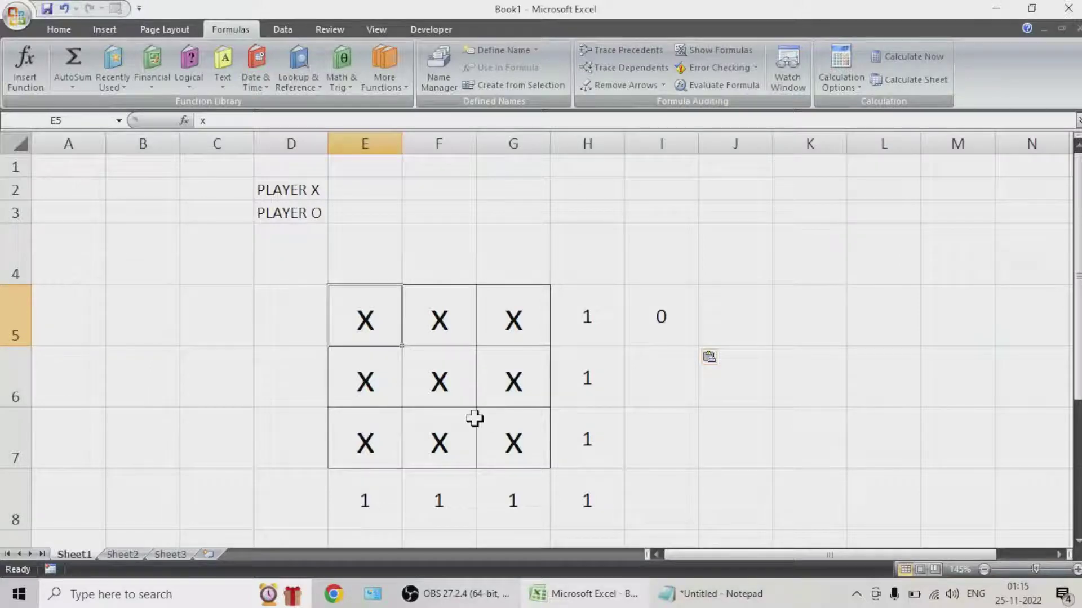
type("o")
key("Tab")
type("o")
key("Tab")
type("o")
key("Tab")
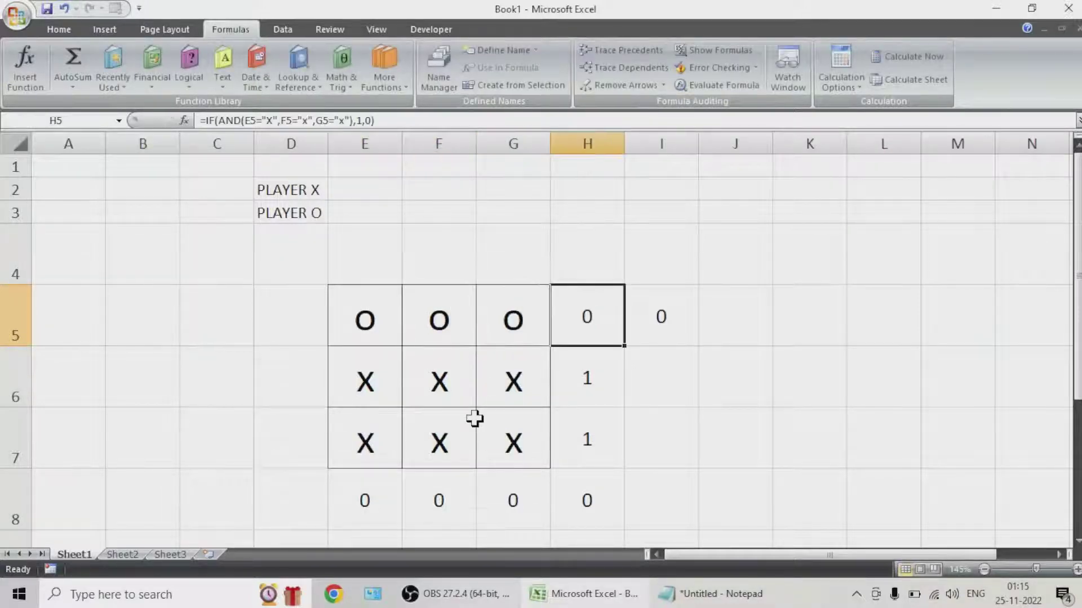
key("Tab")
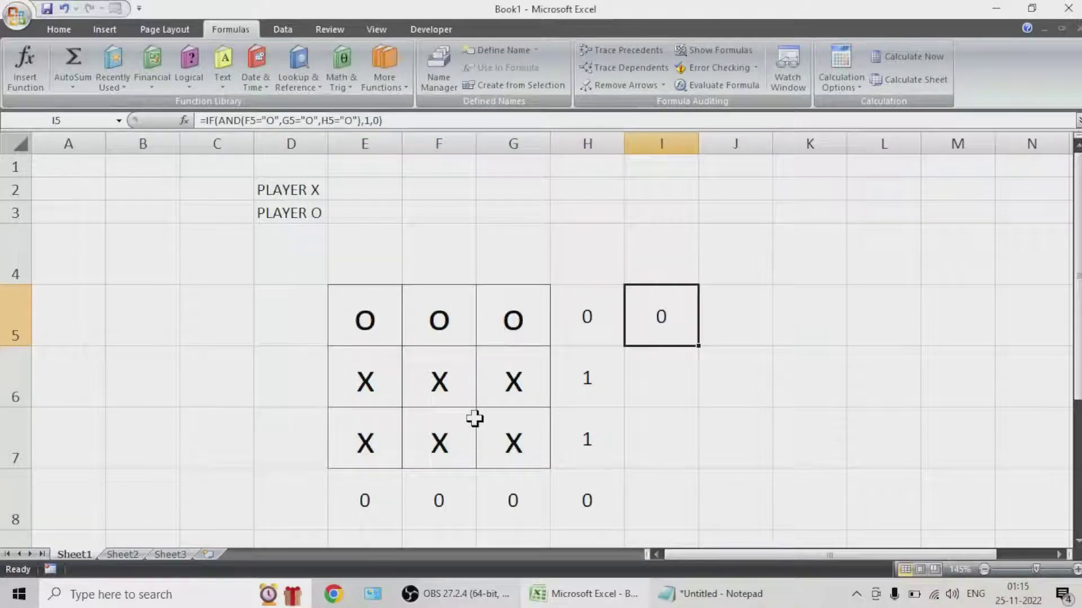
Point the three conditions of the I5 formula to cells E5, F5 and G5
double_click(659, 309)
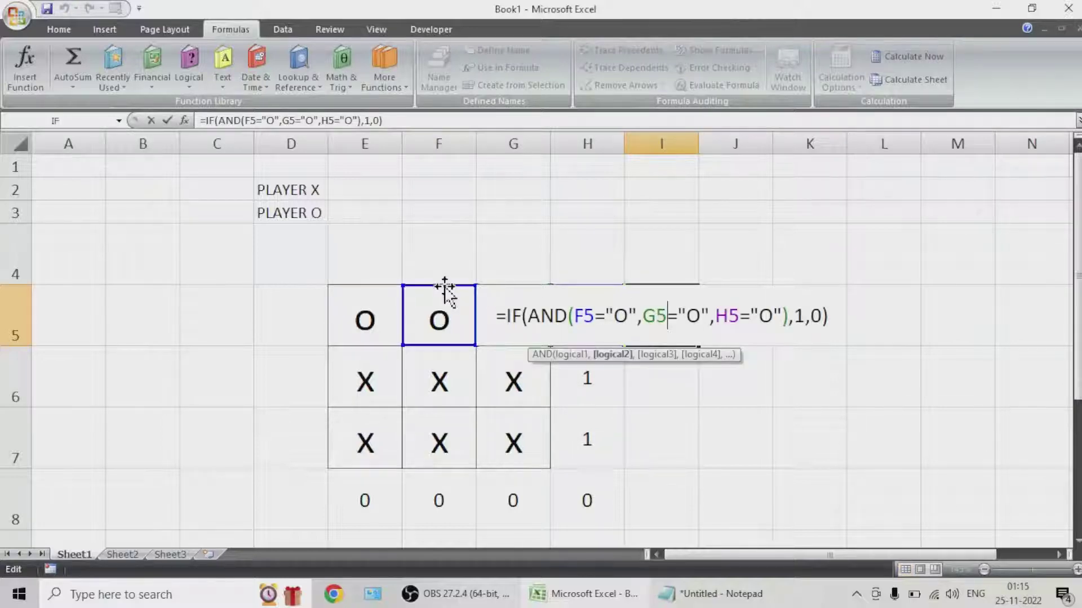
left_click_drag(427, 285, 382, 313)
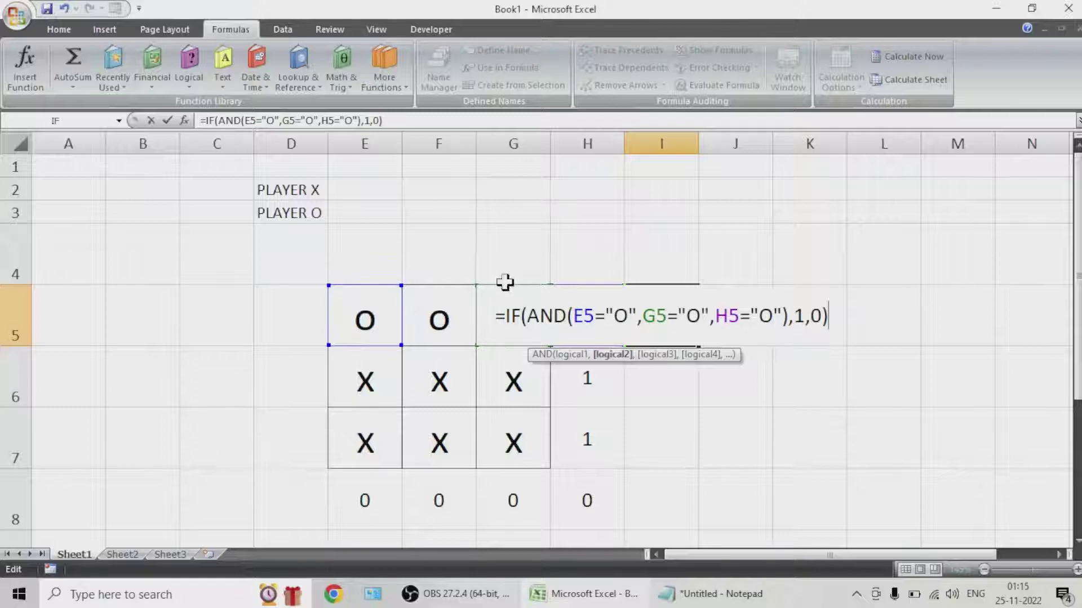
left_click_drag(503, 284, 431, 286)
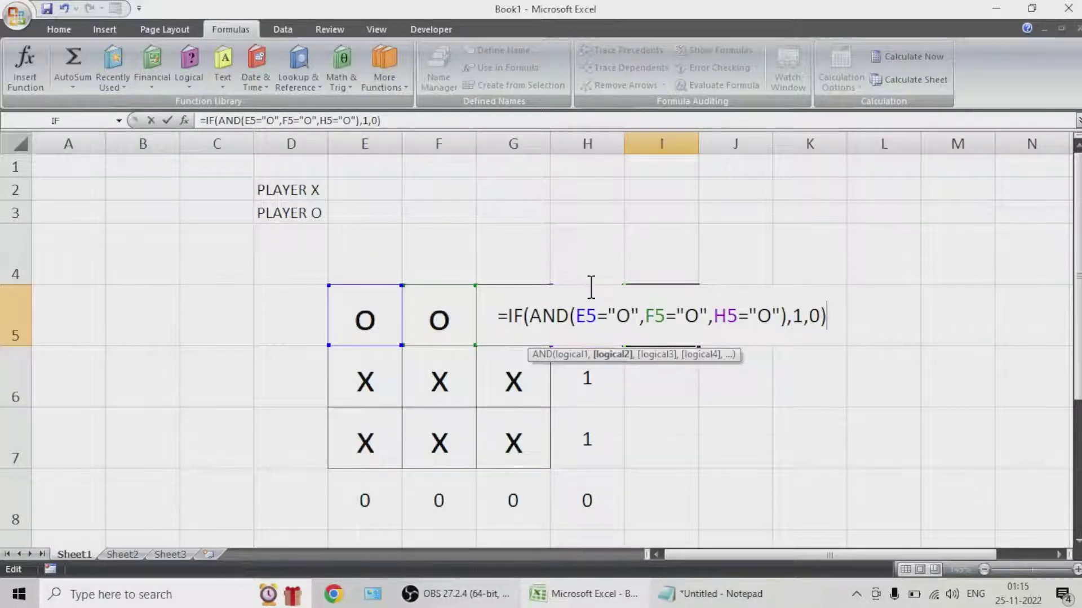
left_click_drag(592, 286, 502, 300)
key("Return")
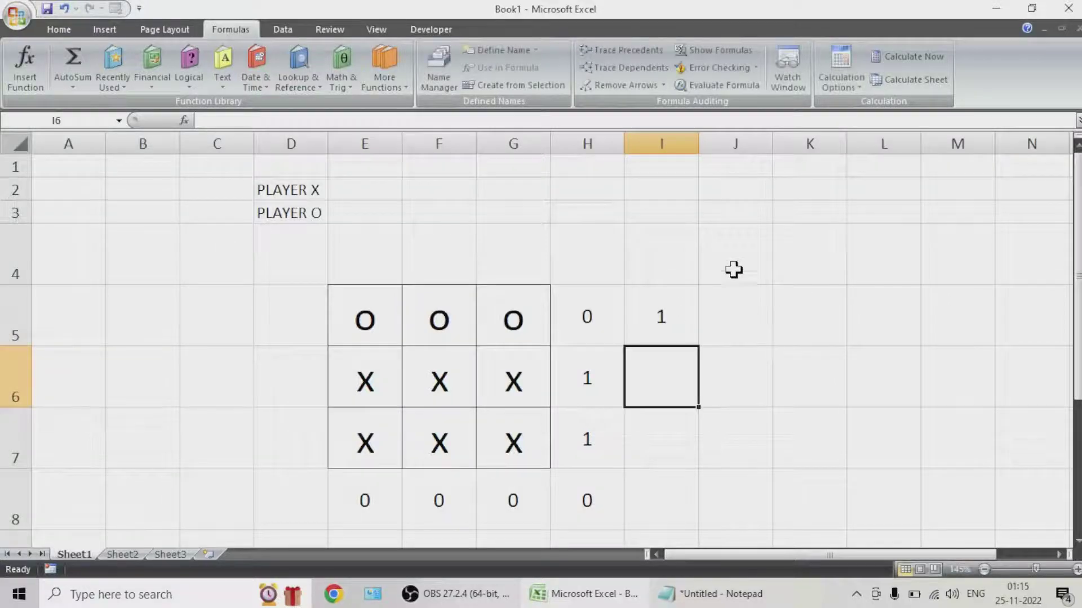
Check the cell references in the I5 formula and fill it down through I8
left_click(702, 322)
left_click(661, 316)
double_click(664, 319)
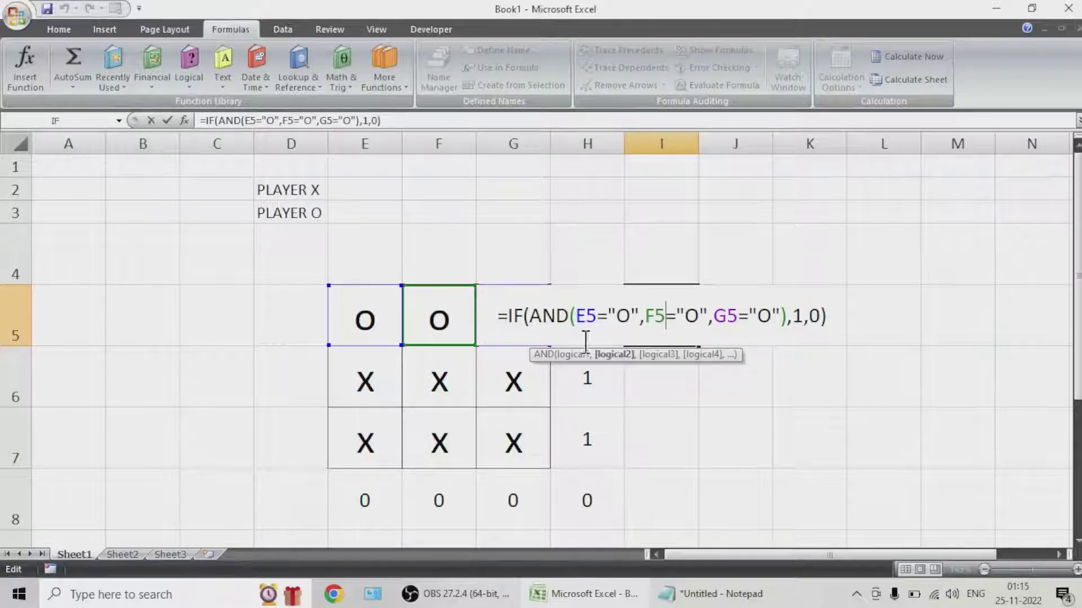
key("Escape")
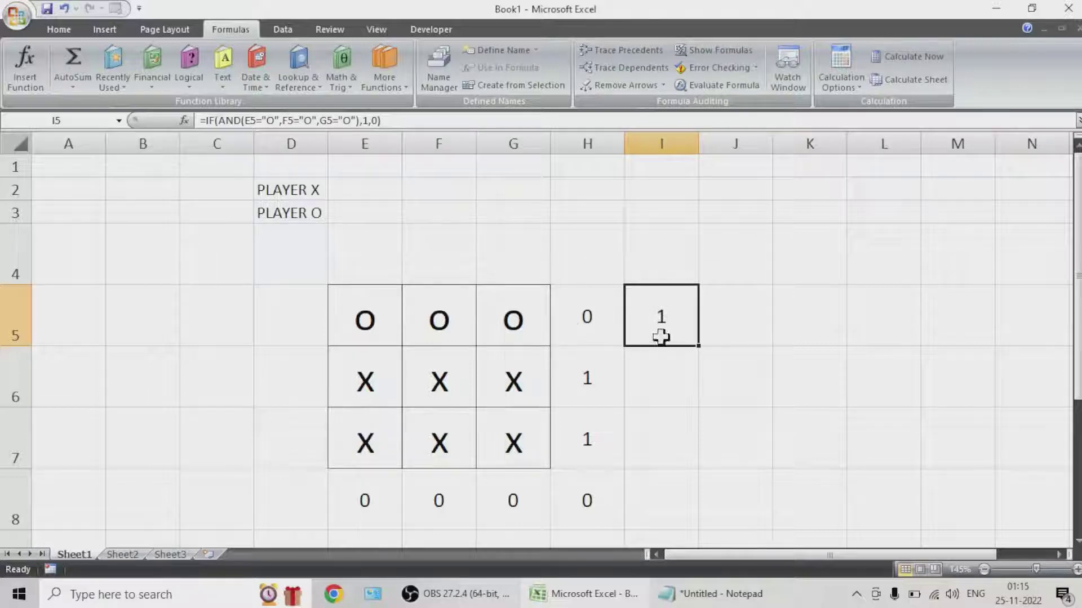
left_click_drag(699, 346, 679, 515)
scroll(722, 410, "down", 1)
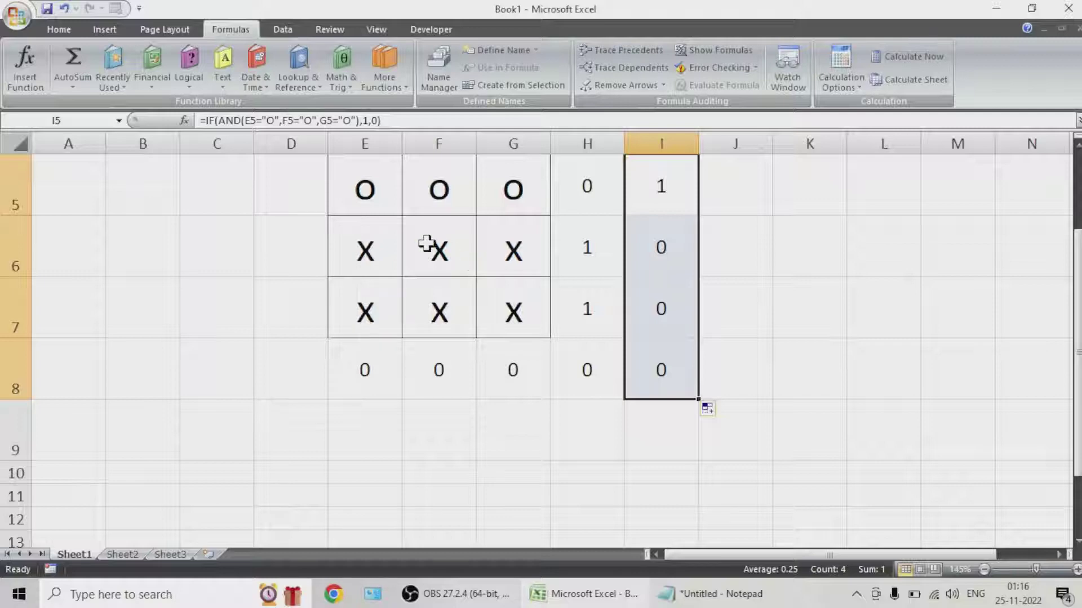
Copy the o from E5 into the remaining grid cells E6:G7
left_click(364, 197)
key("ctrl+c")
left_click_drag(387, 234, 480, 297)
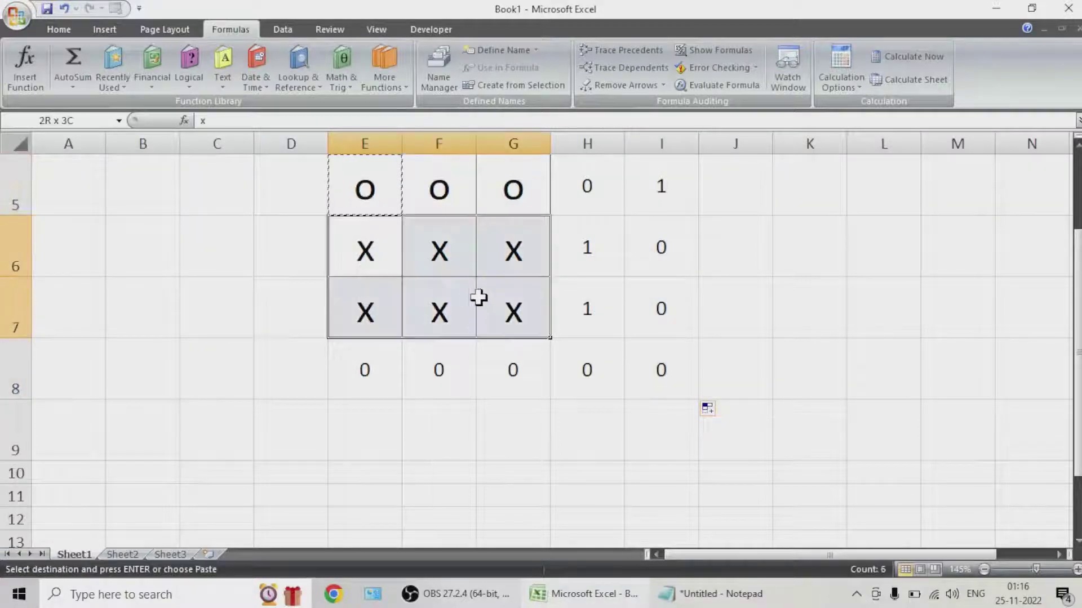
key("ctrl+v")
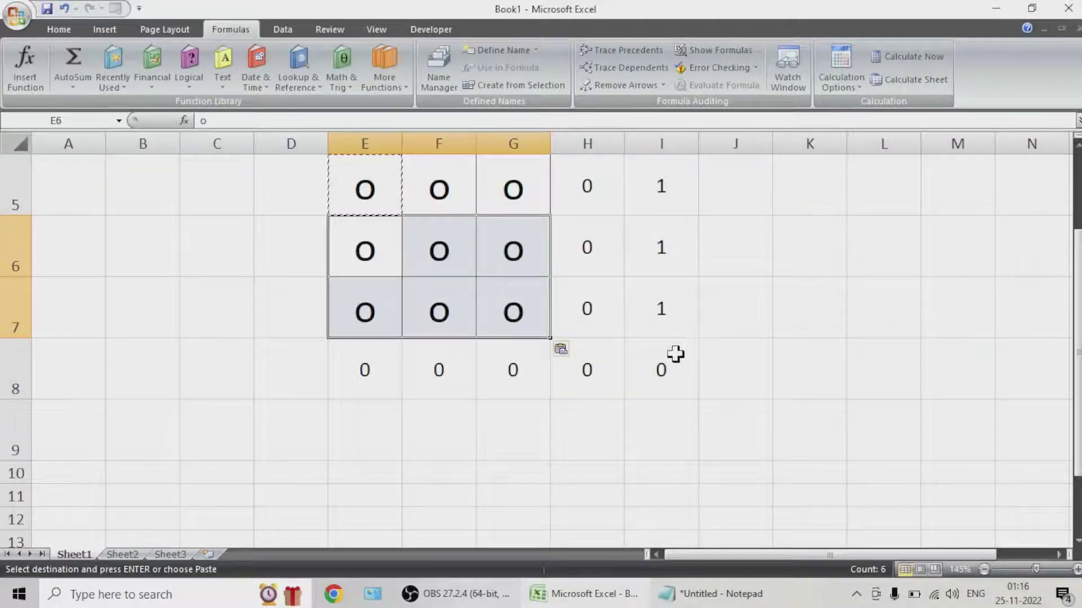
left_click(591, 368)
key("ctrl+c")
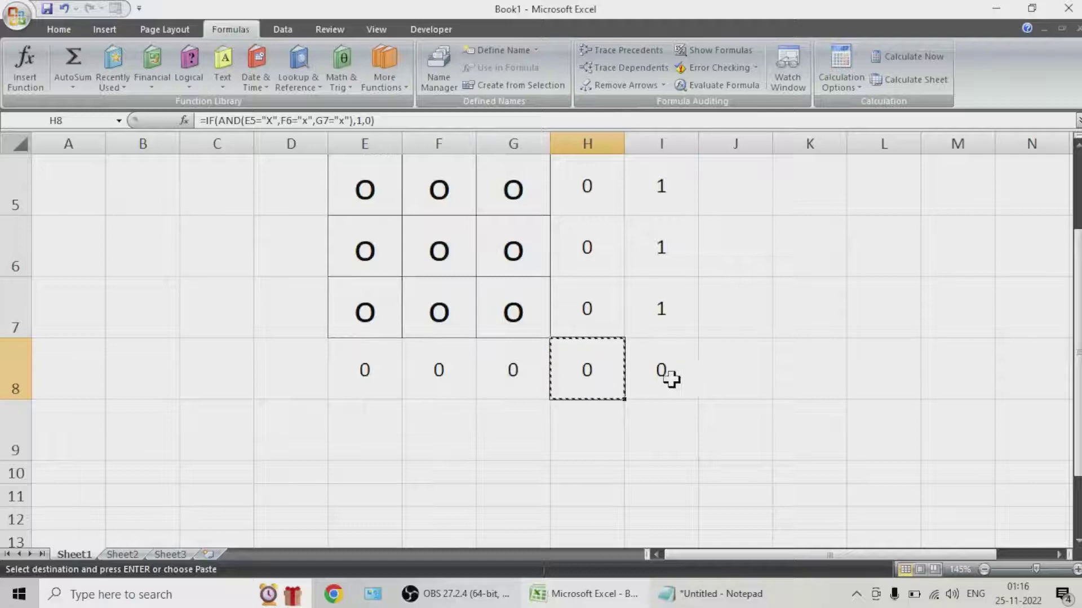
key("Escape")
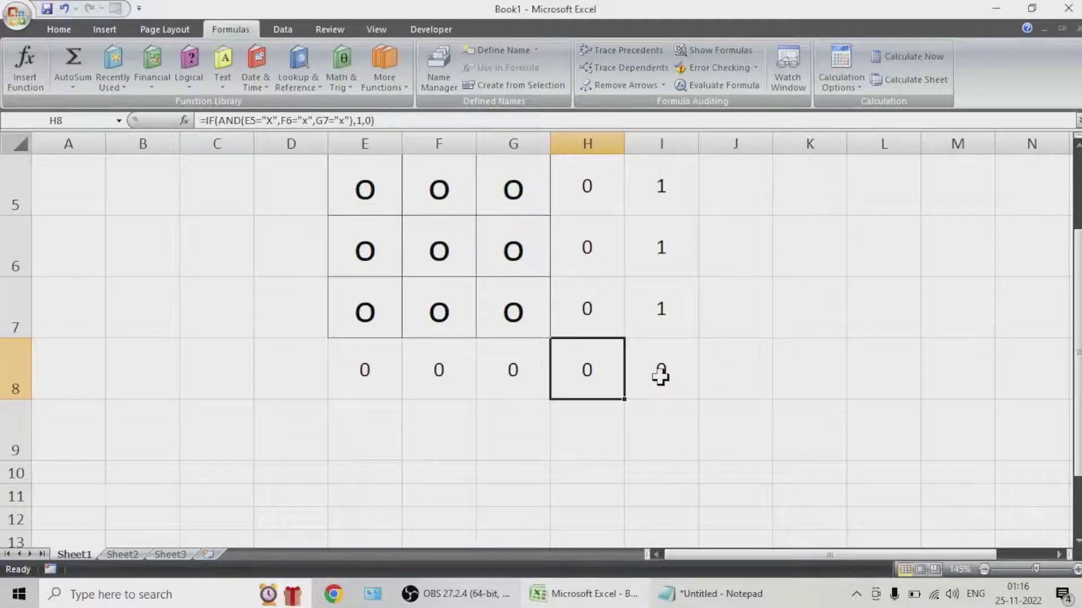
Point the three conditions of the I8 formula to the diagonal cells E5, F6 and G7
left_click(660, 375)
double_click(661, 375)
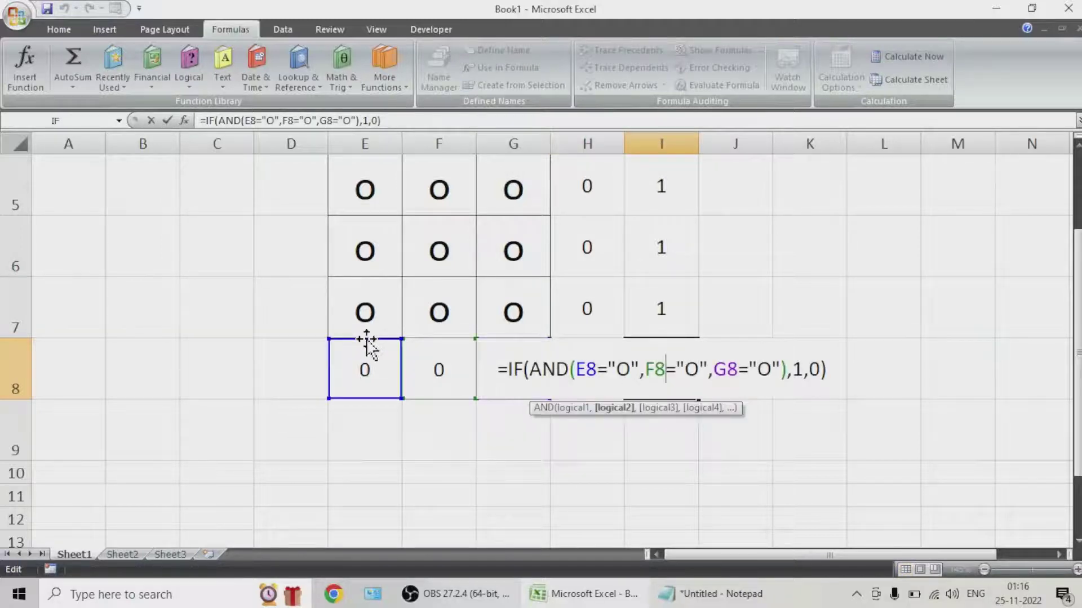
left_click_drag(366, 340, 376, 198)
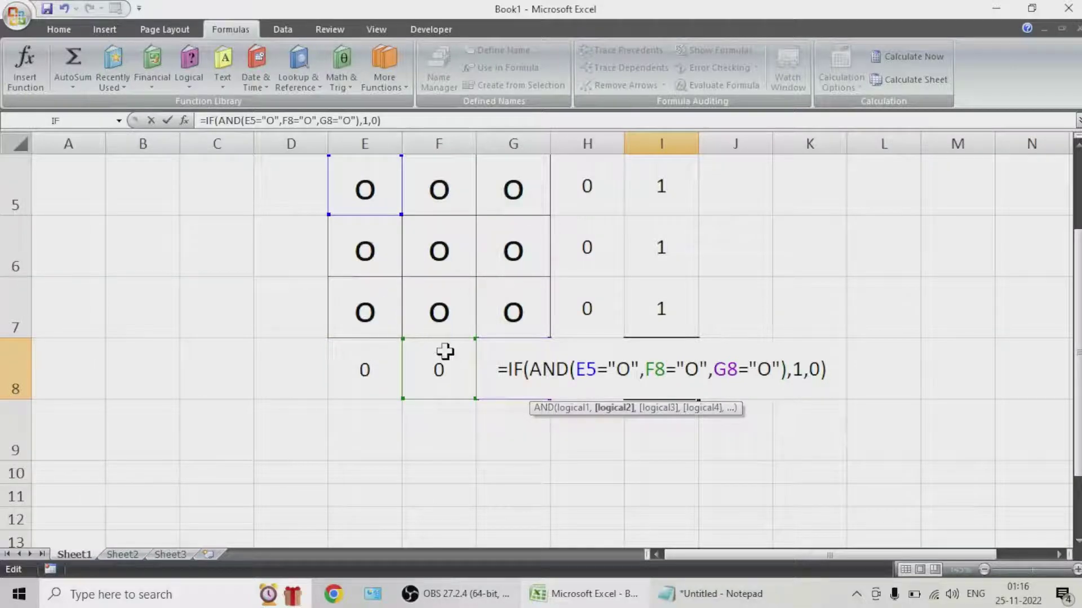
left_click_drag(451, 342, 449, 252)
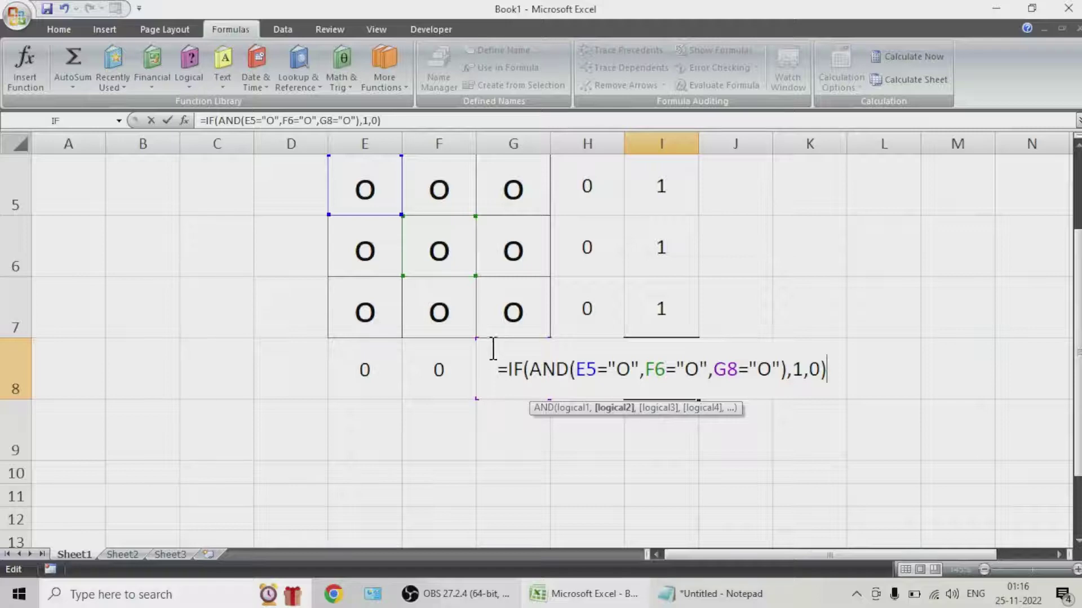
left_click_drag(480, 338, 490, 314)
key("Return")
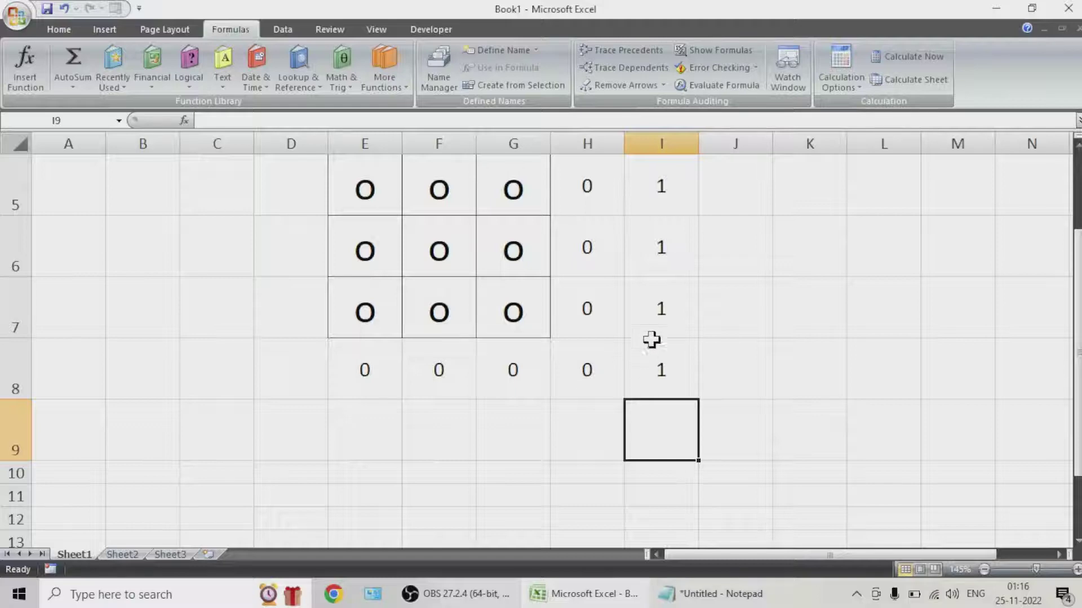
Copy the I8 formula into cells E9:H9 below the grid
left_click(664, 373)
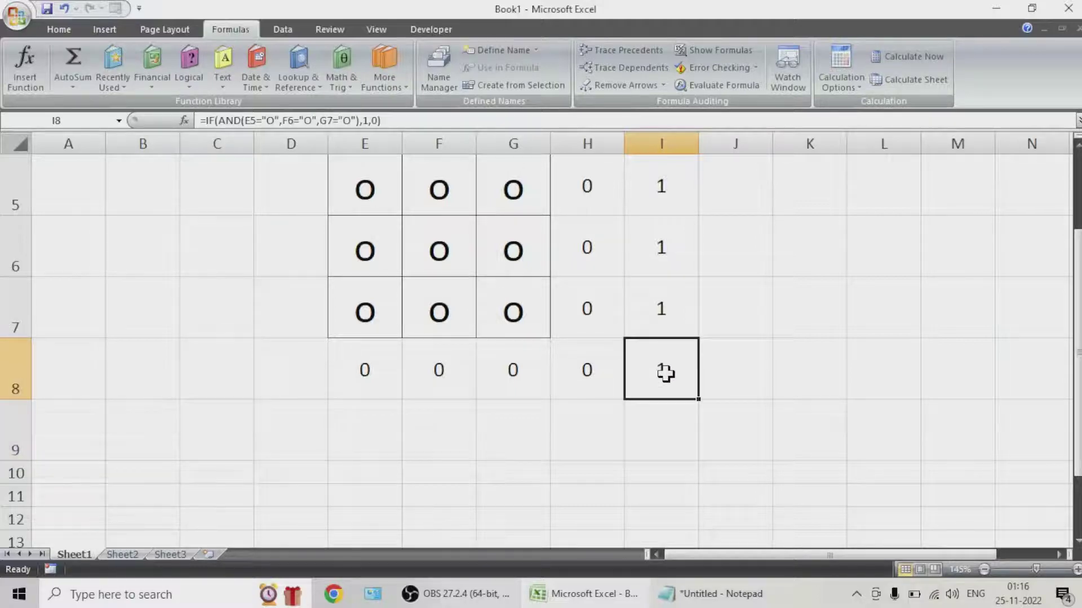
key("ctrl+c")
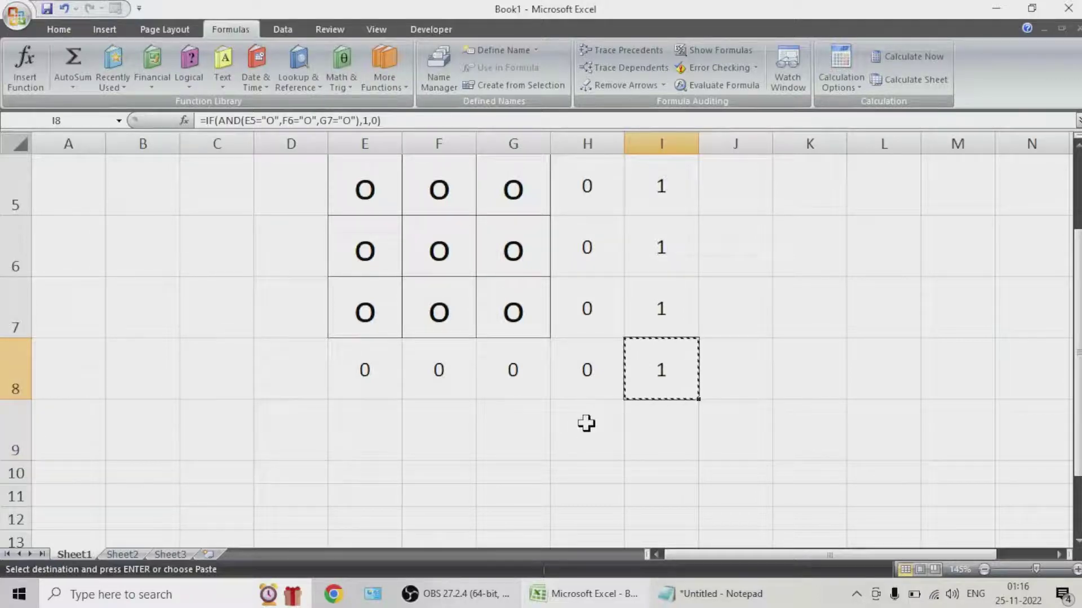
left_click_drag(586, 424, 391, 423)
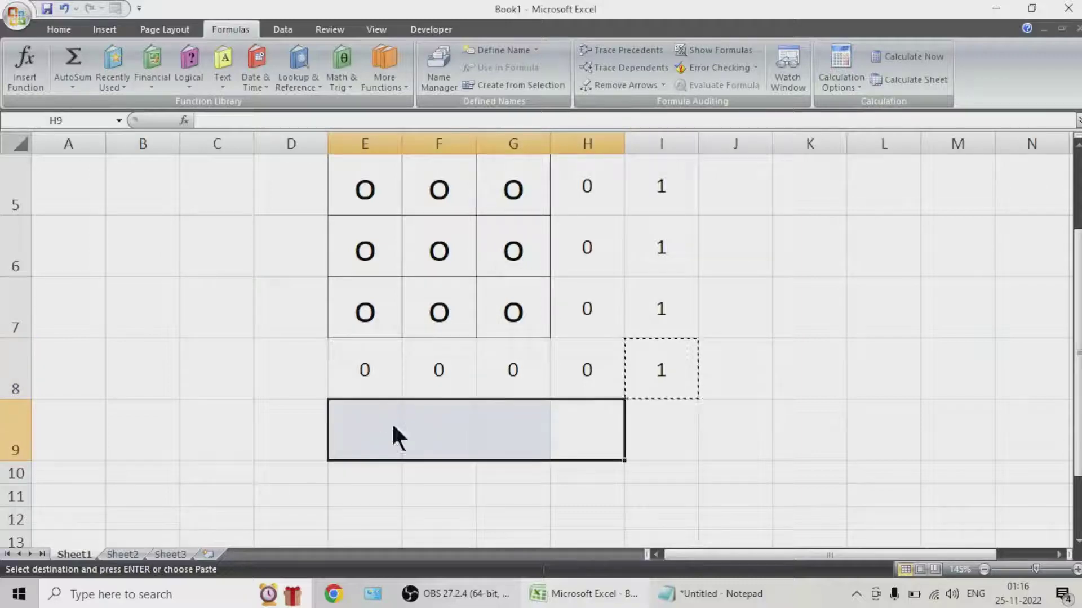
key("ctrl+v")
Point the three conditions of the E9 formula to the first-column cells E5, E6 and E7
double_click(389, 431)
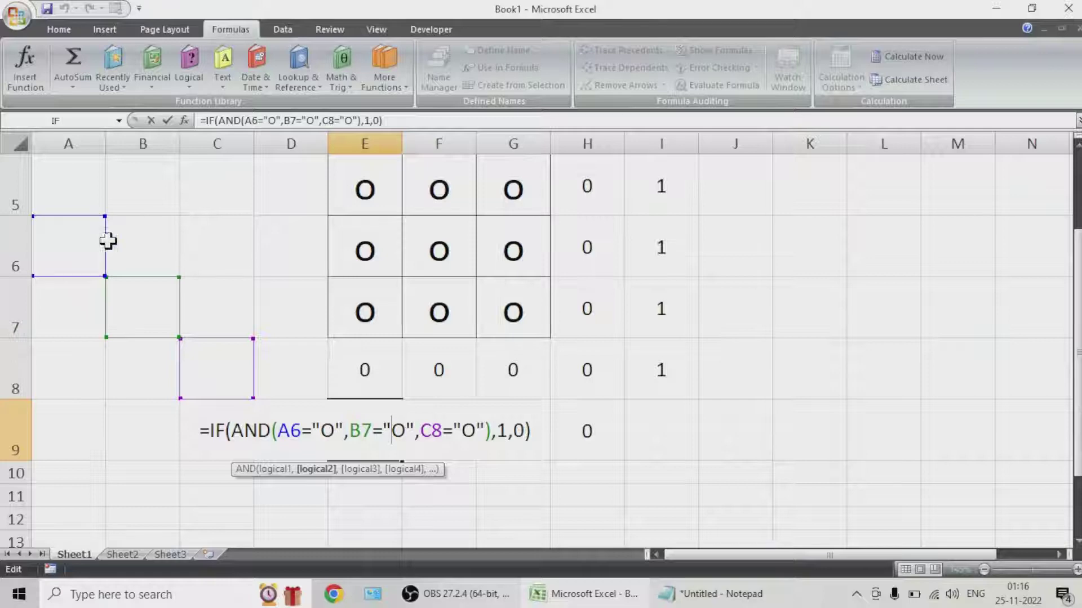
left_click_drag(108, 241, 348, 185)
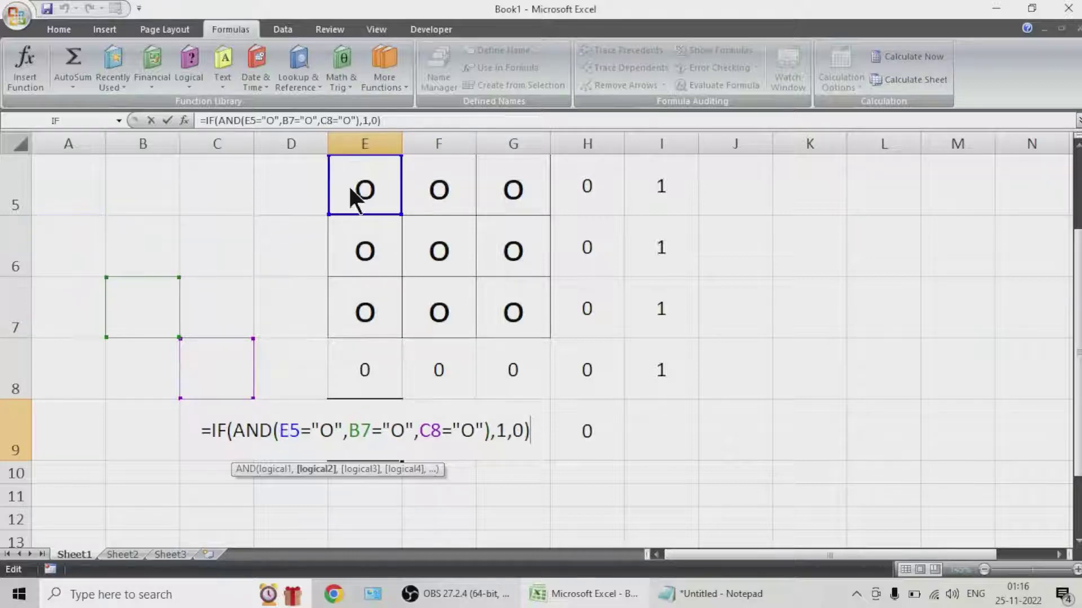
left_click_drag(176, 316, 349, 245)
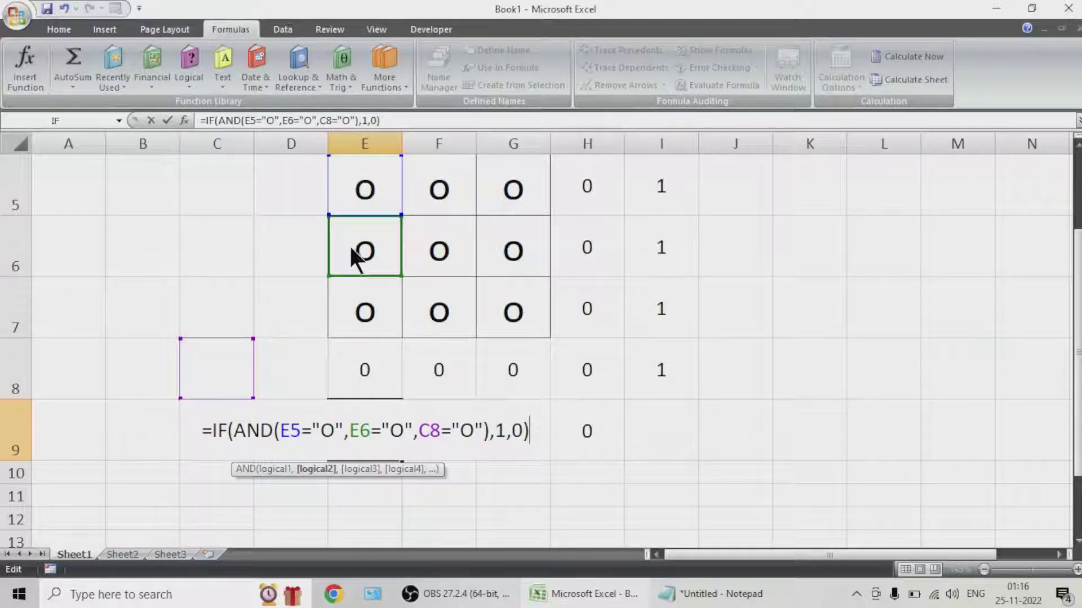
left_click_drag(255, 369, 356, 310)
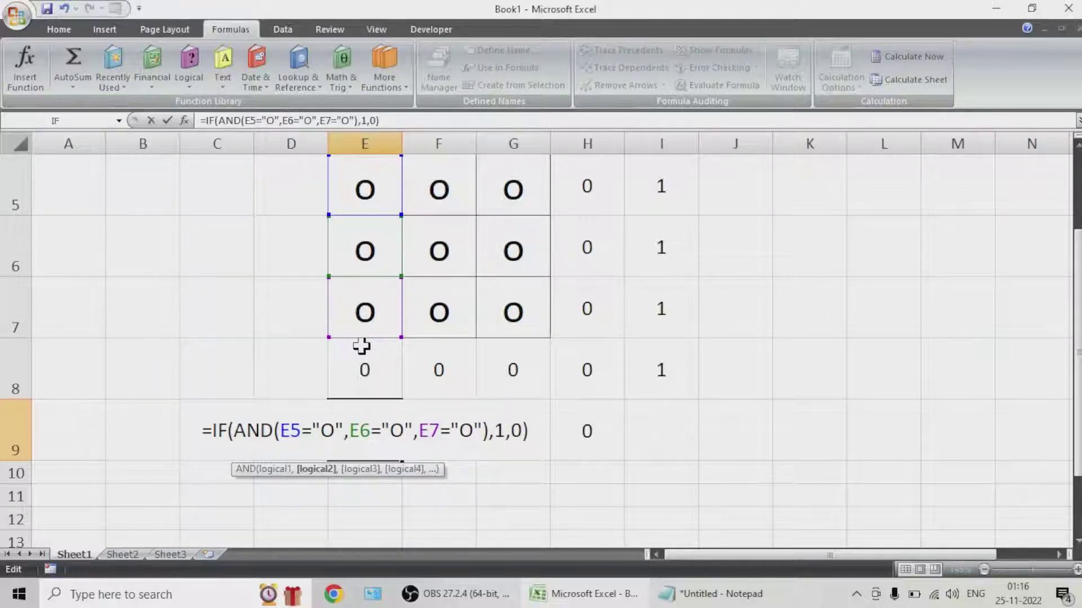
key("Return")
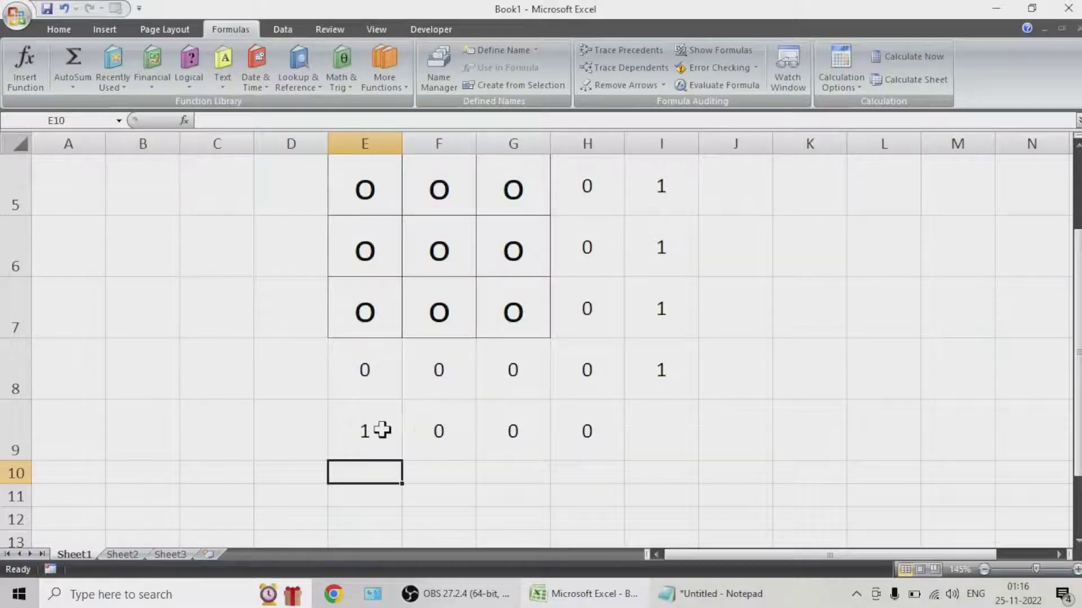
Copy the E9 column-check formula into F9:G9
left_click(382, 430)
key("ctrl+c")
left_click_drag(438, 432, 503, 435)
key("ctrl+v")
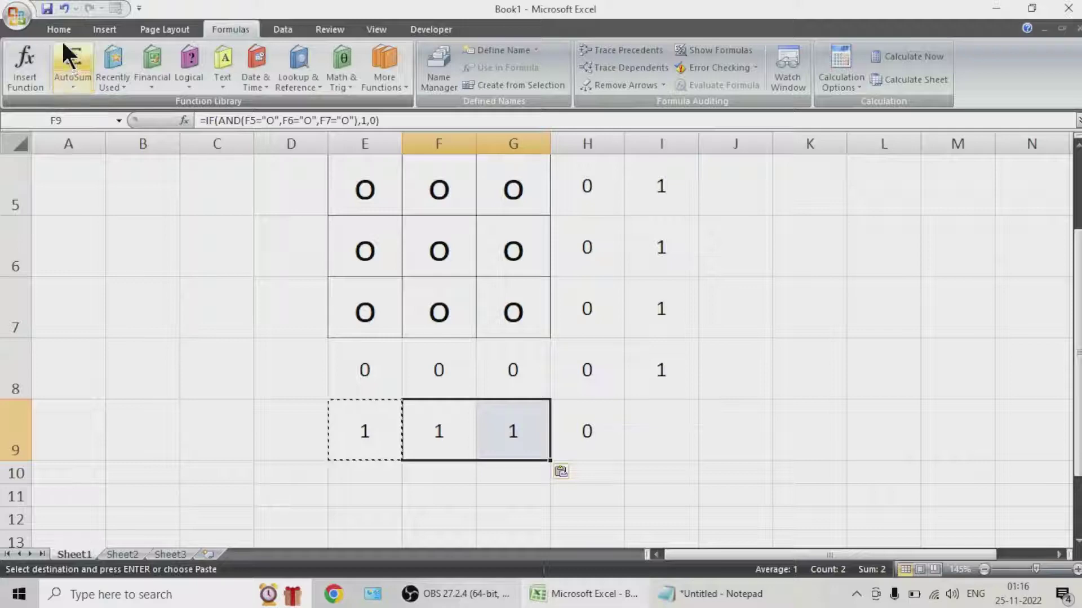
key("Escape")
Save the workbook to the Desktop as CROSS ZERO GAME
key("ctrl+s")
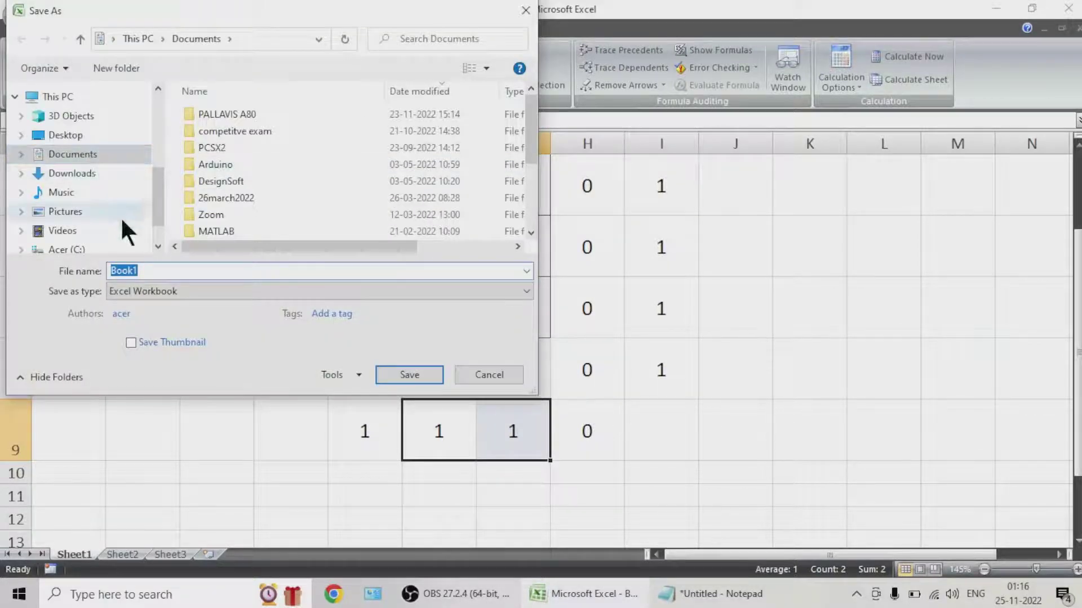
left_click(63, 135)
left_click(159, 271)
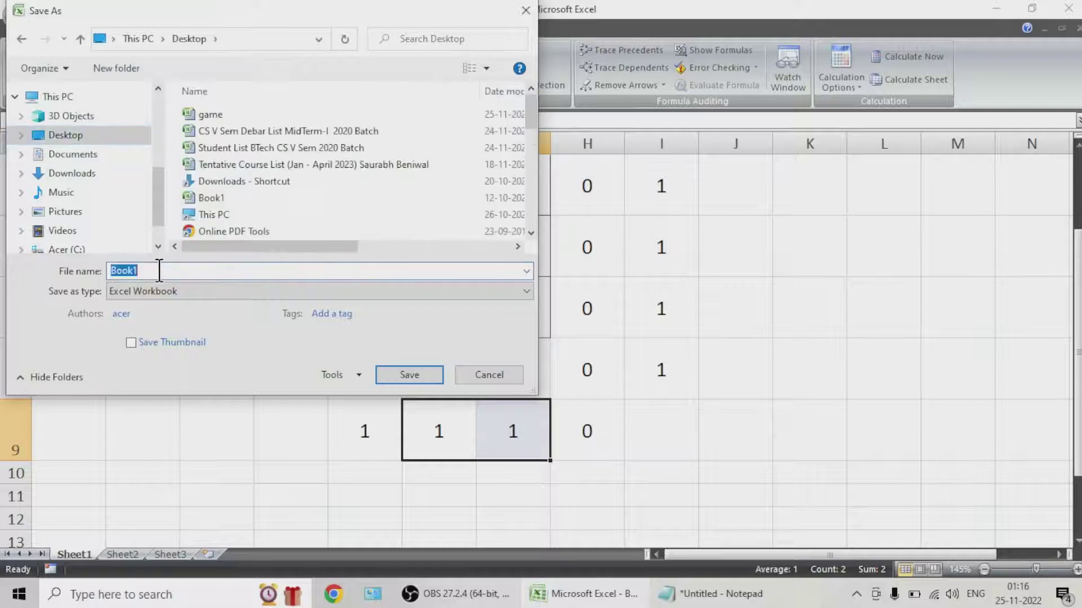
type("CROSS ZERO GAME")
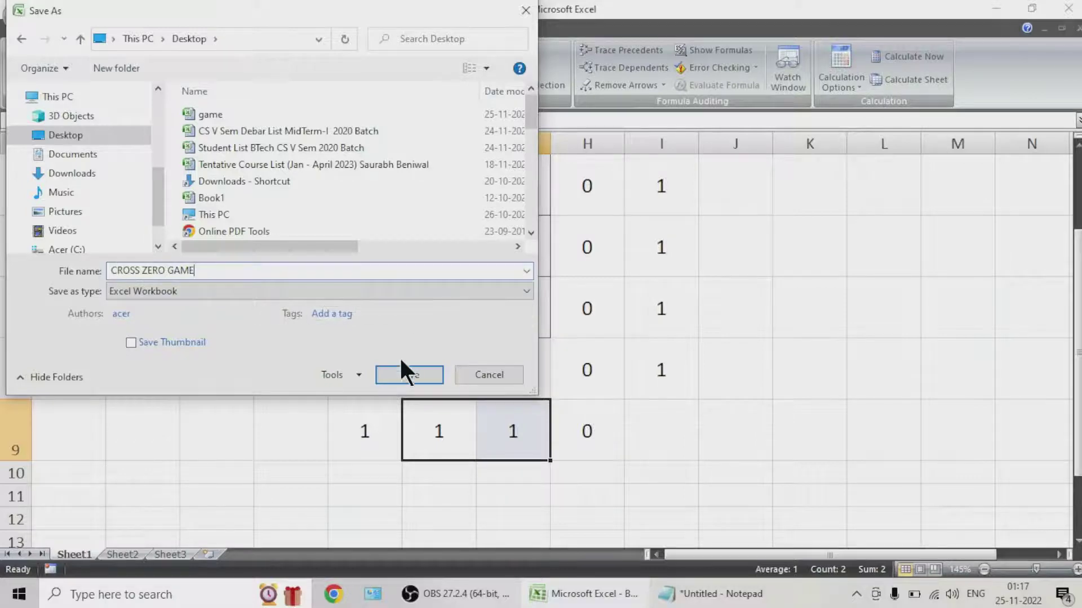
left_click(406, 373)
Point the three conditions of the H9 formula to cells E5, F6 and G7
scroll(604, 423, "up", 1)
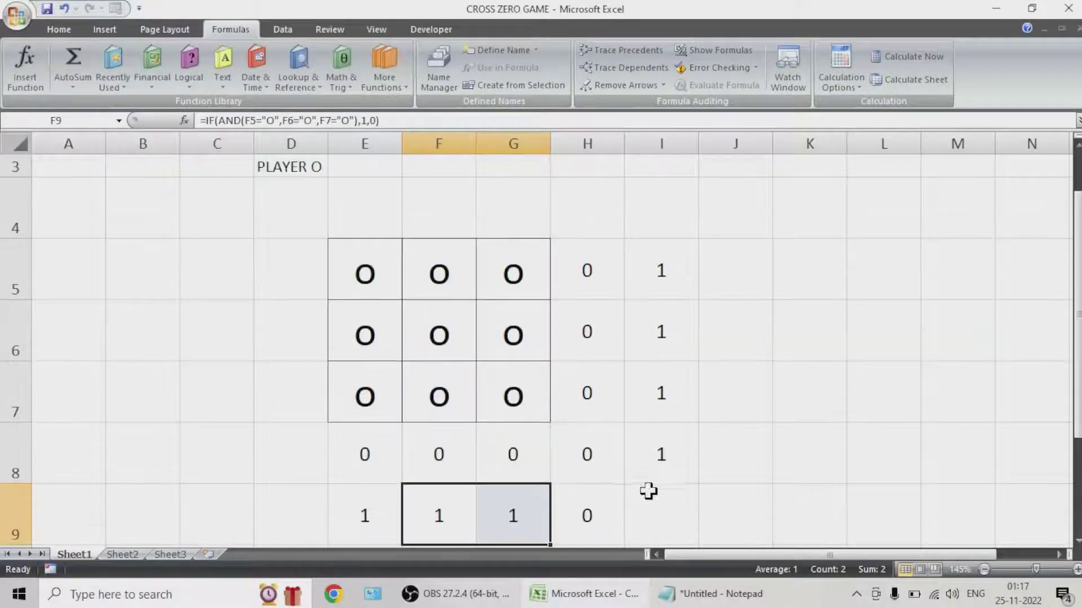
double_click(608, 515)
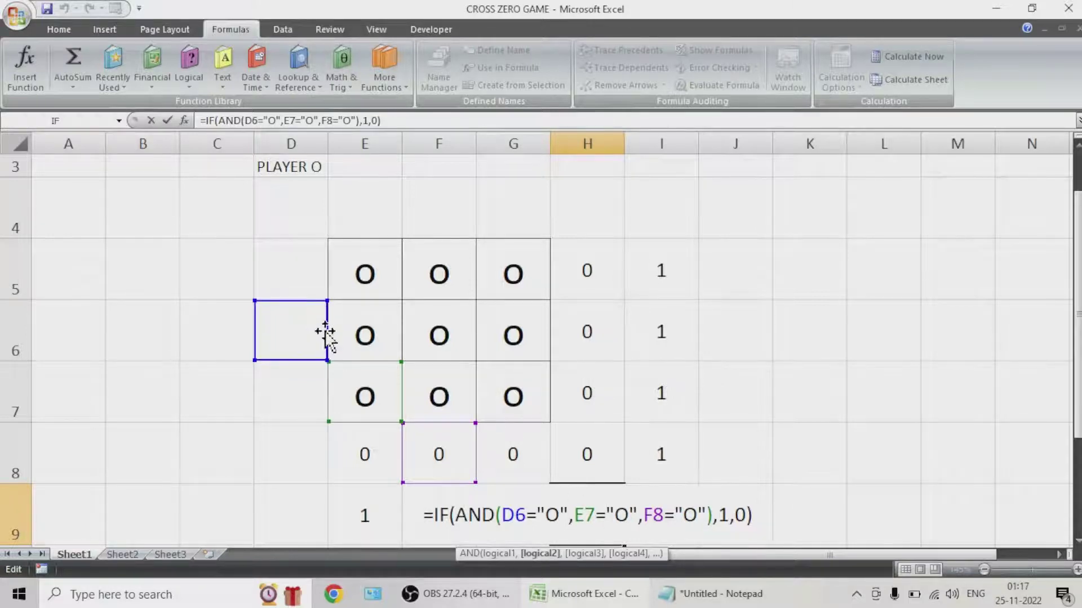
left_click_drag(333, 323, 365, 275)
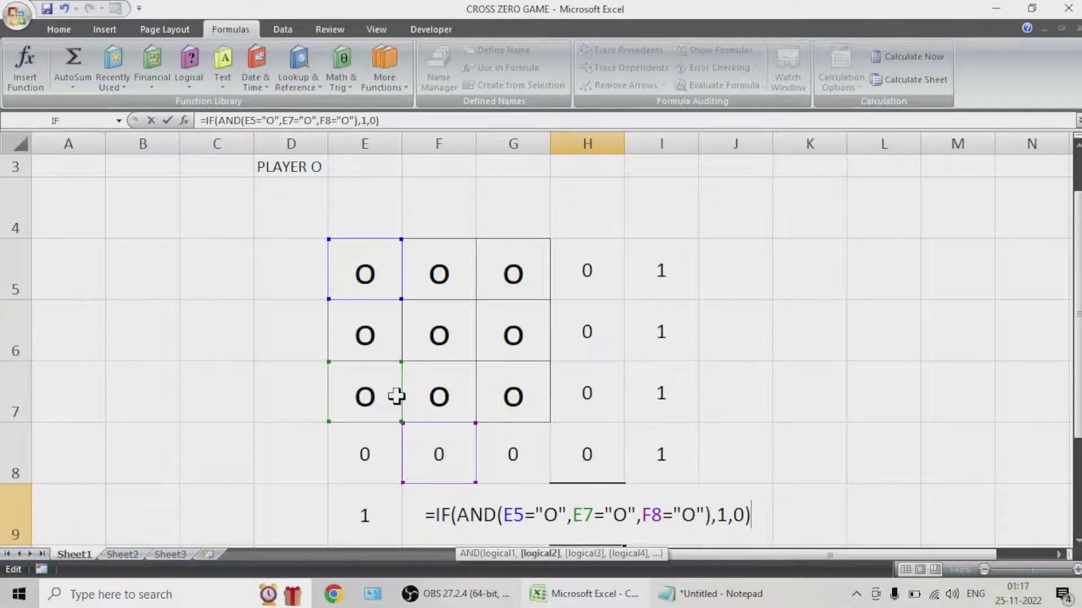
left_click_drag(397, 396, 437, 341)
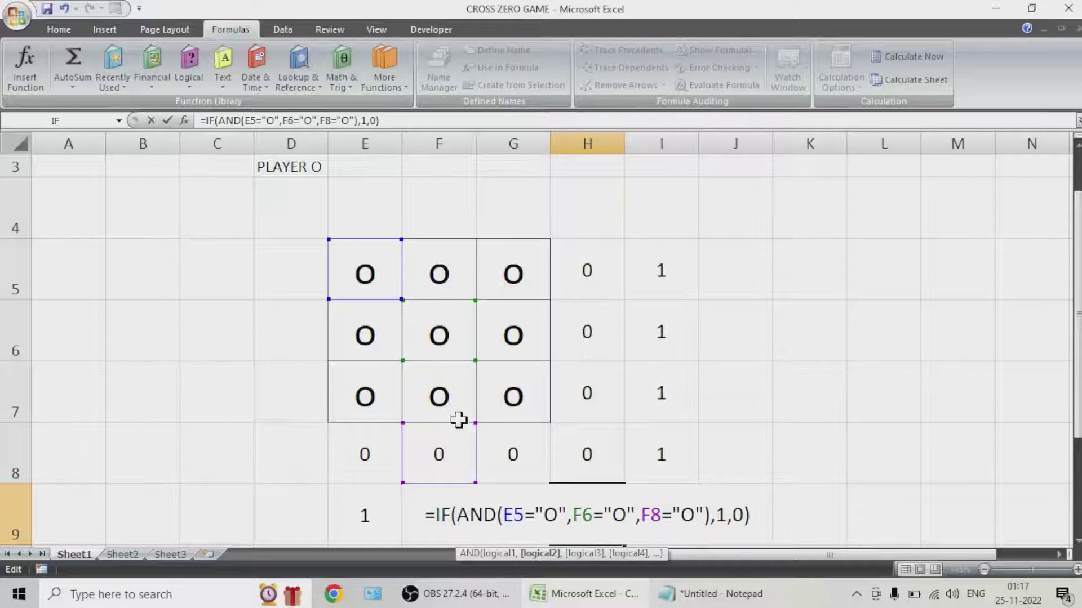
left_click_drag(475, 450, 490, 442)
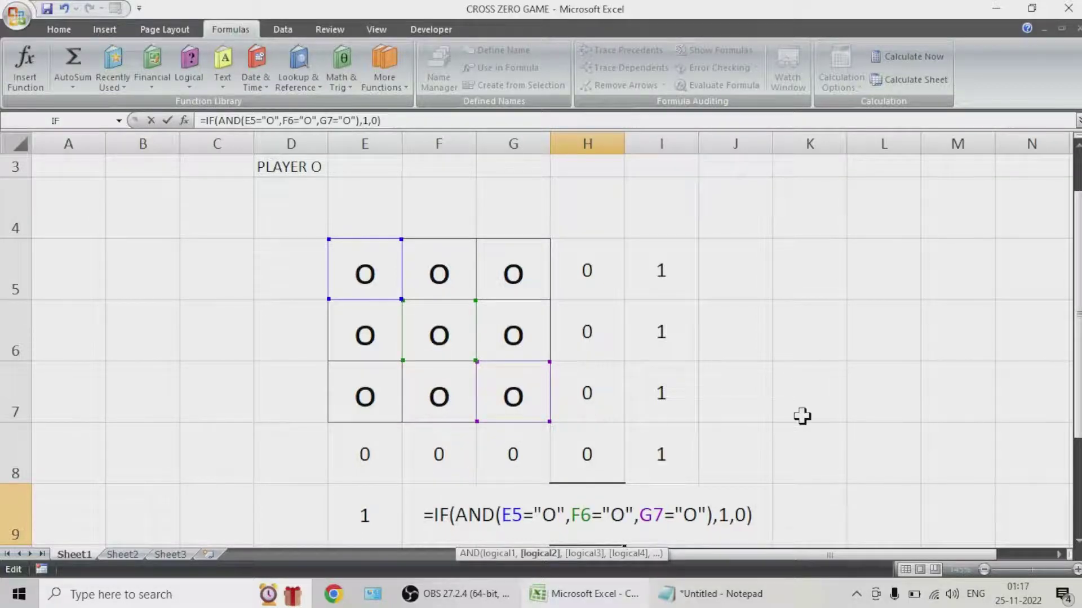
key("Return")
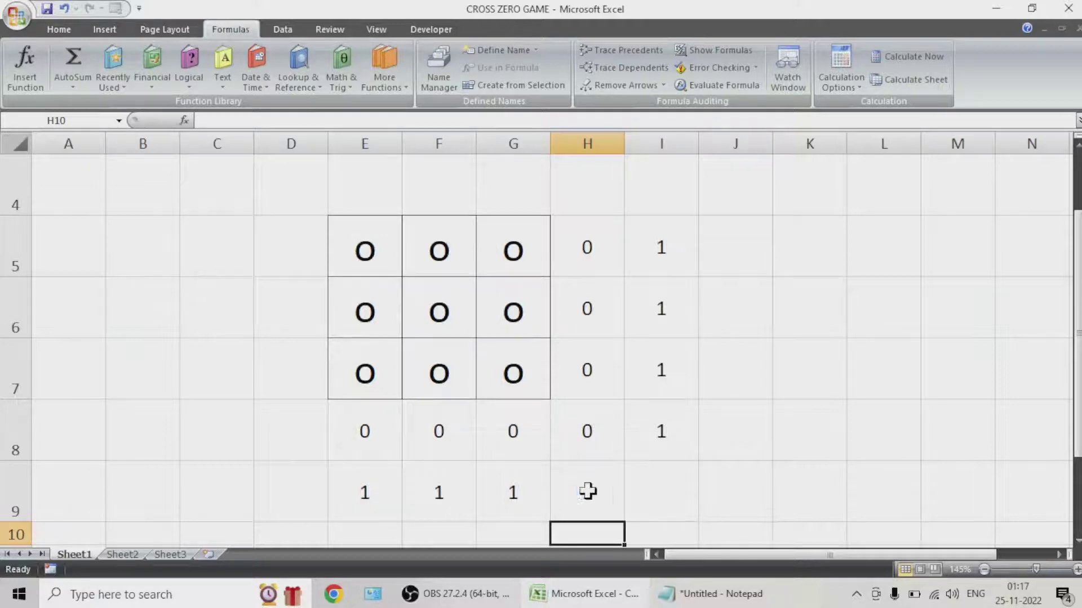
Enter x in E5, copy it into all other grid cells, and check the player X formula cells
left_click(383, 261)
type("x")
left_click(441, 265)
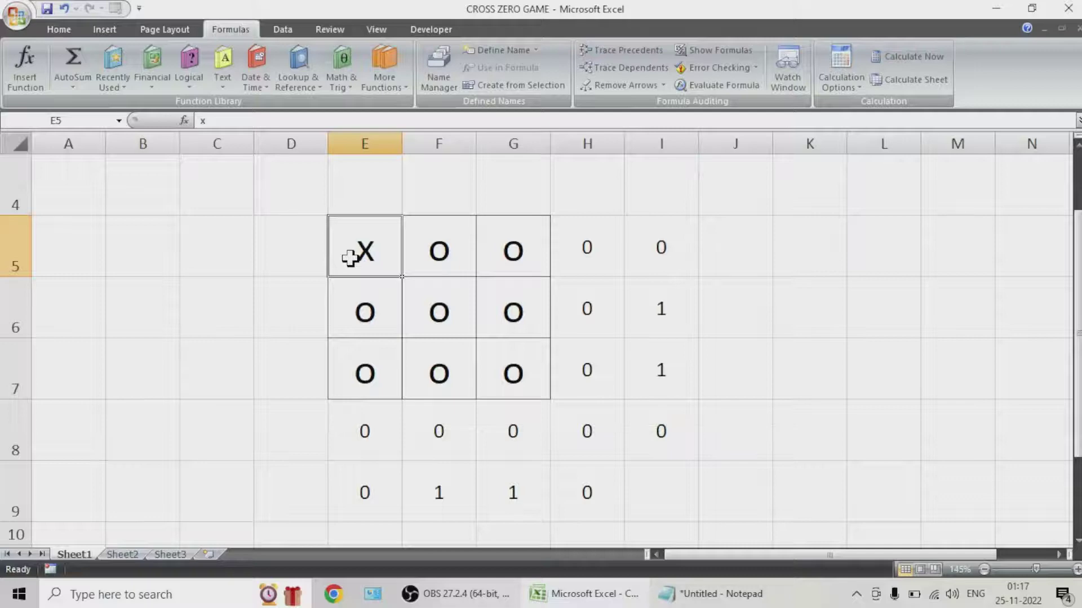
key("ctrl+c")
left_click_drag(422, 248, 512, 357)
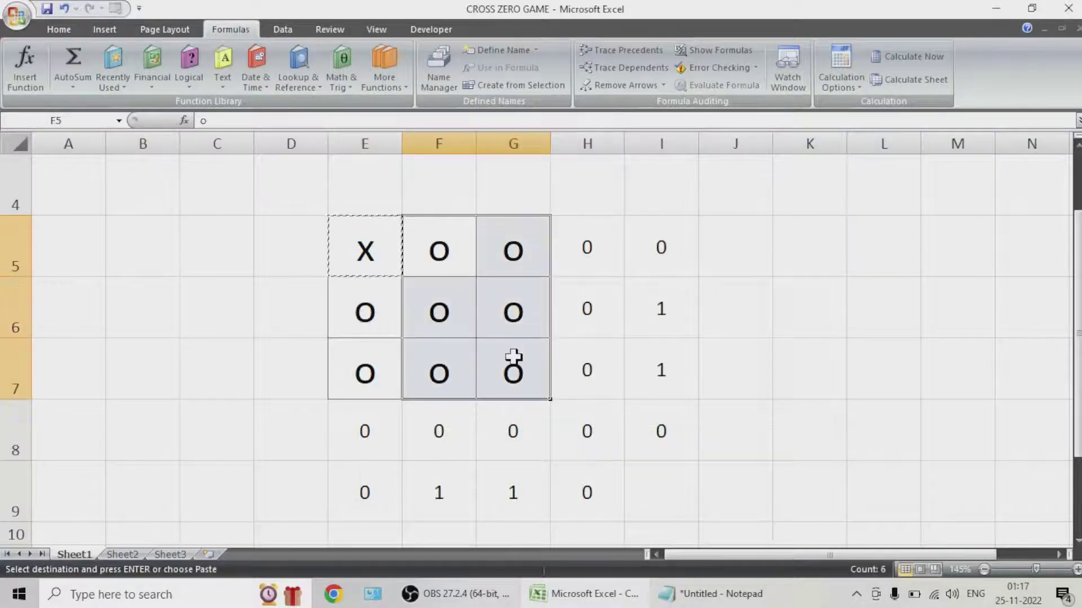
key("ctrl+v")
left_click_drag(370, 304, 369, 370)
key("ctrl+v")
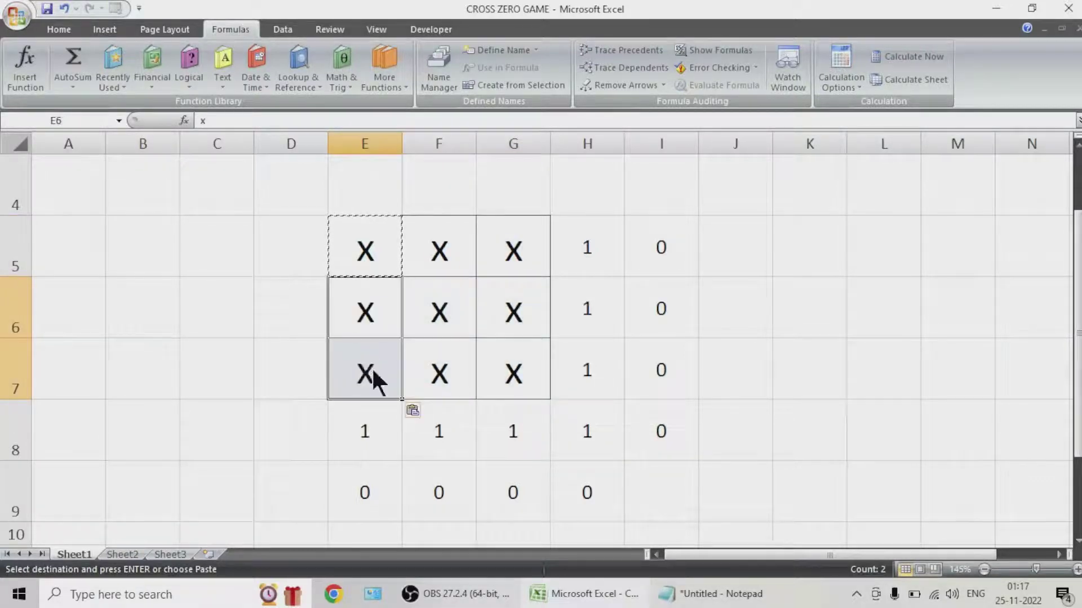
left_click_drag(603, 246, 377, 438)
left_click(877, 366)
Start an OR formula in E2 beside PLAYER X with H5=1 as its first condition
scroll(650, 403, "up", 1)
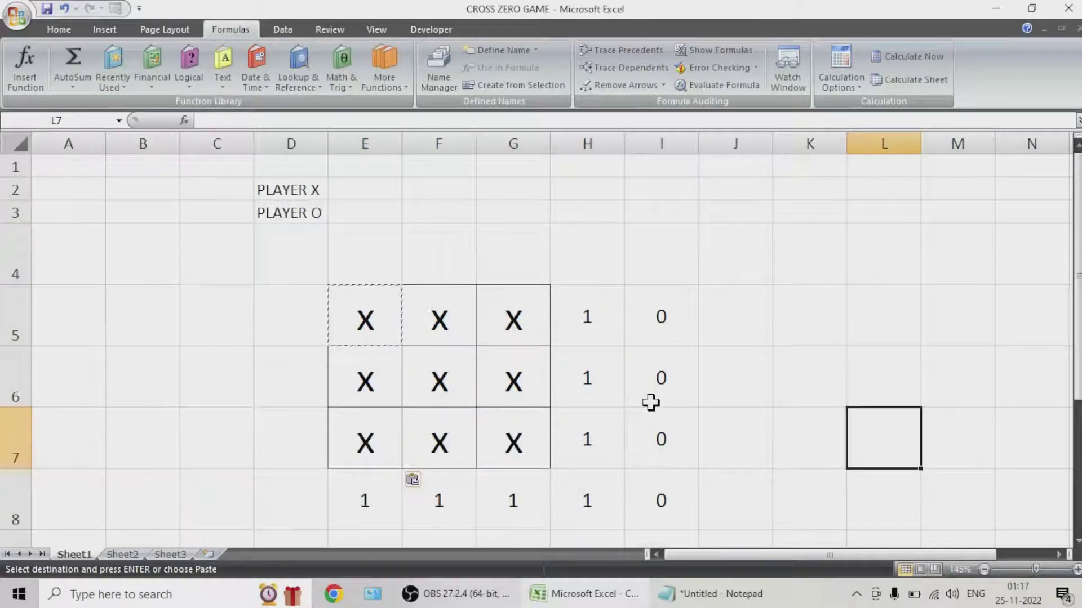
scroll(651, 403, "down", 1)
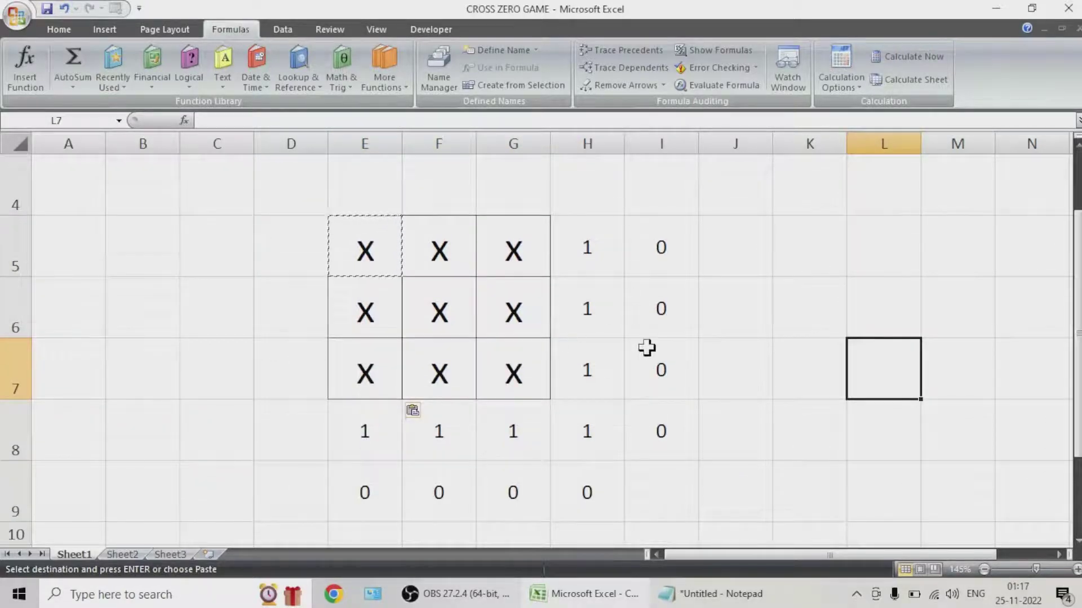
scroll(637, 348, "up", 1)
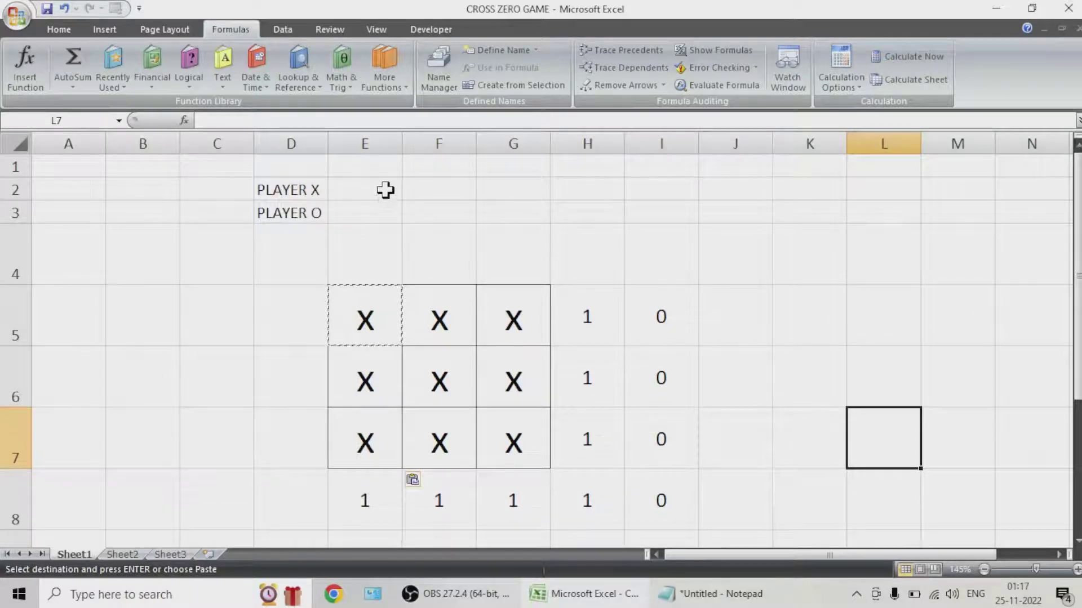
left_click(386, 190)
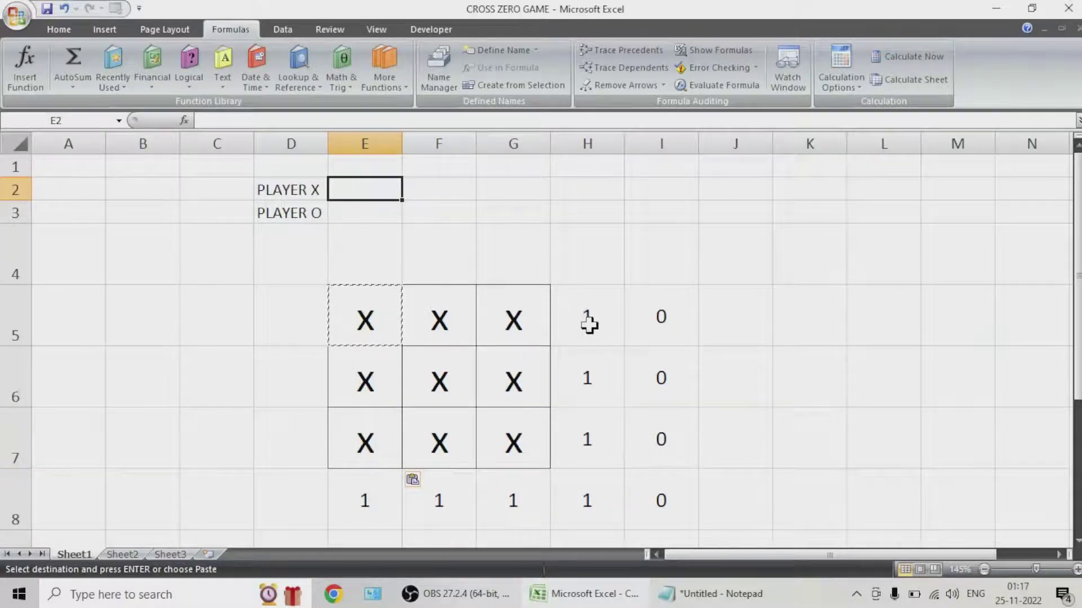
key("Escape")
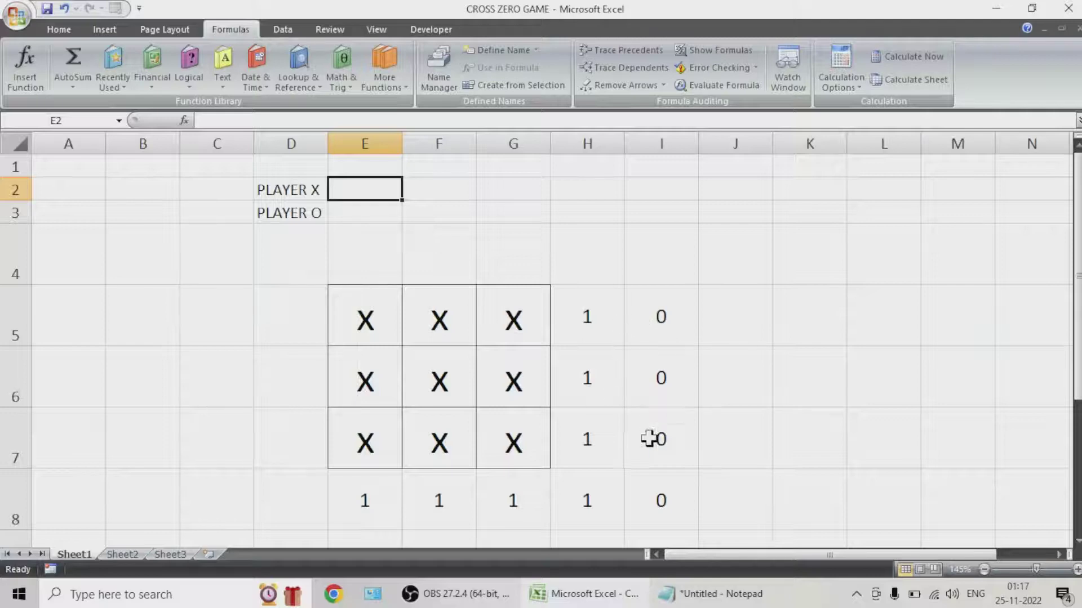
left_click(189, 83)
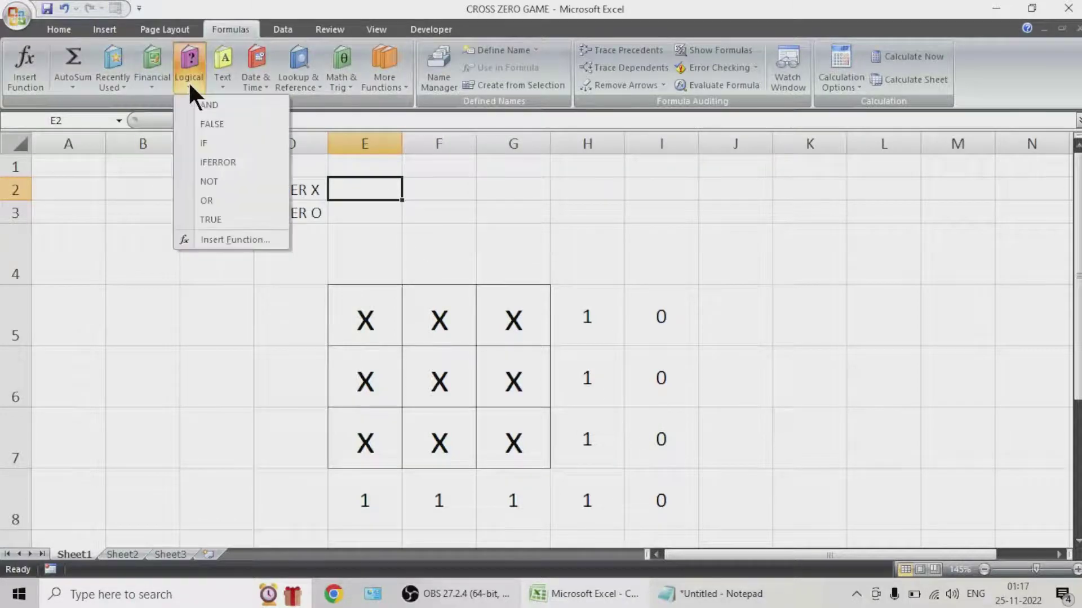
left_click(208, 200)
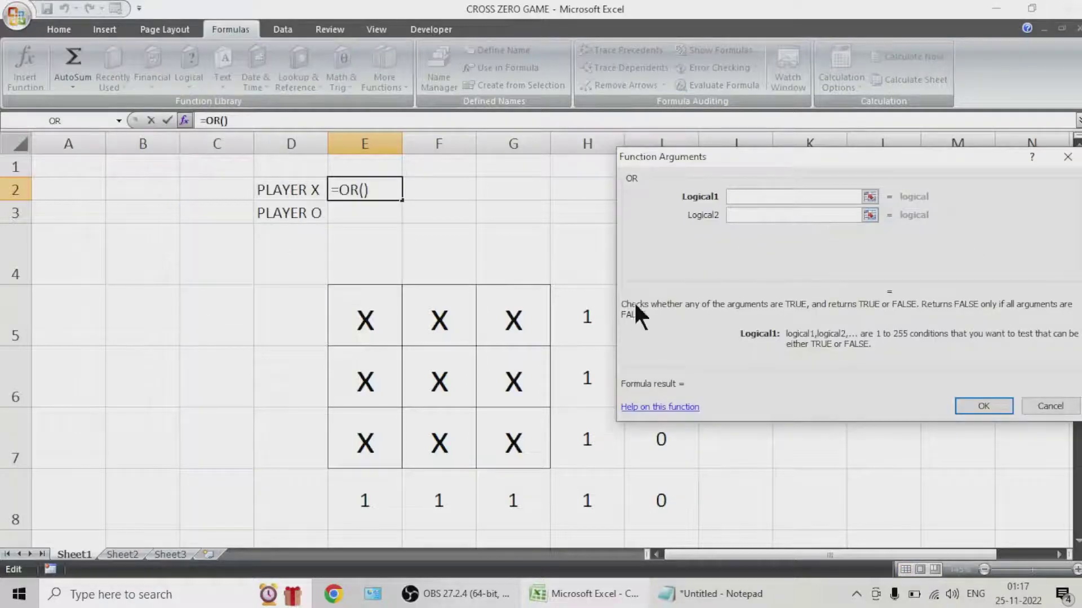
left_click(572, 326)
type("'")
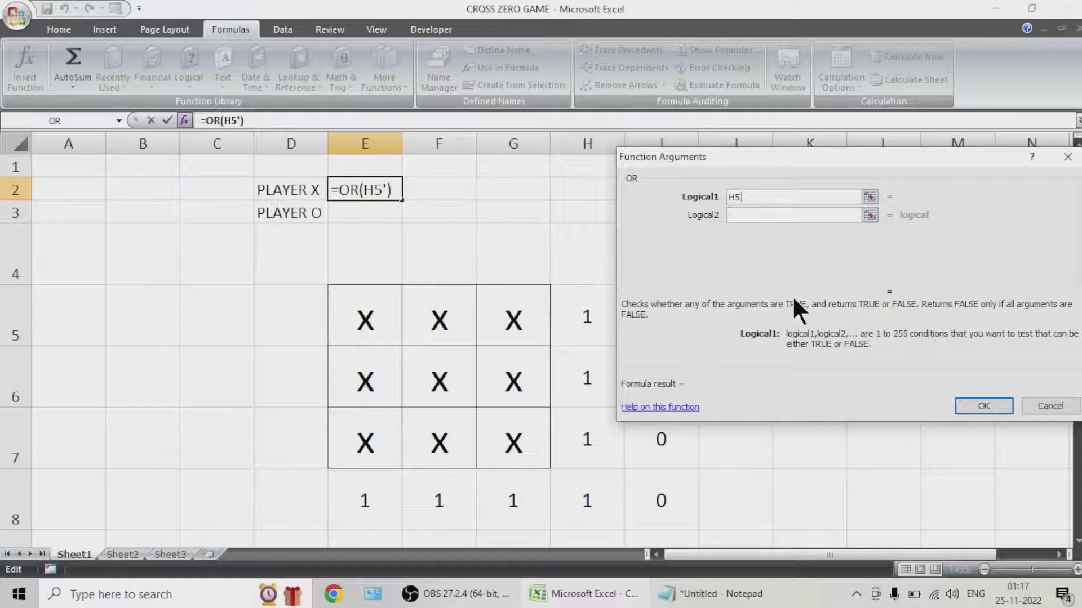
key("BackSpace")
type("=1")
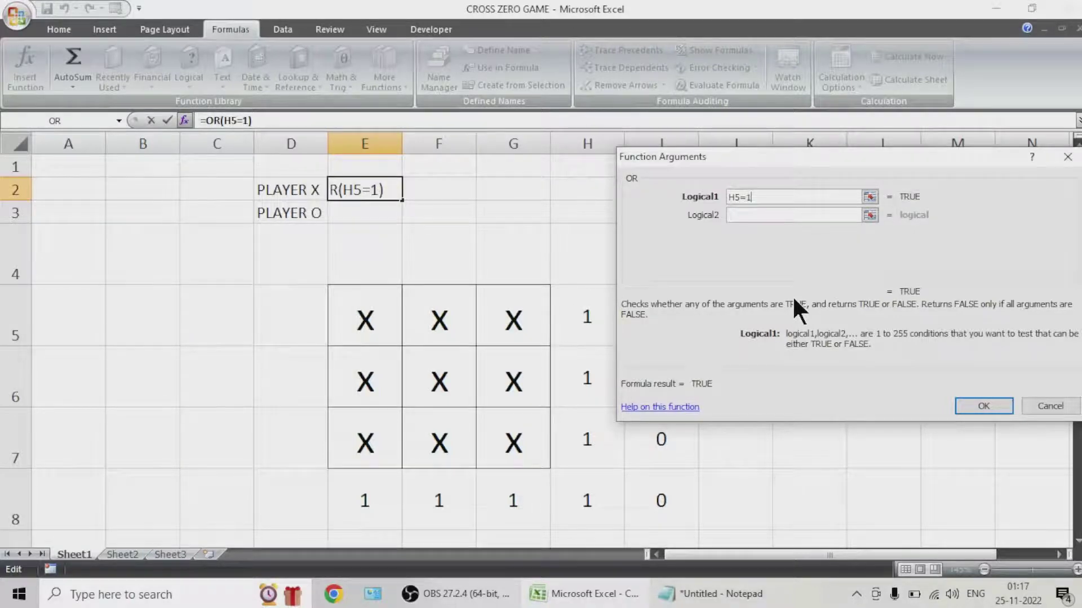
Add H6=1 and H7=1 as the second and third conditions of the OR formula
left_click(769, 214)
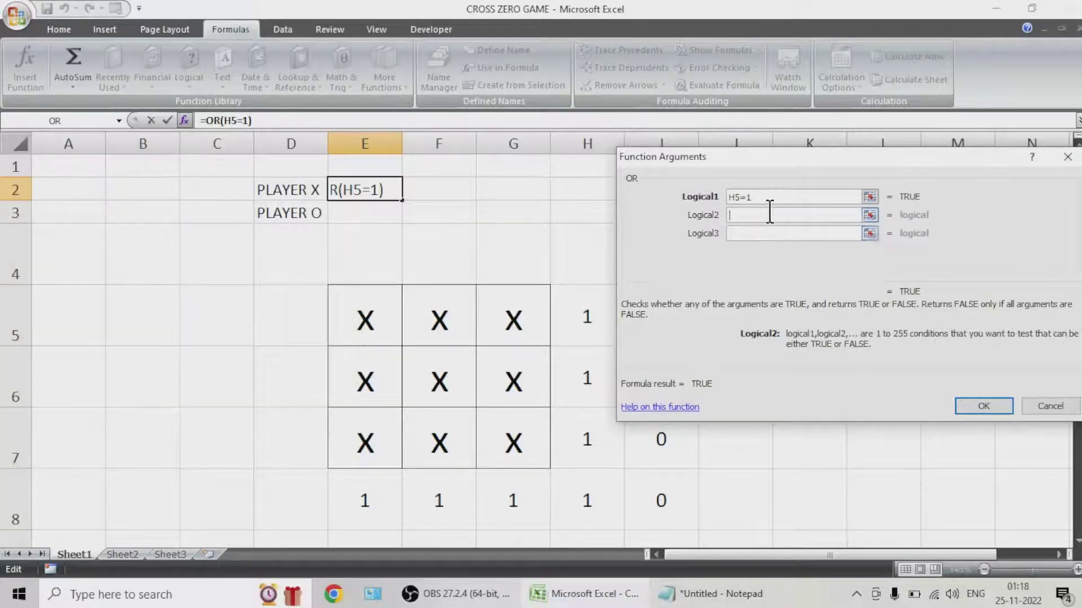
left_click(584, 375)
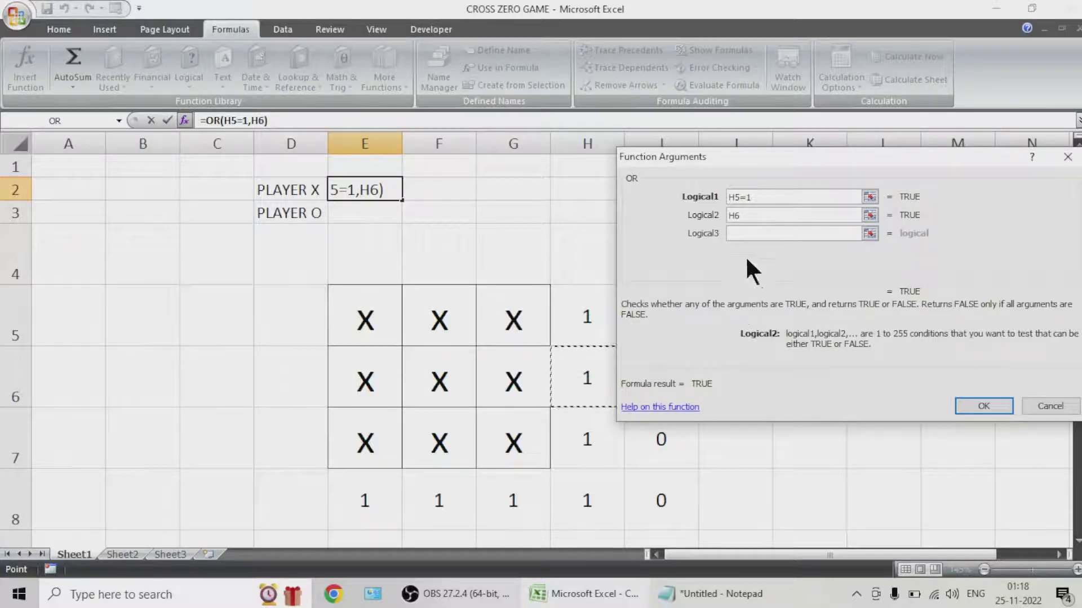
type("=1")
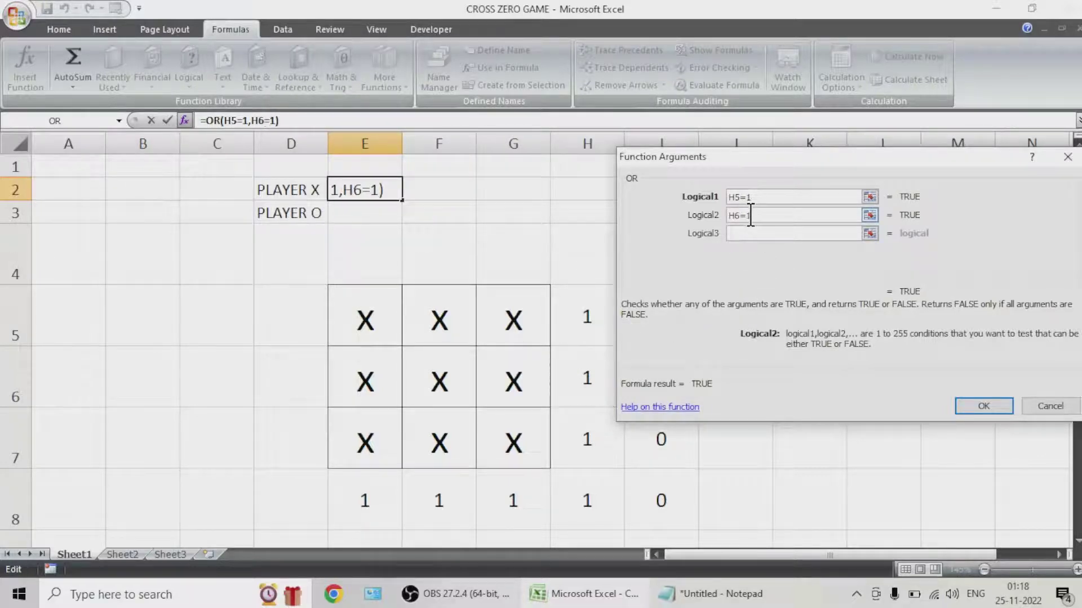
left_click(738, 234)
left_click(586, 436)
type("=1")
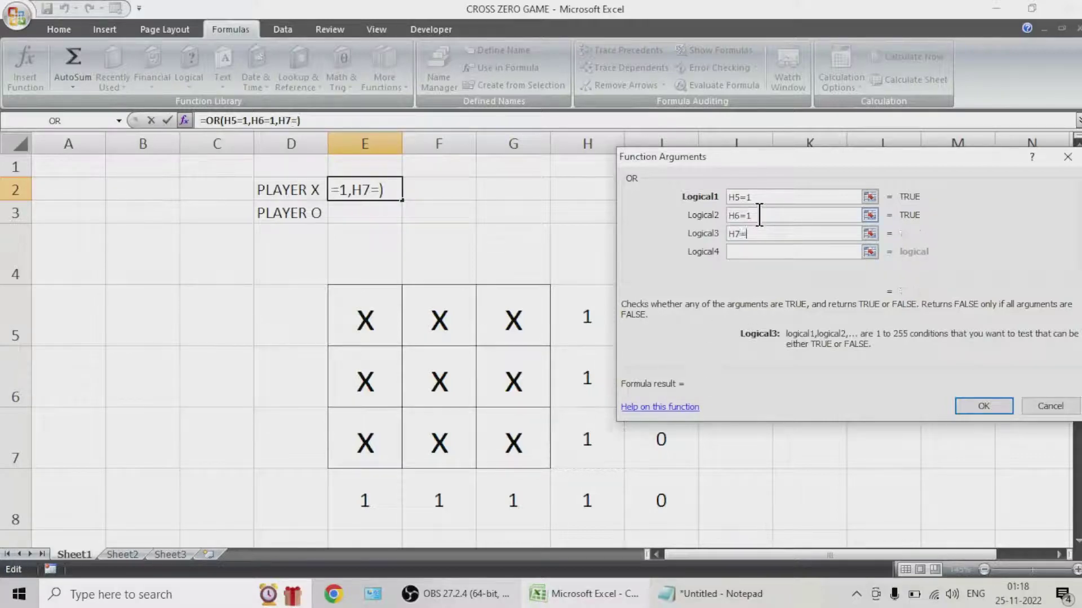
Add H8=1 and G8=1 as the fourth and fifth conditions of the OR formula
left_click(774, 253)
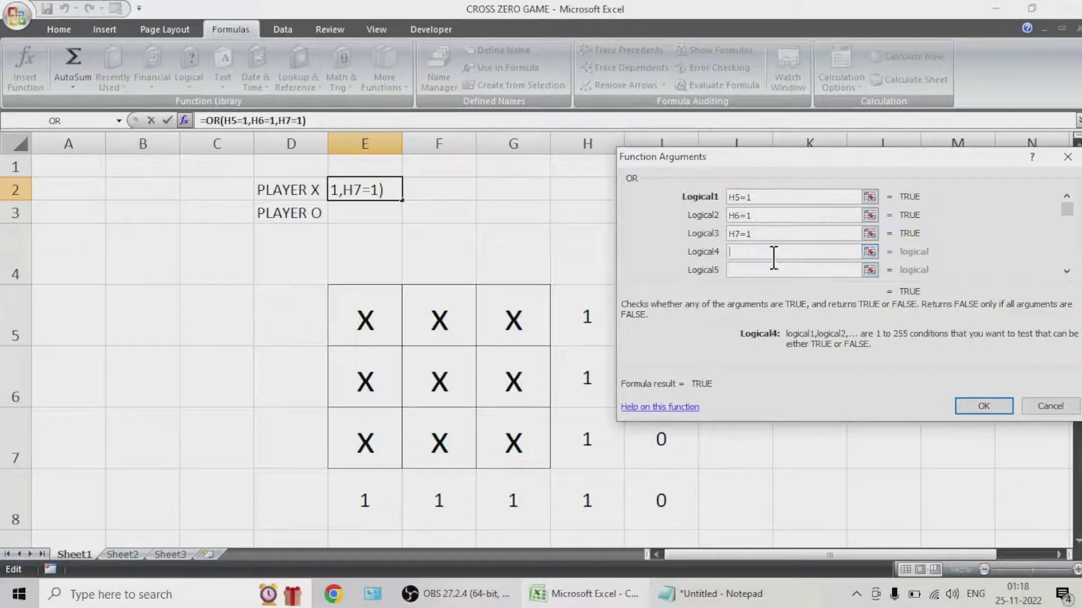
left_click(598, 502)
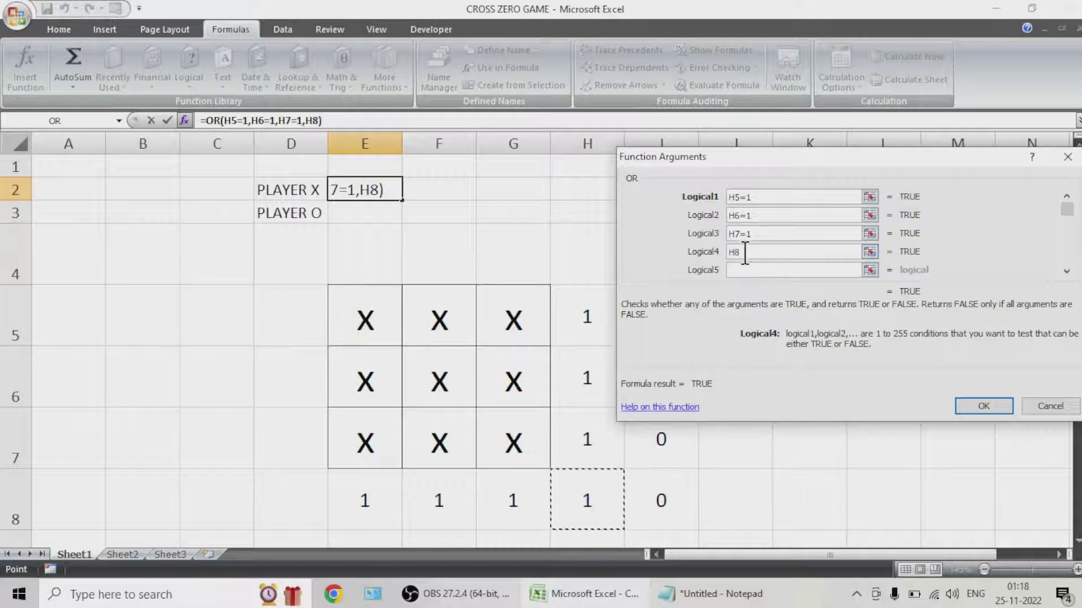
type("=1")
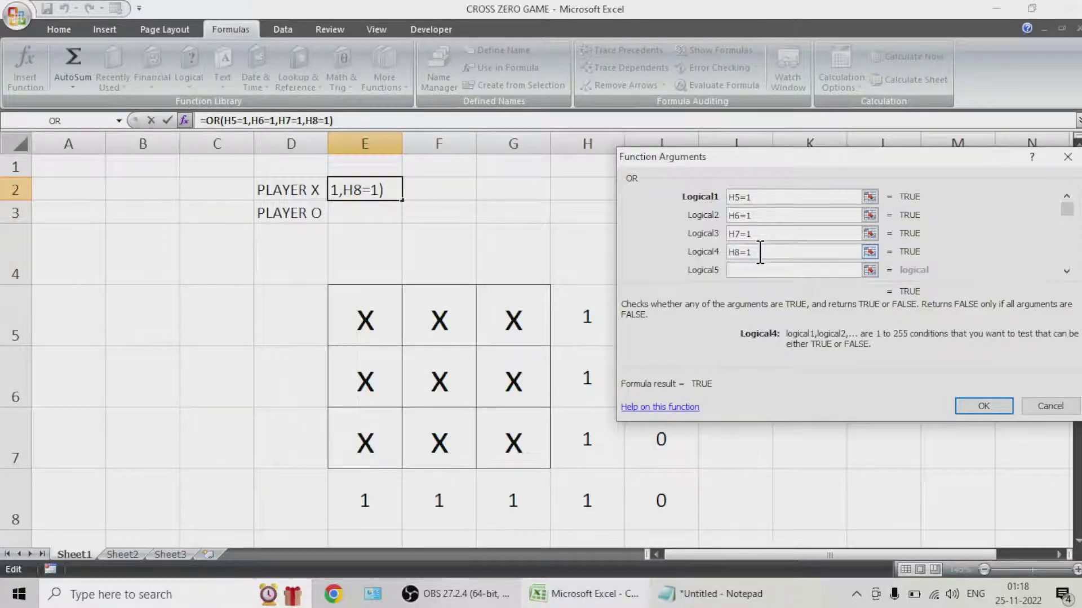
left_click(758, 271)
left_click(512, 501)
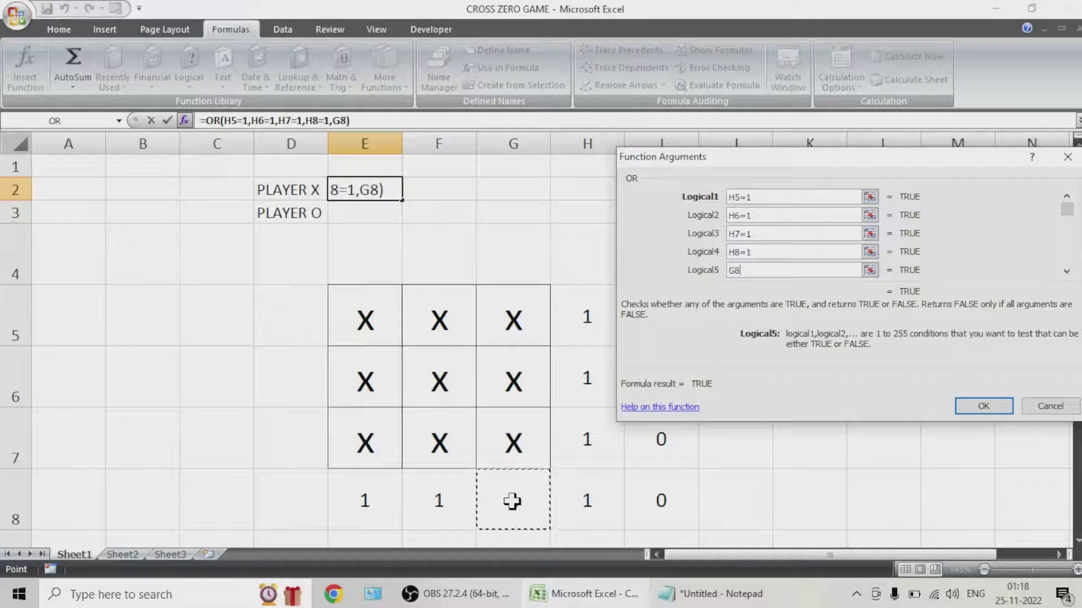
type("=1")
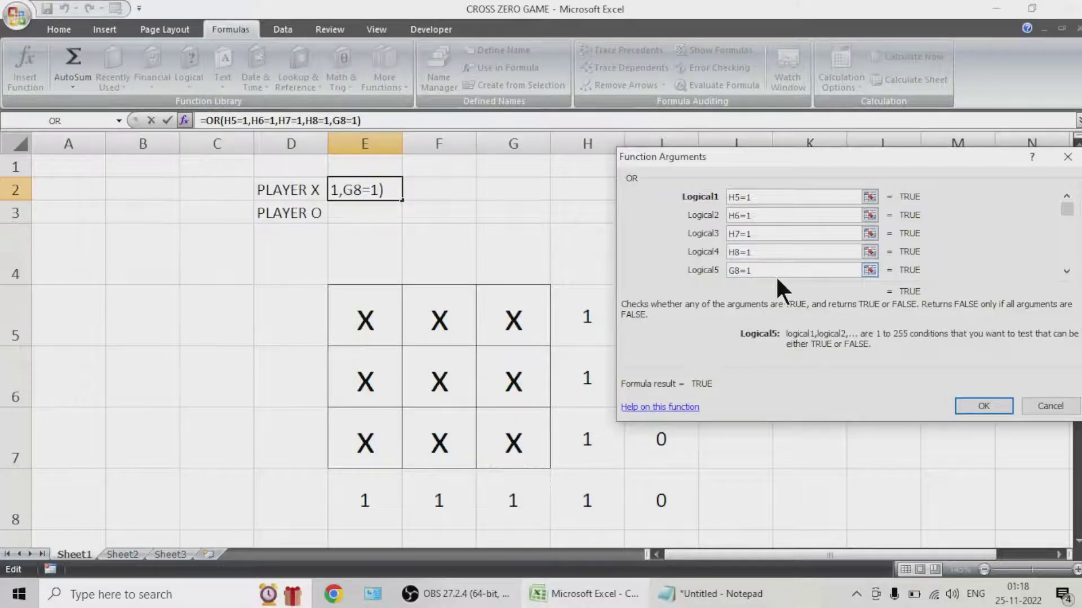
Add F8=1 and E8=1 as the sixth and seventh conditions and complete the OR formula in E2
scroll(856, 271, "down", 1)
left_click_drag(1069, 210, 1070, 232)
left_click(1066, 196)
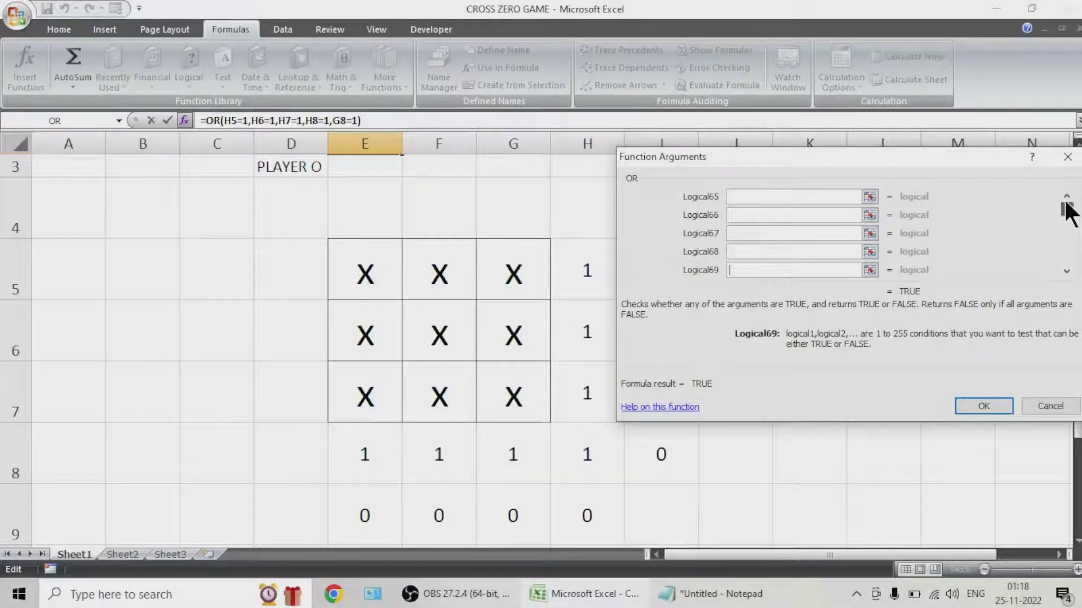
left_click_drag(1066, 211, 1066, 198)
left_click(1067, 271)
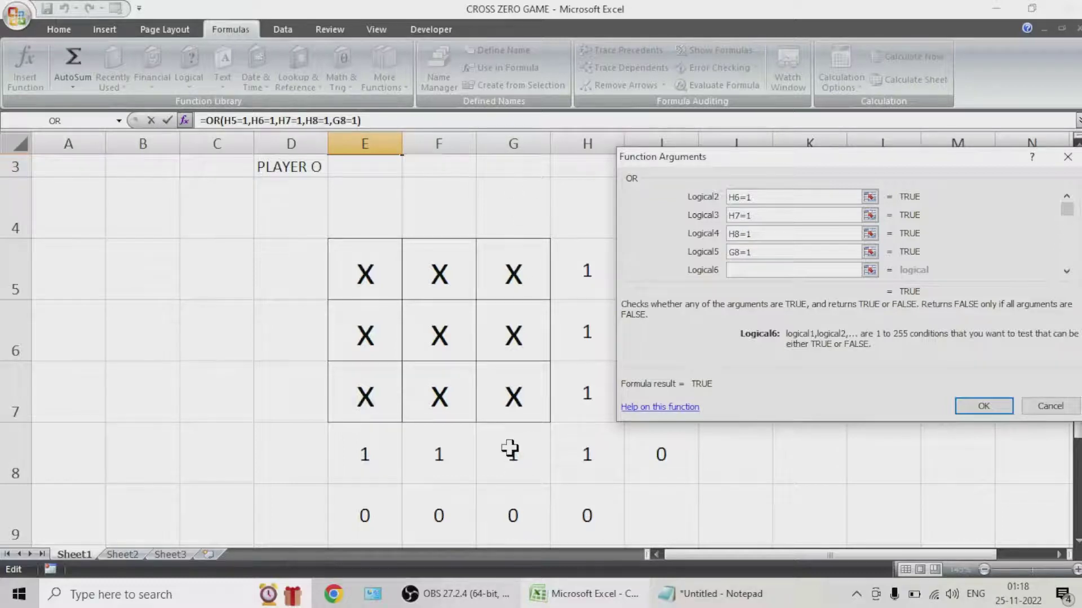
left_click(441, 457)
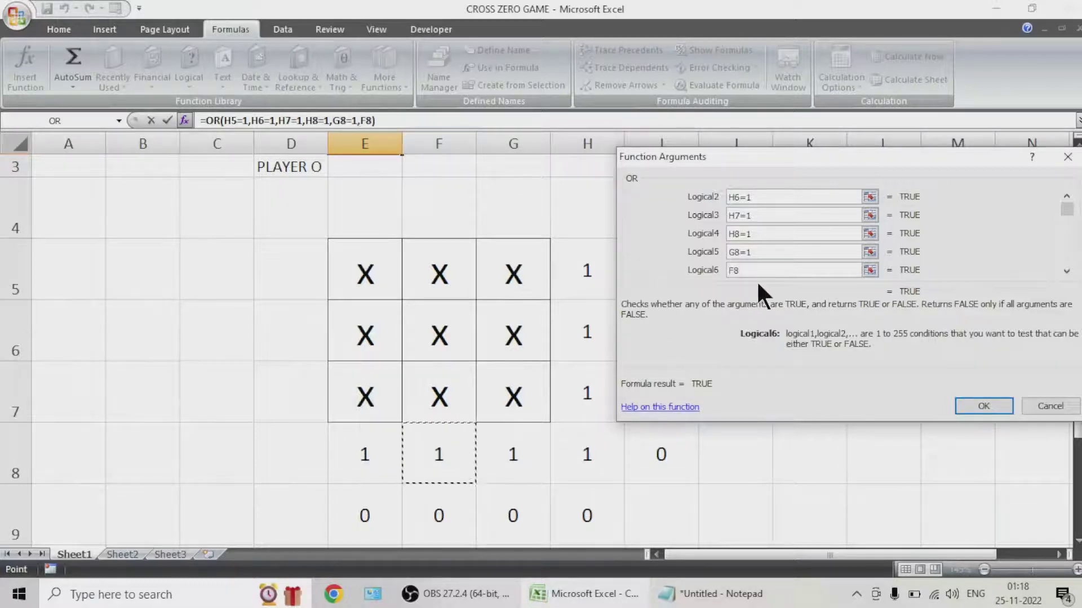
type("=1")
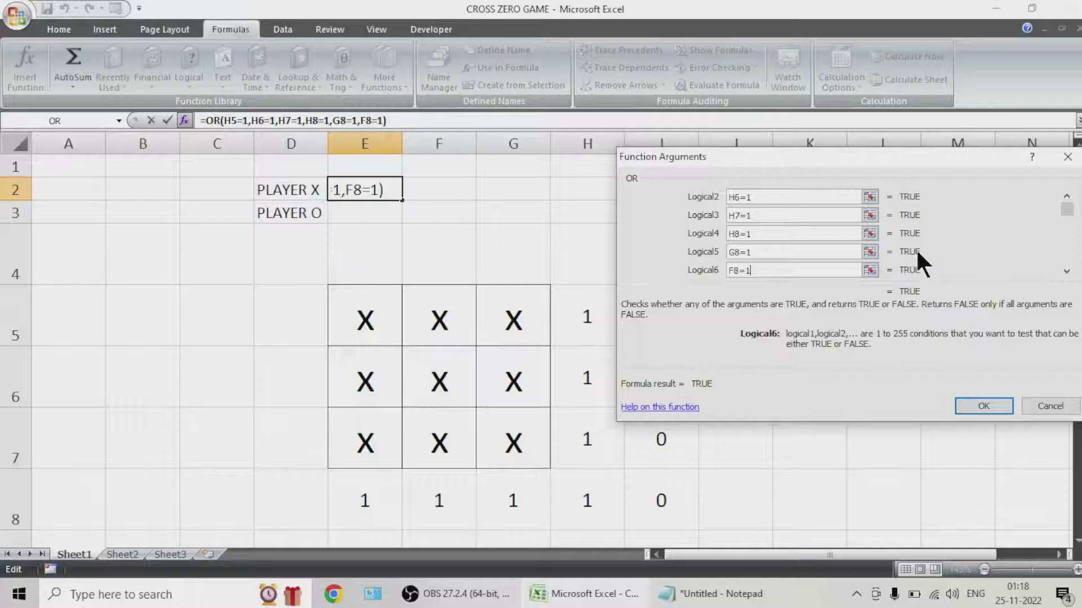
left_click(1067, 271)
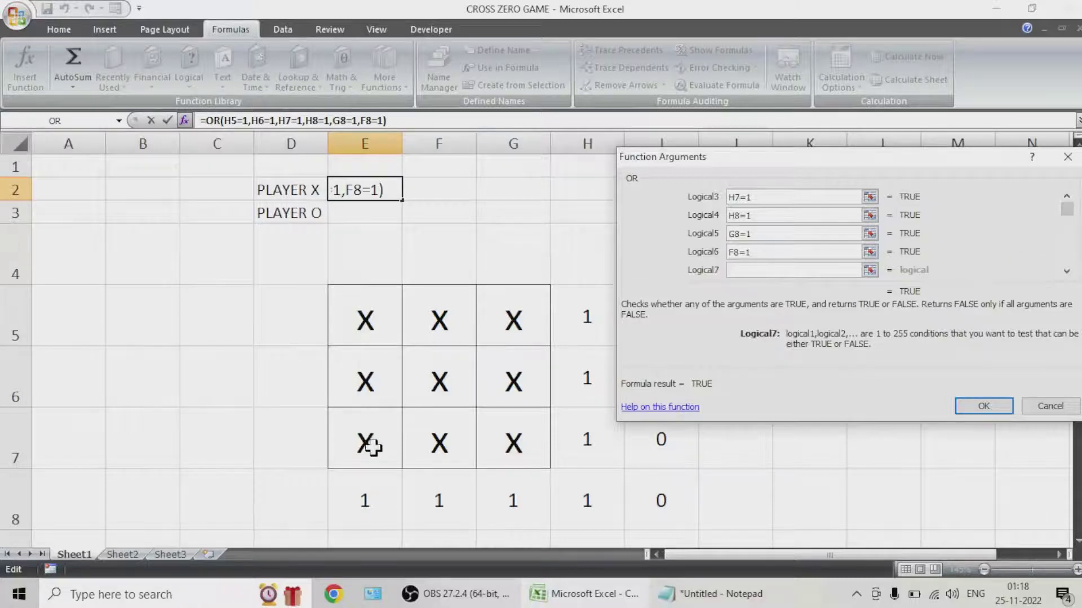
left_click(366, 502)
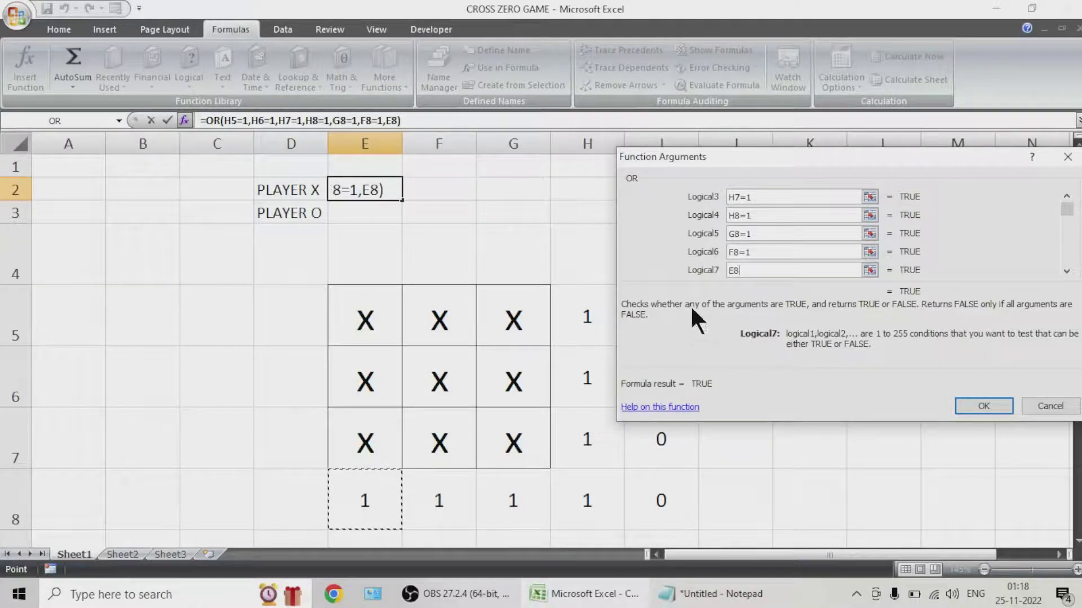
type("=1")
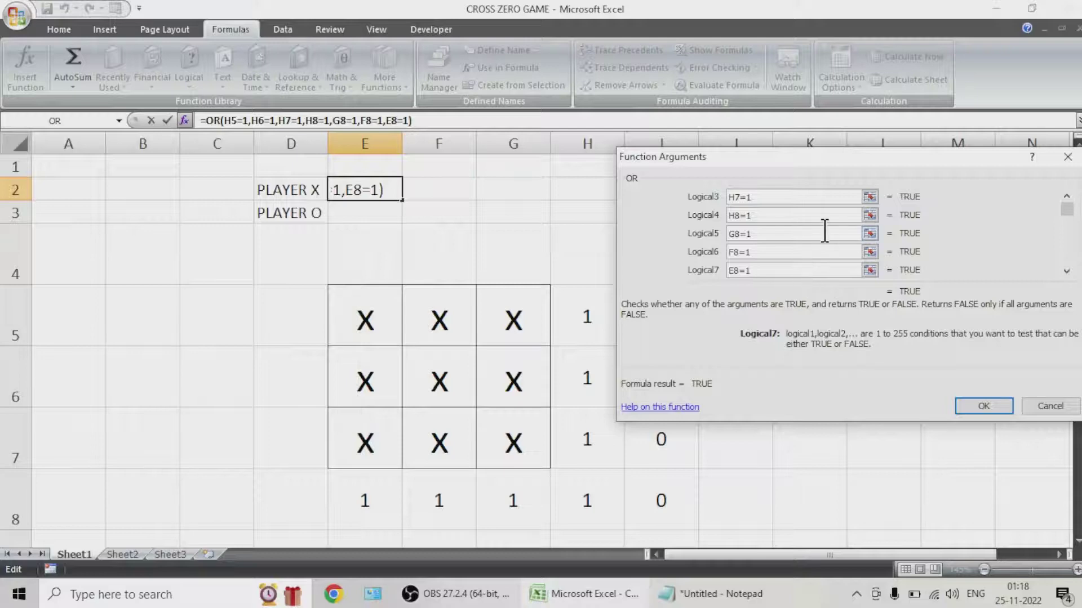
left_click(967, 402)
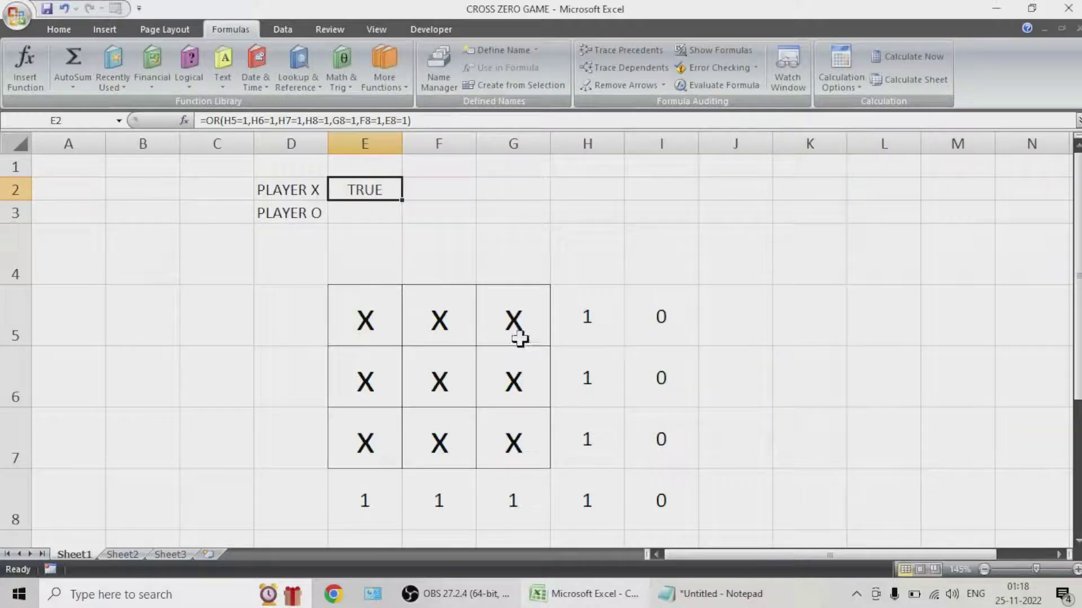
Wrap the OR formula in E2 in an IF that returns "Wins !" when true and empty text "" when false
double_click(366, 187)
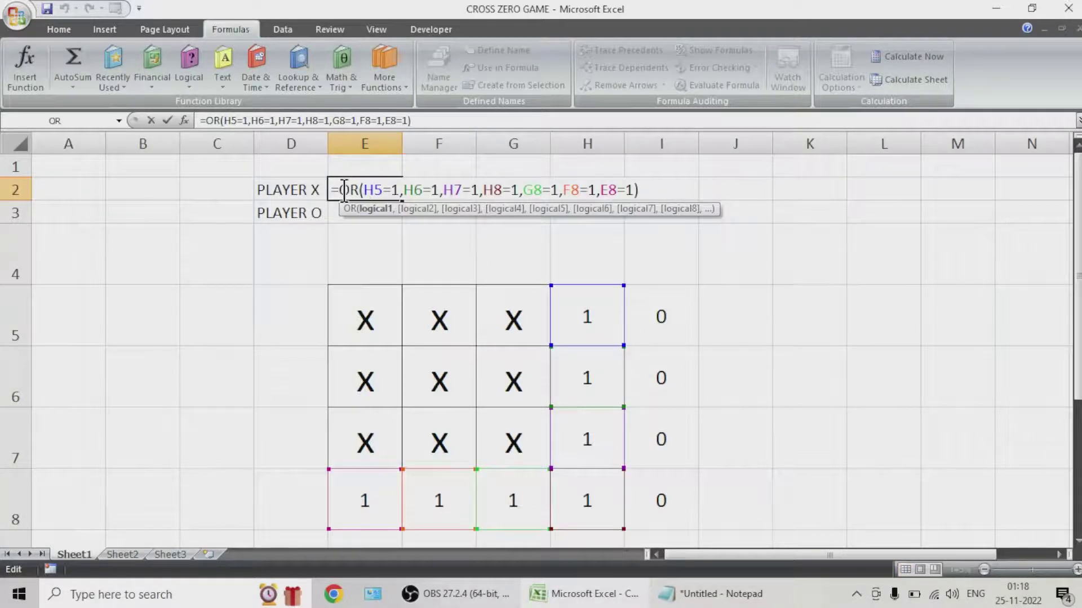
left_click(207, 120)
type("IF")
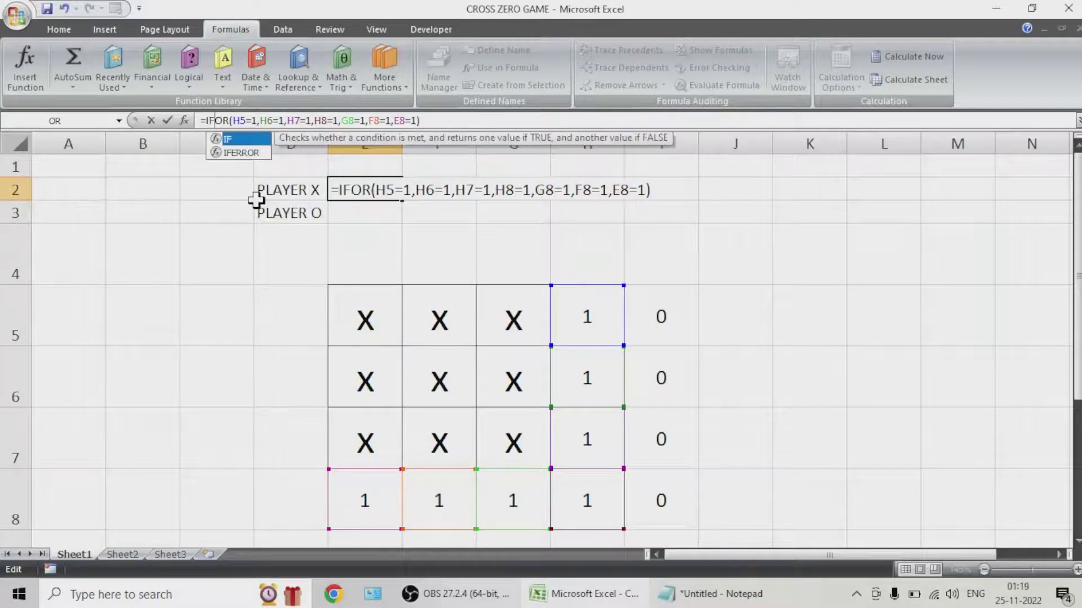
type("(")
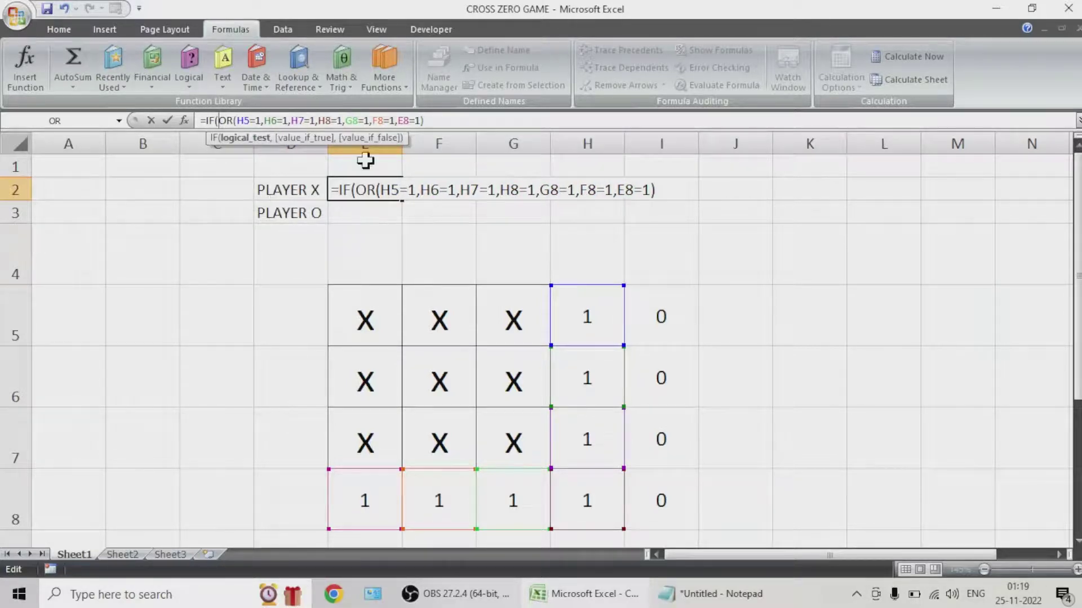
left_click(436, 120)
type(",\"Wins !")
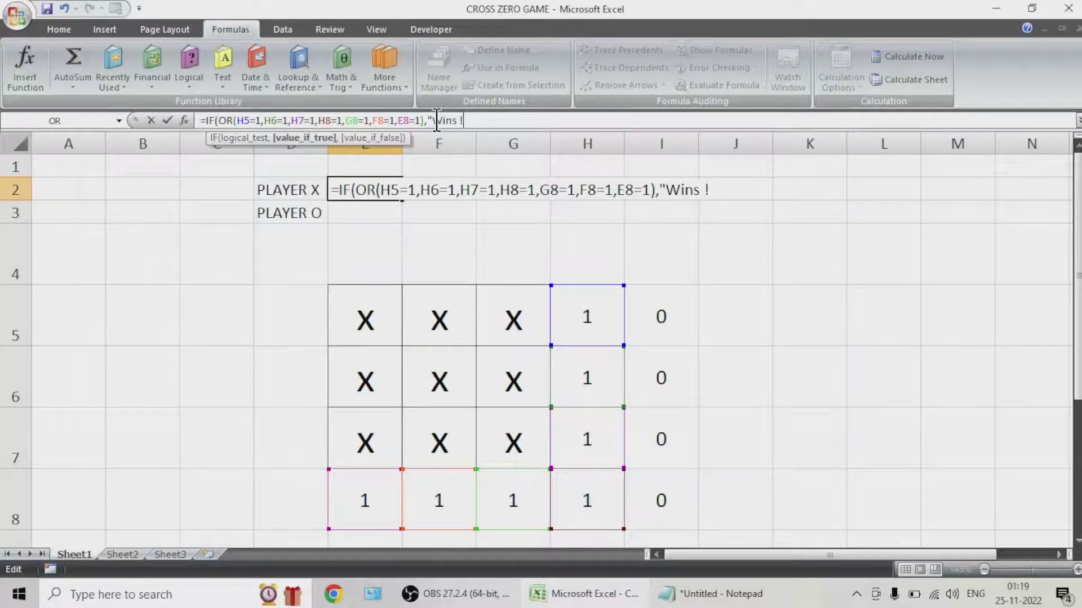
type("\",")
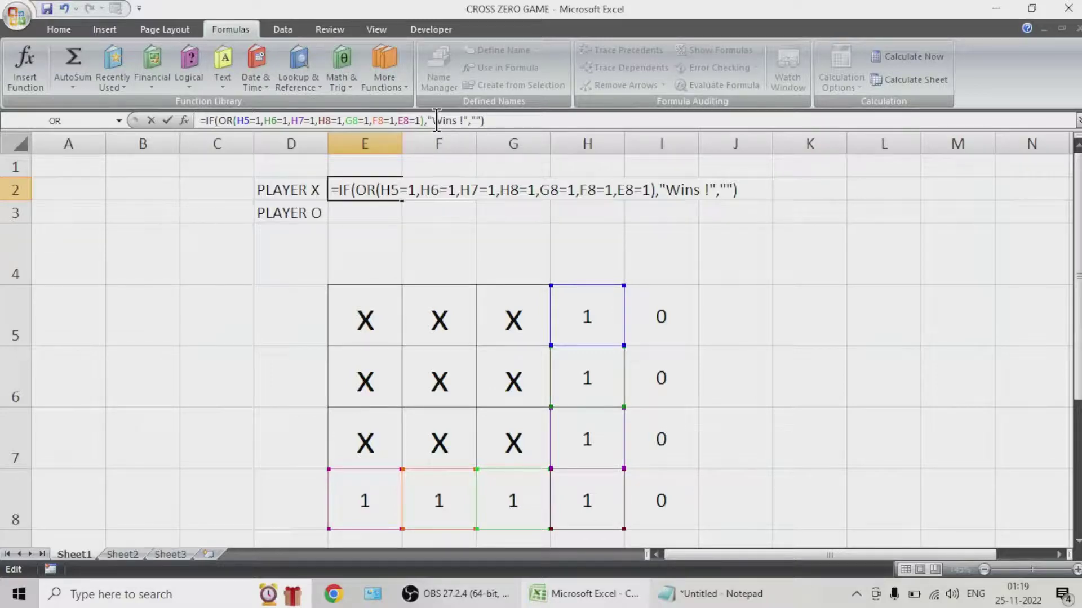
key("Return")
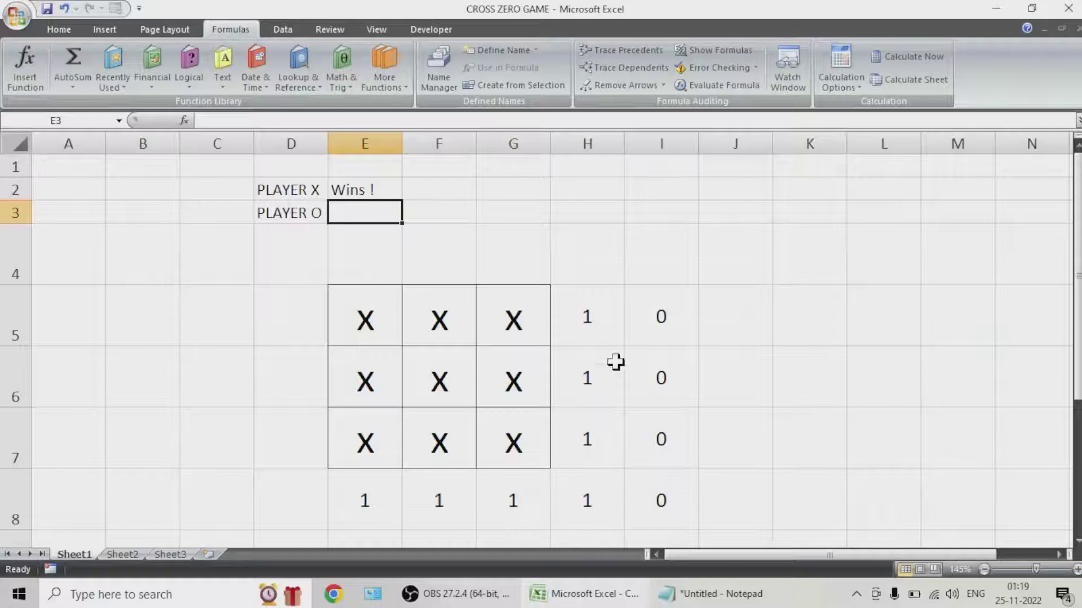
Review the IF/OR formula in E2 and its value-if-true text, leaving the cell without changes
left_click(377, 189)
double_click(376, 190)
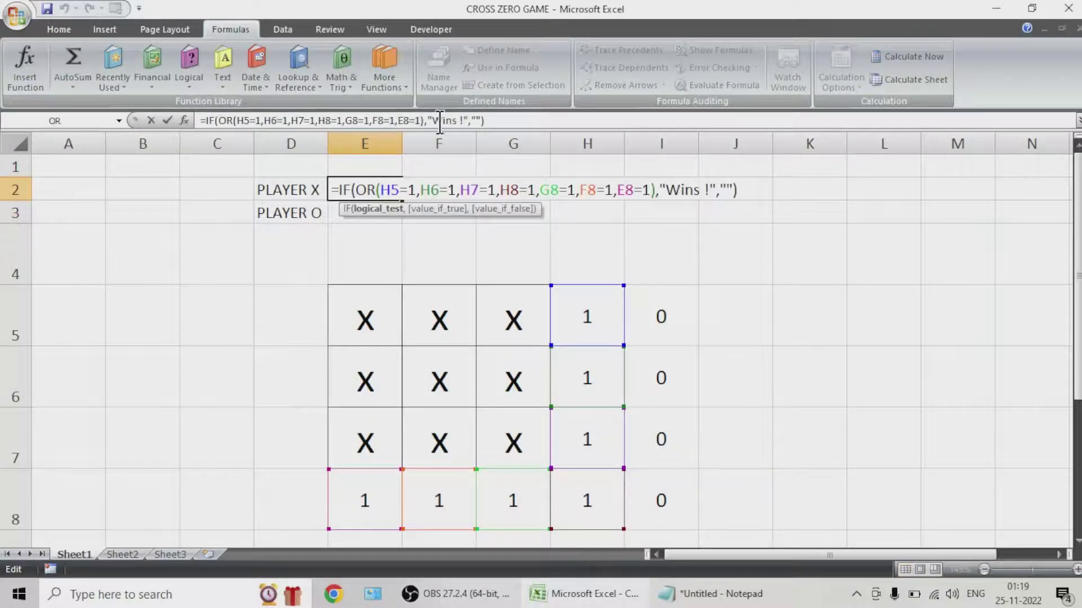
mouse_move(472, 120)
left_mouse_down()
mouse_move(483, 120)
mouse_move(463, 120)
left_mouse_up()
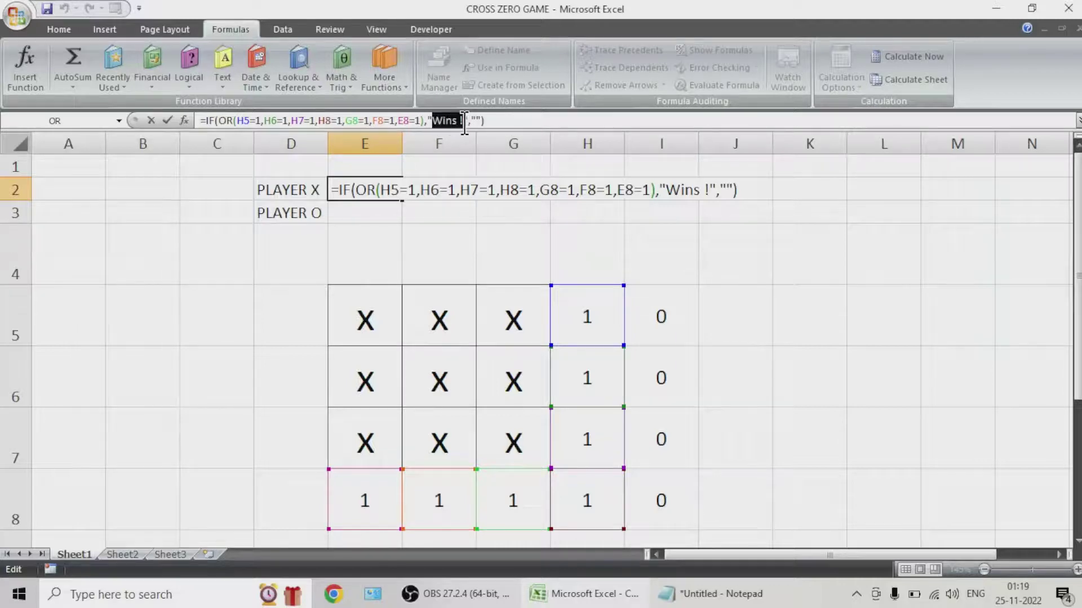
key("Escape")
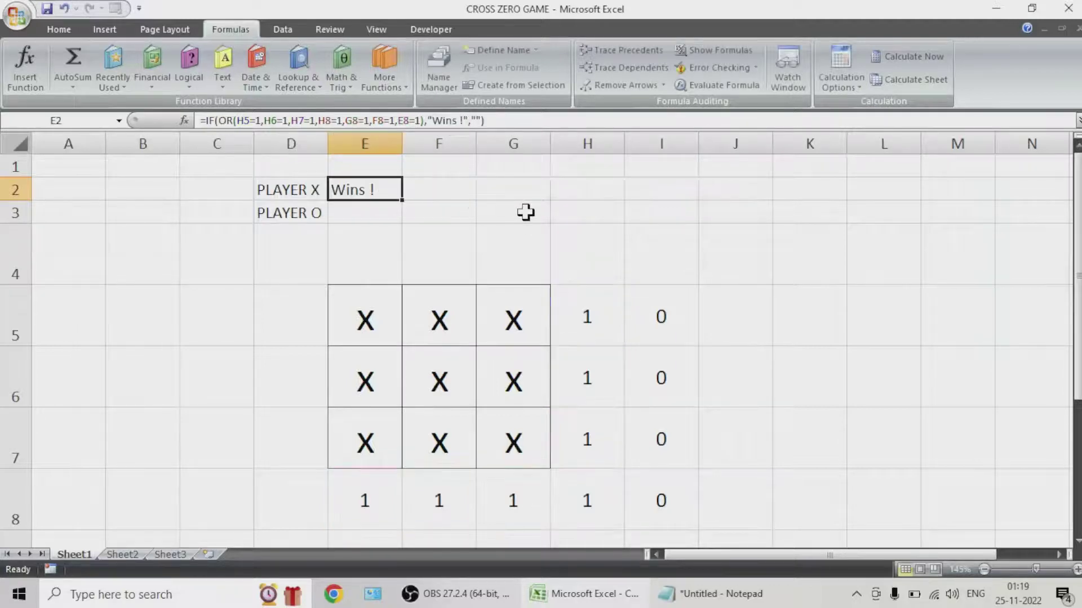
Replace all marks on the board E5:G7 with O by entering O in E5 and copying it across the grid
left_click(381, 326)
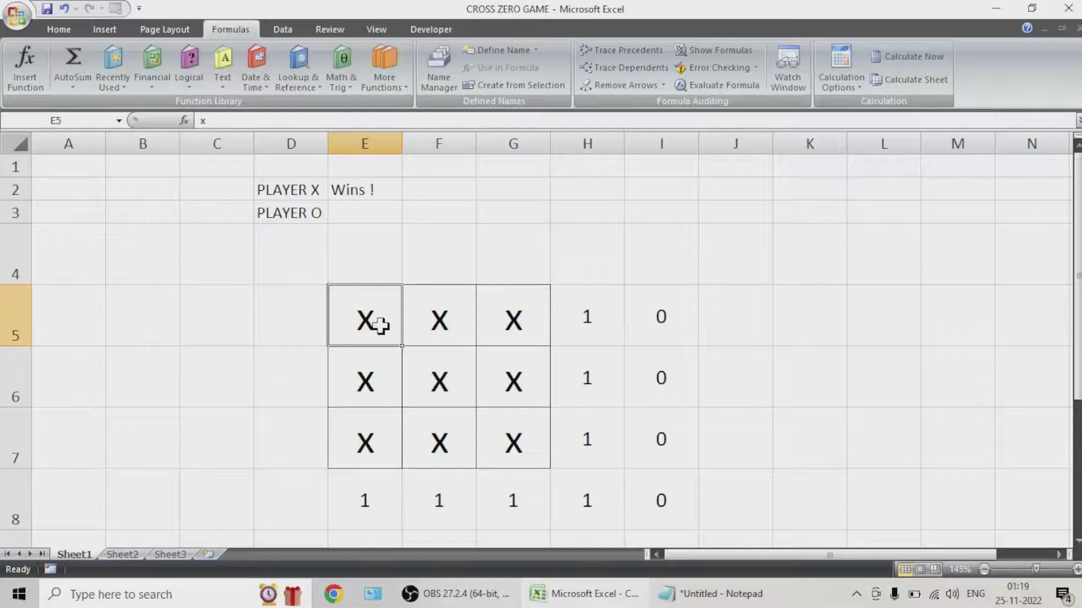
type("O")
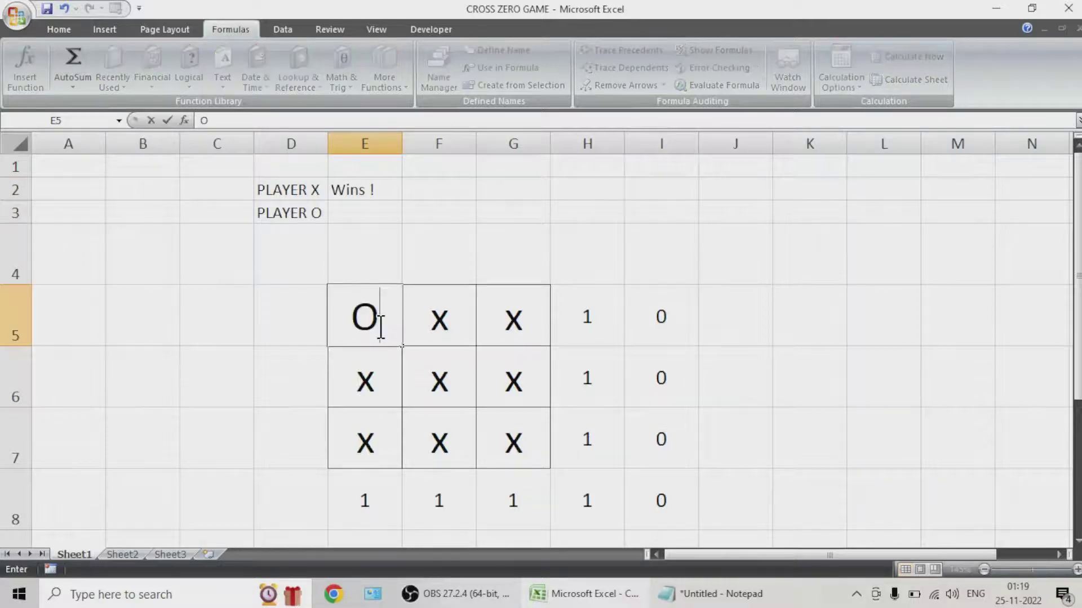
key("Tab")
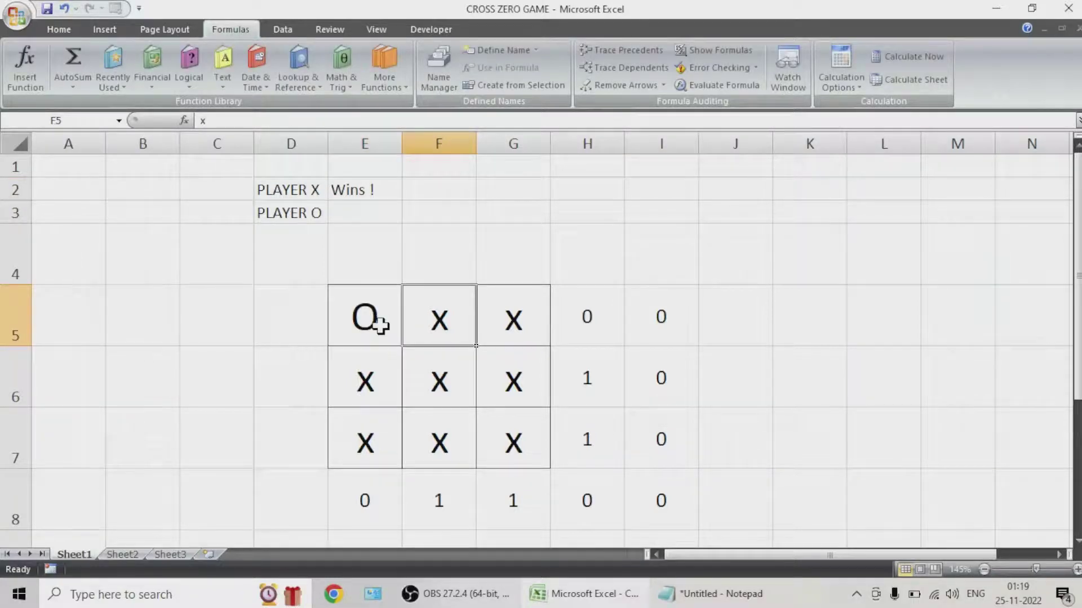
left_click(380, 326)
key("ctrl+c")
left_click_drag(380, 325, 519, 441)
key("ctrl+v")
left_click(739, 331)
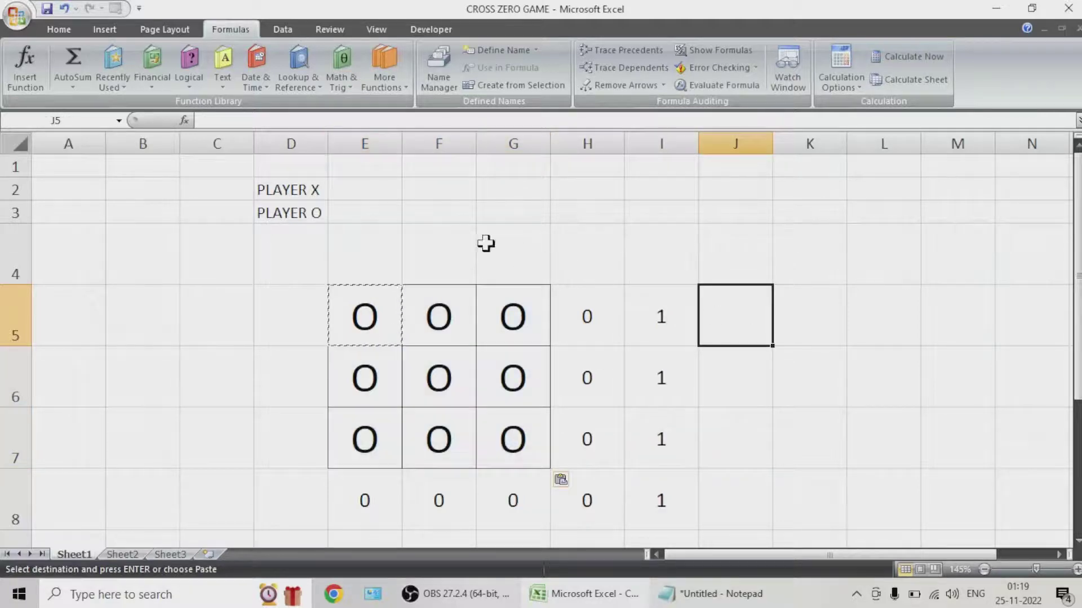
Copy the E2 winner formula into E3 and repoint its first three OR conditions to I5, I6 and I7
left_click(349, 207)
key("Return")
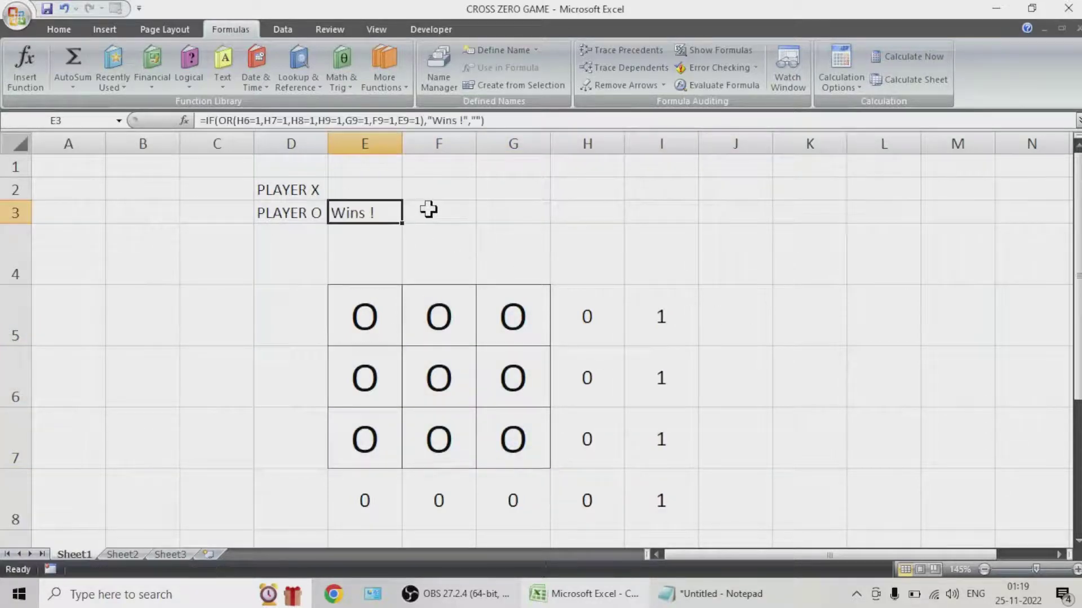
double_click(392, 214)
scroll(637, 406, "down", 2)
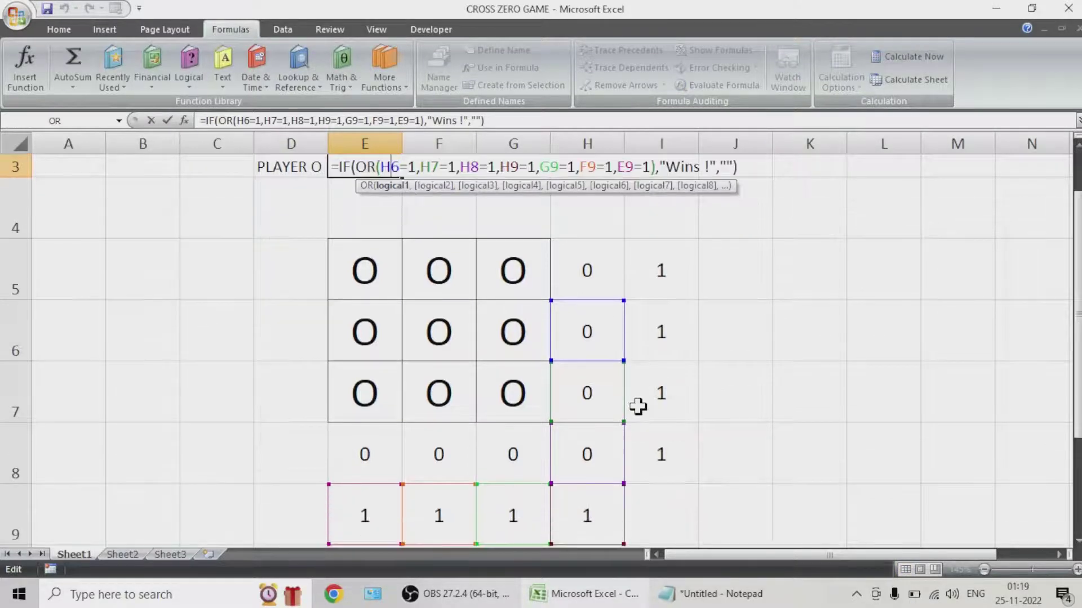
left_click_drag(624, 310, 652, 285)
left_click_drag(623, 369, 662, 319)
left_click_drag(624, 442, 654, 387)
left_click(623, 500)
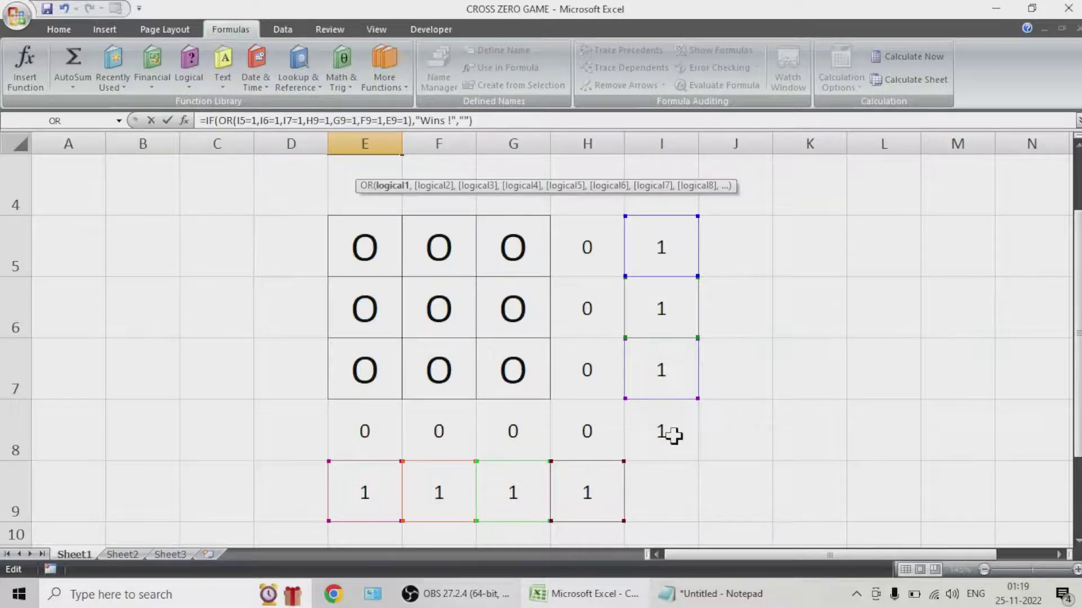
Add I8 as an eighth condition at the end of the OR in E3's formula
left_click(410, 121)
type(",")
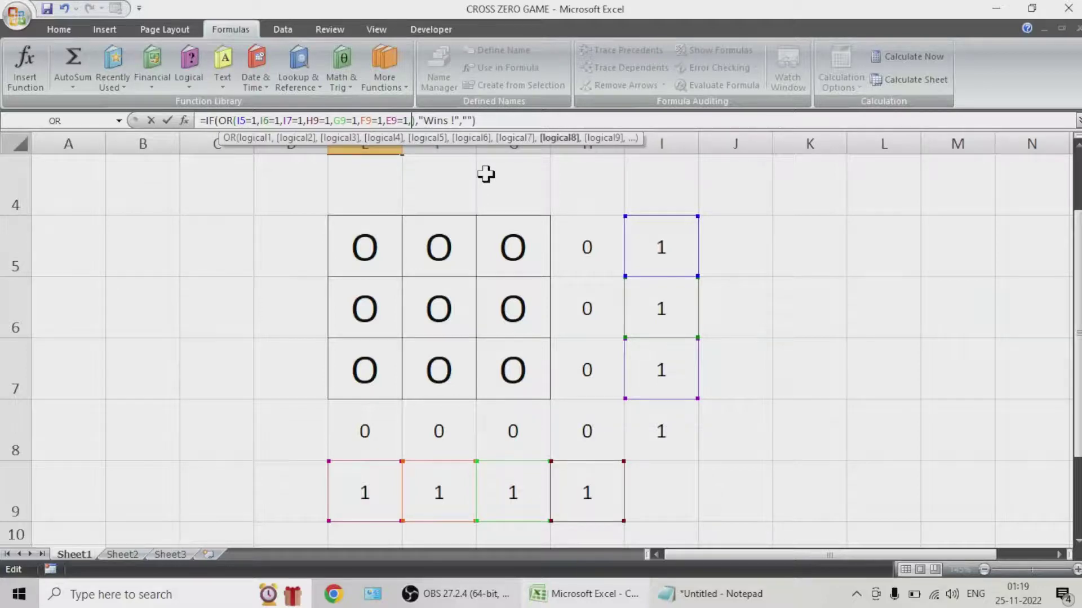
left_click(672, 434)
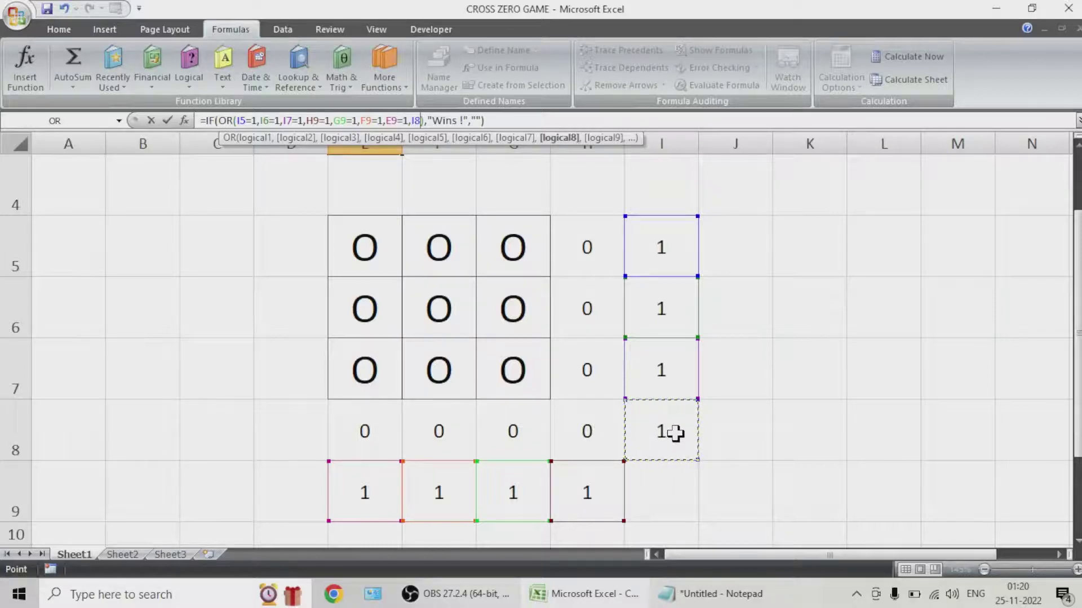
key("ctrl+Return")
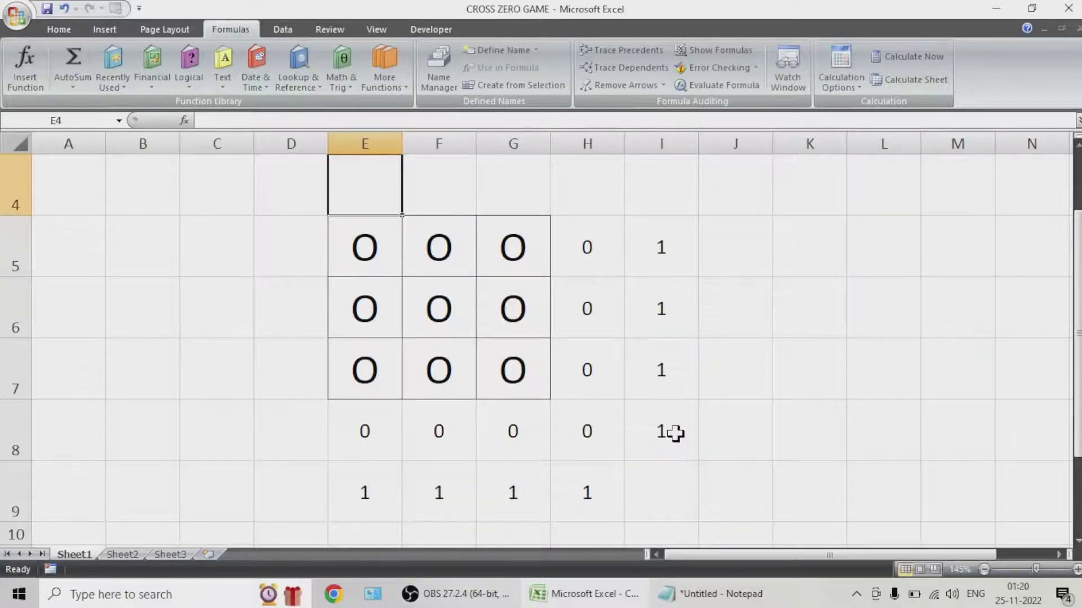
Check which cells the winner formula in E2 refers to, leaving it as it is
scroll(715, 385, "up", 1)
double_click(350, 187)
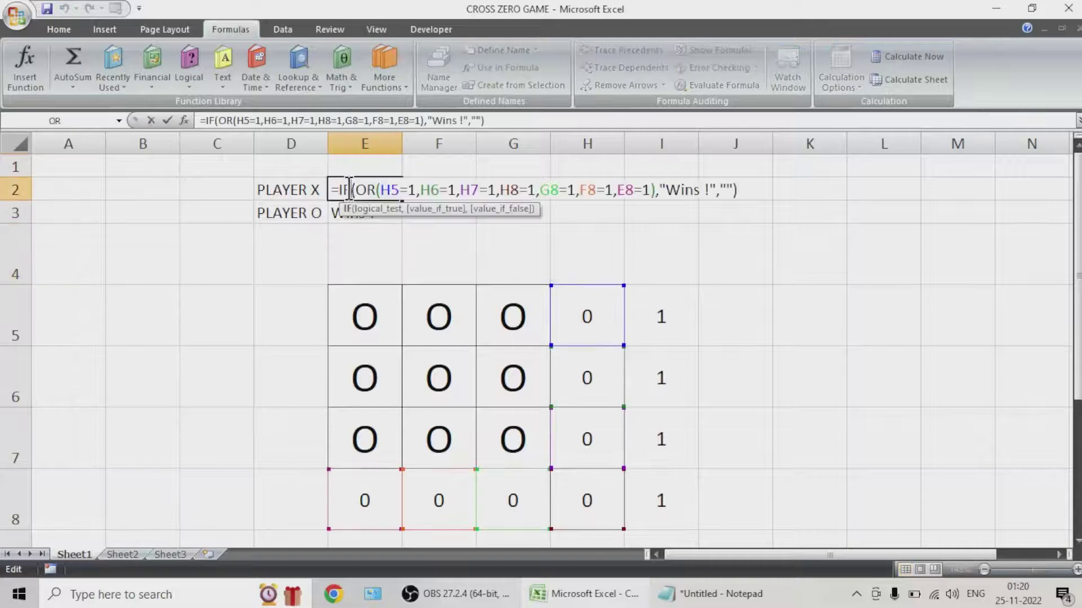
scroll(558, 422, "down", 1)
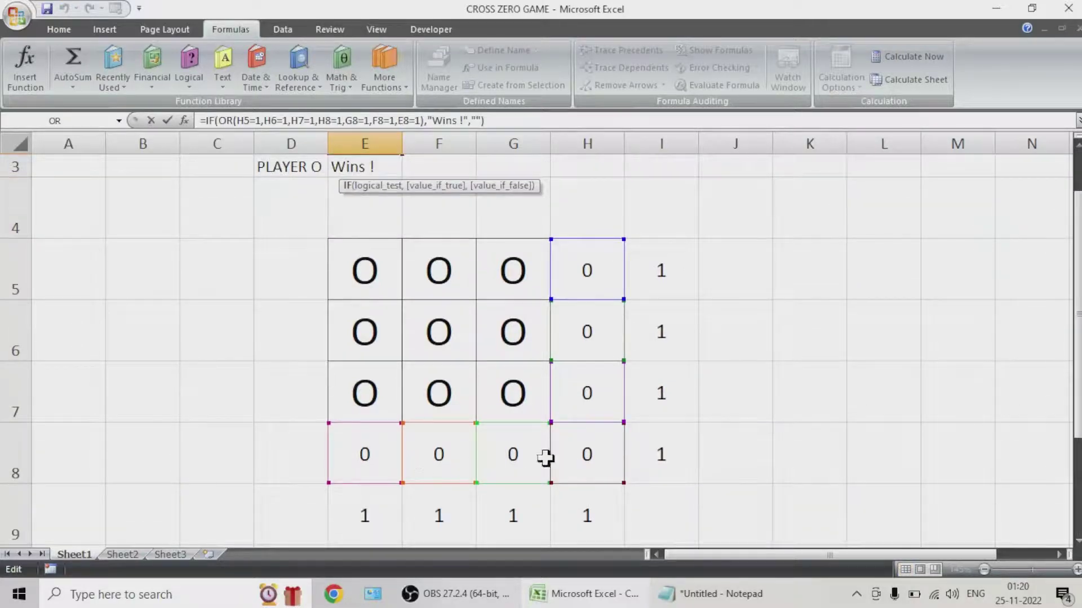
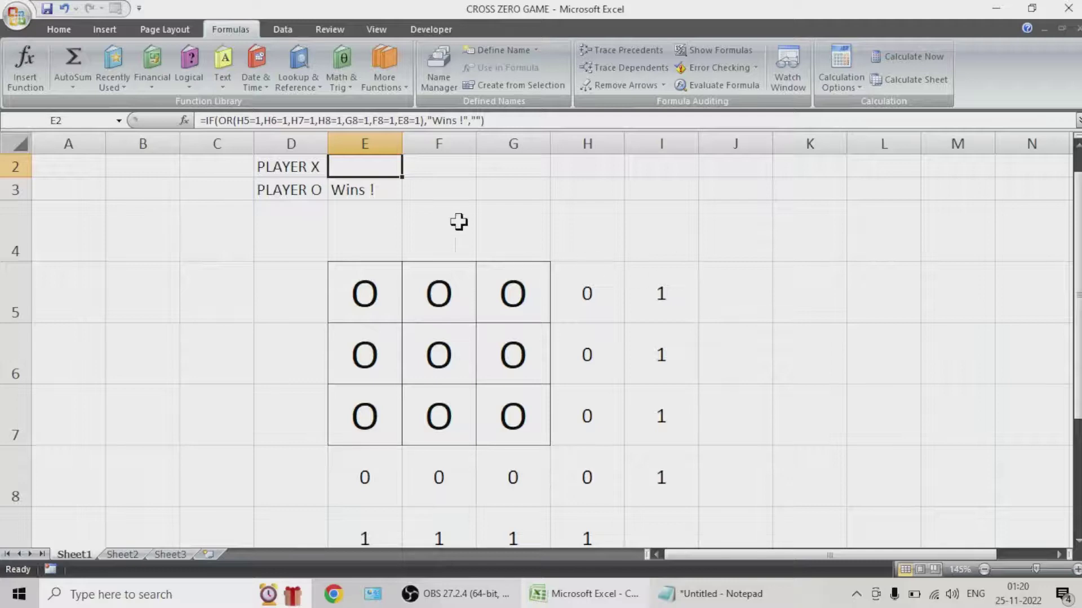
Clear all the marks from the game board E5:G7
left_click_drag(372, 246, 495, 362)
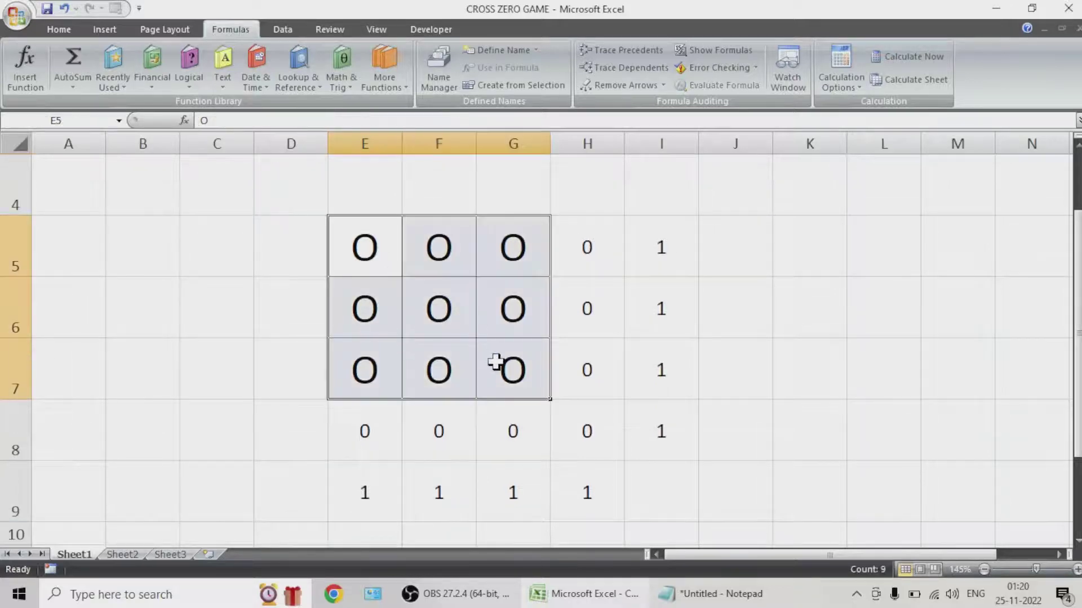
key("Delete")
scroll(569, 345, "up", 1)
scroll(569, 344, "down", 1, "ctrl")
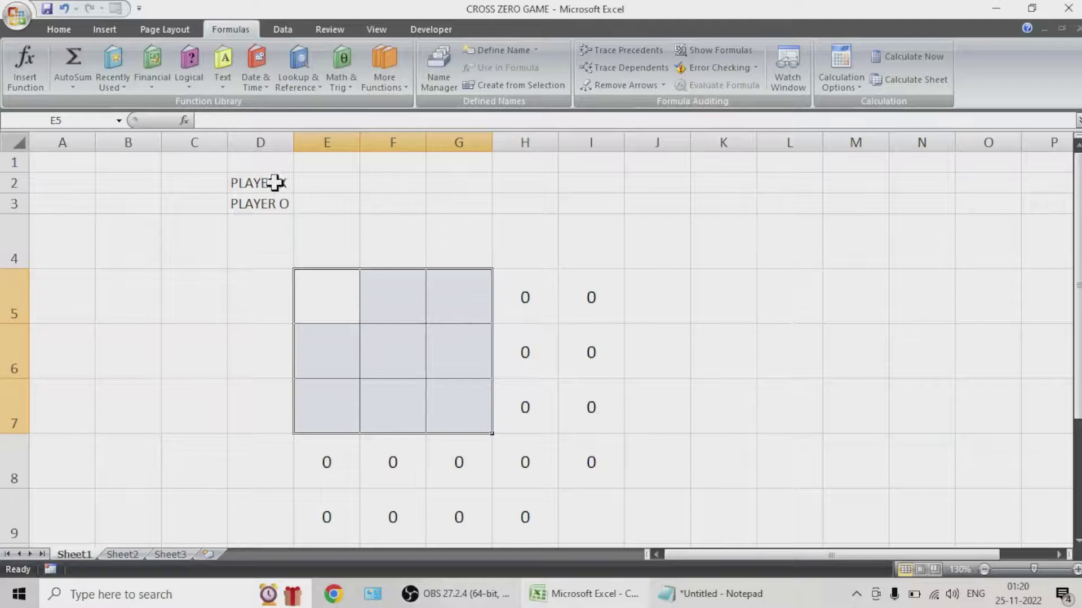
Format the player rows D2:G3 with bold, dark blue text
left_click_drag(258, 181, 457, 201)
left_click(59, 29)
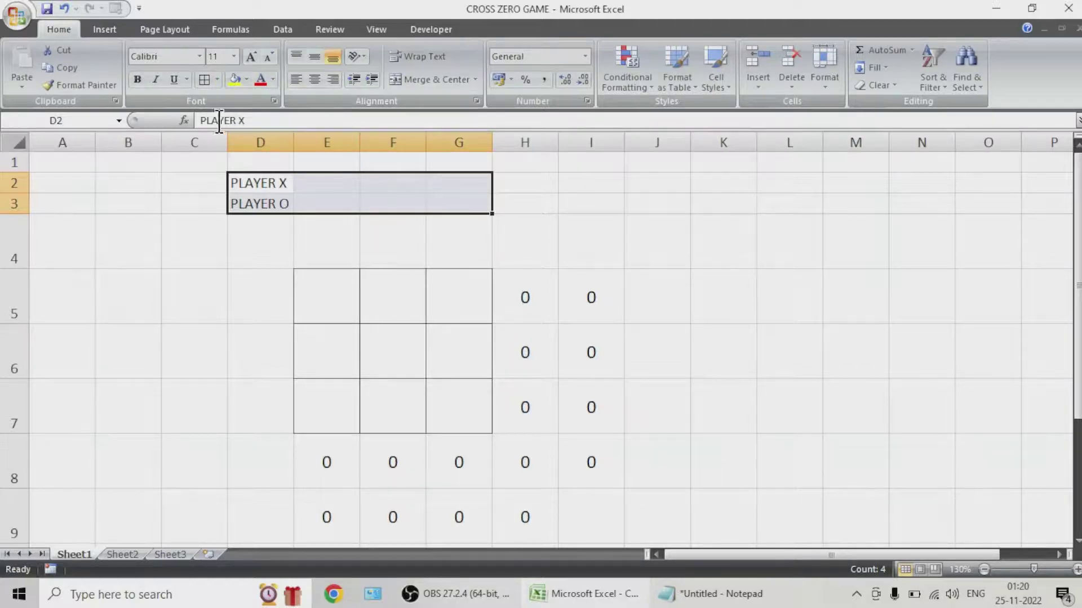
left_click(259, 79)
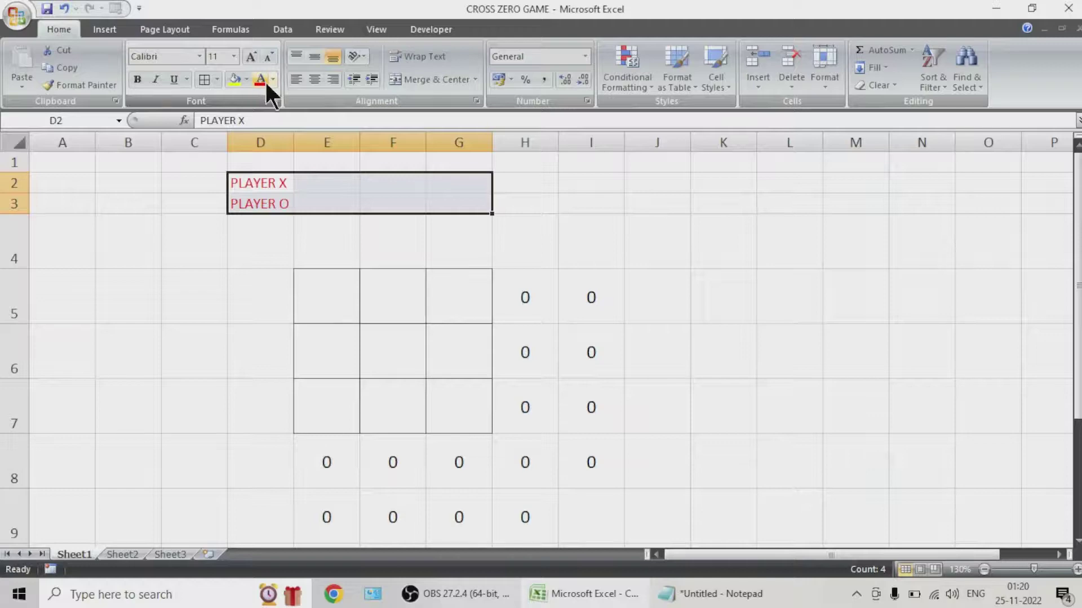
left_click(273, 80)
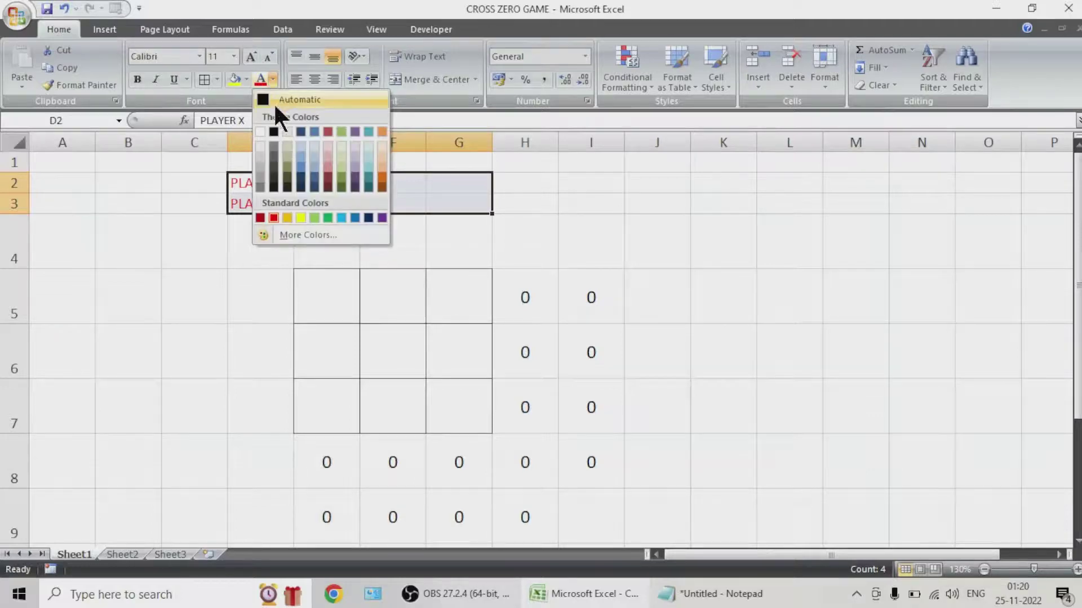
left_click(301, 131)
left_click(137, 80)
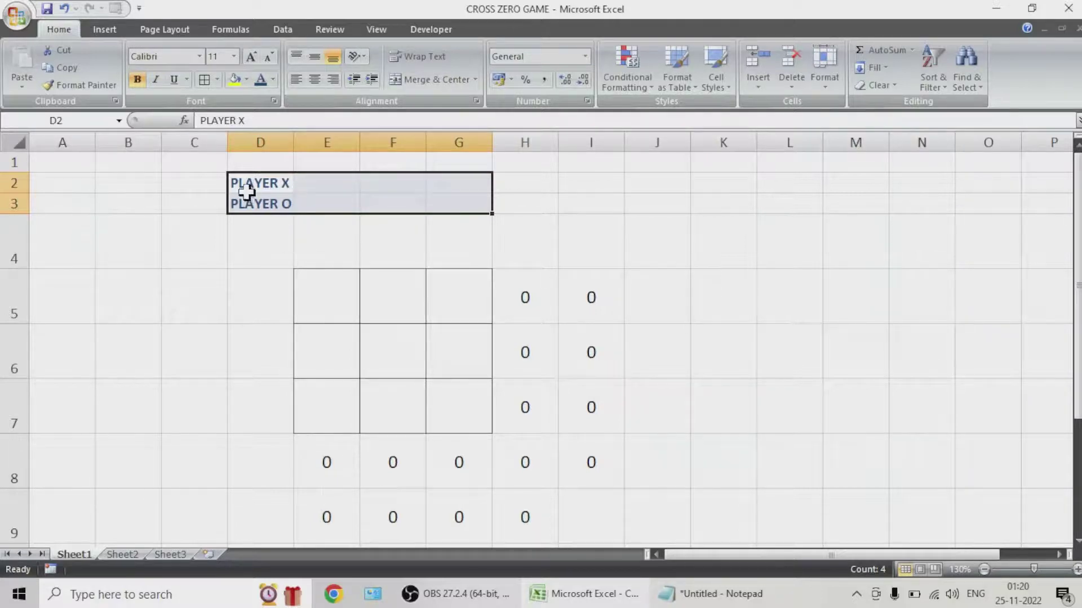
Enlarge the text in D2:G3 to size 12 and widen column D slightly to fit the player labels
left_click(248, 57)
left_click_drag(293, 141, 303, 141)
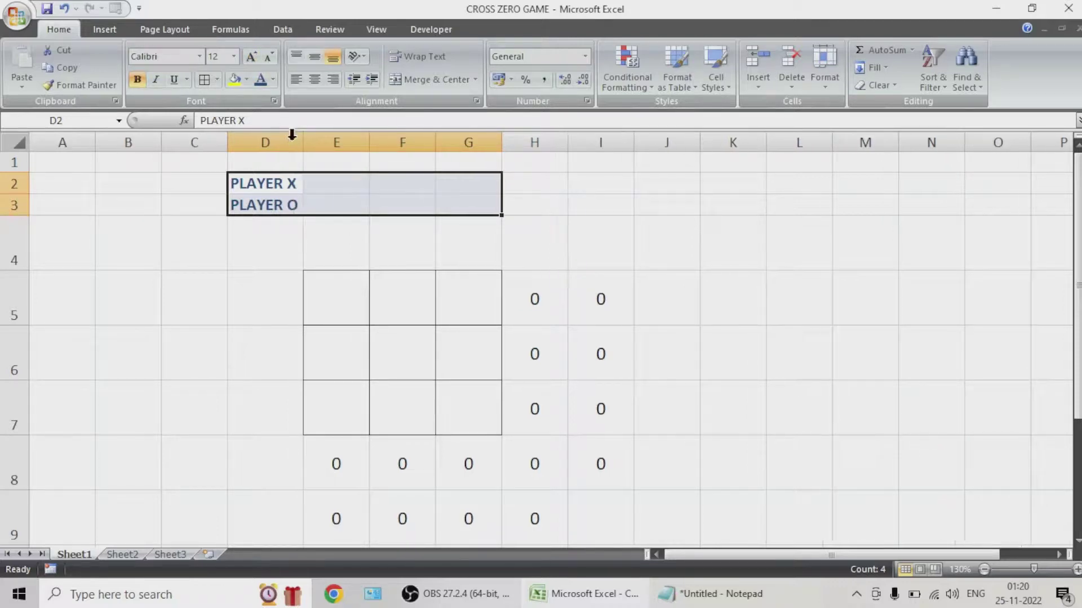
left_click_drag(292, 204, 355, 202)
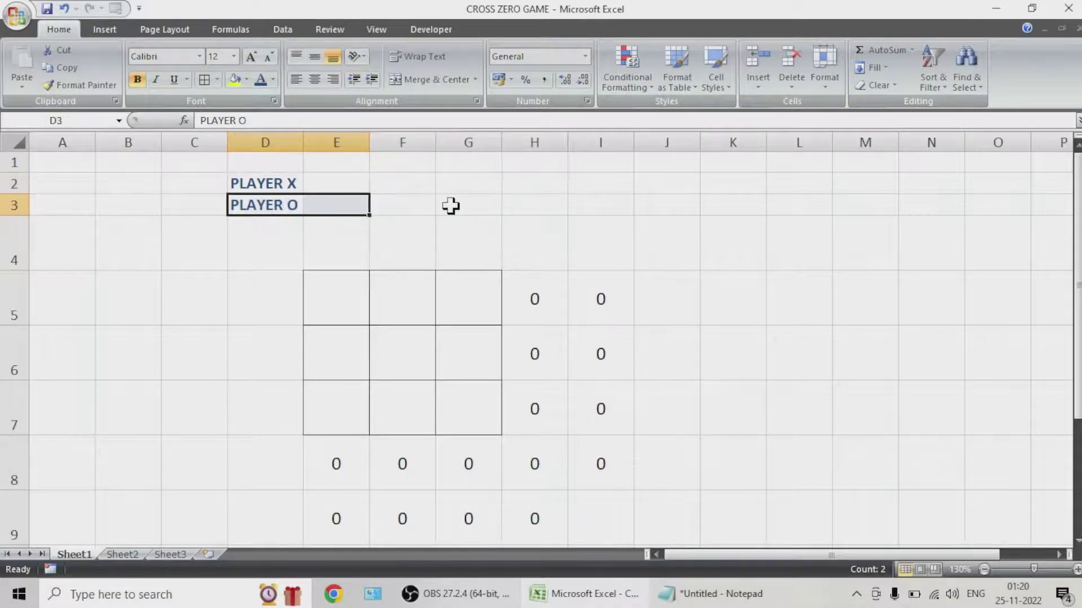
left_click(329, 181)
Make row 1 much taller and enter the title "CROSS ZERO GAME !" in D1
left_click_drag(278, 160, 441, 158)
left_click_drag(19, 173, 24, 241)
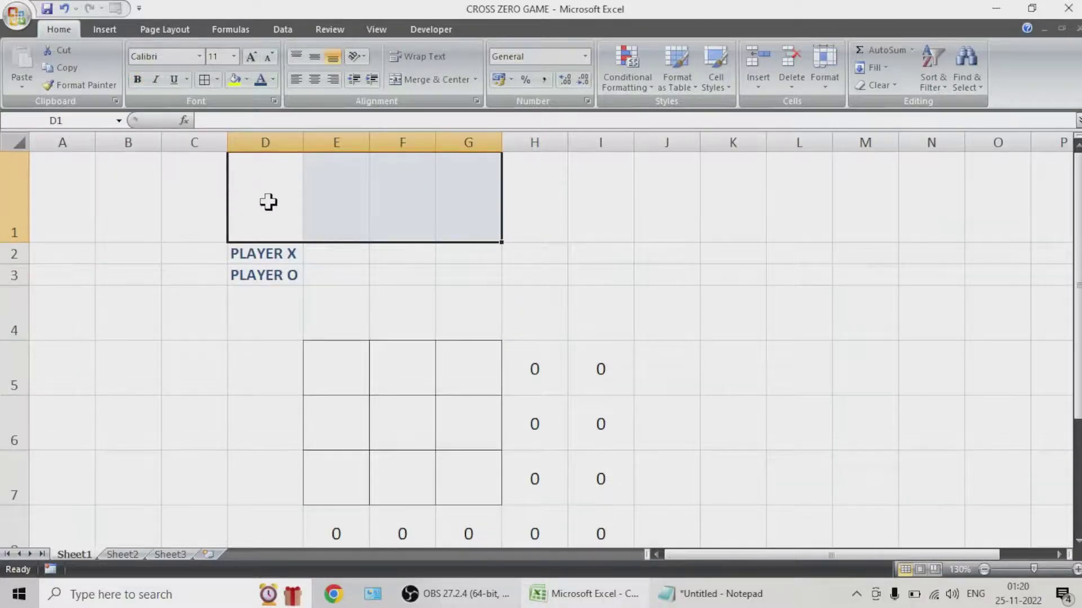
type("CROSS ZERO GAME !")
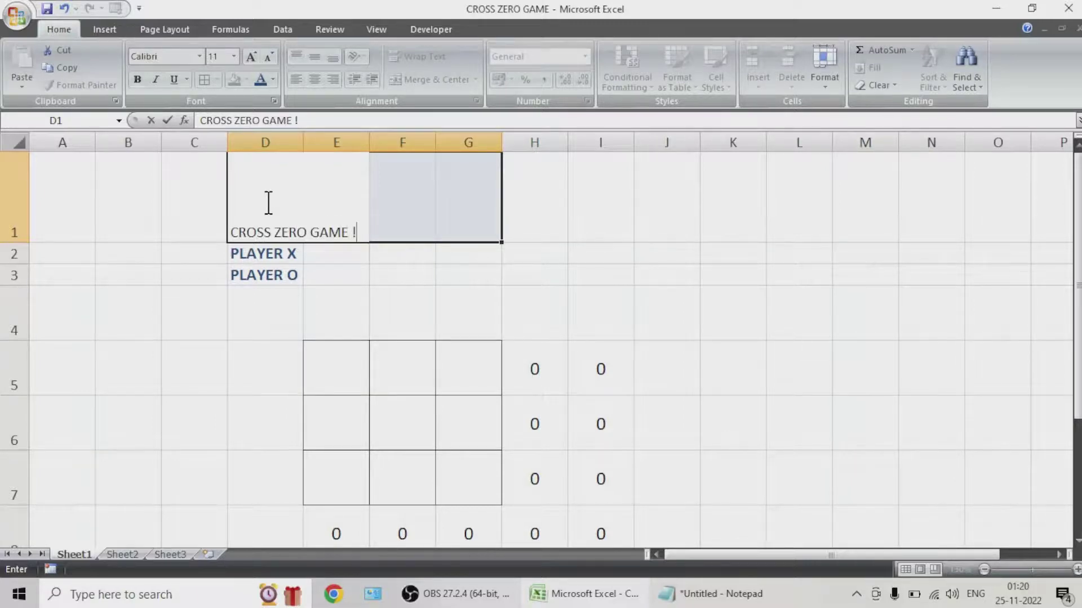
left_click(551, 304)
Merge and center the title across D1:I1 and align it to the middle vertically
left_click_drag(246, 186, 591, 219)
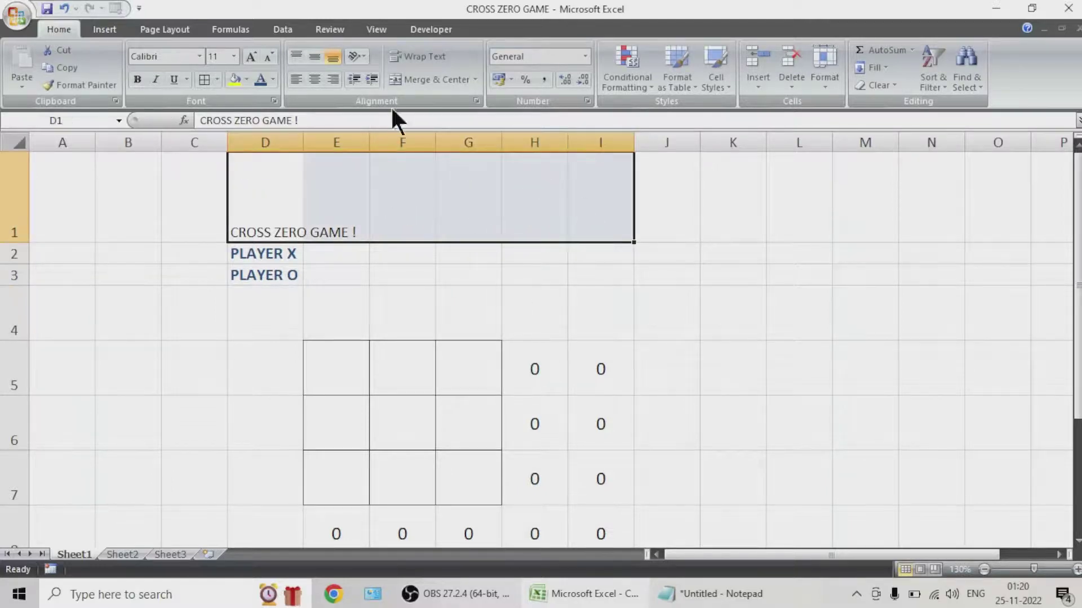
left_click(408, 80)
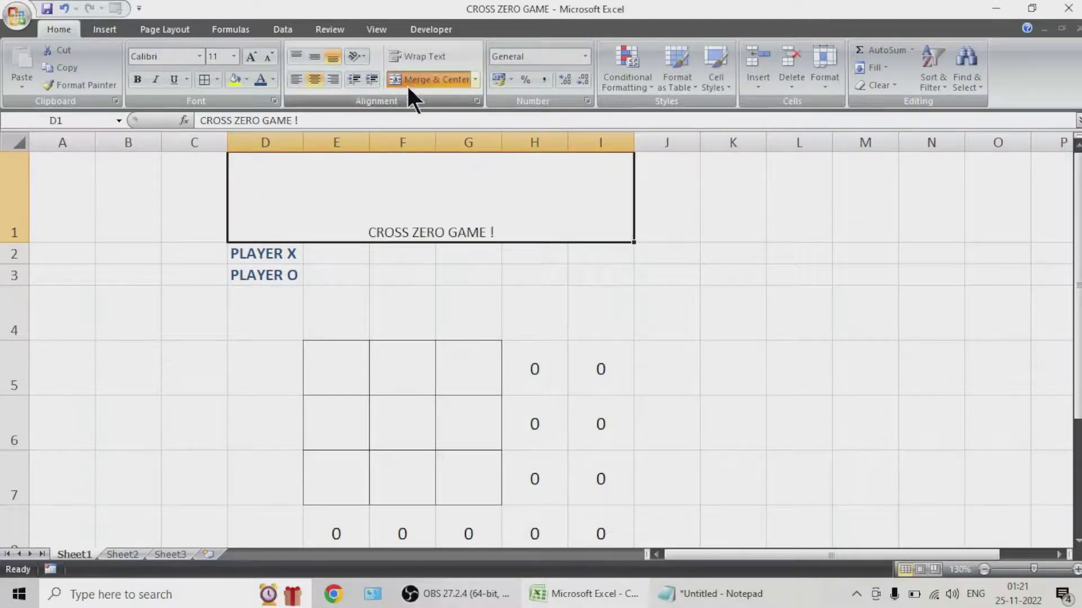
left_click(316, 58)
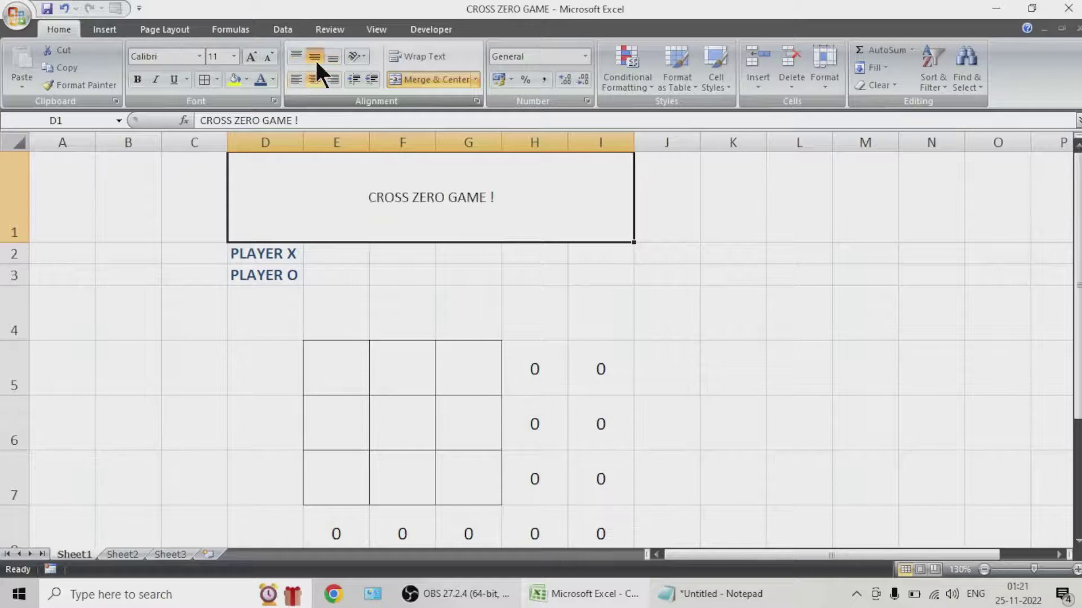
Make the merged title bold at size 22 and give its cell a yellow fill
left_click(136, 78)
left_click(251, 57)
left_click(252, 57)
left_click(251, 56)
left_click(251, 56)
left_click(251, 56)
left_click(233, 82)
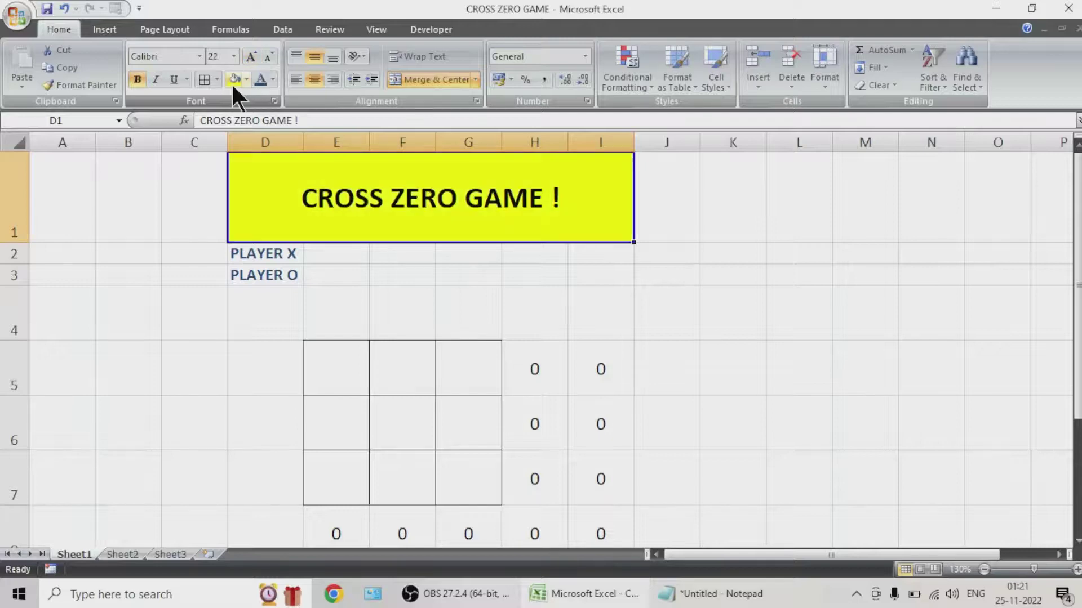
left_click(697, 305)
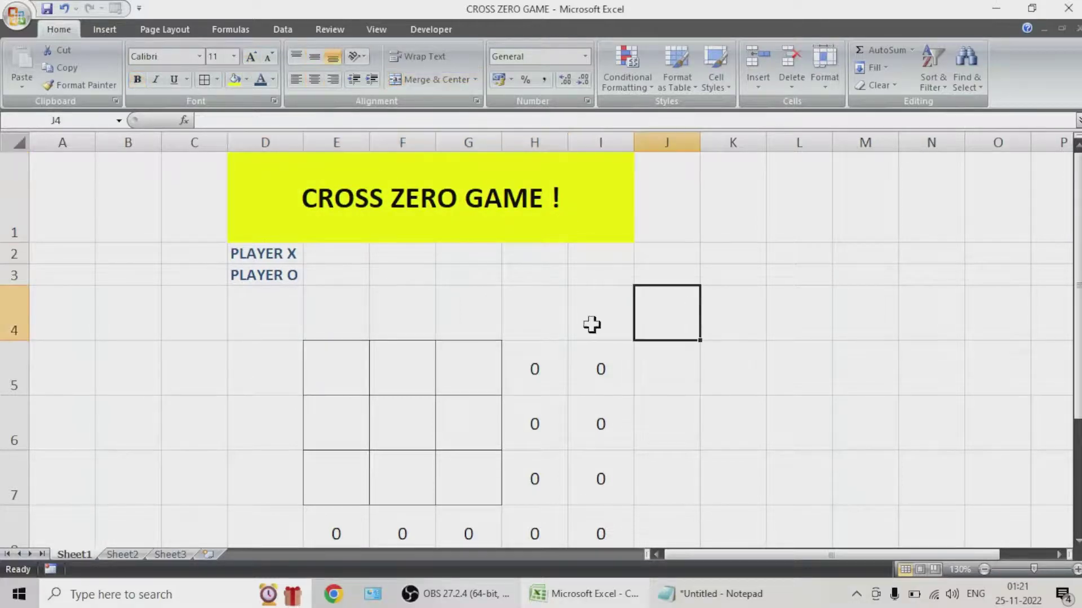
Set the player labels in D2:D3 to size 16, narrowing column C and widening column D to fit them
left_click(274, 254)
left_click_drag(273, 253, 282, 272)
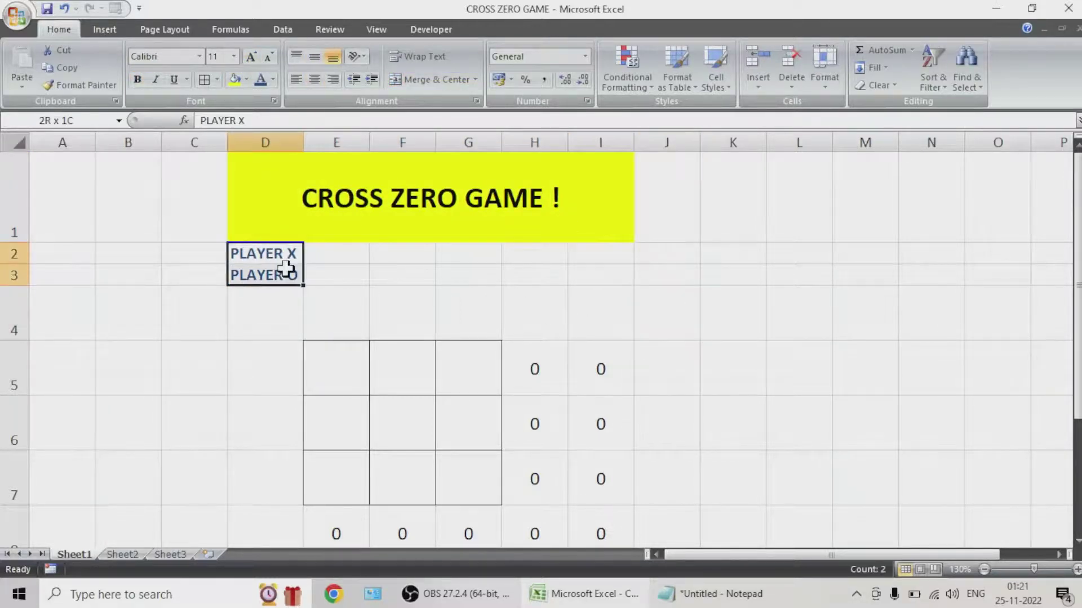
left_click(251, 57)
left_click(251, 57)
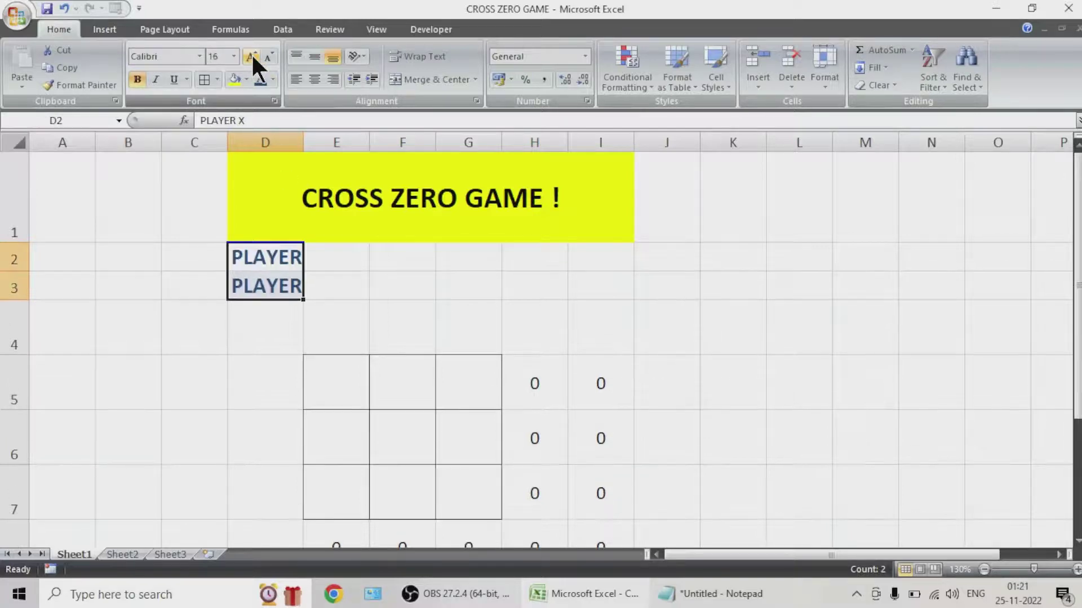
left_click_drag(229, 144, 182, 144)
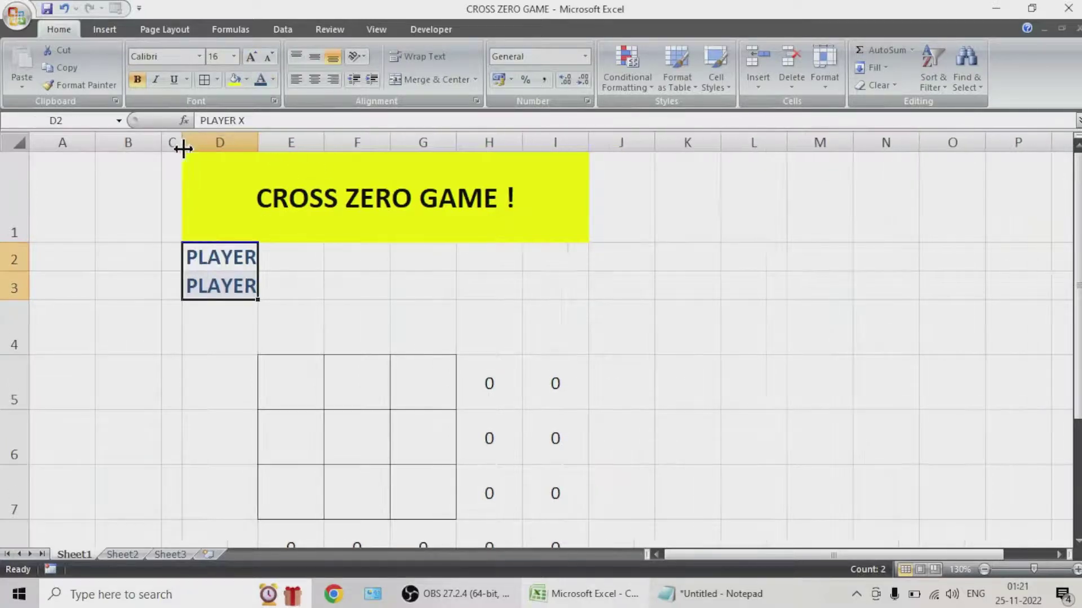
left_click_drag(258, 143, 300, 143)
scroll(396, 316, "down", 1)
scroll(396, 316, "up", 1)
Apply a Thick Box Border around the game board E5:G7
mouse_move(324, 384)
left_mouse_down()
mouse_move(425, 507)
mouse_move(442, 429)
left_mouse_up()
left_click(217, 79)
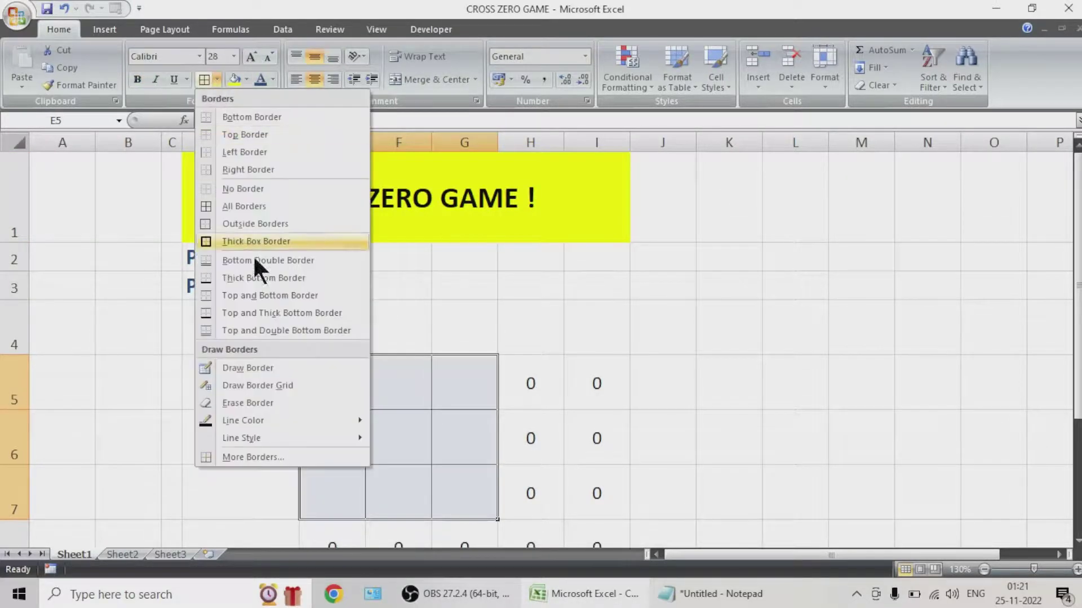
left_click(270, 239)
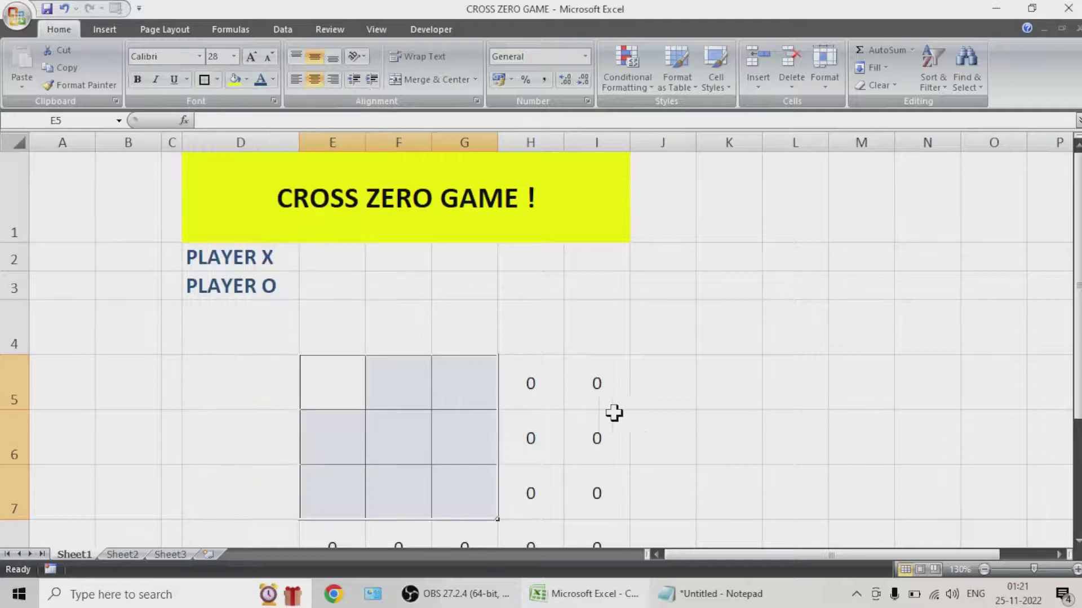
left_click(701, 424)
Apply red outline and inside borders to the game board E5:G7
left_click_drag(325, 386, 447, 500)
left_click(217, 80)
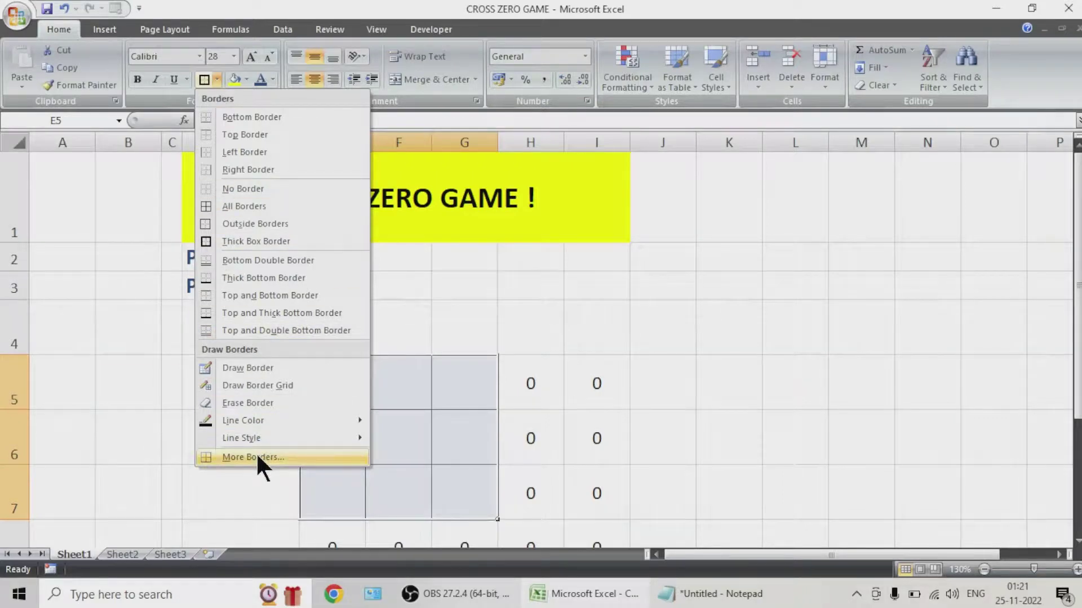
left_click(283, 457)
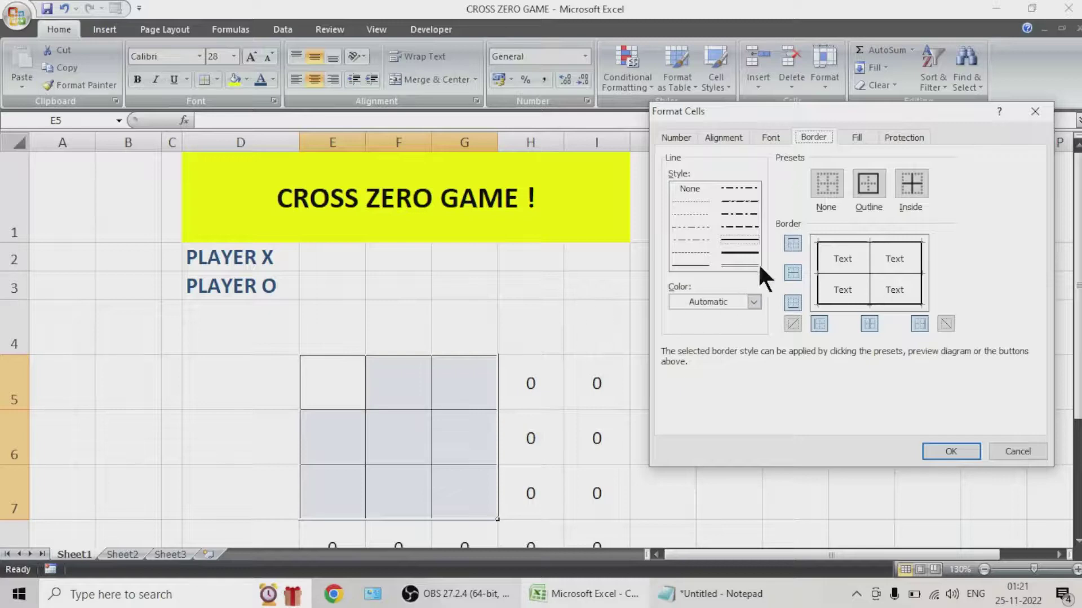
left_click(746, 302)
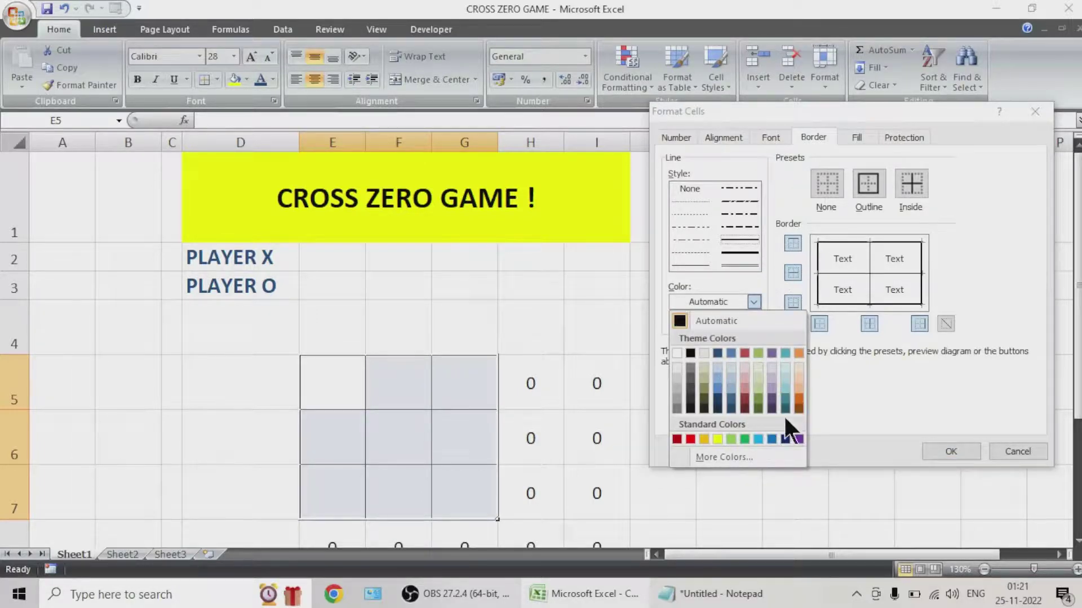
left_click(690, 439)
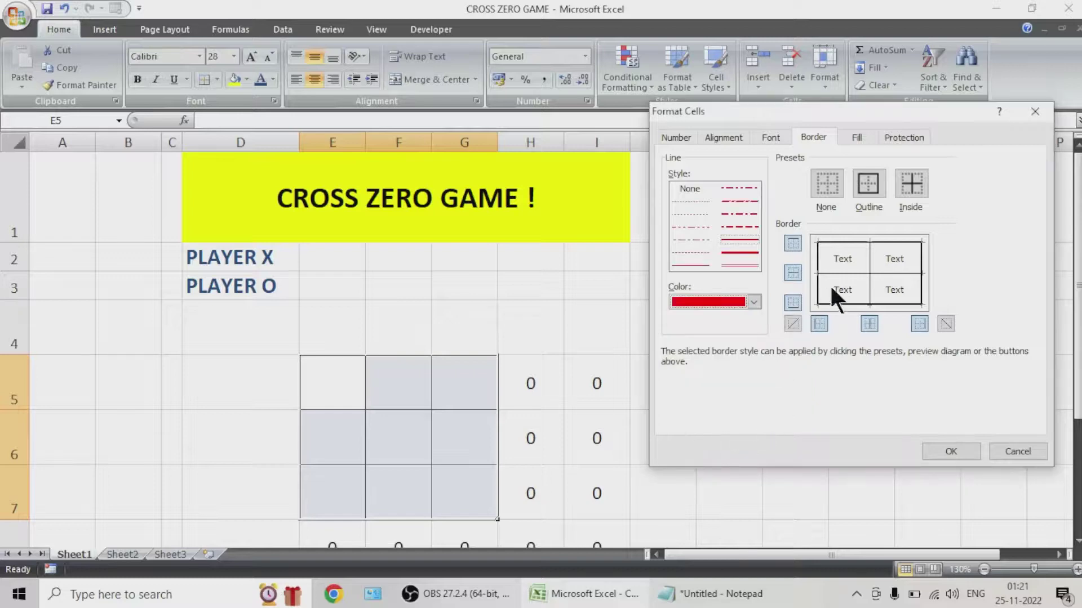
left_click(868, 186)
left_click(911, 183)
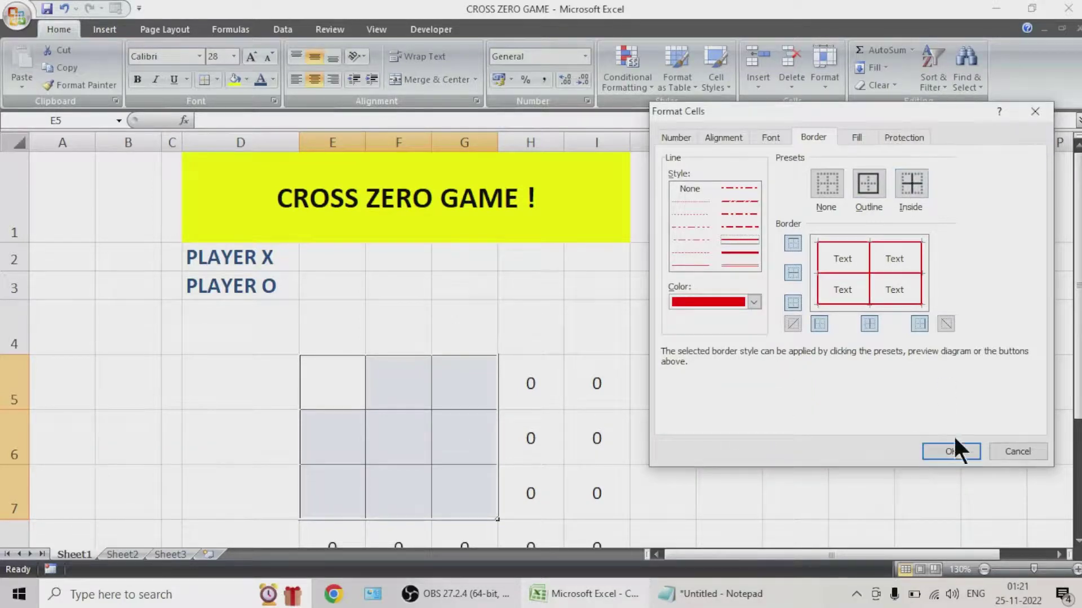
left_click(951, 451)
left_click(701, 361)
Reduce the height of row 4 to a narrow gap between the player labels and the board
scroll(749, 371, "down", 1)
scroll(749, 371, "up", 1)
left_click_drag(24, 355, 22, 320)
Hide the check values in H5:I9 and E8:G9 by setting their font color to white
scroll(700, 338, "down", 2)
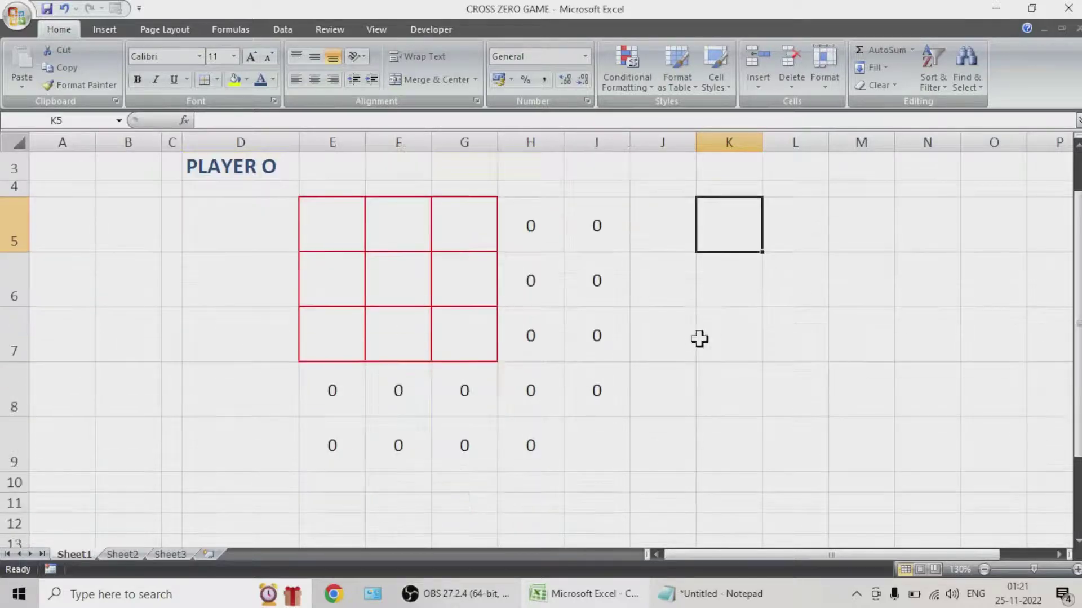
left_click_drag(540, 223, 594, 436)
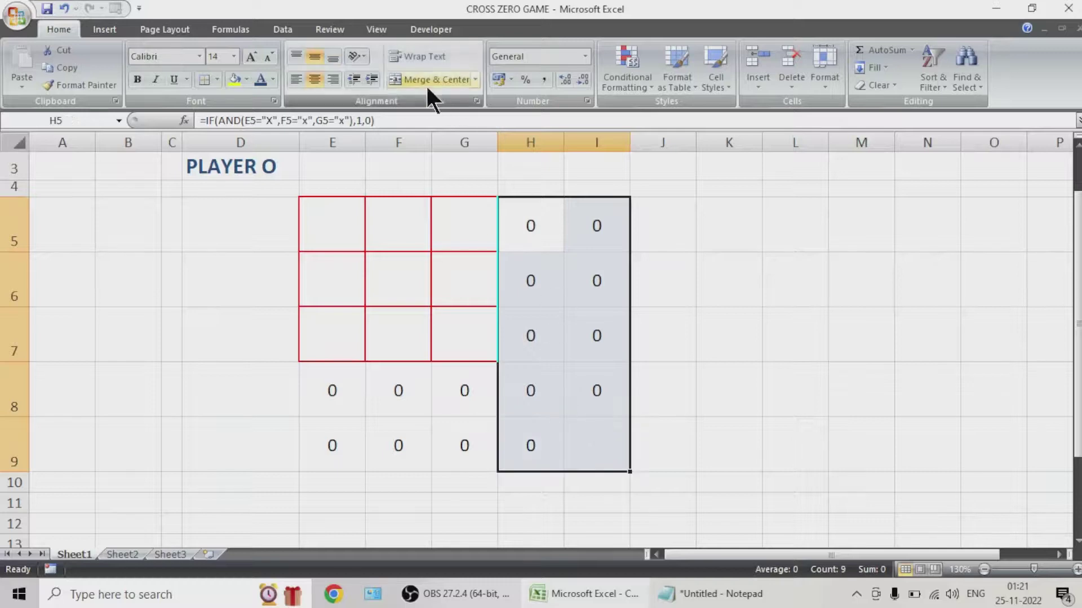
left_click(273, 85)
left_click(261, 133)
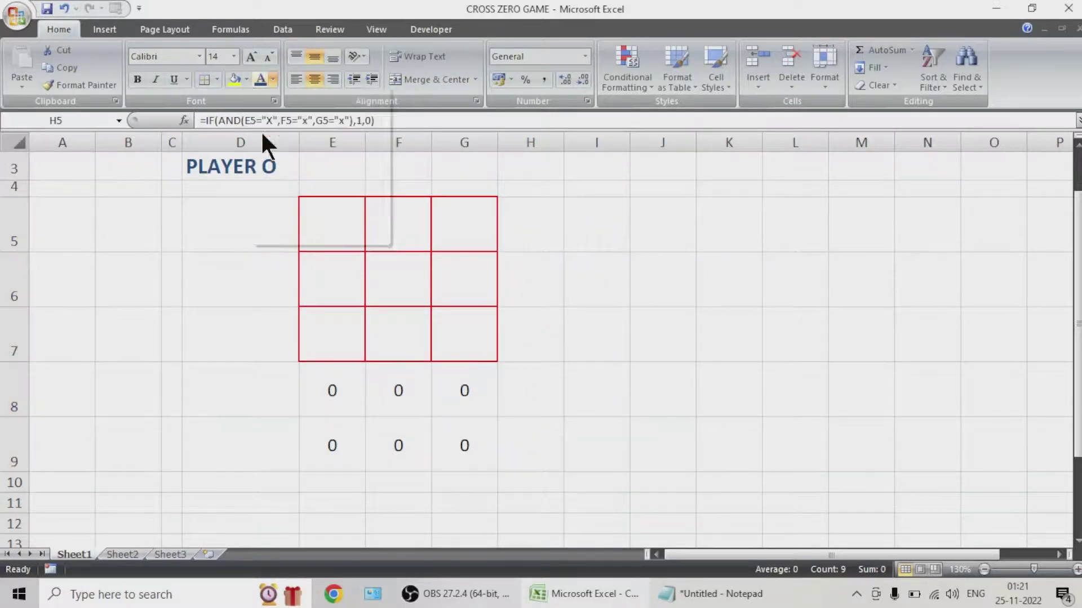
left_click(664, 389)
left_click_drag(333, 388, 439, 435)
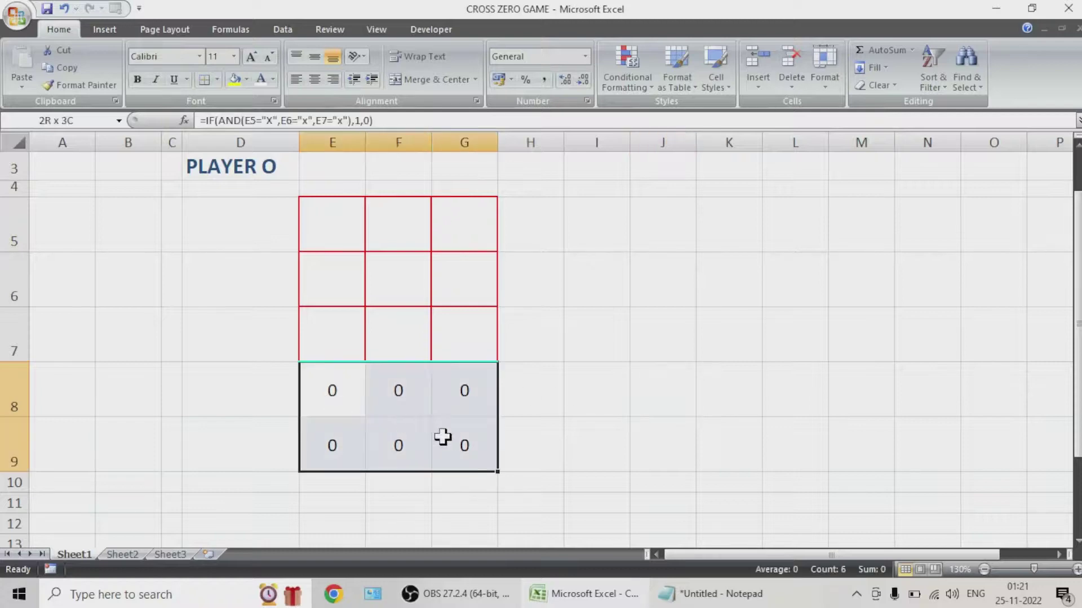
left_click(261, 78)
left_click(660, 282)
scroll(679, 369, "up", 2)
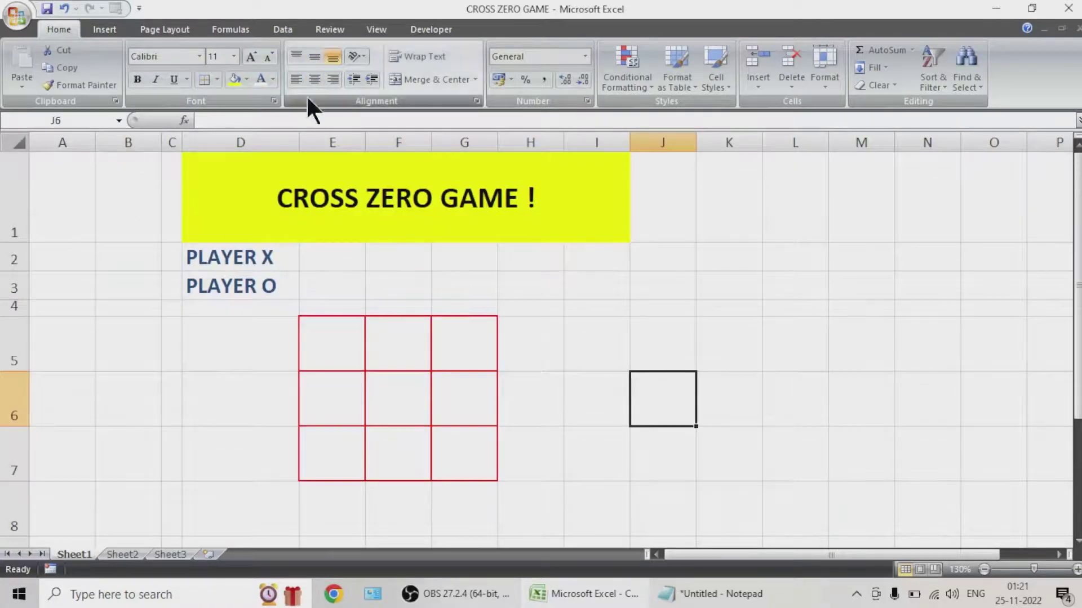
Hide the worksheet gridlines and apply a Thick Box Border around the game area D1:I8
left_click(367, 30)
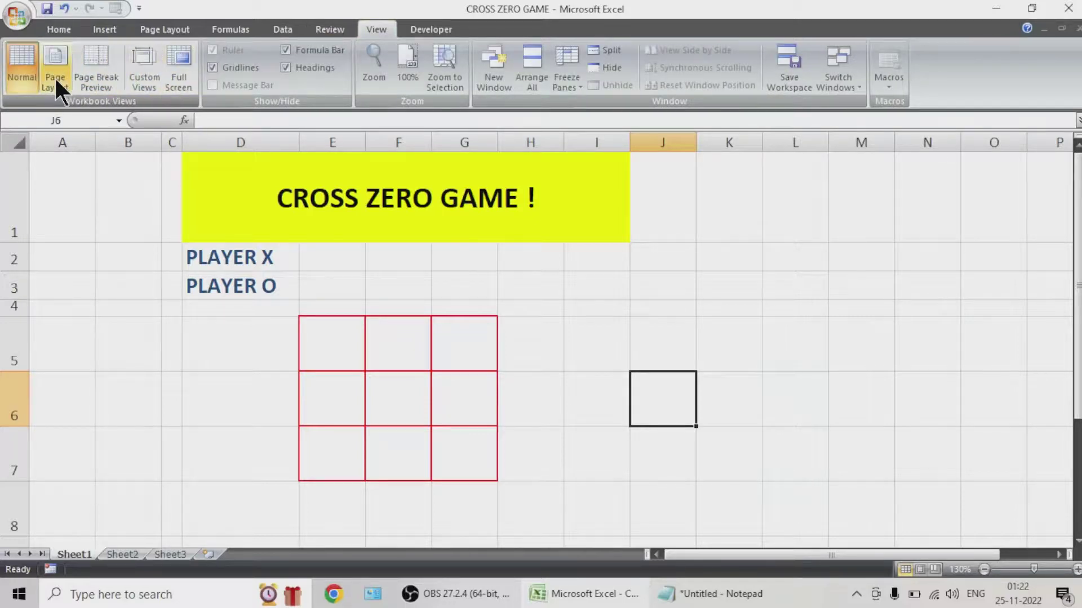
left_click(233, 63)
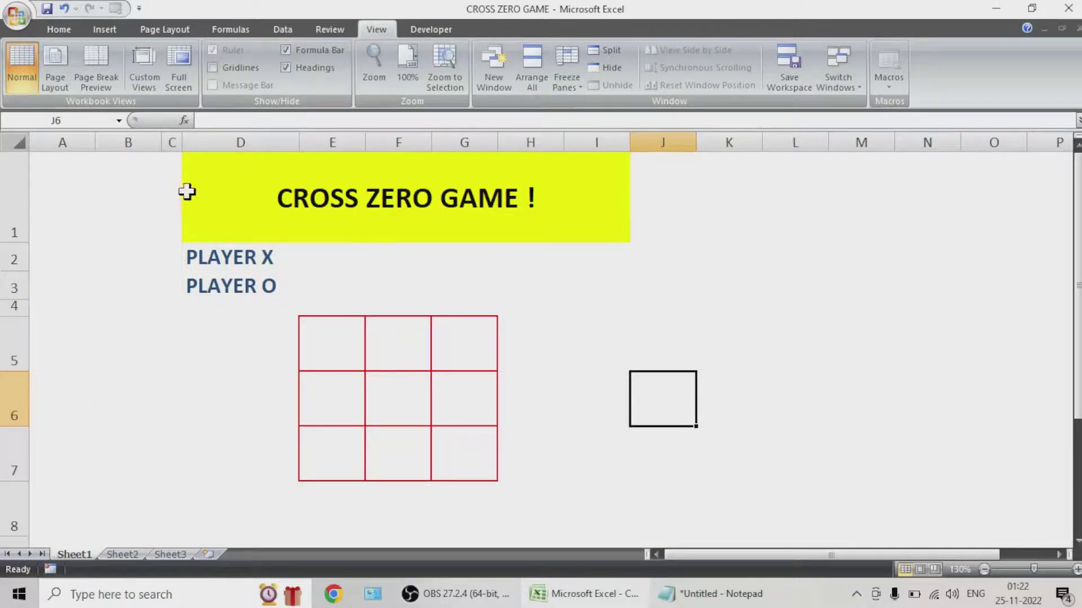
left_click_drag(191, 161, 532, 493)
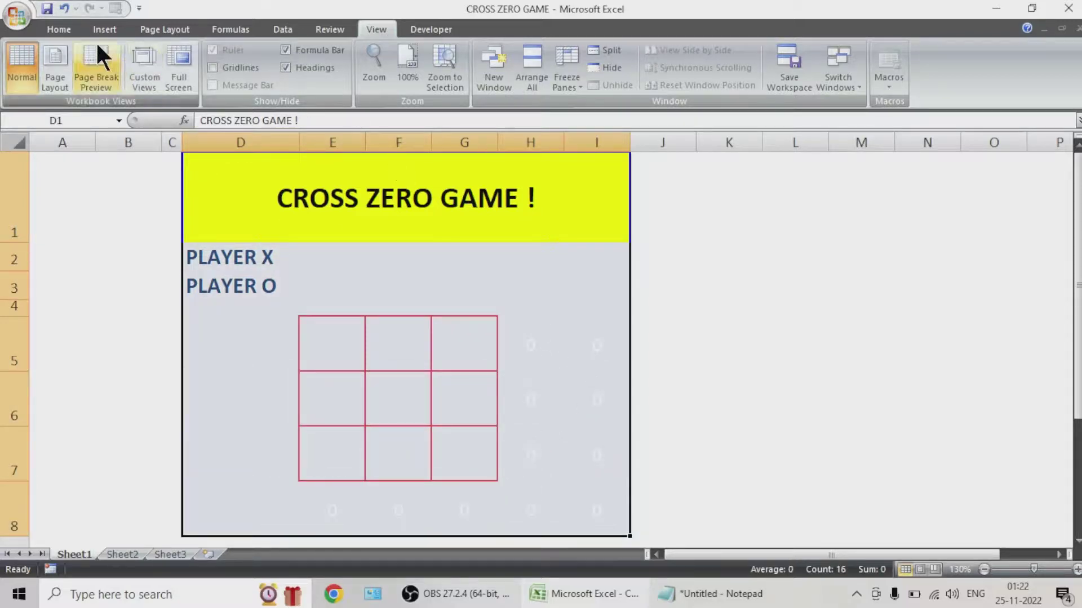
left_click(59, 29)
left_click(218, 79)
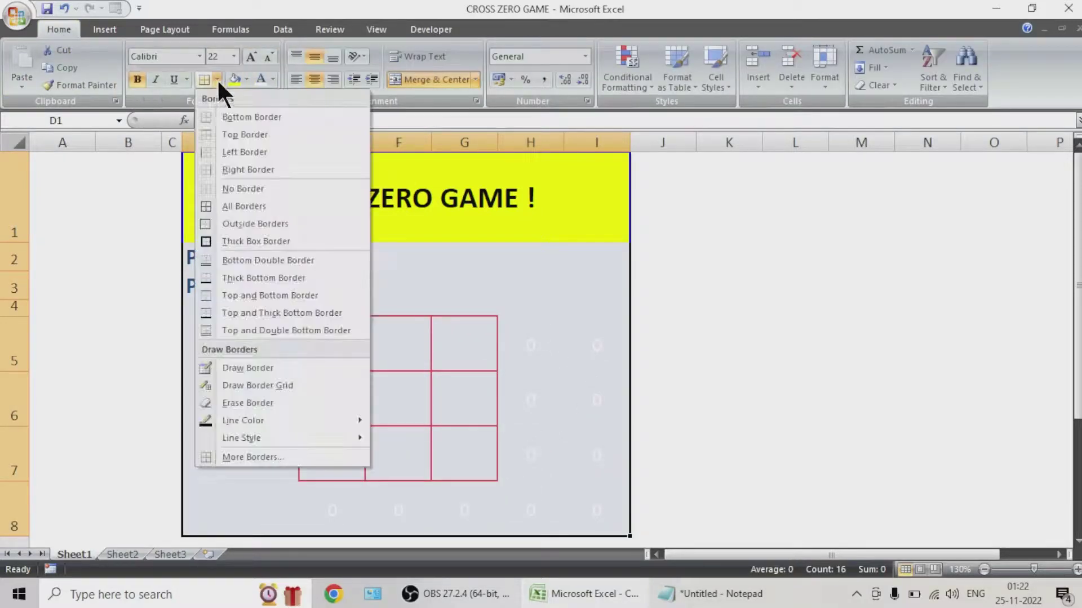
left_click(229, 243)
left_click(733, 324)
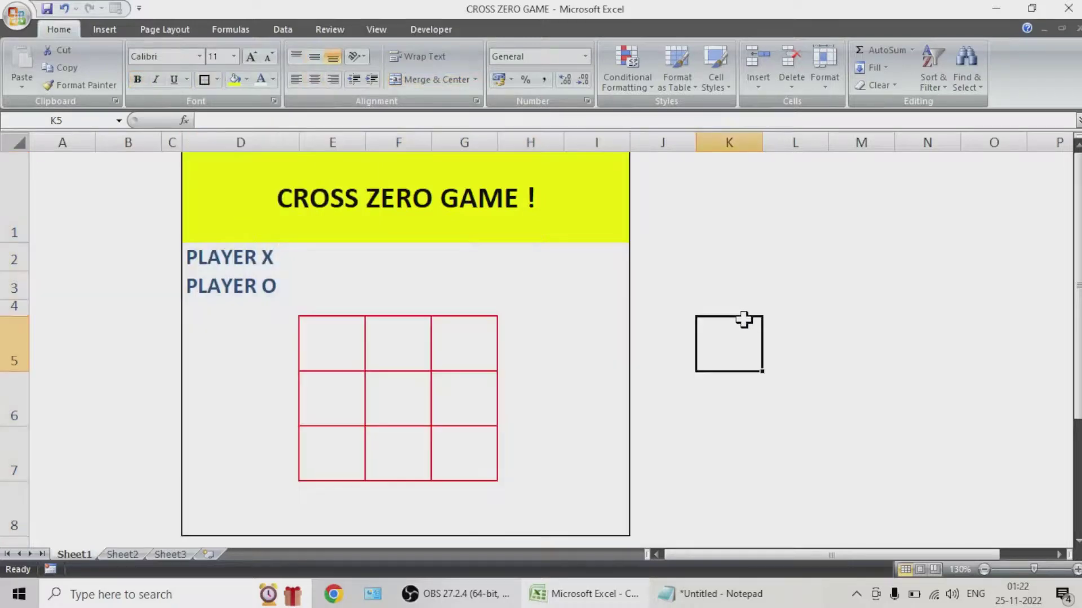
scroll(531, 260, "up", 1)
scroll(449, 248, "down", 1)
scroll(449, 248, "up", 1)
scroll(449, 248, "down", 1)
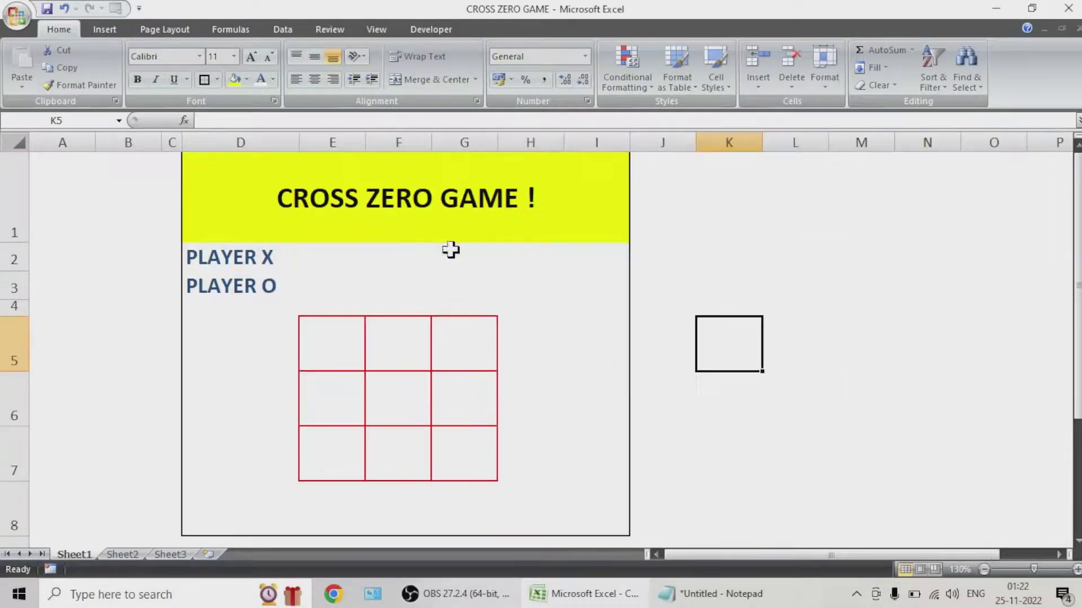
Try the Page Layout and Full Screen views of the sheet and return to Normal view
left_click(389, 28)
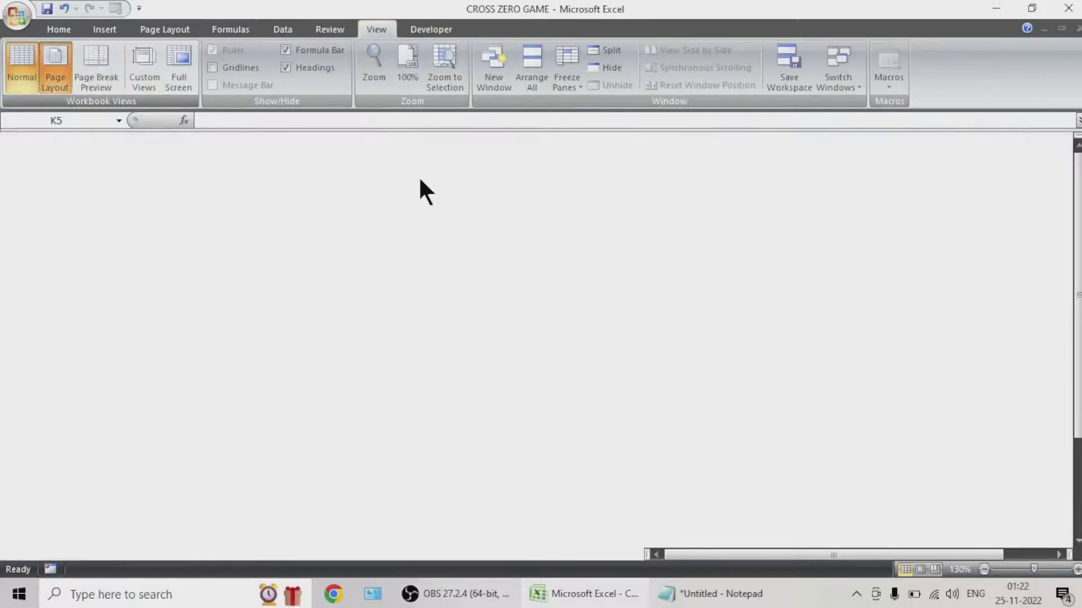
scroll(428, 249, "up", 4)
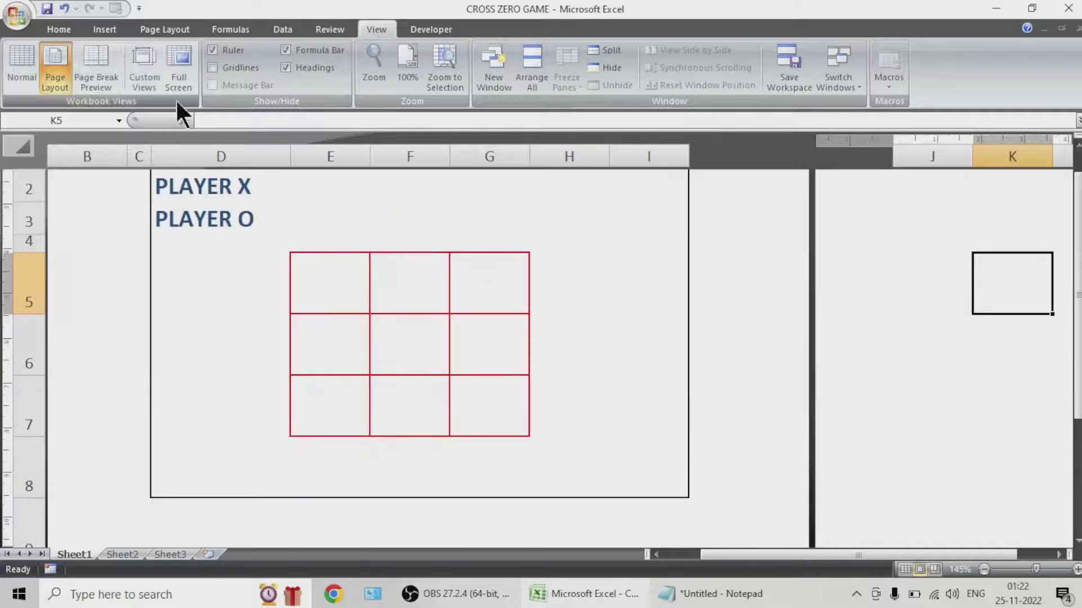
left_click(22, 64)
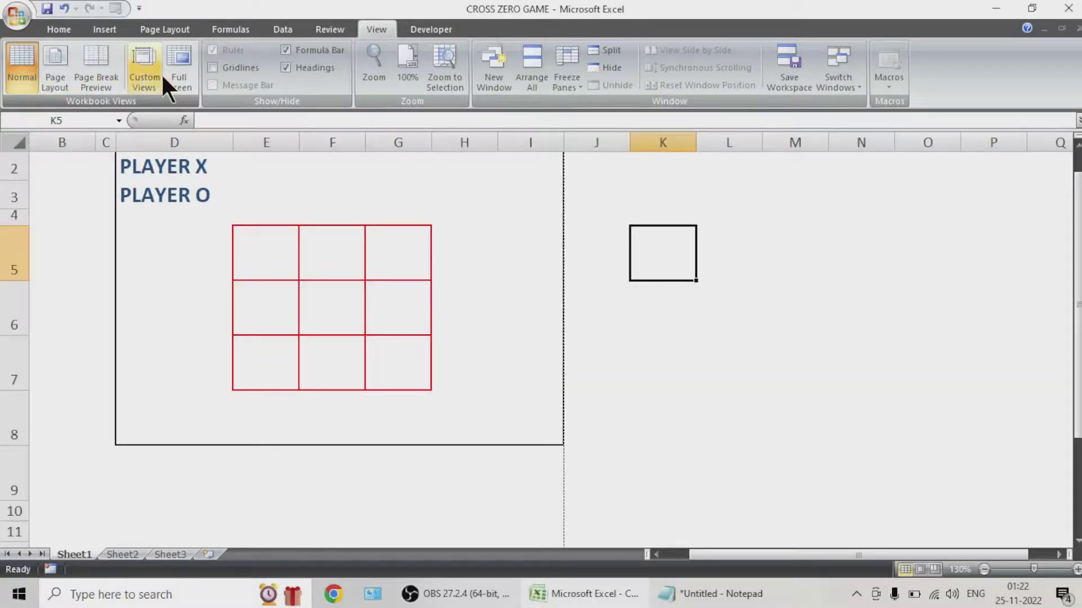
left_click(178, 73)
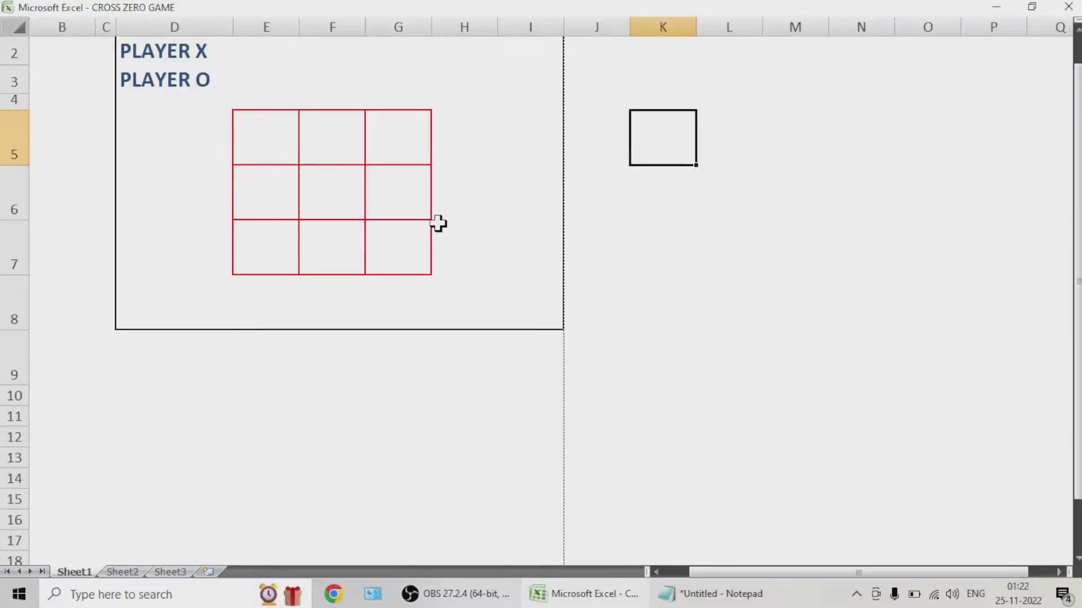
key("Escape")
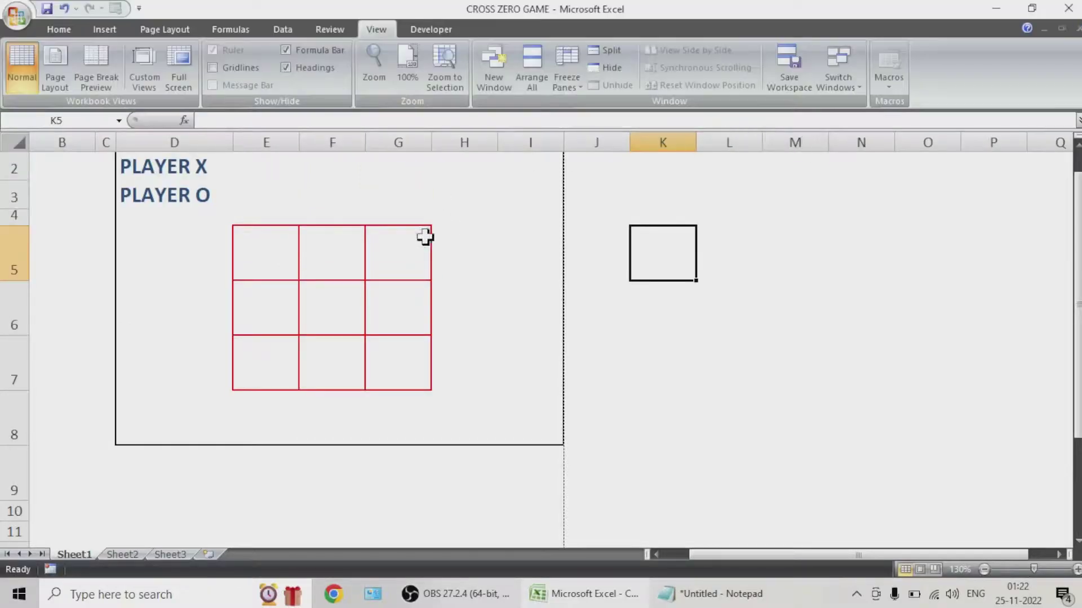
Zoom the sheet to 145% with the whole title in view and minimize the ribbon
scroll(446, 260, "up", 1)
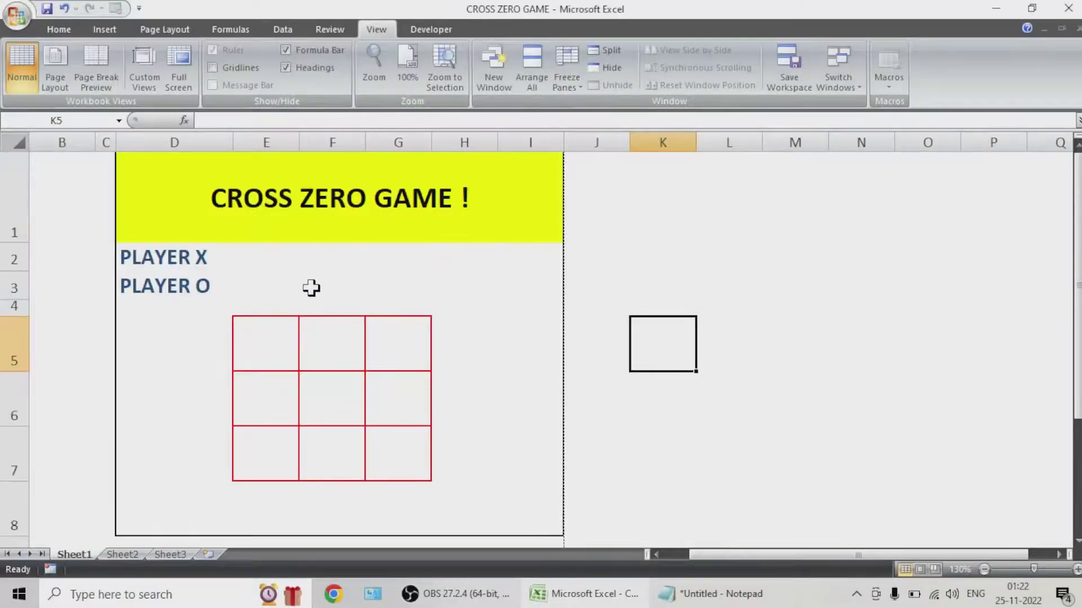
scroll(310, 289, "up", 1)
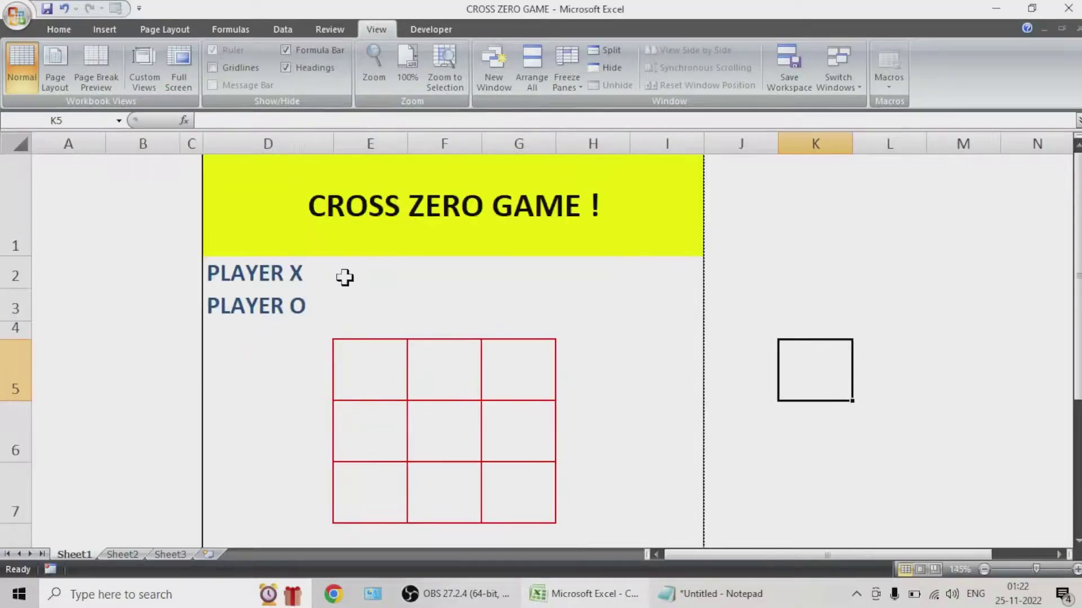
right_click(721, 23)
left_click(755, 63)
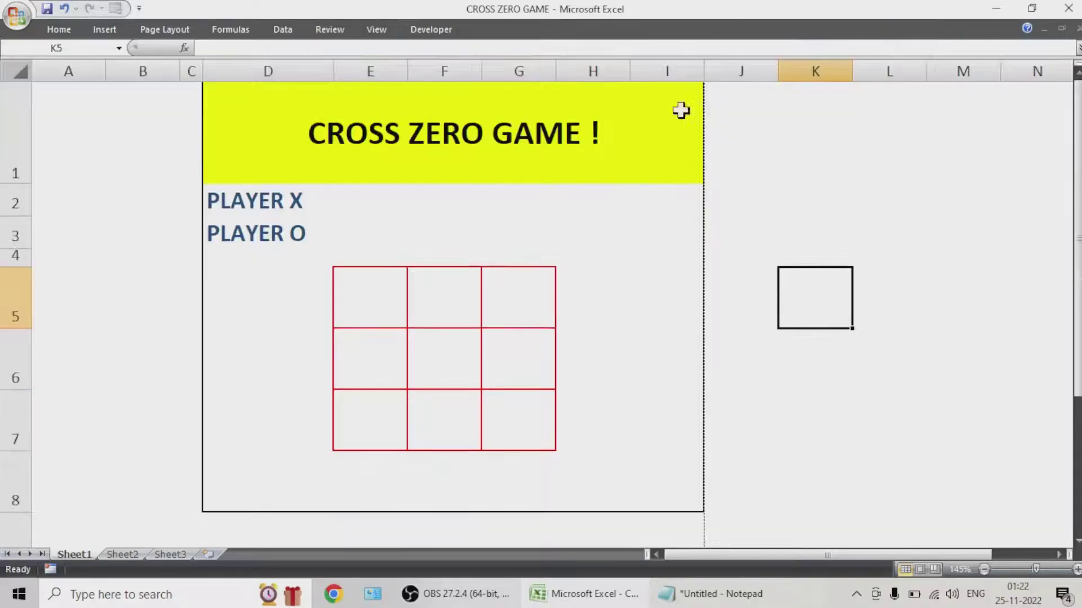
Enter the opening test moves on the board: X in E5, O in F5, X in F6 and O in G7
left_click(364, 307)
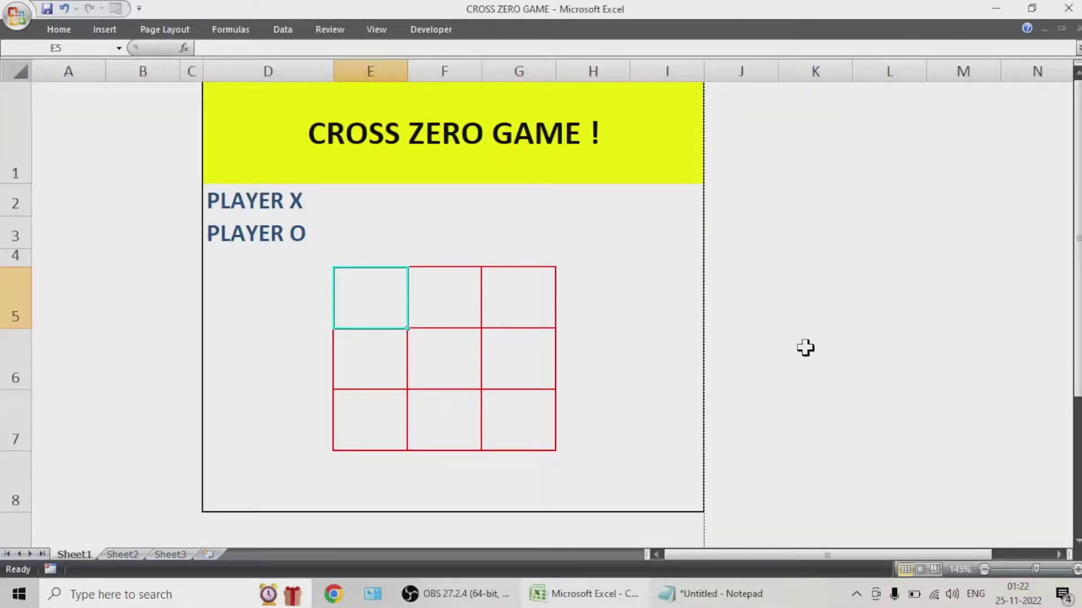
type("X")
key("Tab")
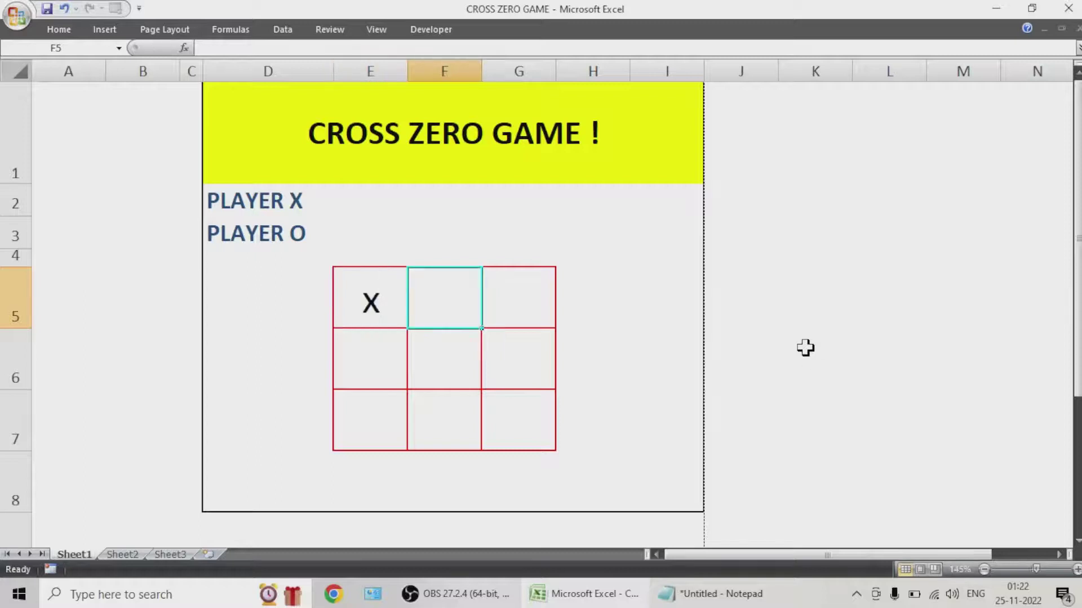
type("O")
key("Return")
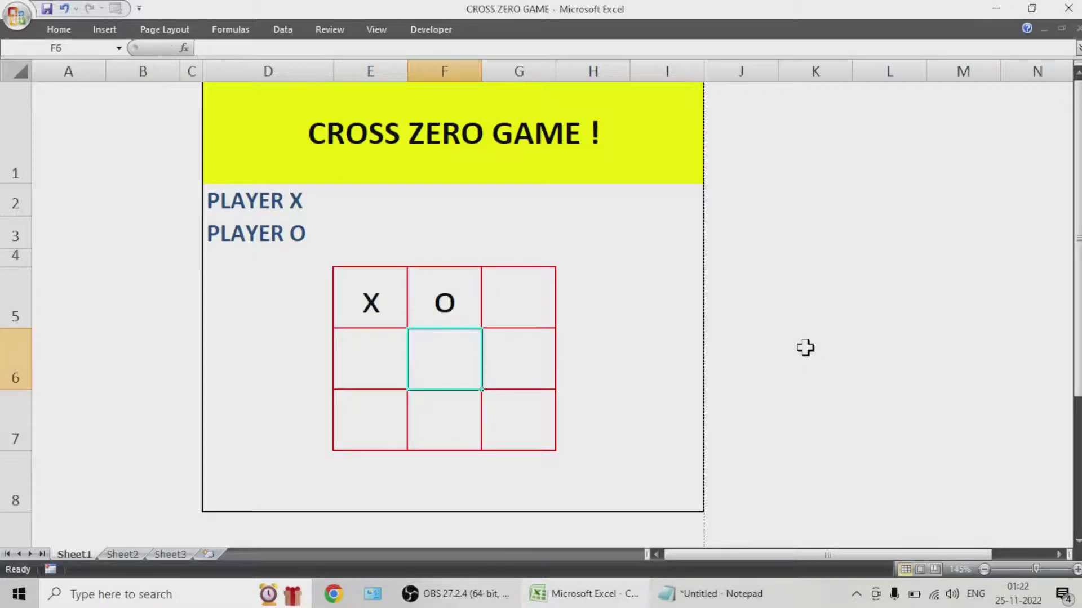
type("x")
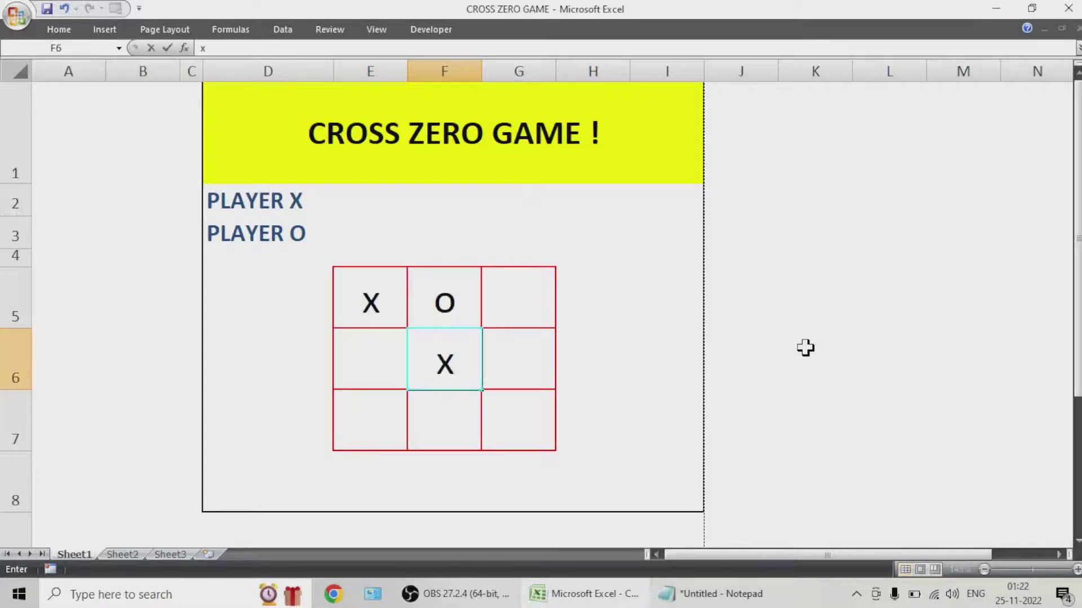
key("Return")
key("Right")
type("O")
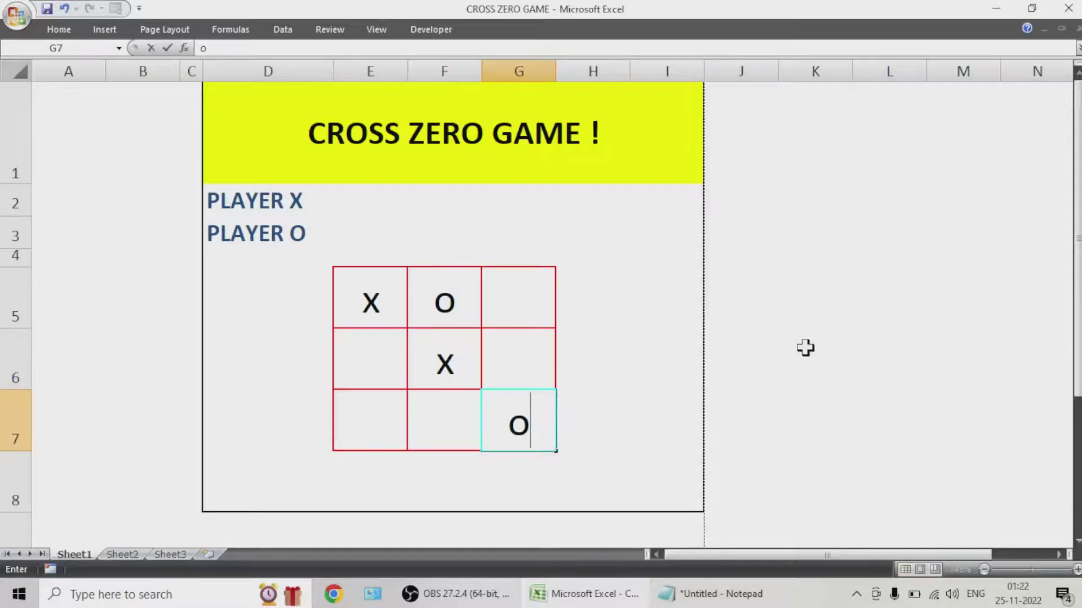
key("Left")
Enter the next X move in the board's upper-right cell G5
key("Left")
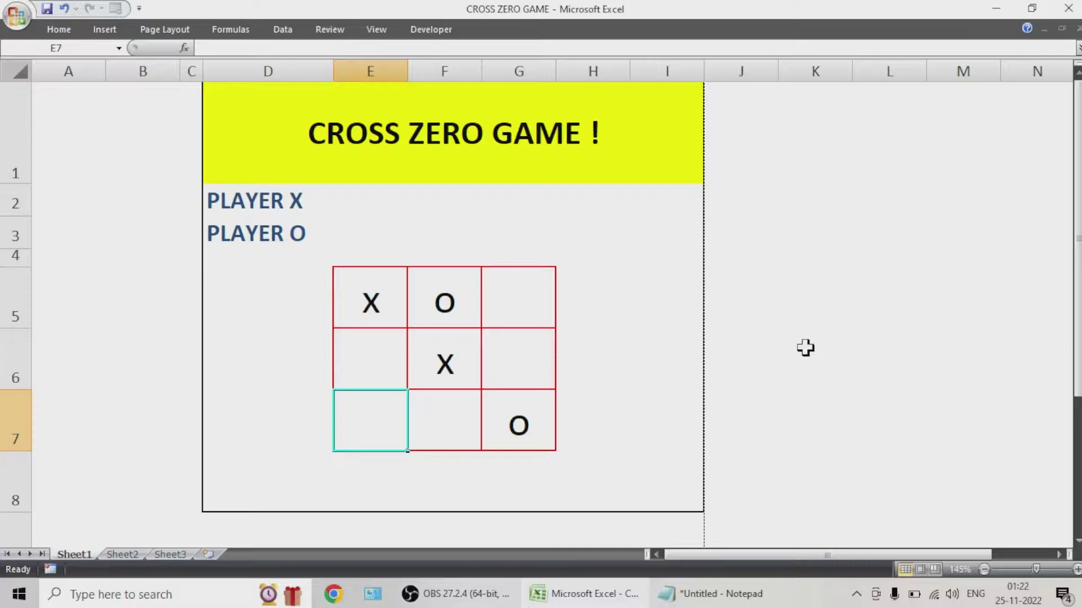
key("Right")
key("Up")
key("Up")
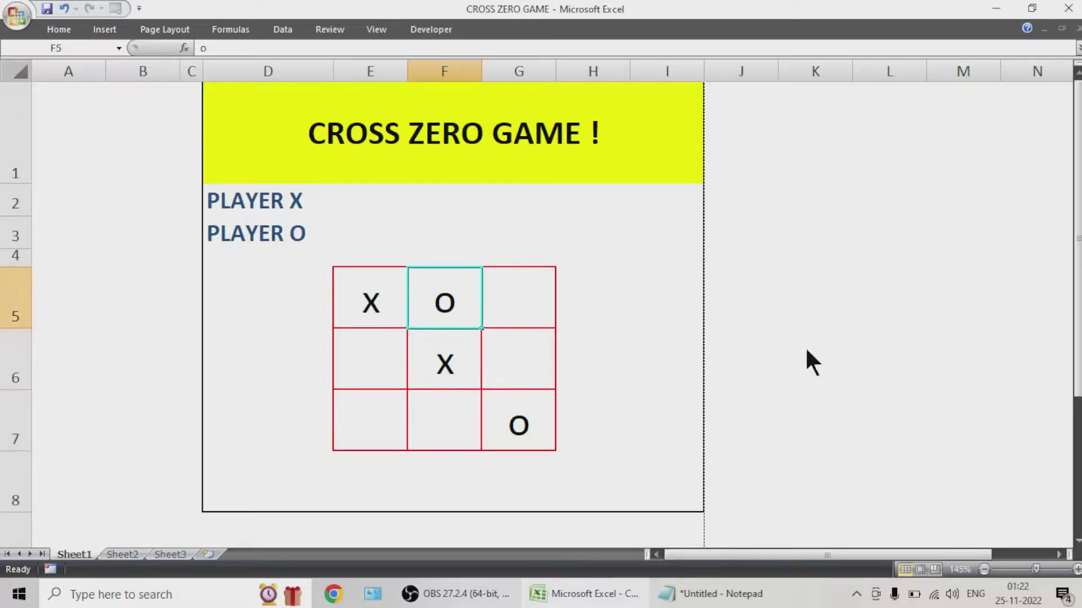
key("Right")
type("X")
key("Return")
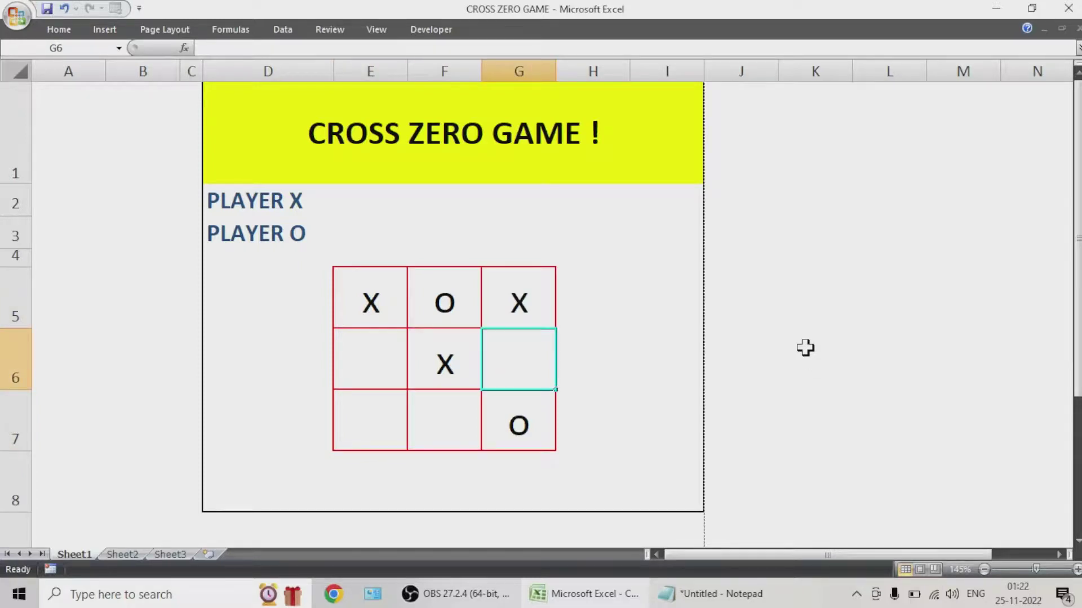
Enter O in E6 and X in E7 to complete a diagonal line for player X
key("Down")
key("Left")
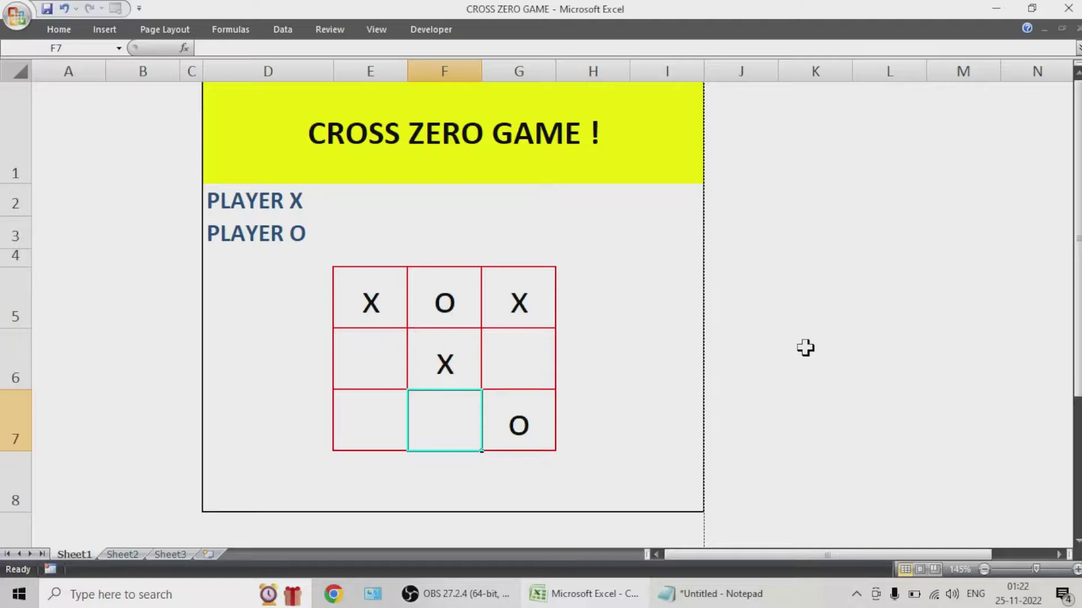
key("Left")
key("Up")
type("O")
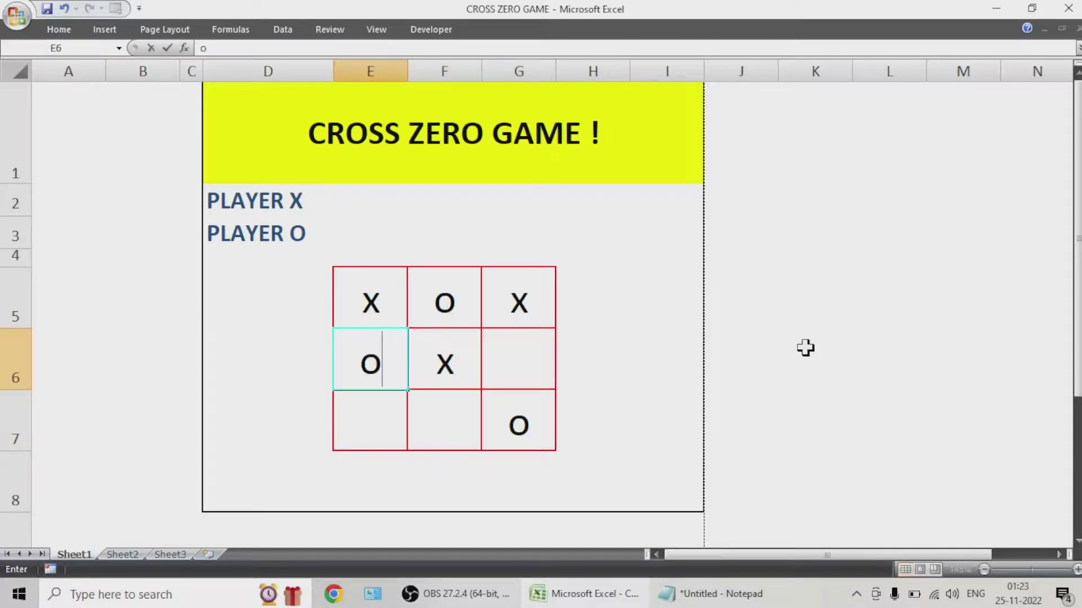
key("Return")
type("X")
key("Right")
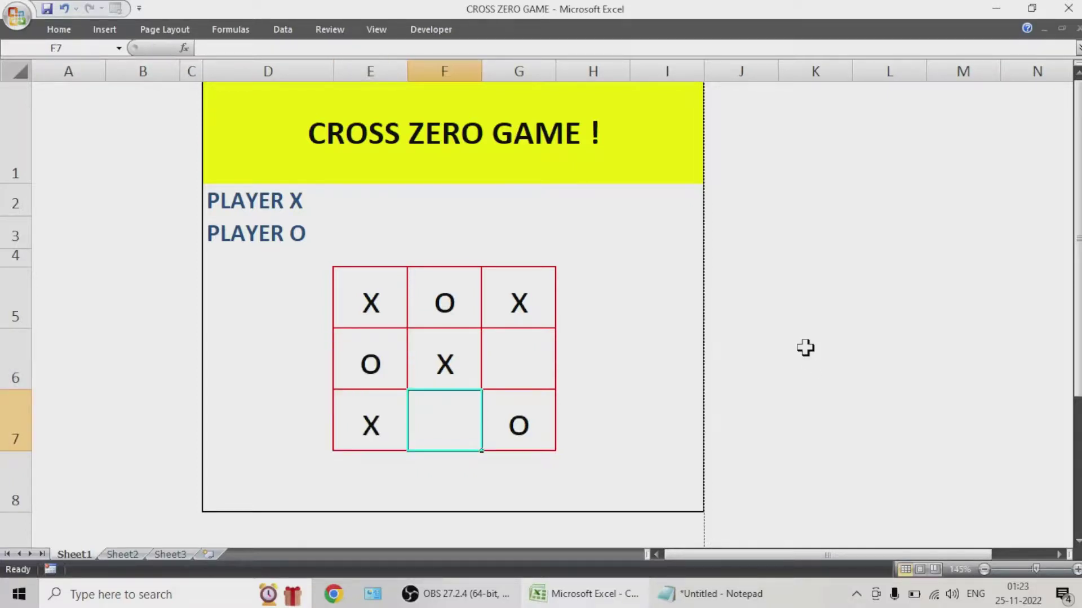
Examine the Player X result cell and the board entries in E5:G7 for the completed diagonal line
key("Right")
key("Right")
key("Up")
key("Up")
key("Up")
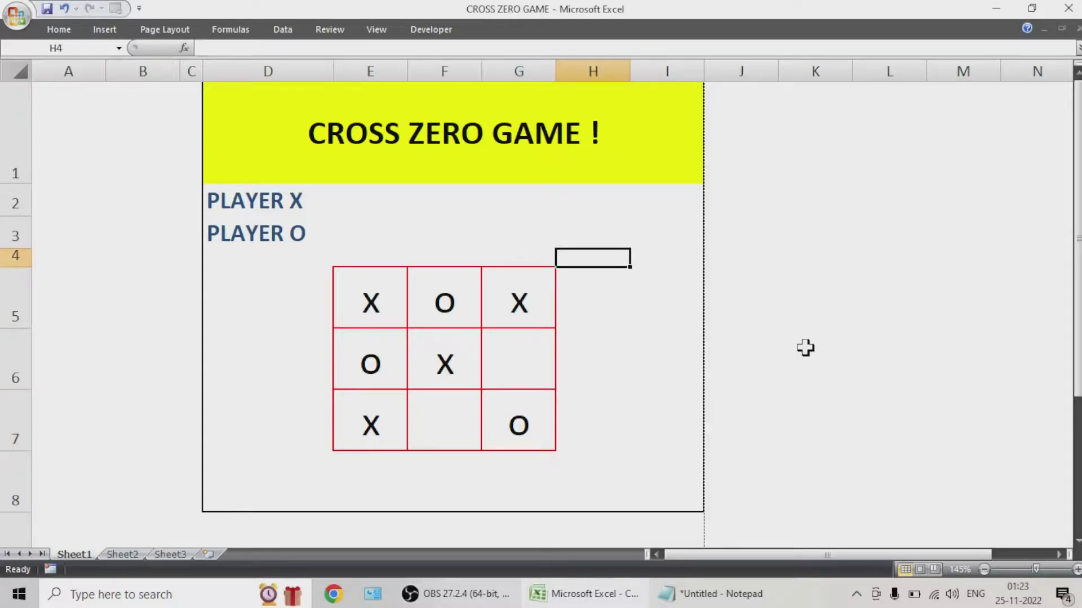
left_click(323, 209)
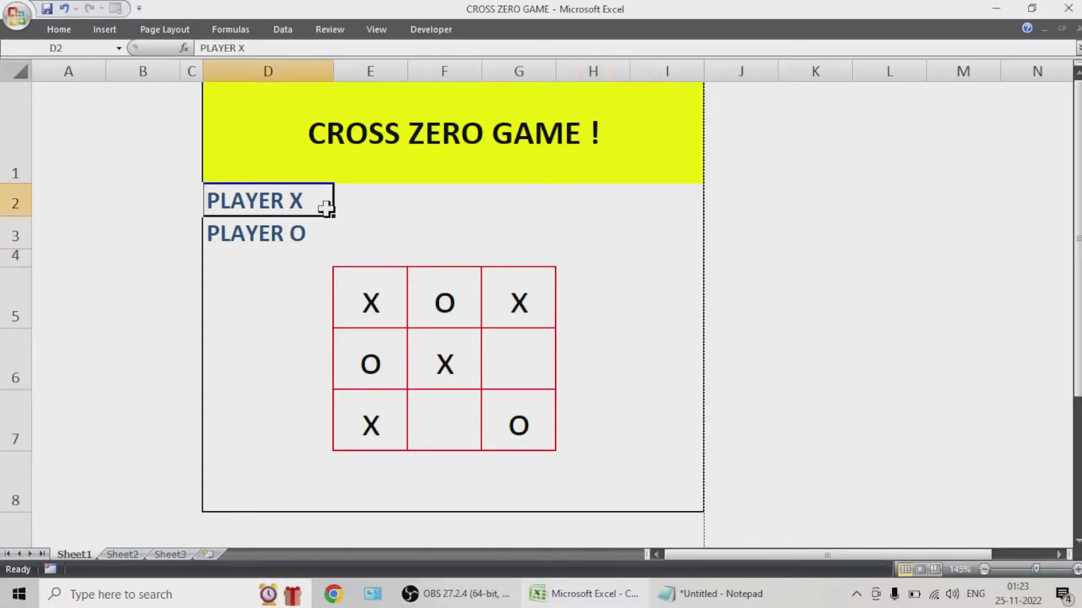
left_click(341, 207)
left_click_drag(518, 310, 379, 398)
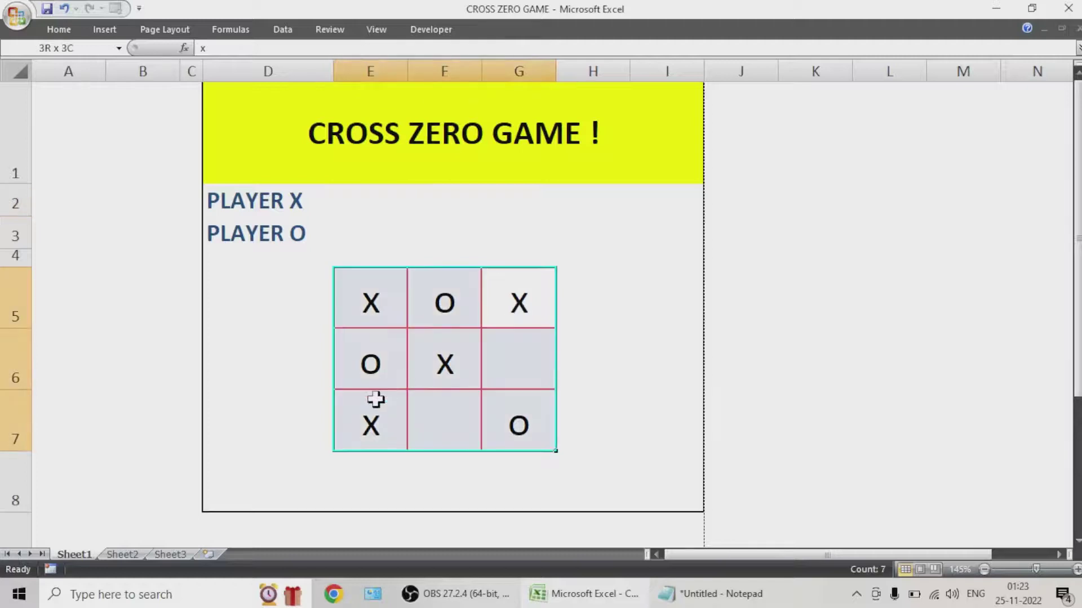
left_click(439, 371)
left_click_drag(362, 307, 519, 425)
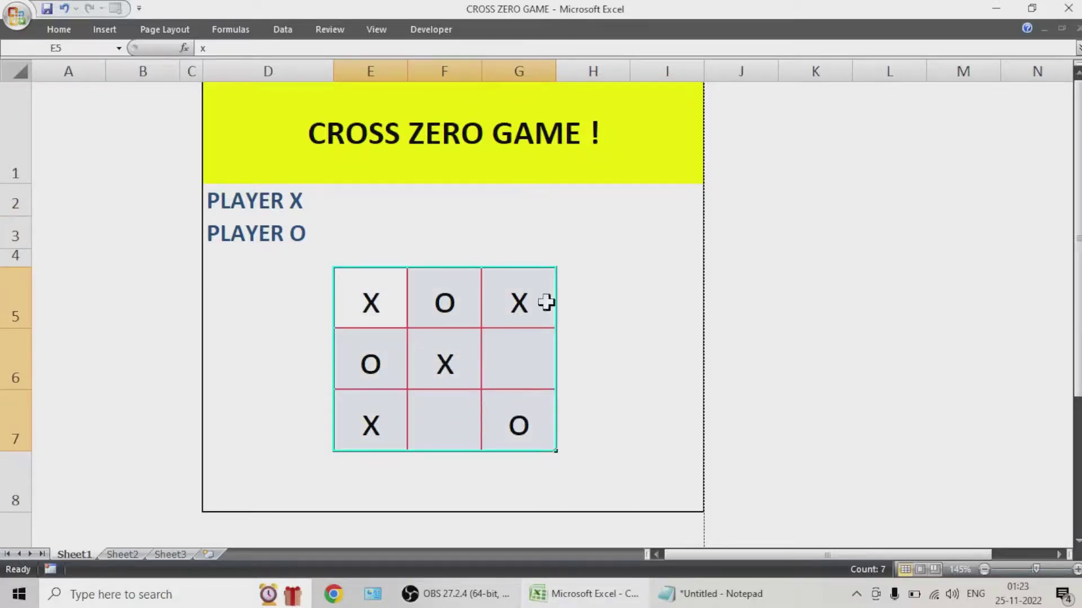
left_click(689, 342)
Restore the full ribbon and set the font colour of the hidden line checks in H5:I8 to black
left_click_drag(576, 287, 632, 484)
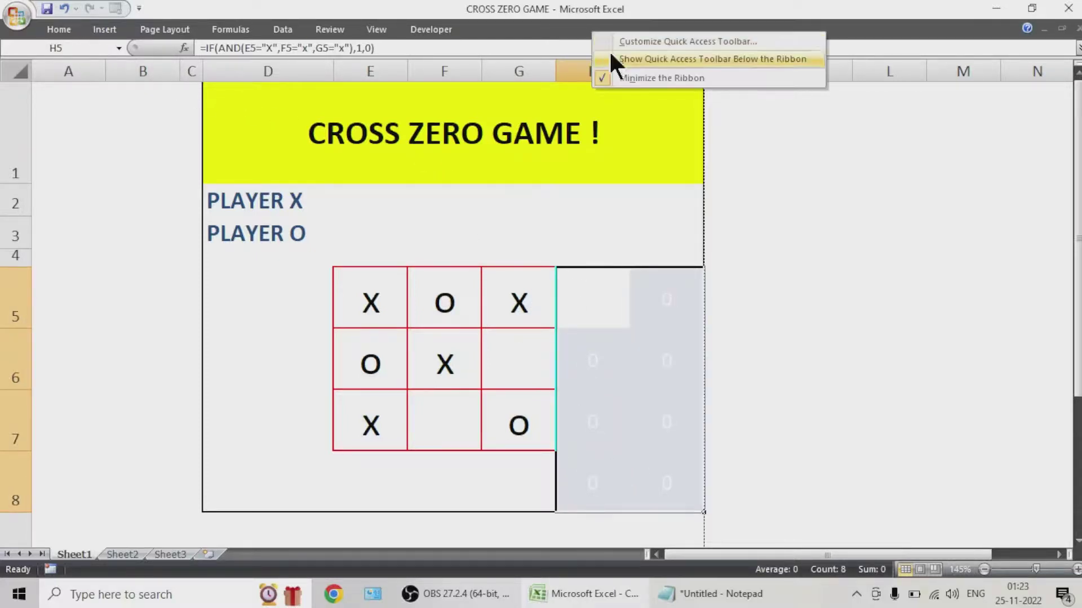
left_click(613, 75)
scroll(584, 267, "down", 1)
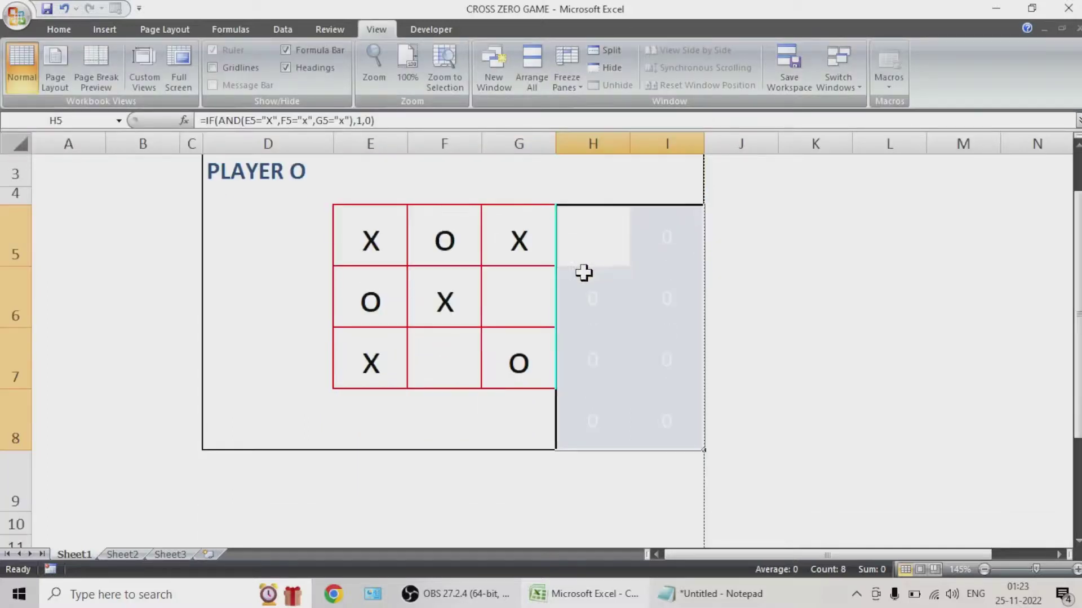
scroll(584, 272, "up", 1)
left_click(59, 28)
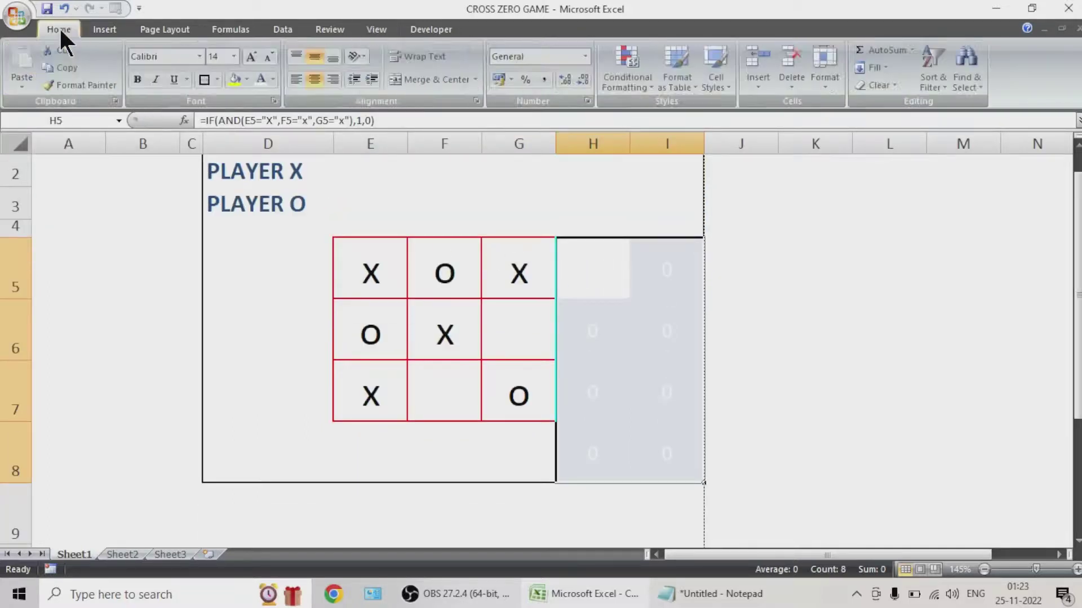
left_click(273, 83)
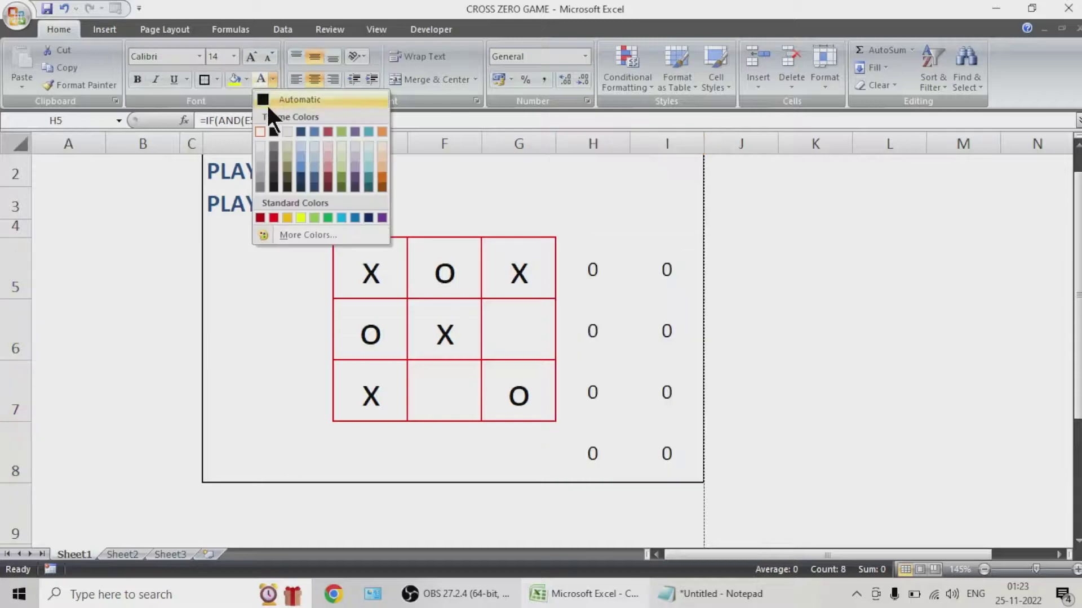
left_click(274, 126)
Apply the same black font colour to the hidden line checks in E8:I11 below the board
scroll(615, 387, "down", 1)
left_click_drag(362, 406, 647, 535)
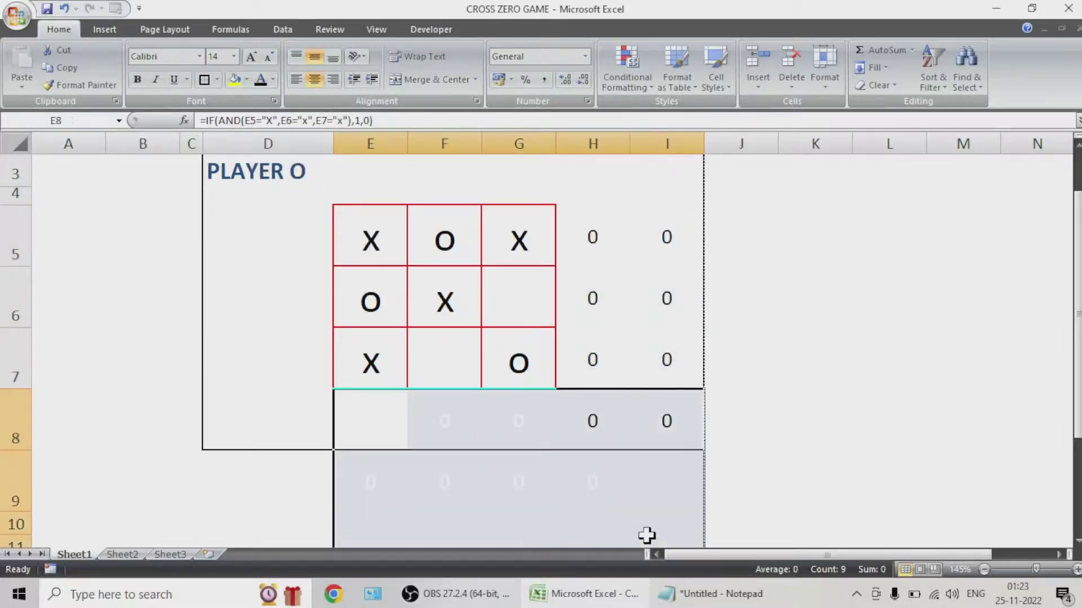
left_click(259, 79)
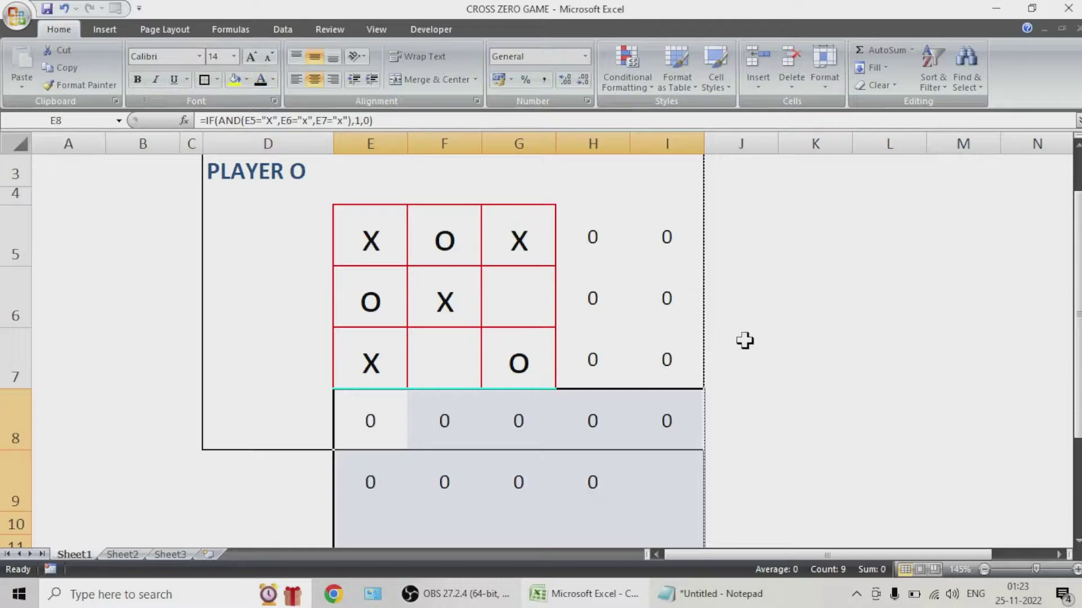
Review the diagonal check formula in H8 and copy that cell into D8
scroll(732, 355, "down", 1)
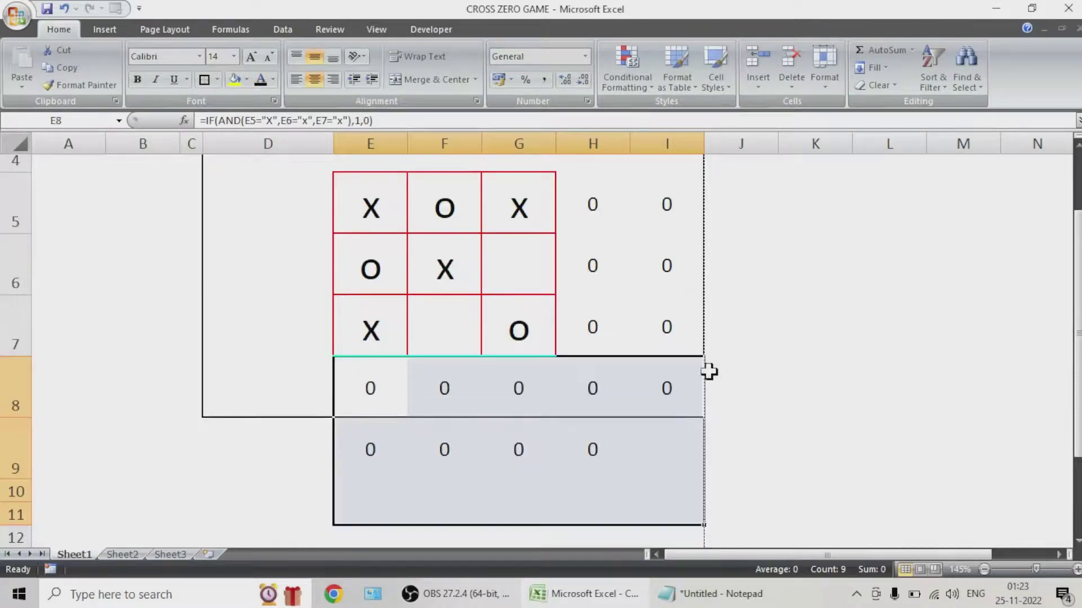
double_click(570, 388)
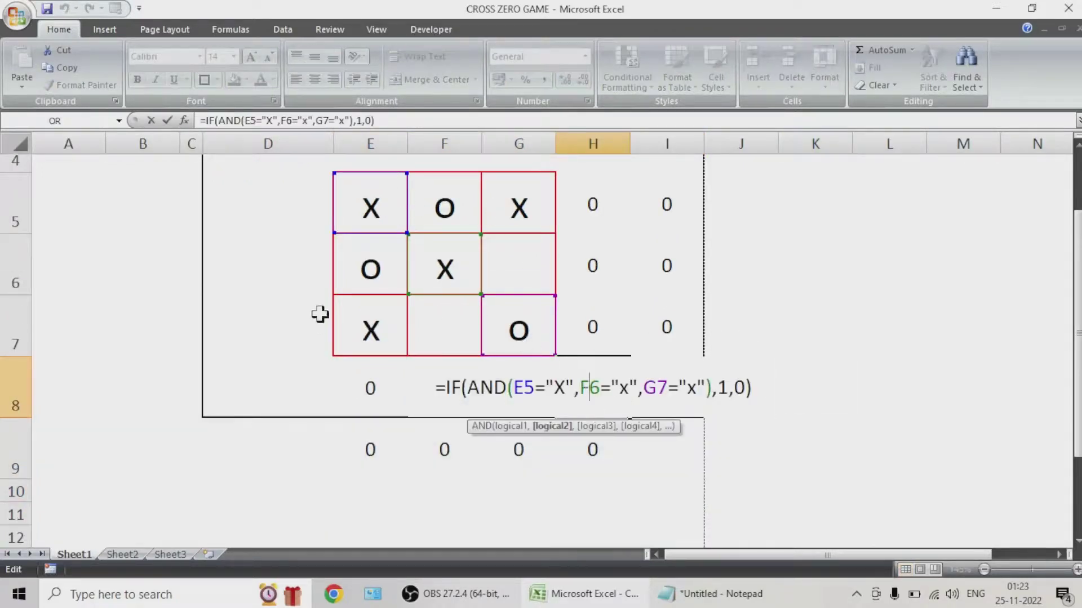
key("Escape")
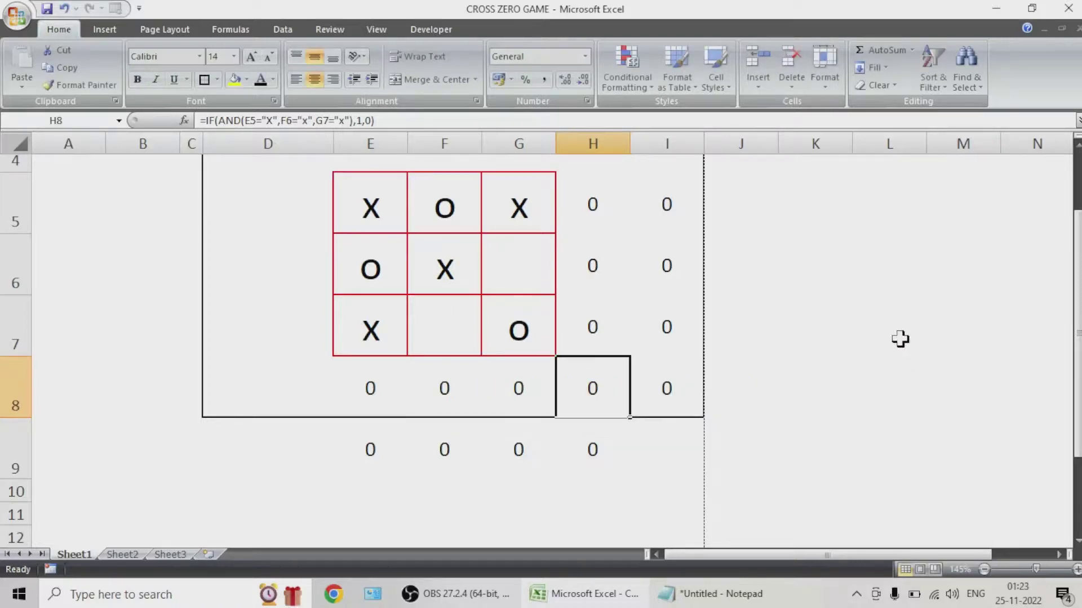
key("ctrl+c")
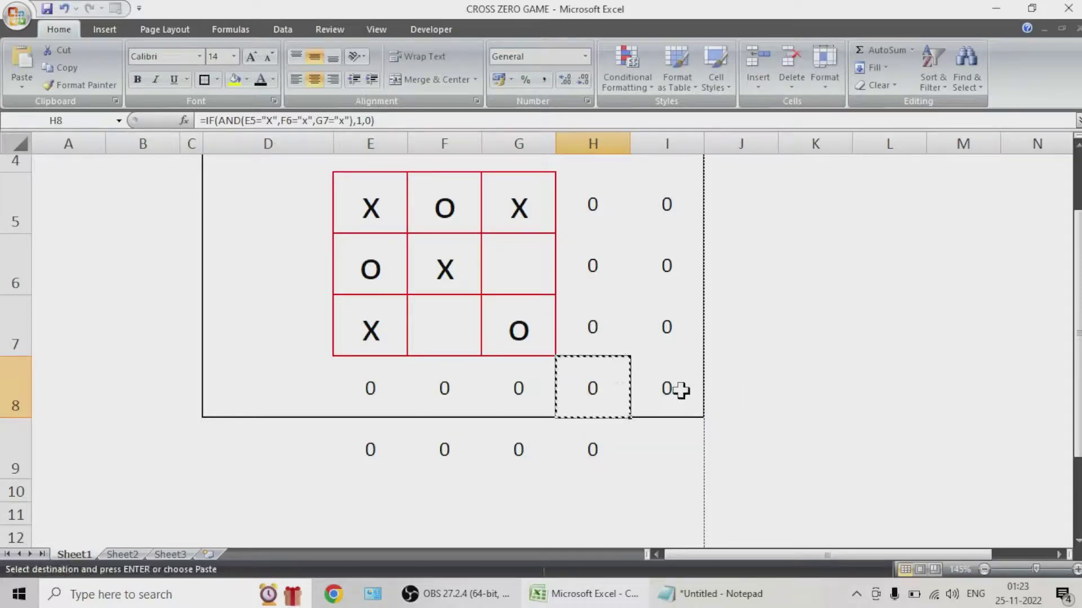
left_click(278, 389)
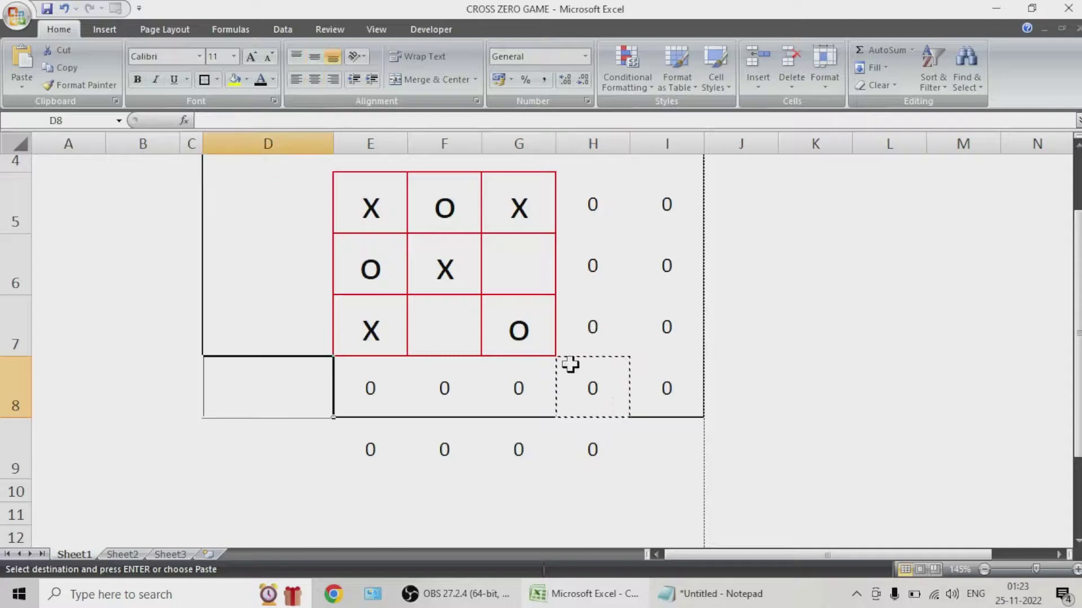
key("ctrl+v")
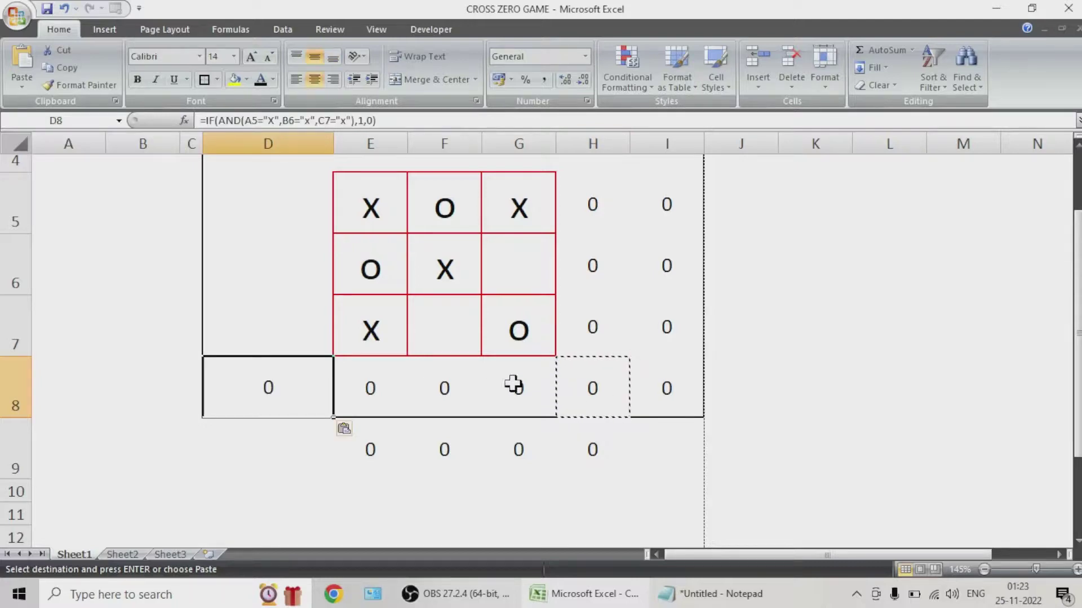
Re-point the references in D8 to the other diagonal so the formula reads =IF(AND(G5="X",F6="x",E7="x"),1,0)
double_click(268, 388)
left_click_drag(114, 203, 510, 214)
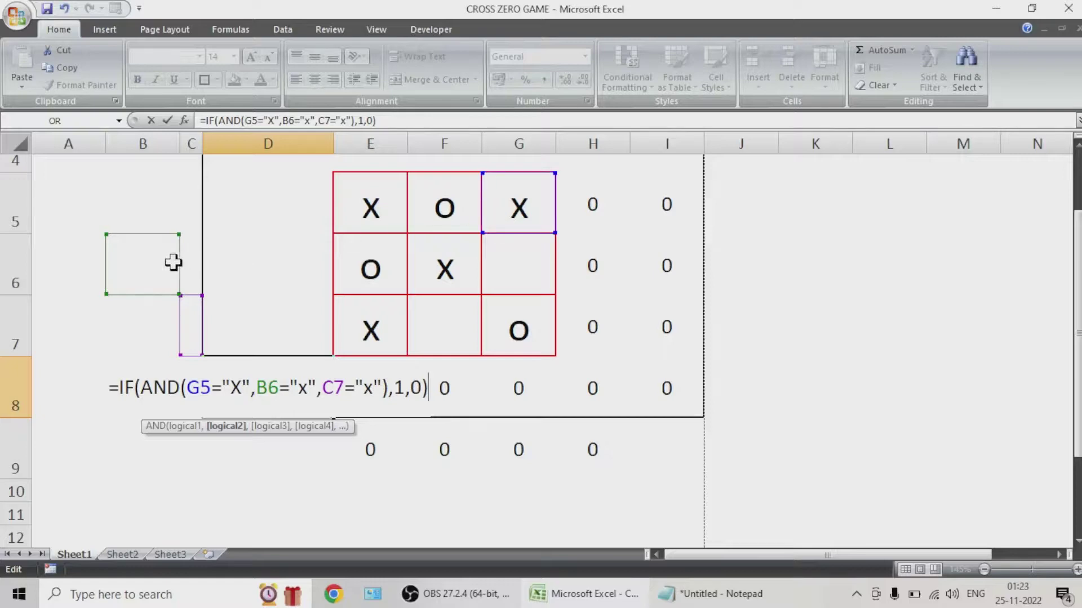
left_click_drag(179, 265, 434, 248)
left_click_drag(189, 302, 379, 317)
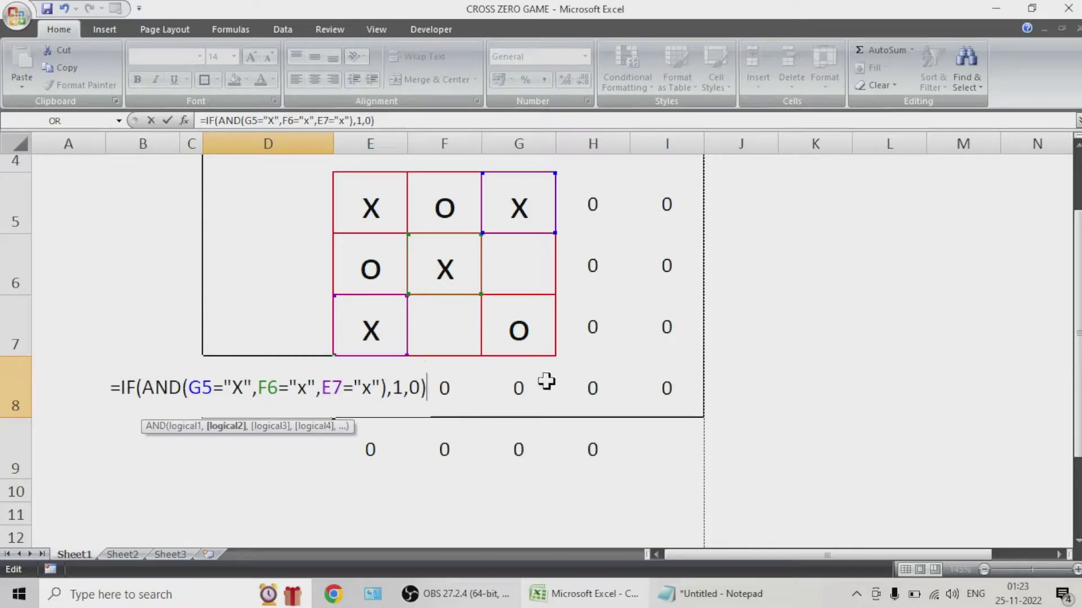
key("Return")
scroll(373, 414, "up", 1)
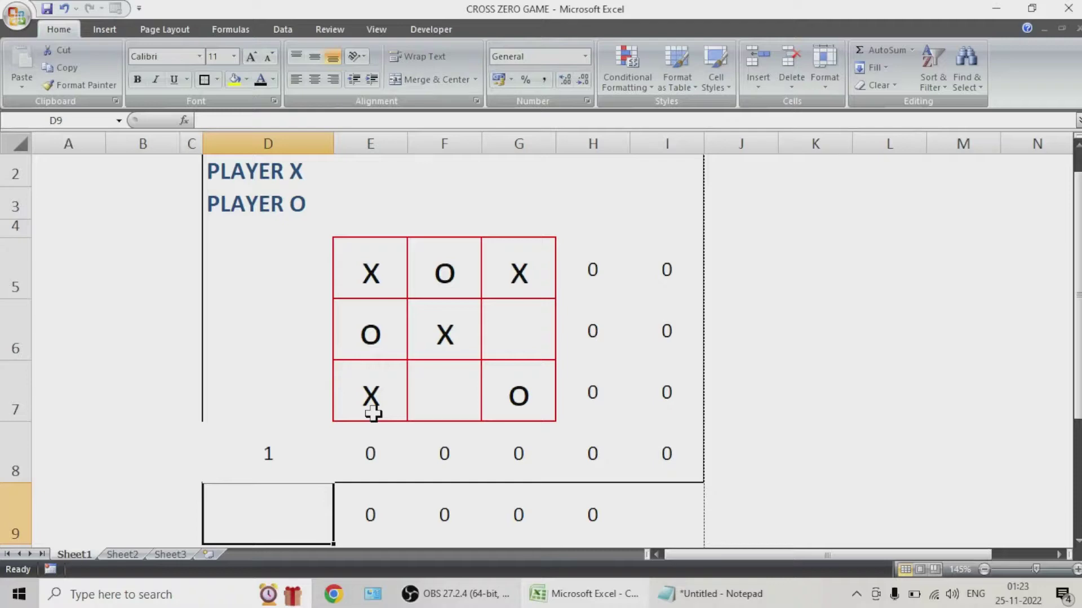
Copy the D8 check into D9 and paste its formula text over the old formula in Notepad
scroll(373, 414, "down", 1)
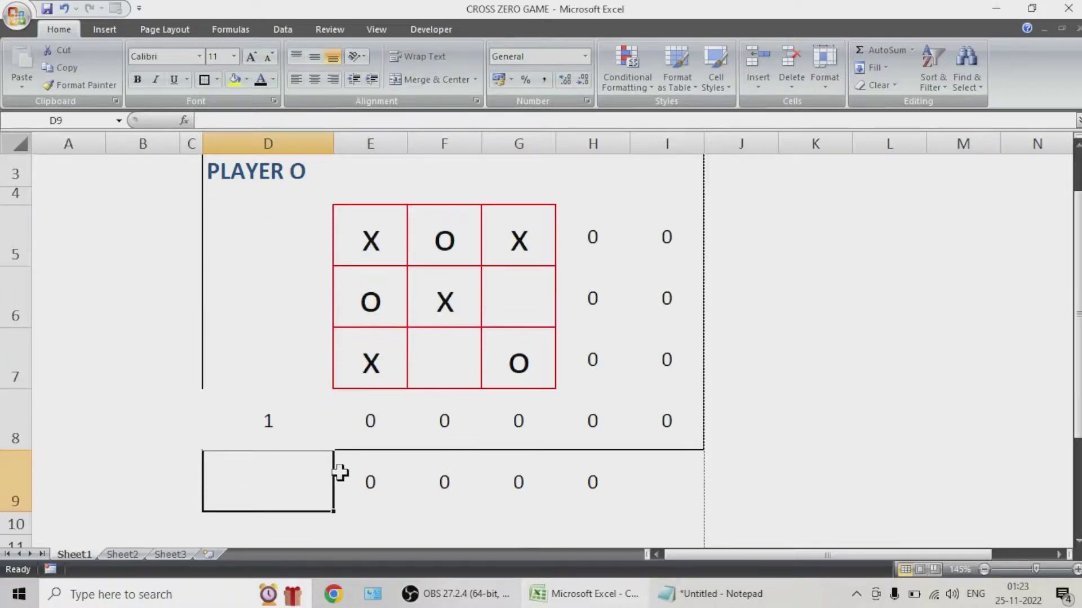
key("ctrl+v")
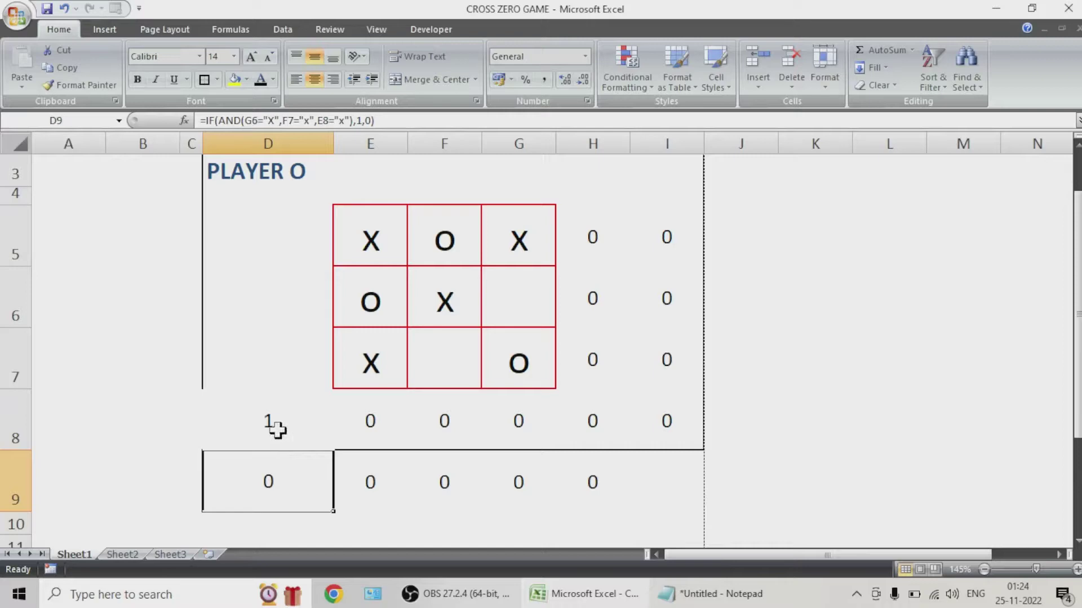
left_click(400, 121)
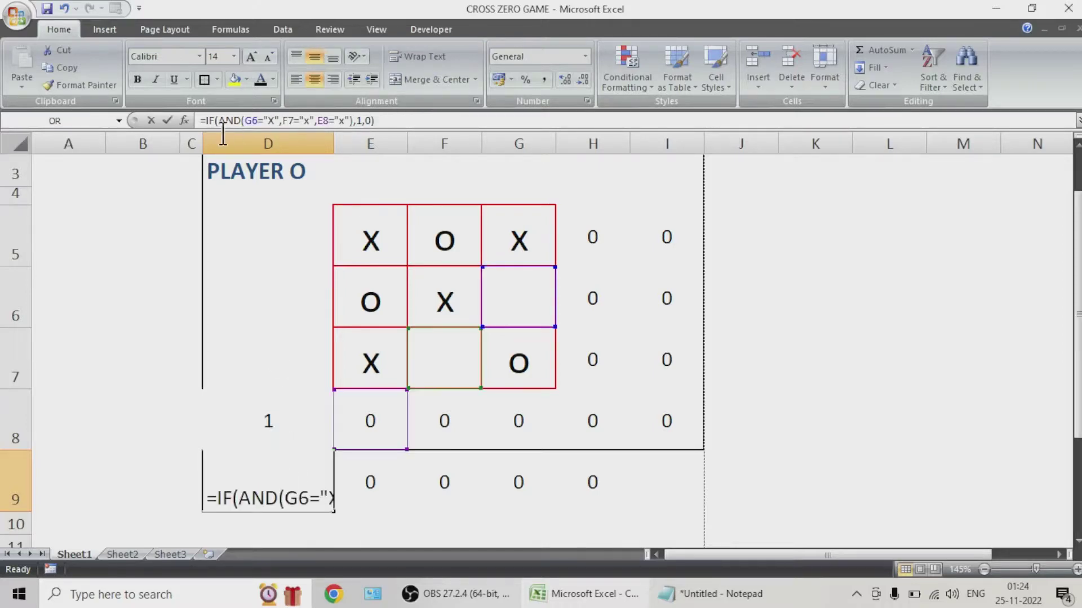
left_click(270, 120)
left_click_drag(381, 121, 175, 120)
key("ctrl+c")
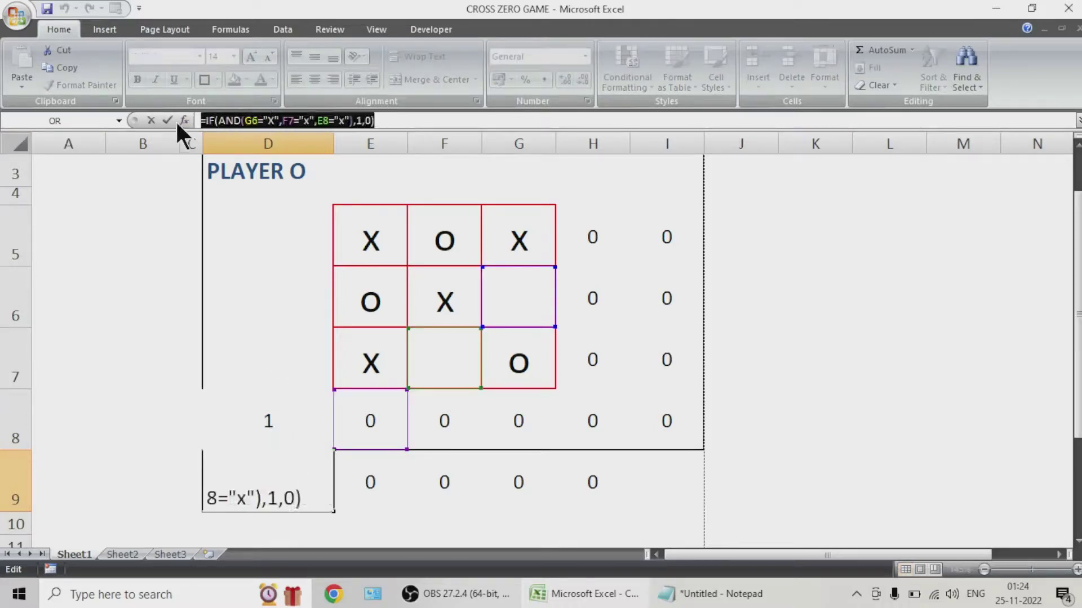
left_click(682, 596)
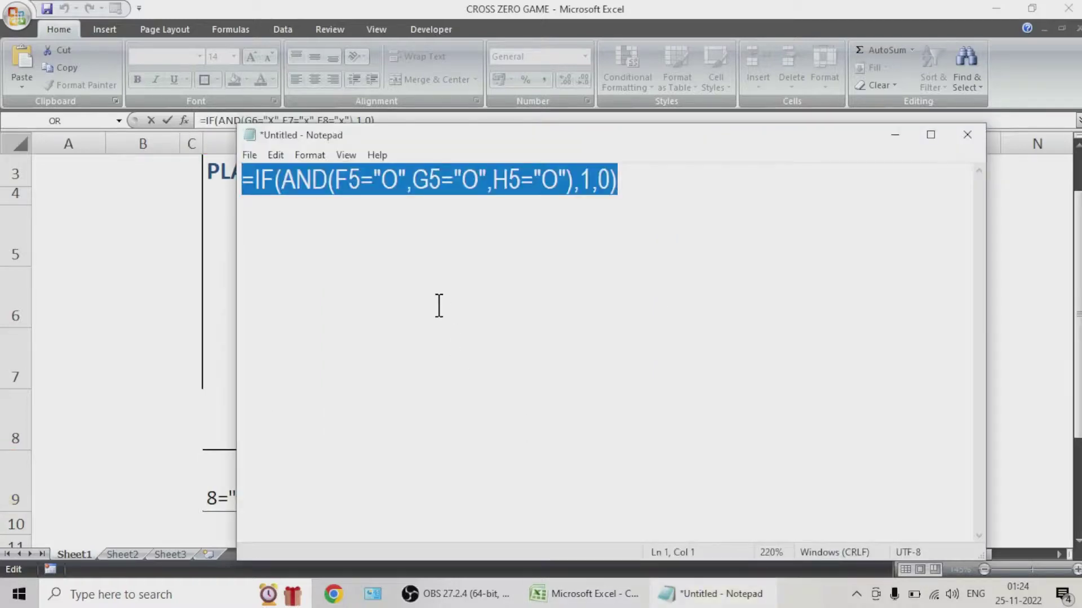
key("ctrl+v")
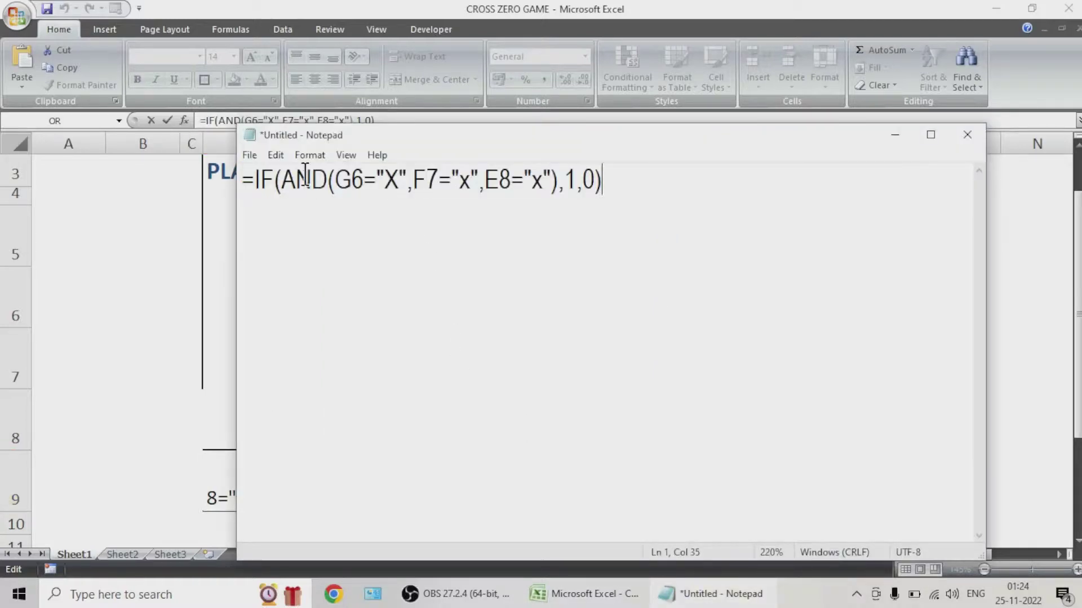
Replace every X with O in the Notepad formula and close the Replace dialog
double_click(388, 182)
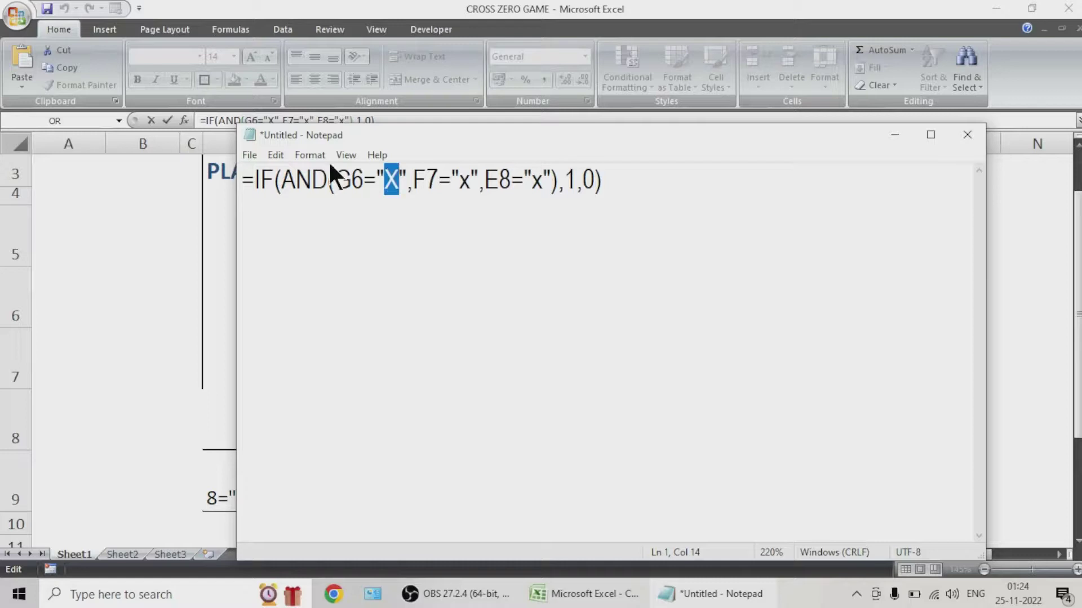
left_click(276, 155)
left_click(320, 343)
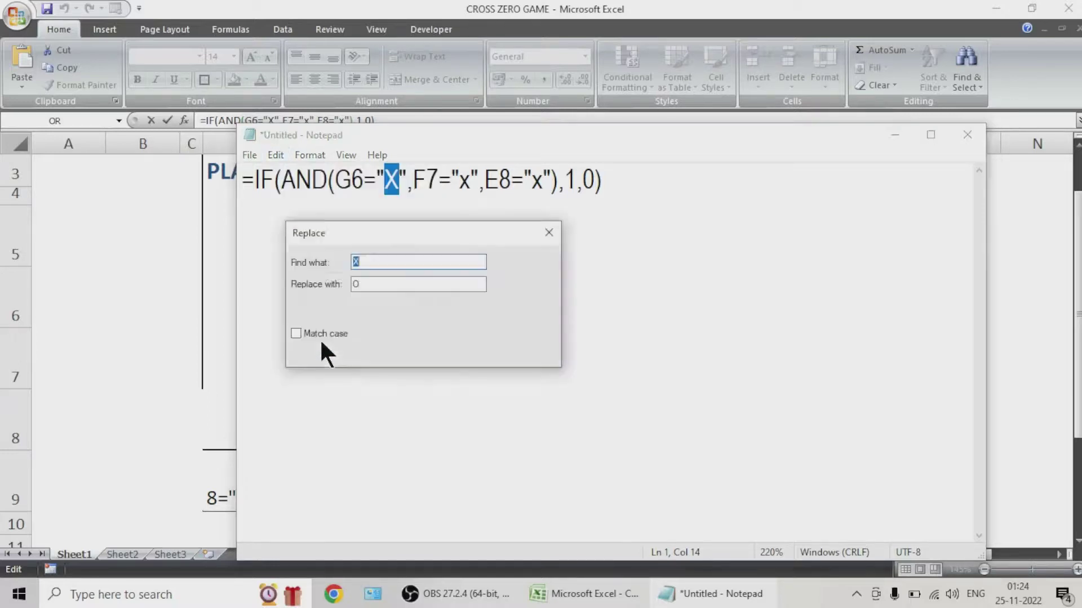
left_click(521, 304)
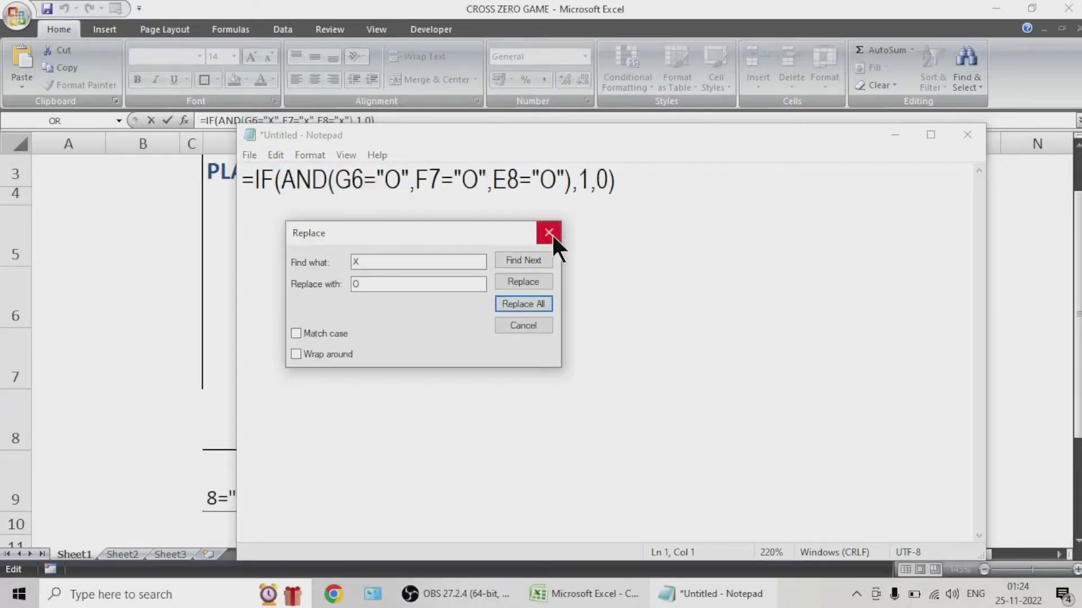
left_click(549, 233)
Return to Excel and overwrite the formula in D9 with the edited version =IF(AND(G6="O",F7="O",E8="O"),1,0)
key("ctrl+a")
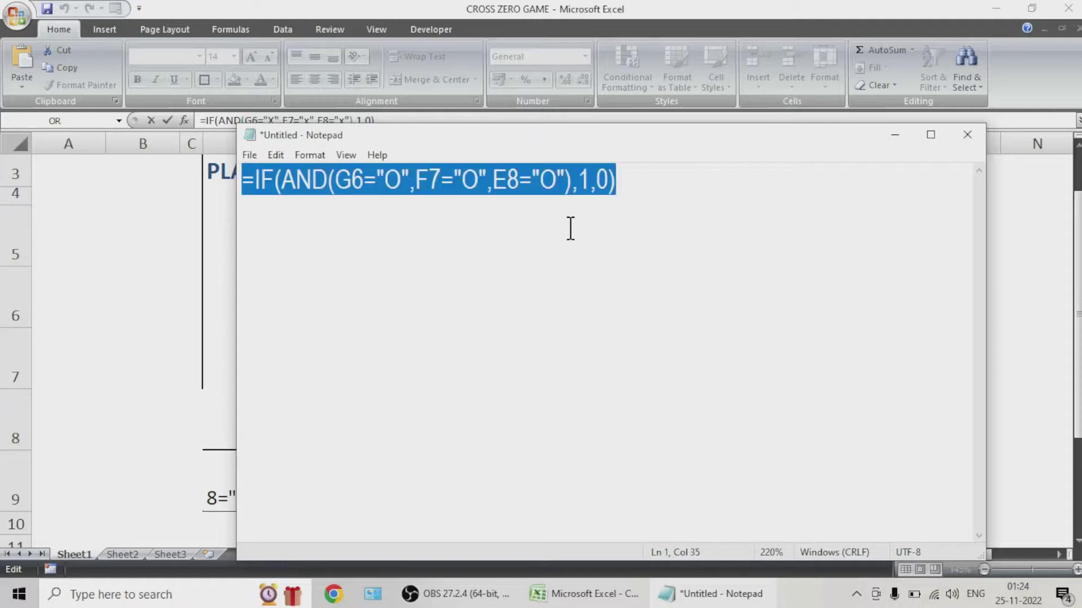
left_click(538, 22)
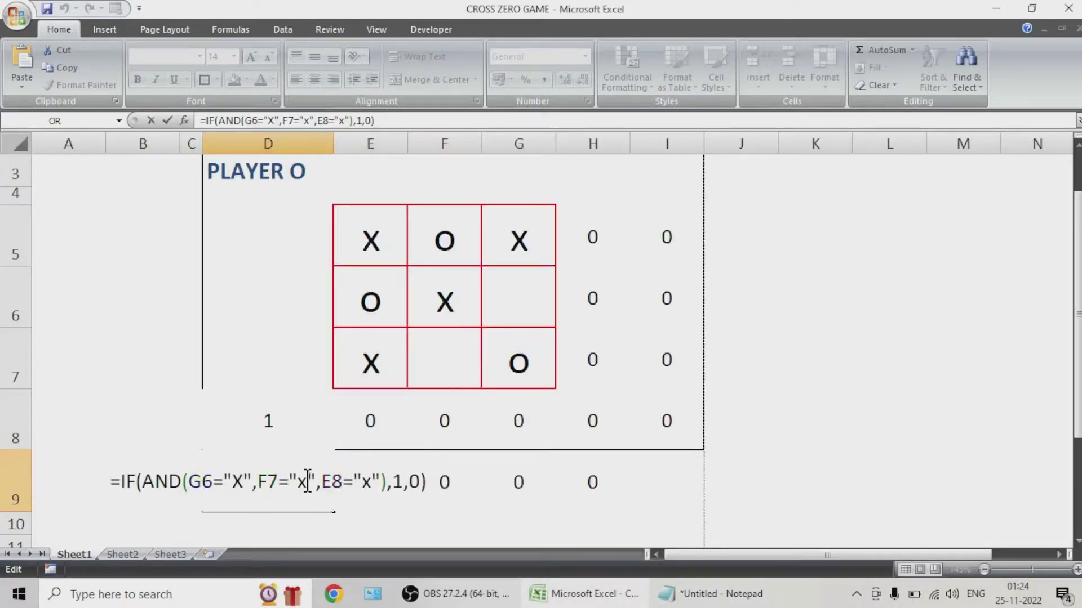
left_click_drag(411, 121, 201, 120)
key("ctrl+v")
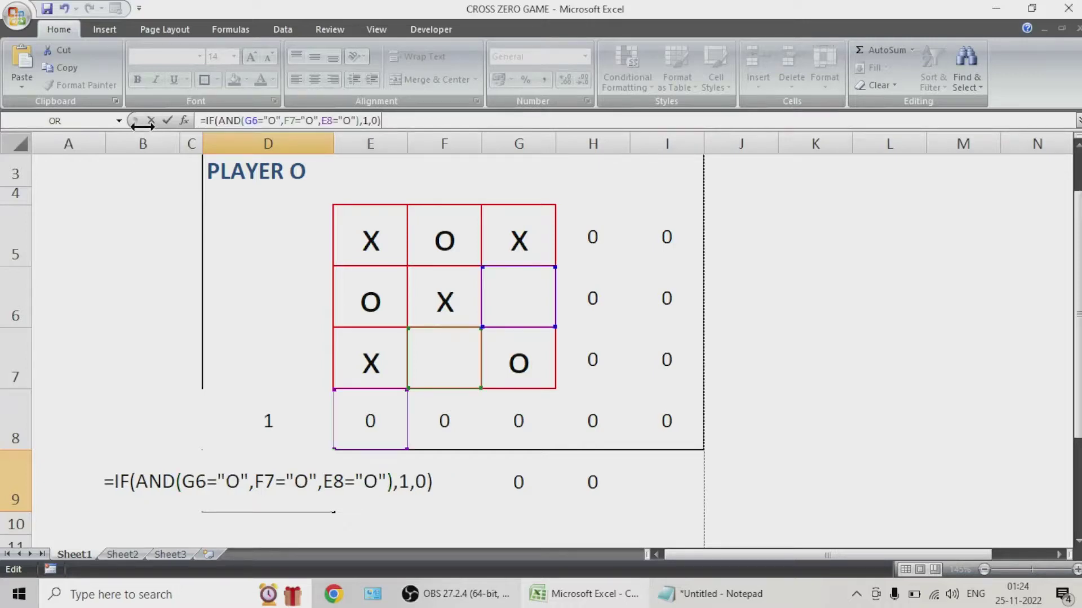
key("Return")
Re-point the references in D9 to the board's diagonal cells G5, F6 and E7 for player O
left_click(307, 476)
double_click(308, 482)
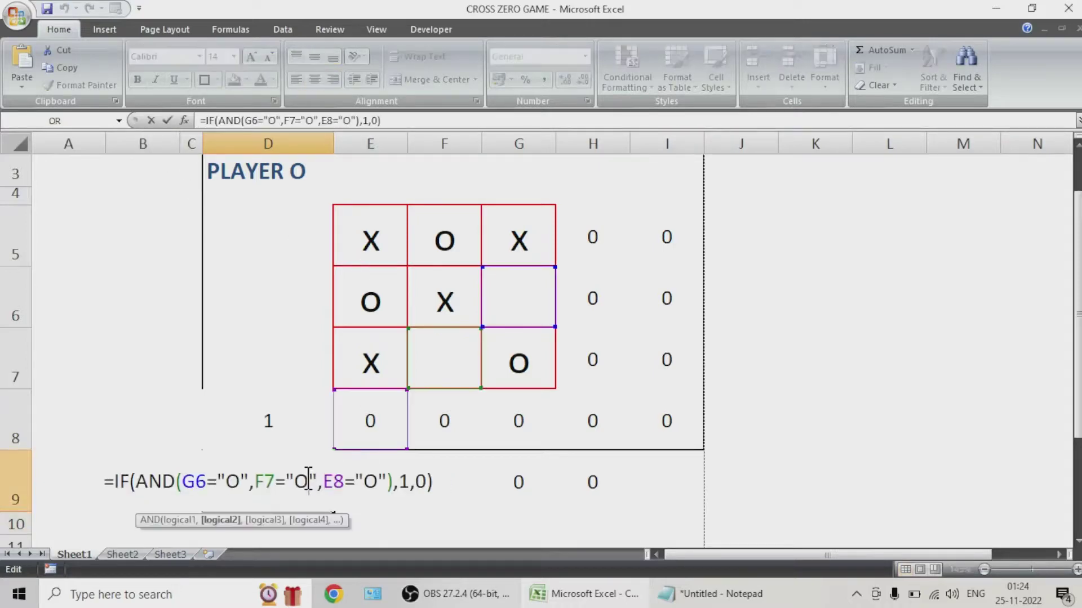
left_click_drag(408, 417, 391, 373)
left_click_drag(482, 367, 454, 299)
left_click_drag(553, 299, 538, 260)
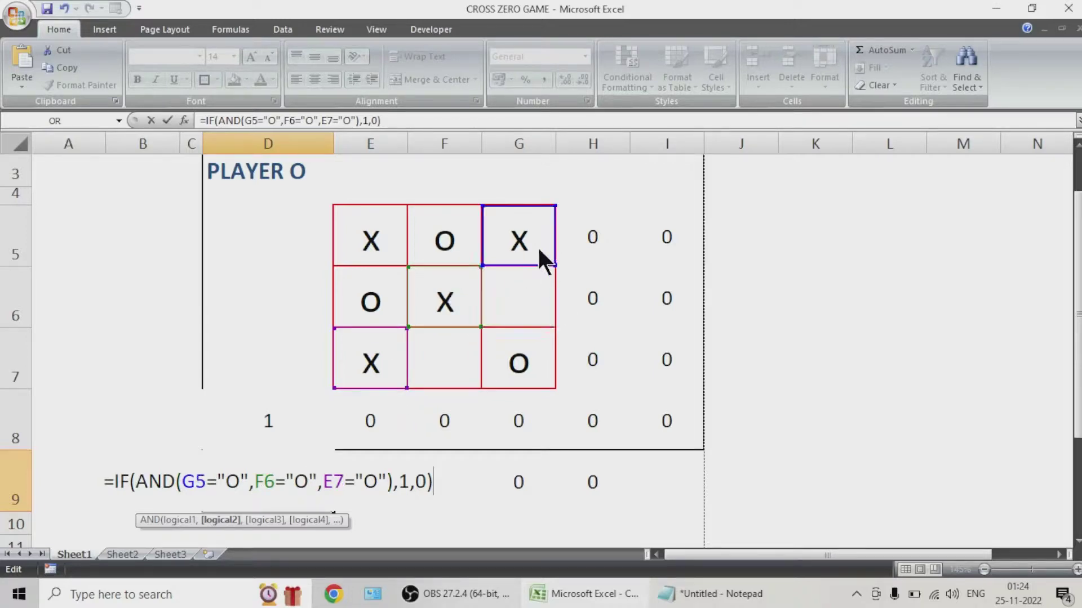
key("Return")
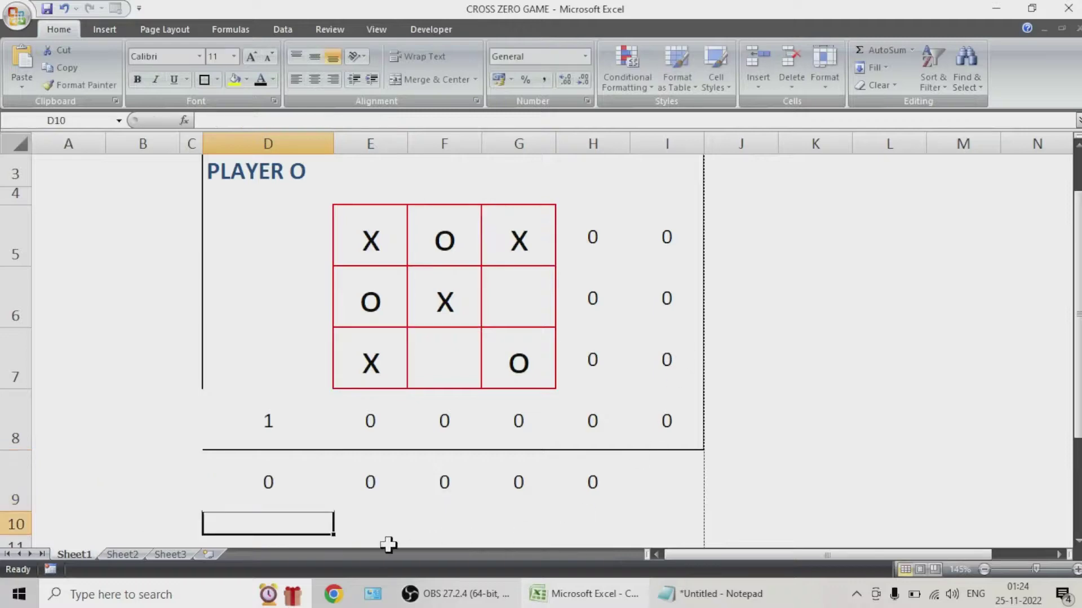
scroll(406, 414, "up", 1)
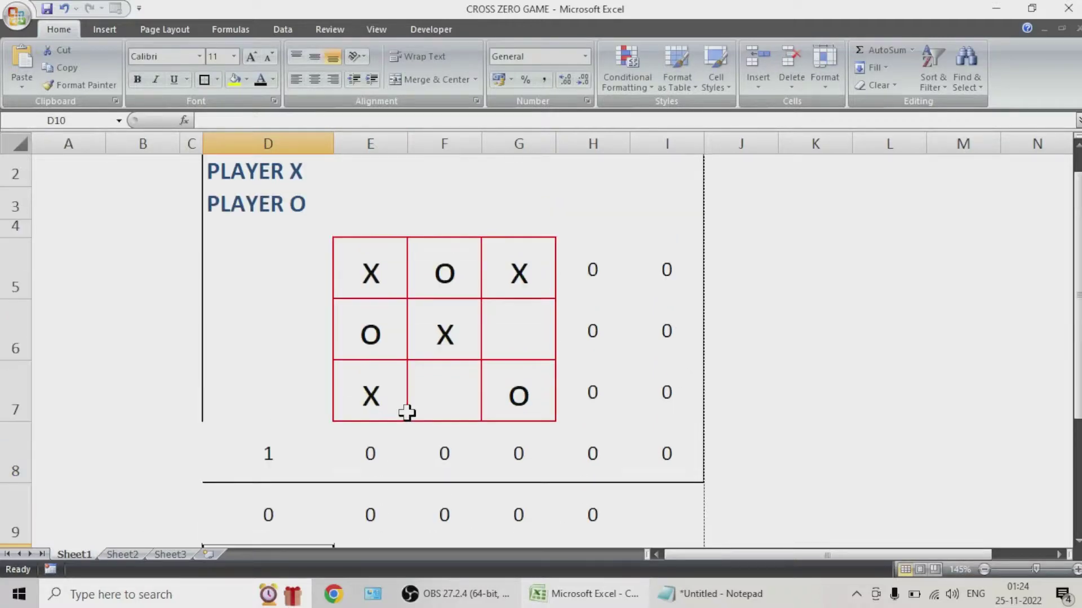
Add the condition D8=1 to the OR test of player X's "Wins !" formula in E2
scroll(406, 414, "up", 1)
left_click(351, 280)
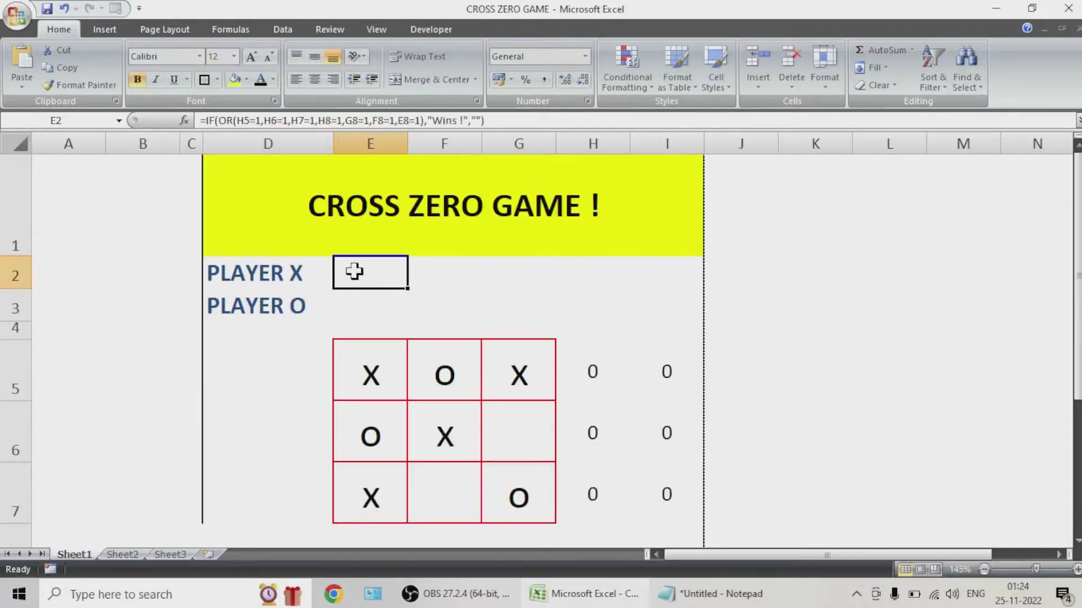
scroll(354, 272, "down", 3)
scroll(367, 271, "up", 2)
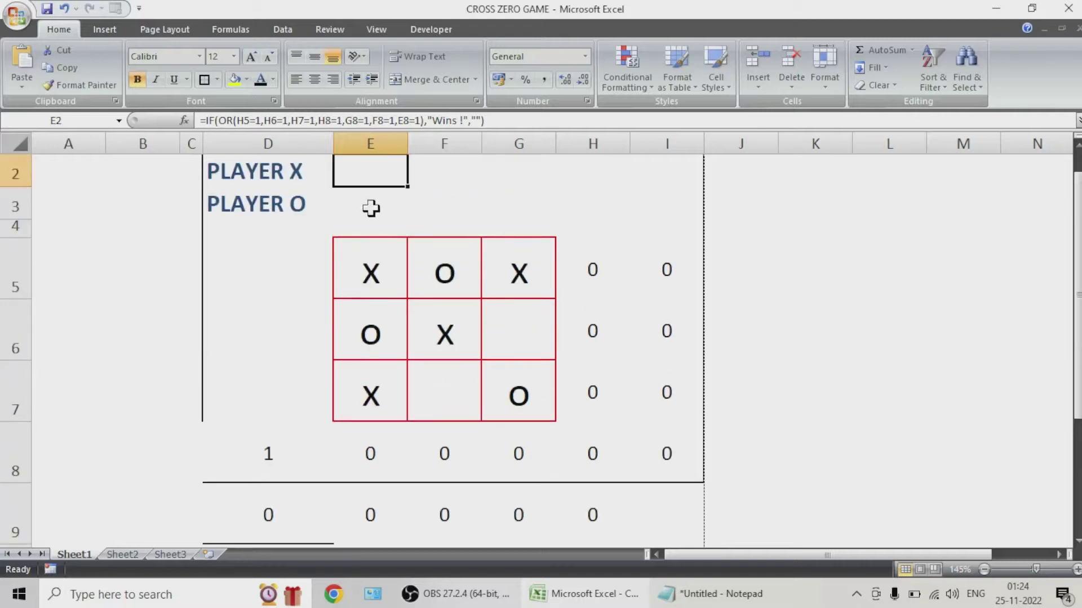
left_click(418, 120)
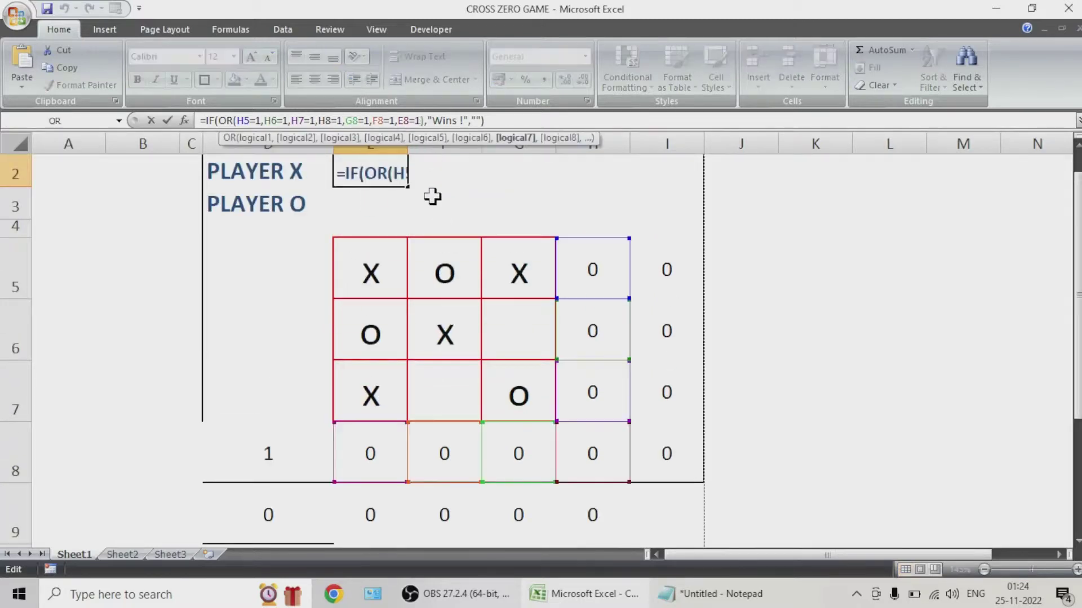
type(",")
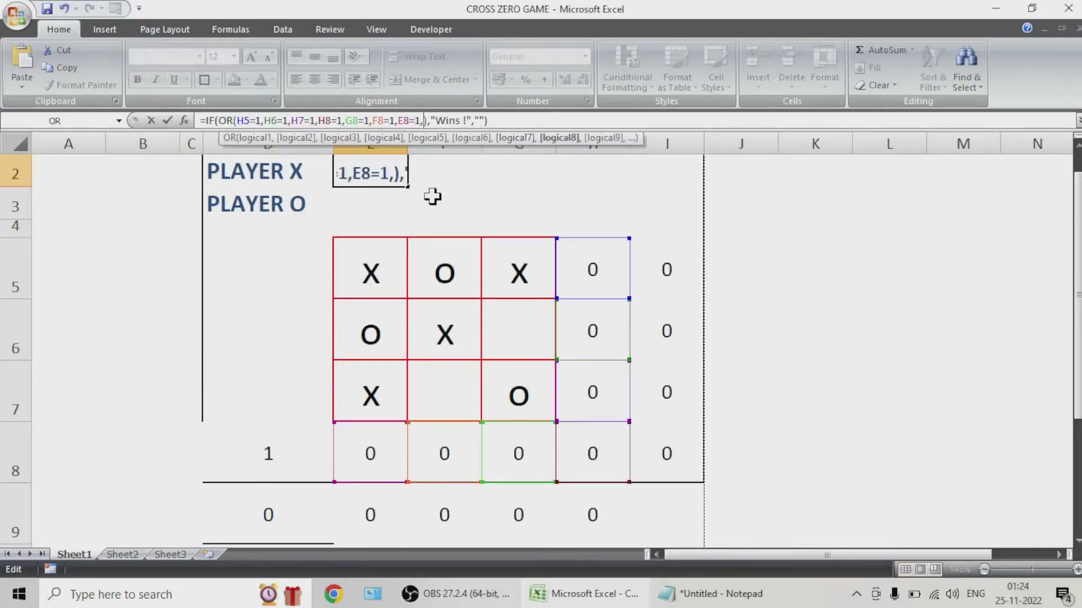
left_click(295, 461)
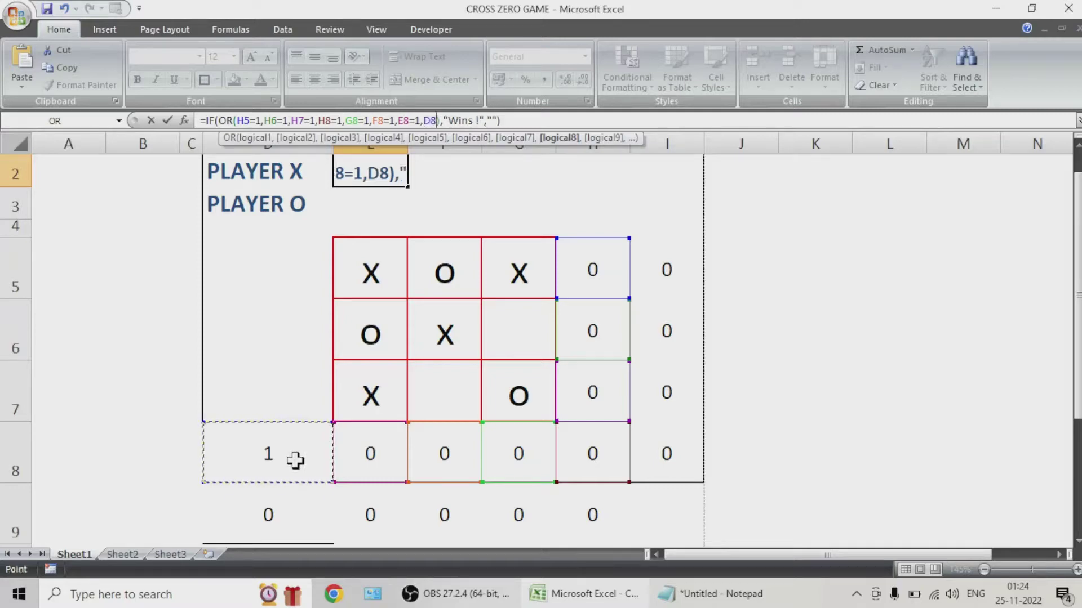
type("'1")
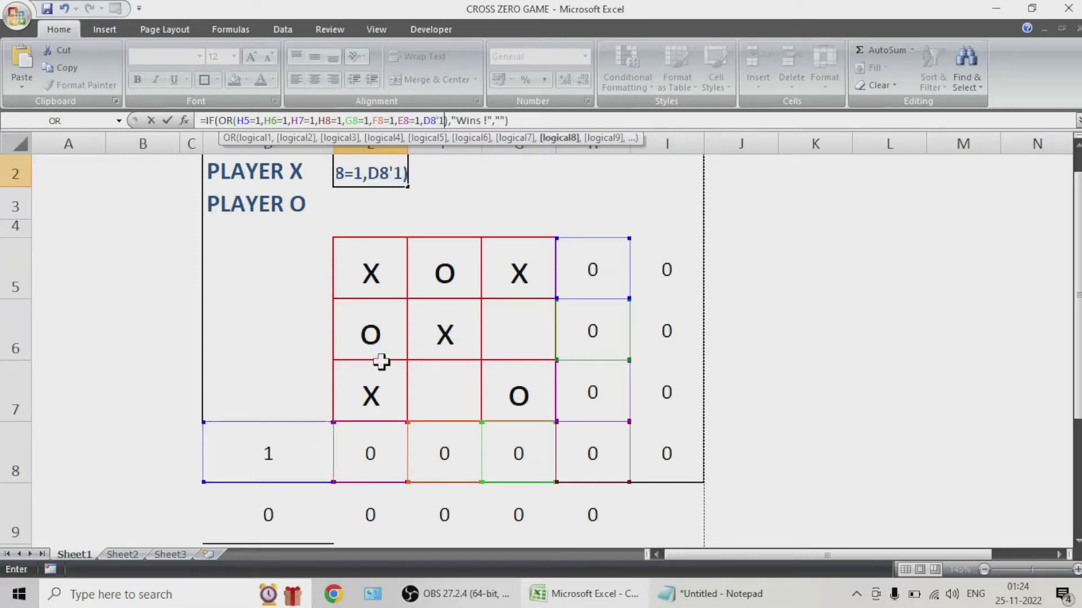
key("BackSpace")
key("BackSpace")
type("=1")
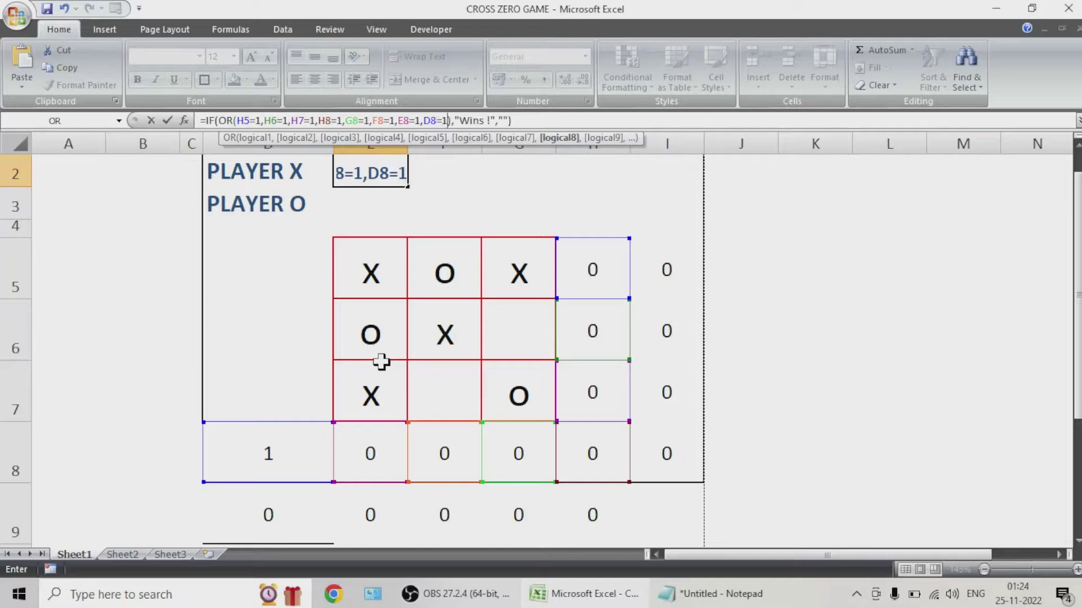
key("Return")
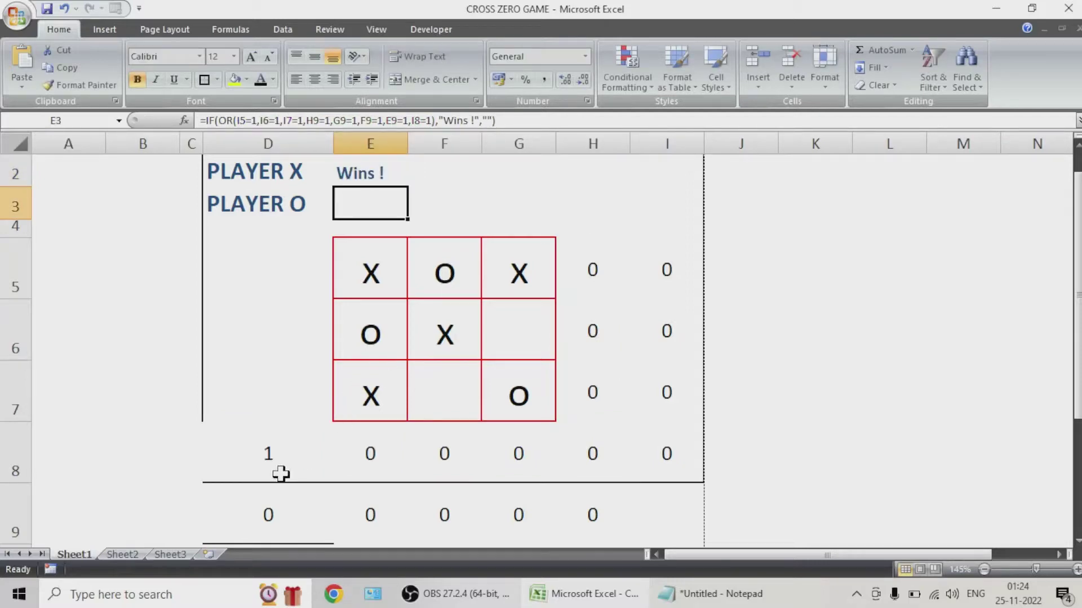
Add the condition D9=1 to the OR test of player O's "Wins !" formula in E3
double_click(392, 198)
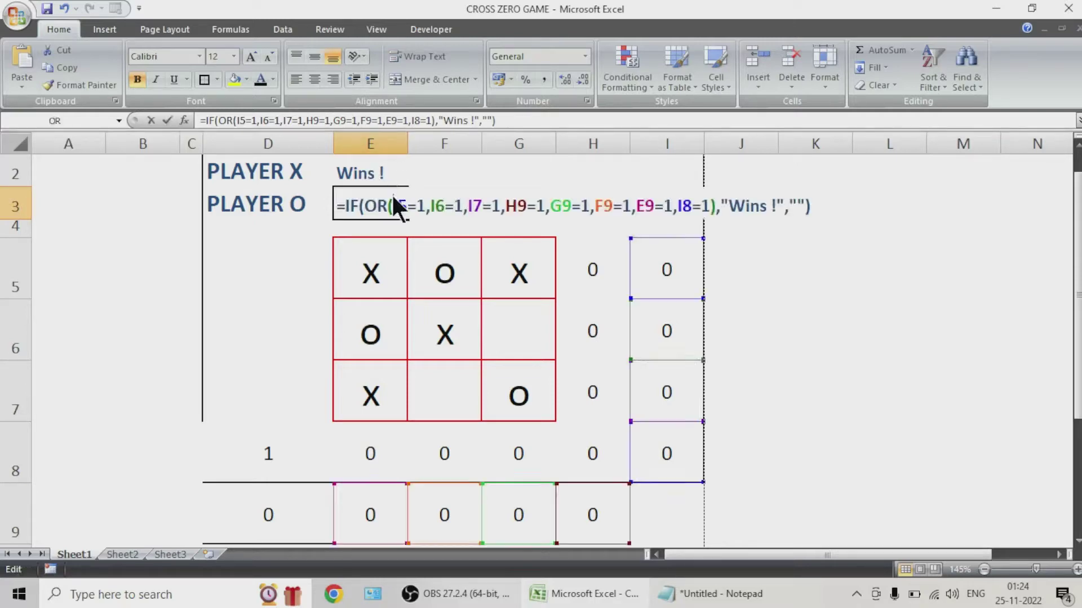
left_click(707, 207)
type(",")
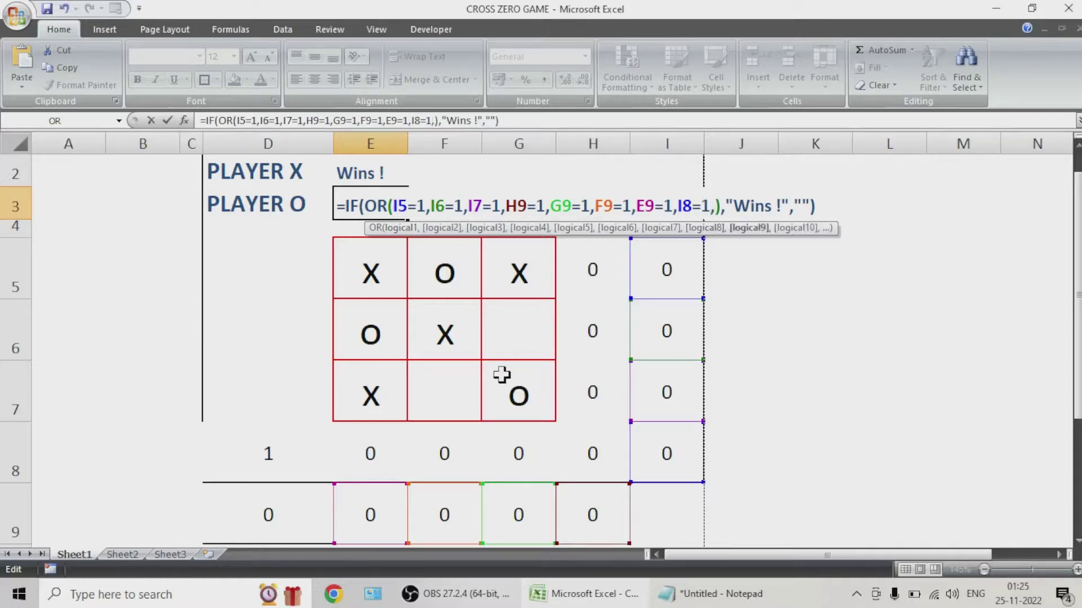
left_click(276, 518)
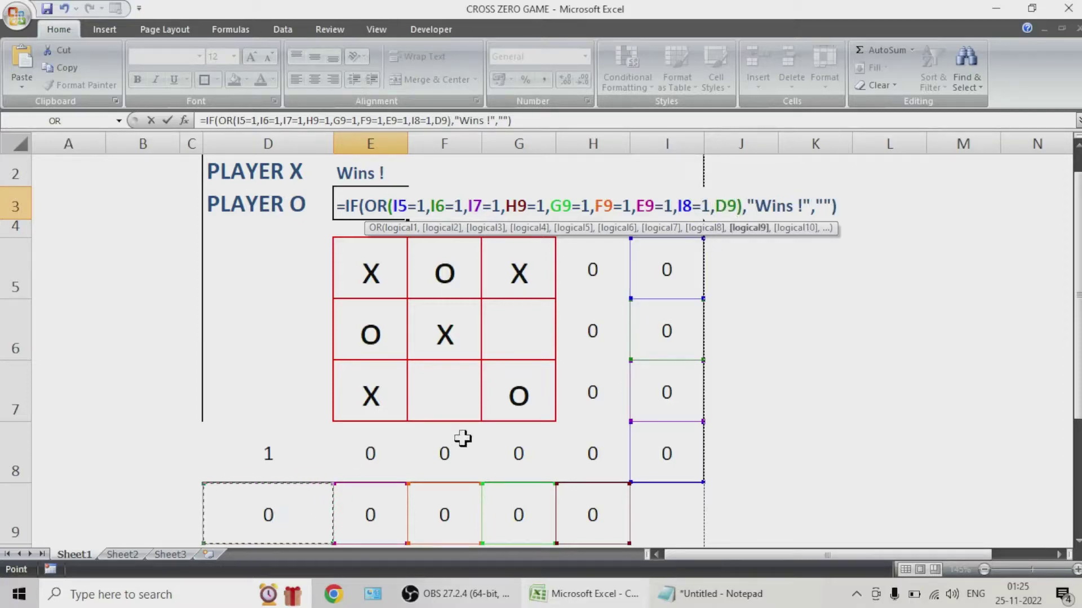
type("=1")
key("Return")
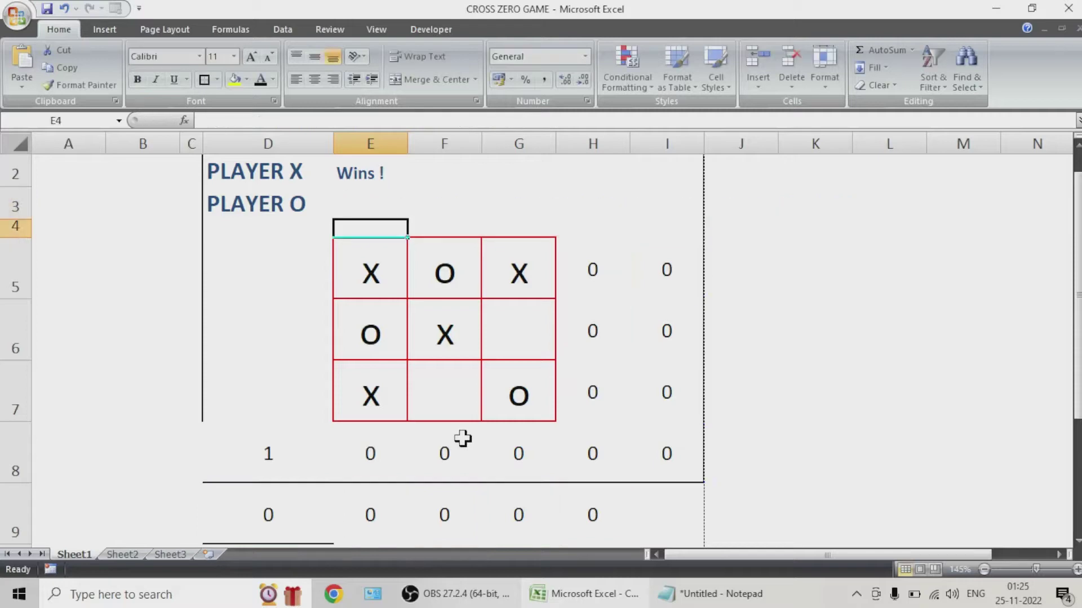
Hide the line-check values beside and below the board by setting their font color to white
scroll(473, 367, "down", 1)
scroll(477, 370, "up", 1)
scroll(478, 369, "down", 1)
scroll(478, 370, "down", 1)
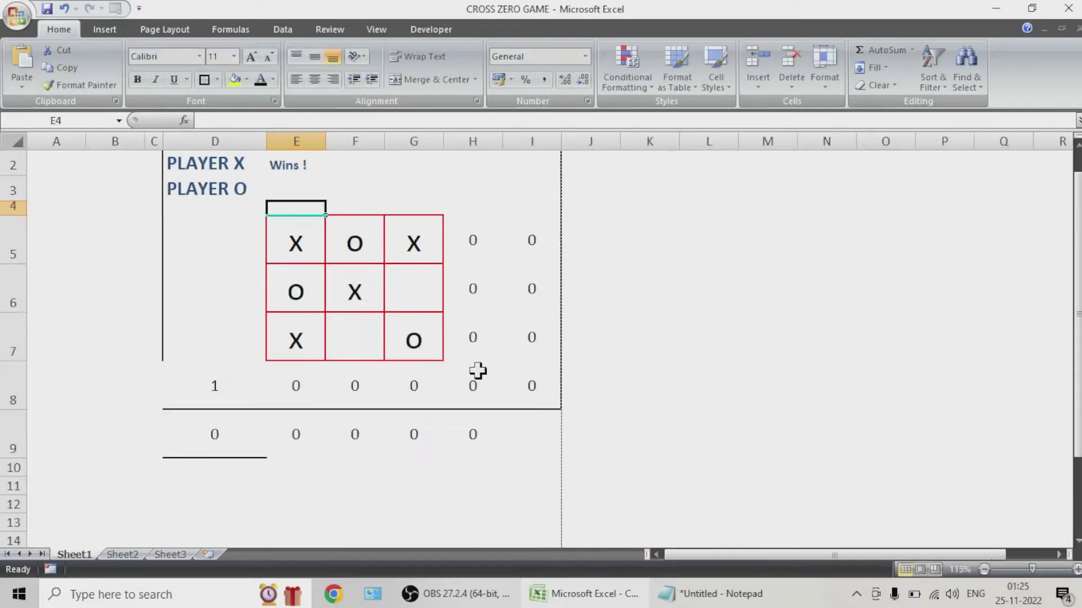
left_click_drag(479, 228, 527, 489)
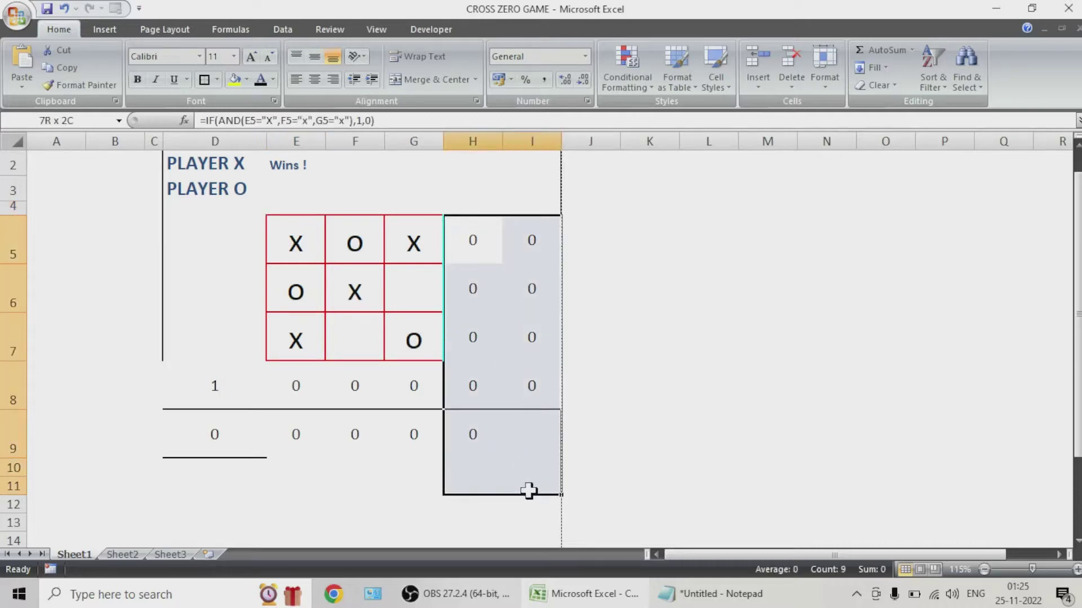
left_click(273, 79)
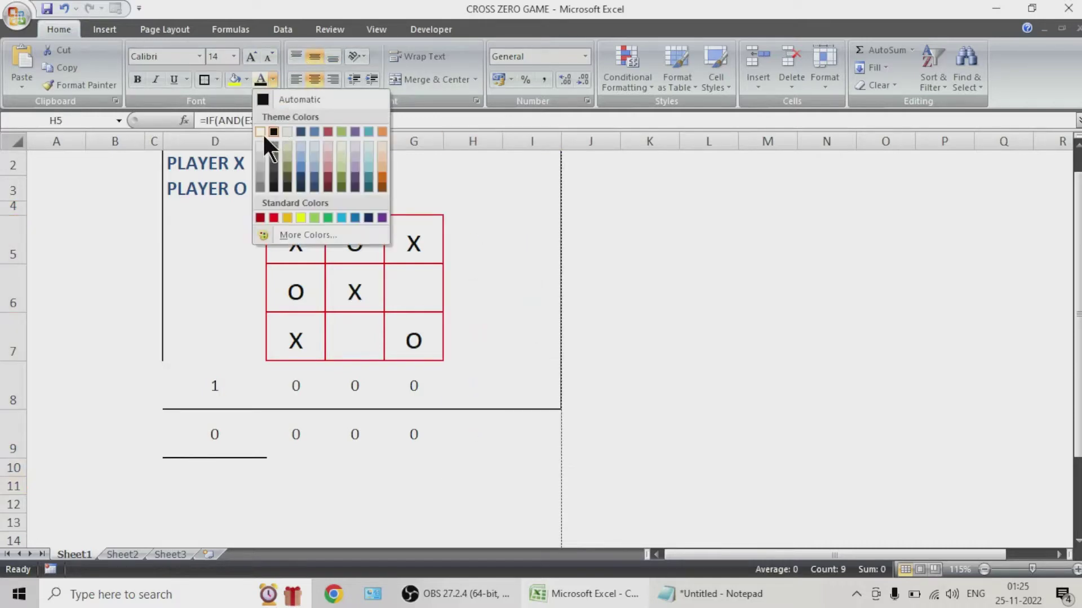
left_click(262, 134)
left_click_drag(214, 394, 406, 466)
left_click(261, 79)
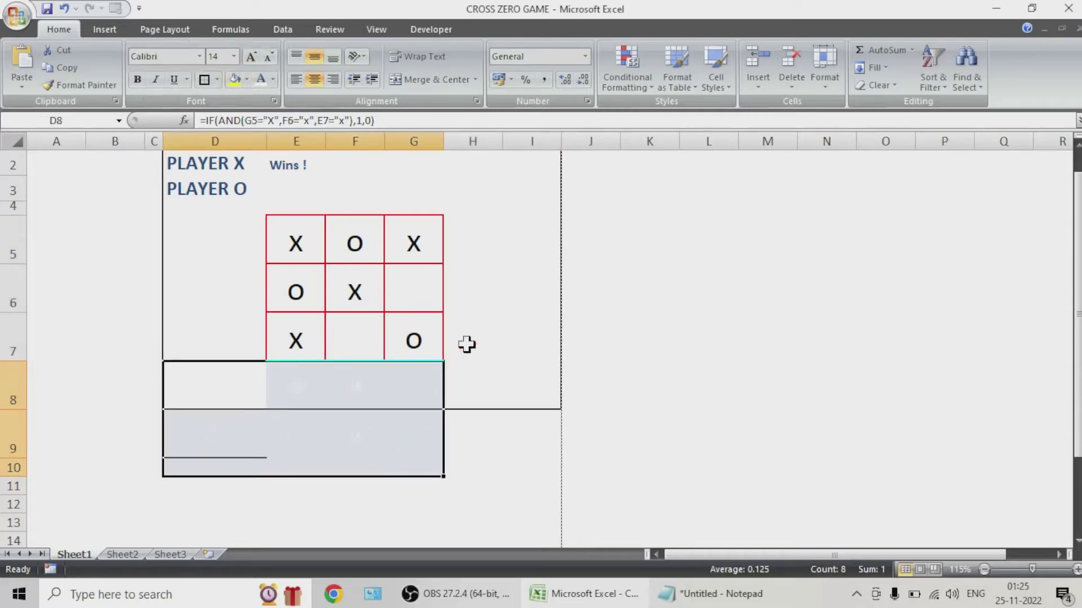
left_click(600, 425)
scroll(249, 321, "up", 1)
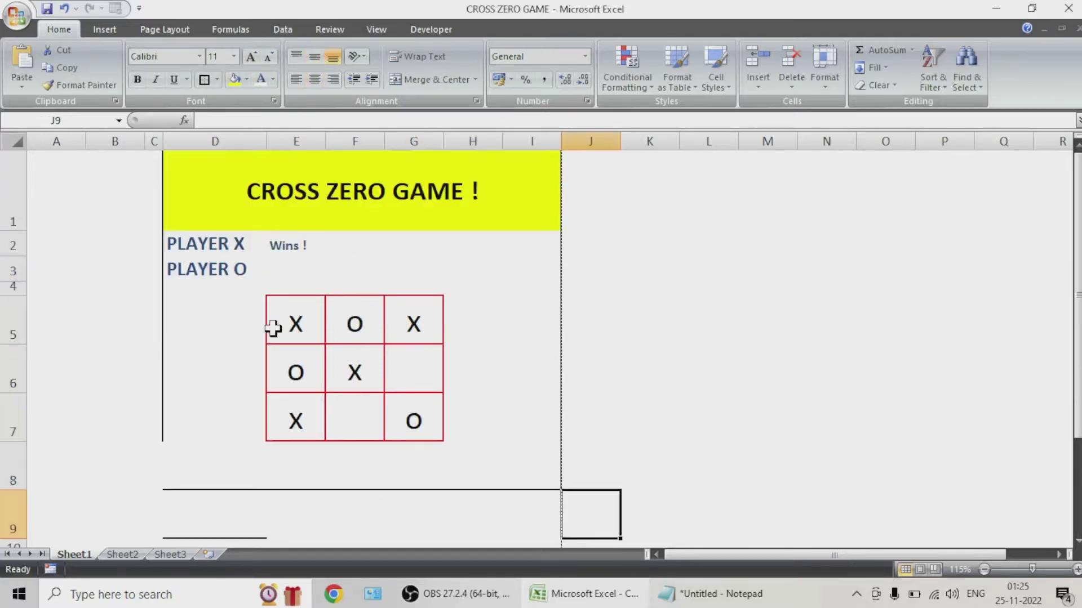
Apply an outside border around the game area D1:I8
left_click_drag(201, 200, 461, 454)
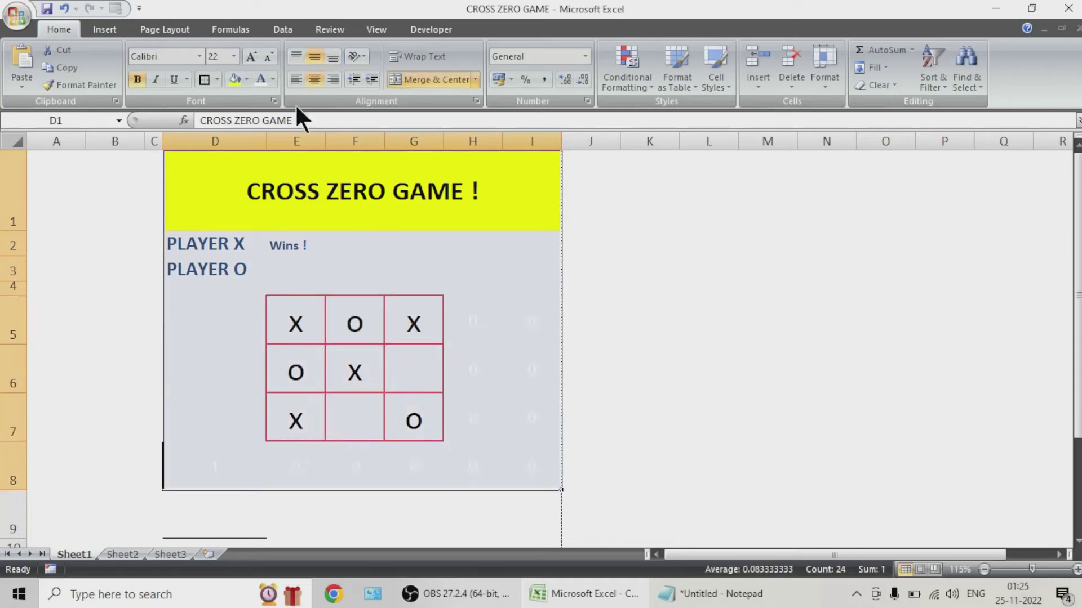
left_click(204, 79)
left_click(767, 369)
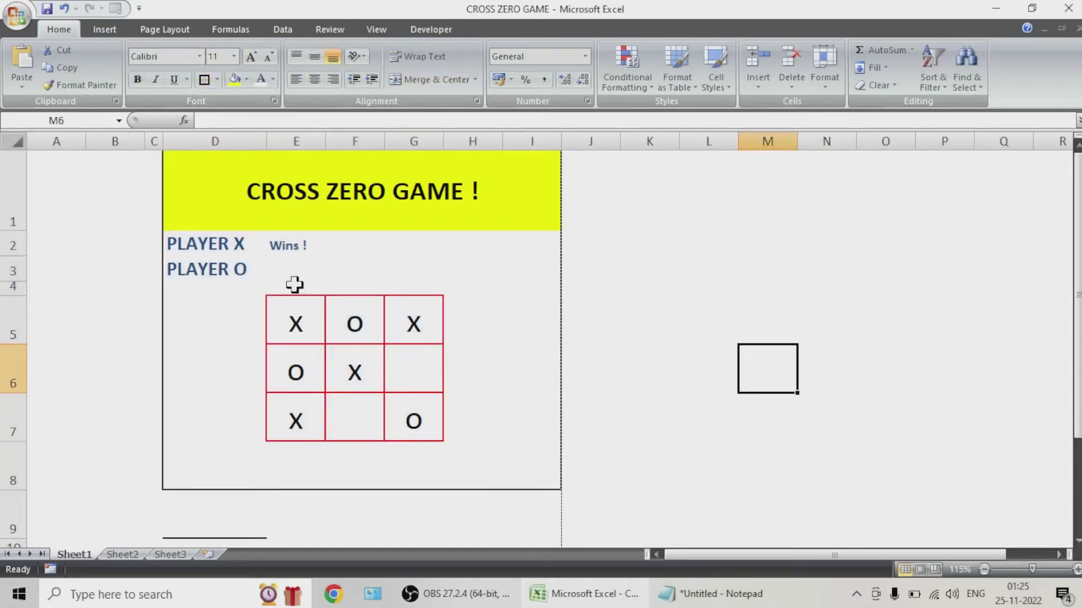
Format the result cells E2:E3 with yellow fill, near-black text and font size 16
left_click_drag(288, 250, 287, 261)
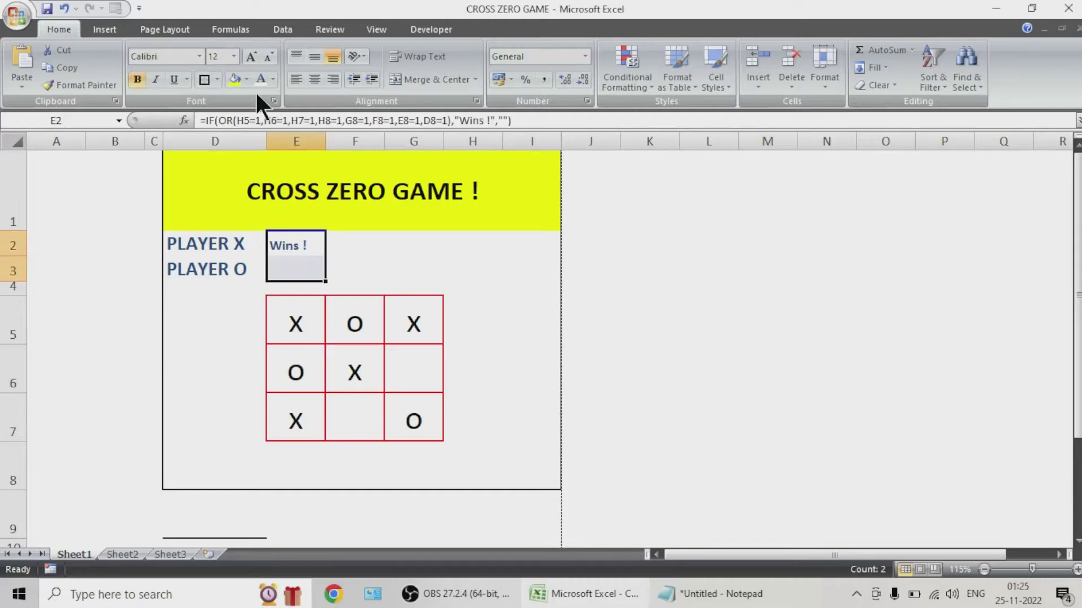
left_click(236, 79)
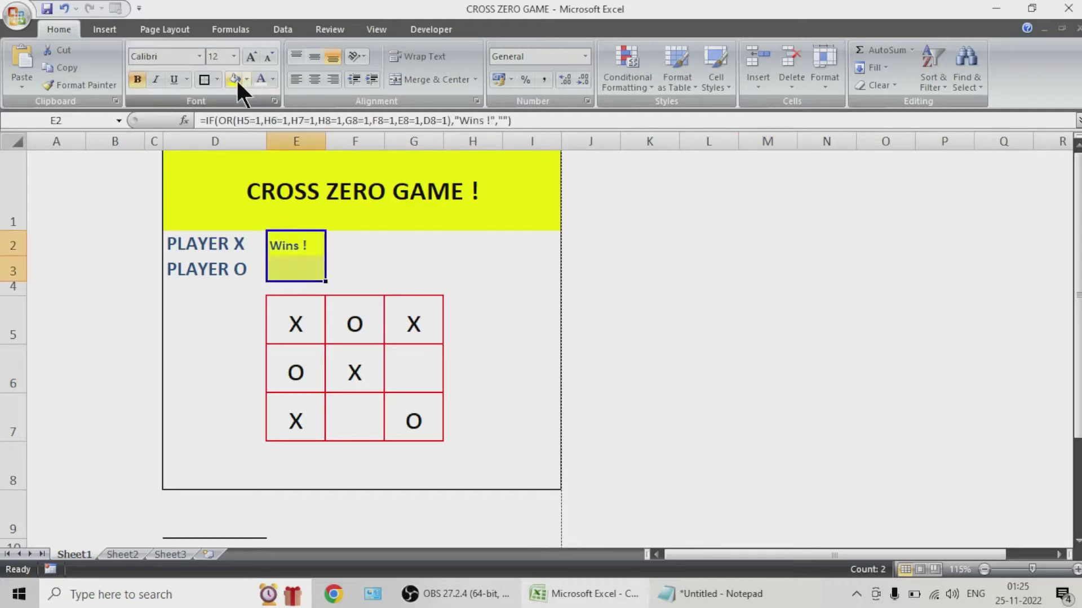
left_click(272, 79)
left_click(269, 213)
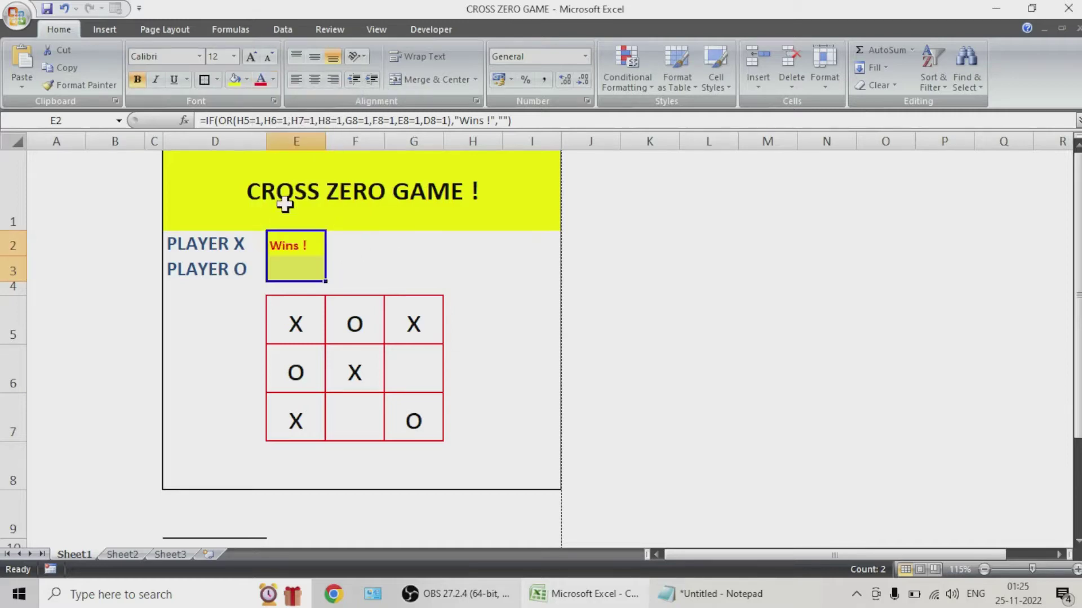
left_click(273, 79)
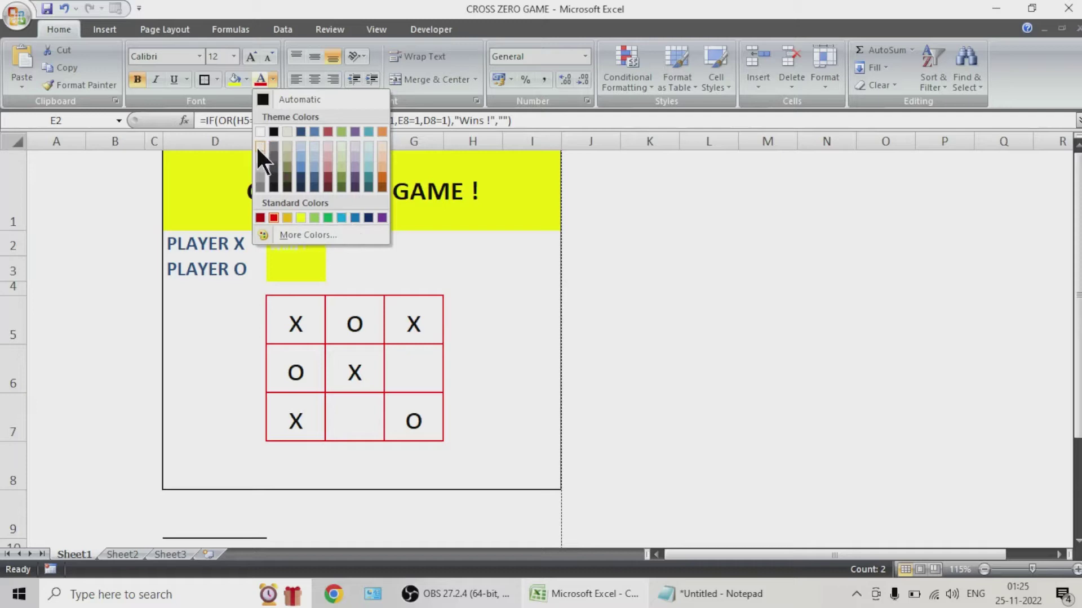
left_click(273, 184)
left_click(251, 56)
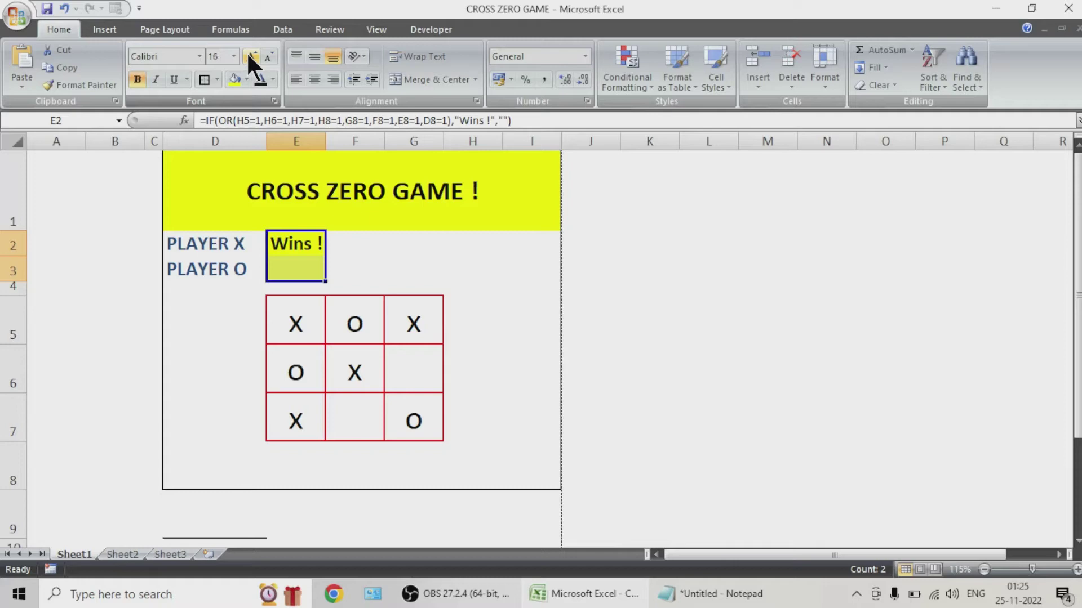
left_click(400, 254)
Clear all X and O marks from the board cells E5:G7
left_click_drag(293, 321, 394, 405)
key("Delete")
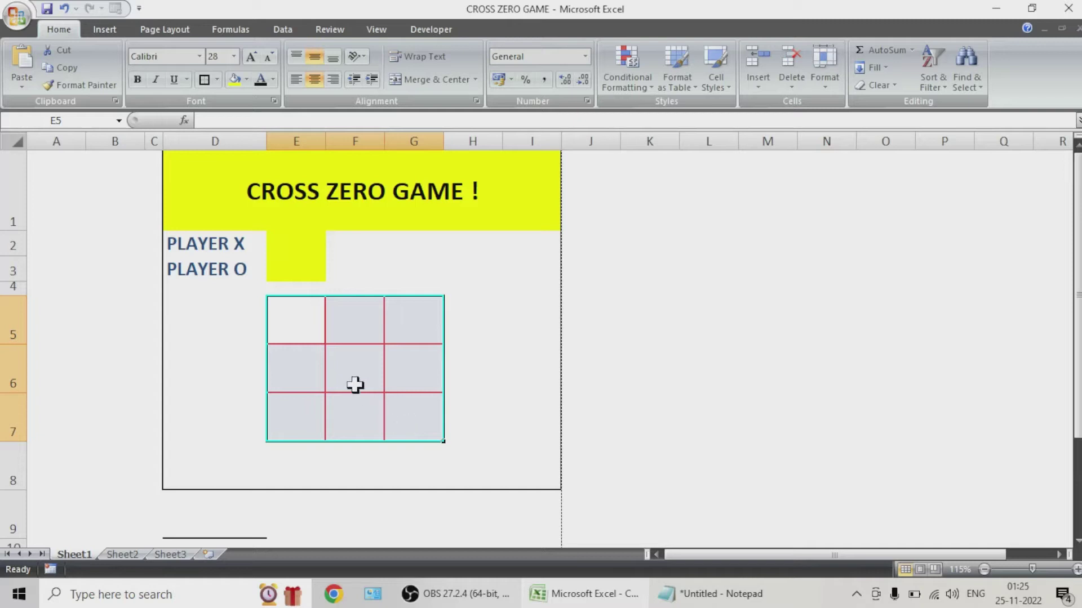
left_click(296, 331)
Give the player labels in D2:D3 all borders and a light green fill
left_click_drag(216, 246, 213, 264)
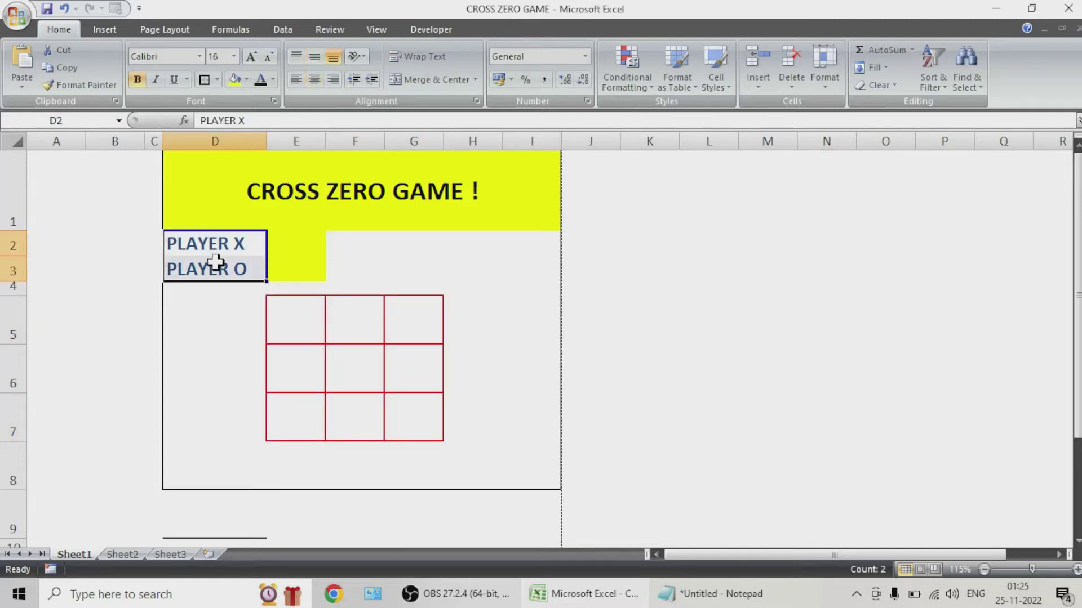
left_click(218, 80)
left_click(233, 210)
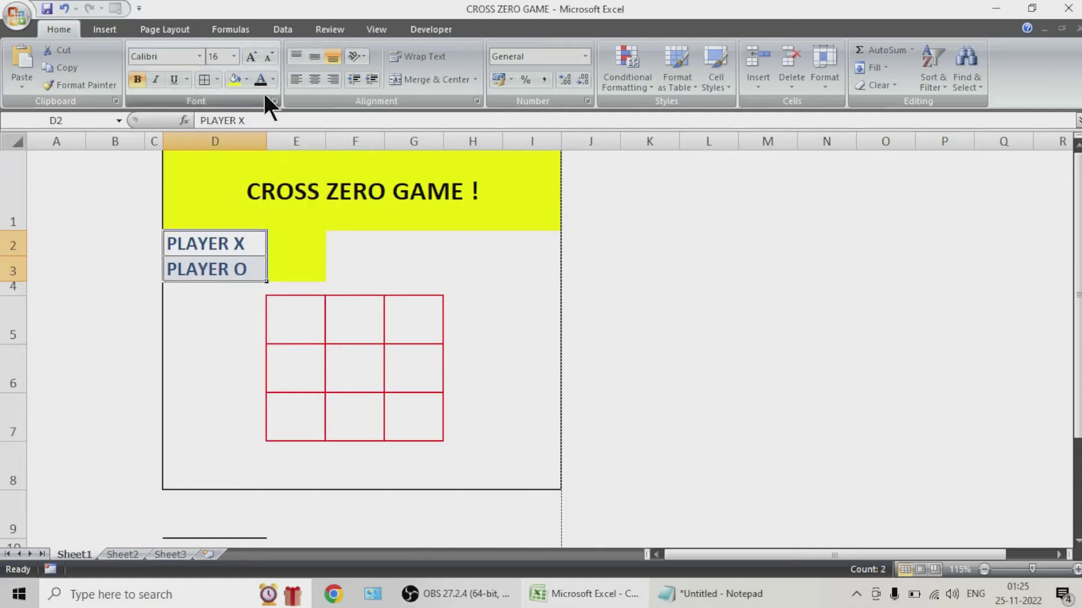
left_click(249, 79)
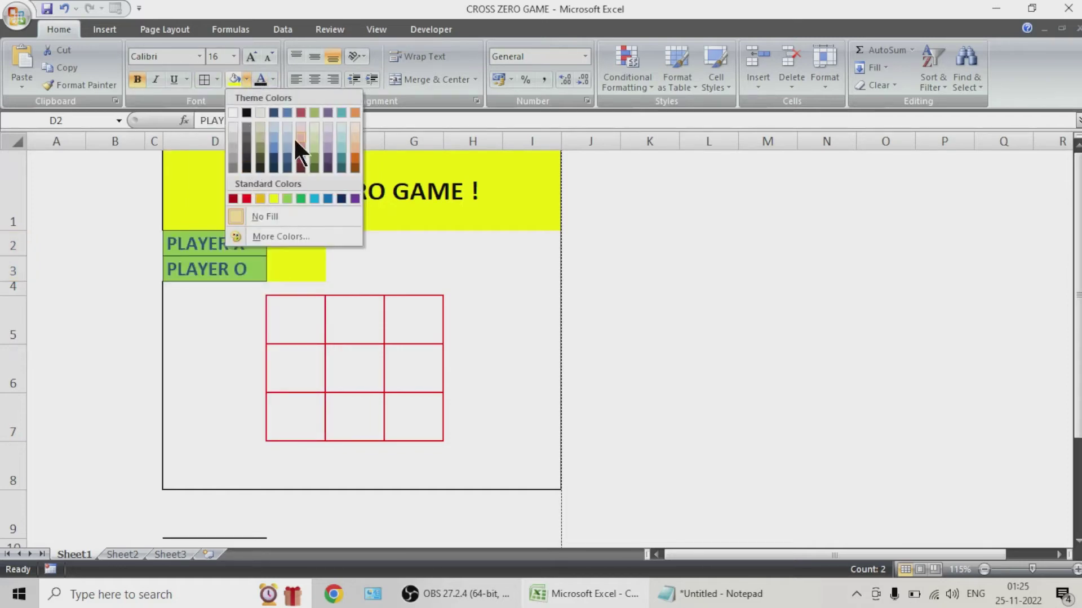
left_click(314, 127)
left_click(698, 331)
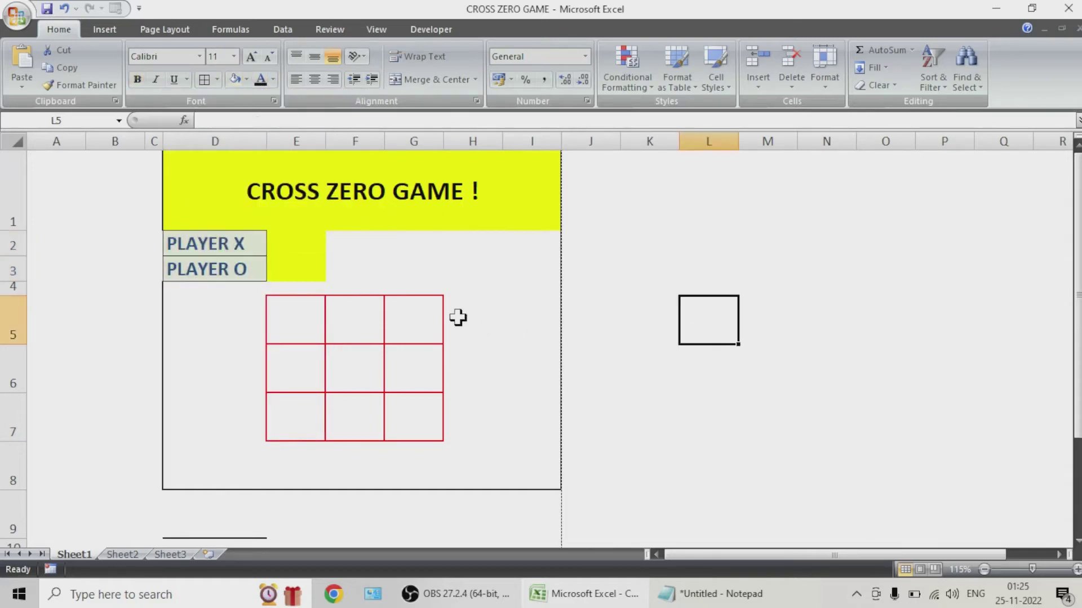
Apply all borders to the result cells E2:E3
left_click_drag(272, 232, 289, 258)
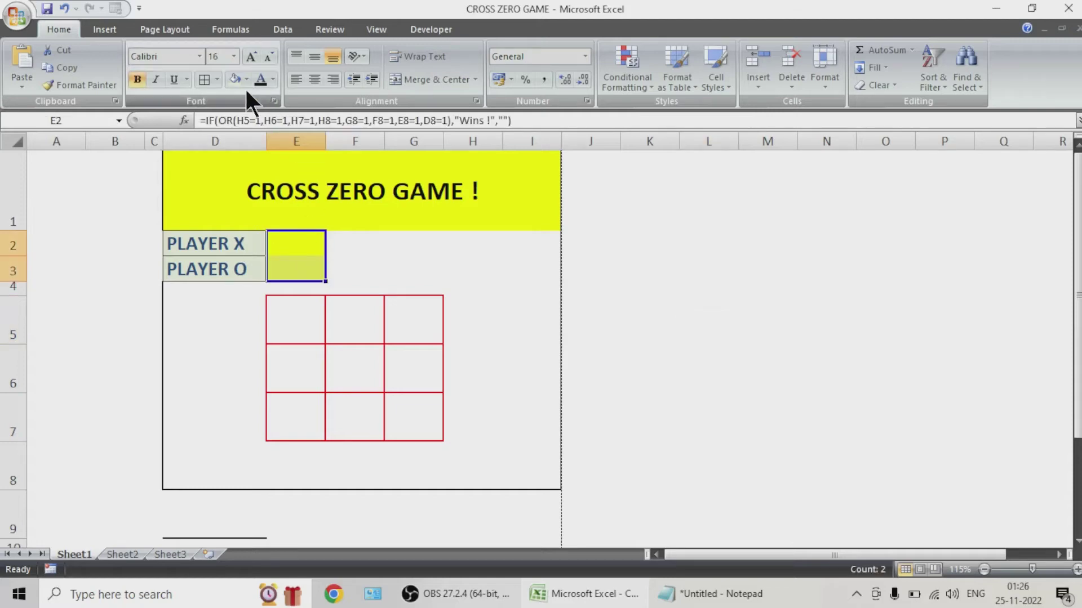
left_click(205, 79)
left_click(565, 315)
Start a test game by entering O in E5 and X in F6
left_click(292, 336)
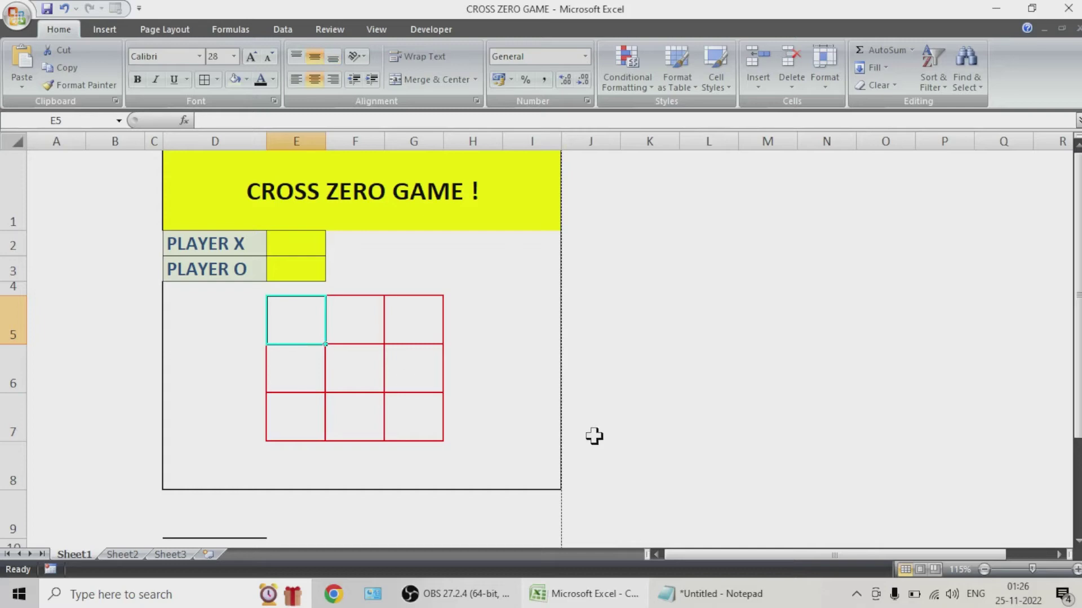
type("O")
key("Tab")
key("Down")
type("X")
key("Left")
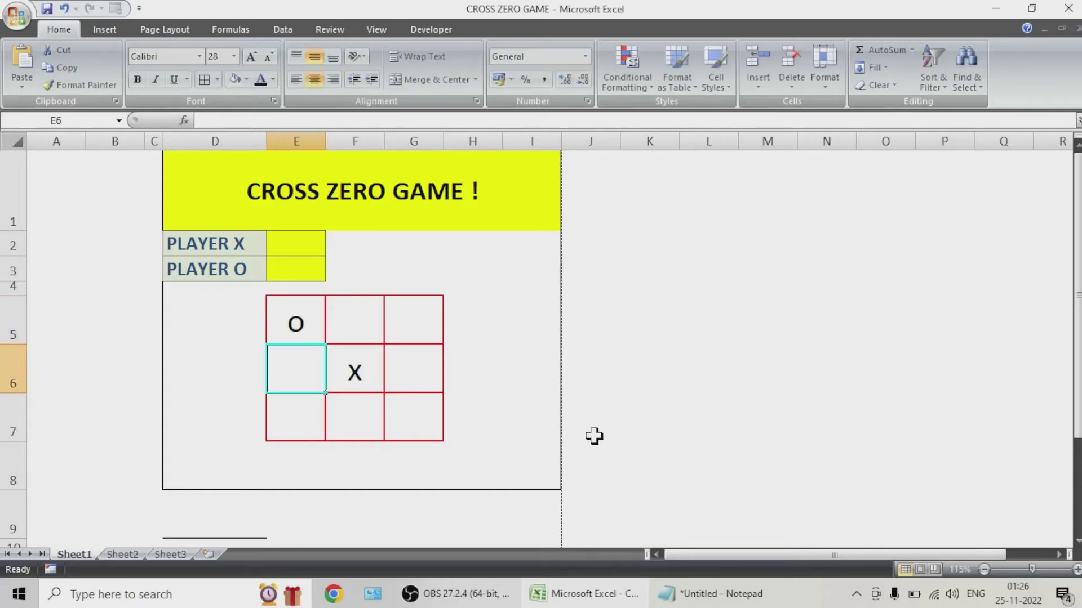
Continue the test game with O in E6, X in F7 and O in E7 to complete player O's column
type("O")
key("Tab")
key("Down")
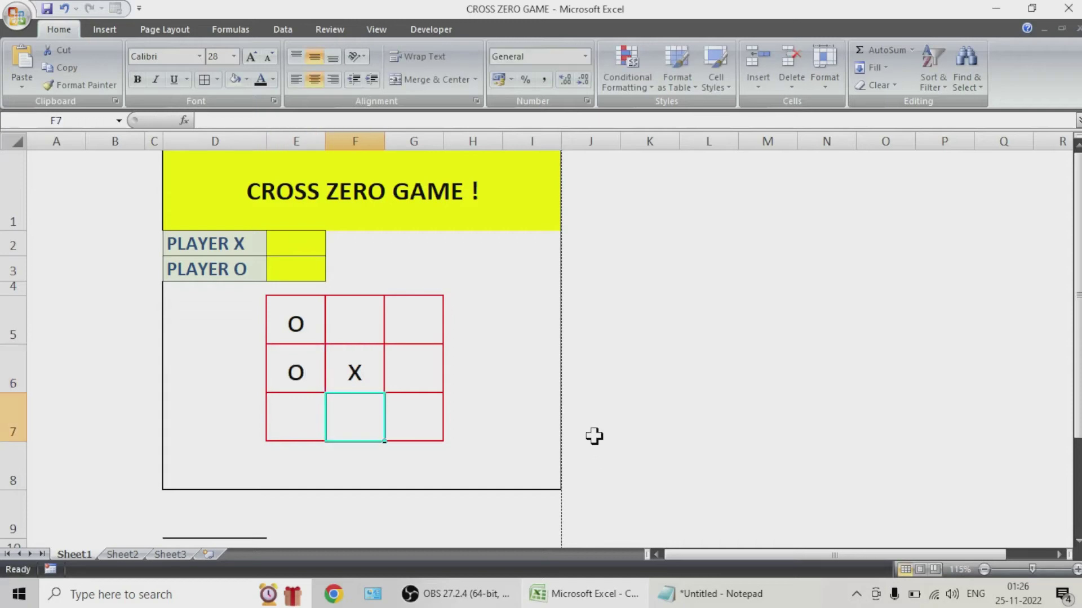
type("X")
key("Left")
type("O")
key("Right")
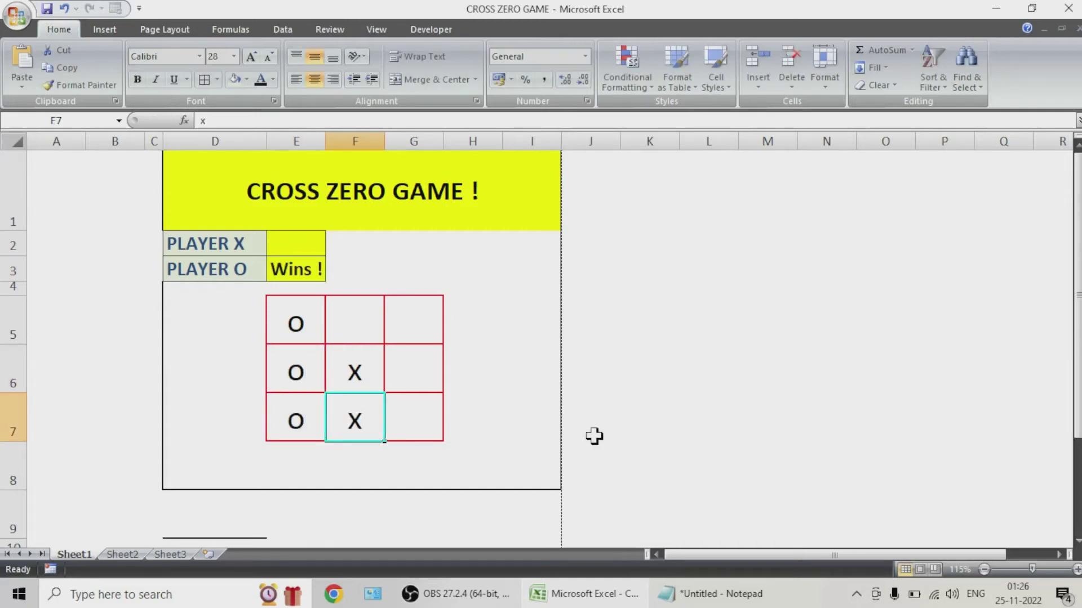
key("Up")
key("Up")
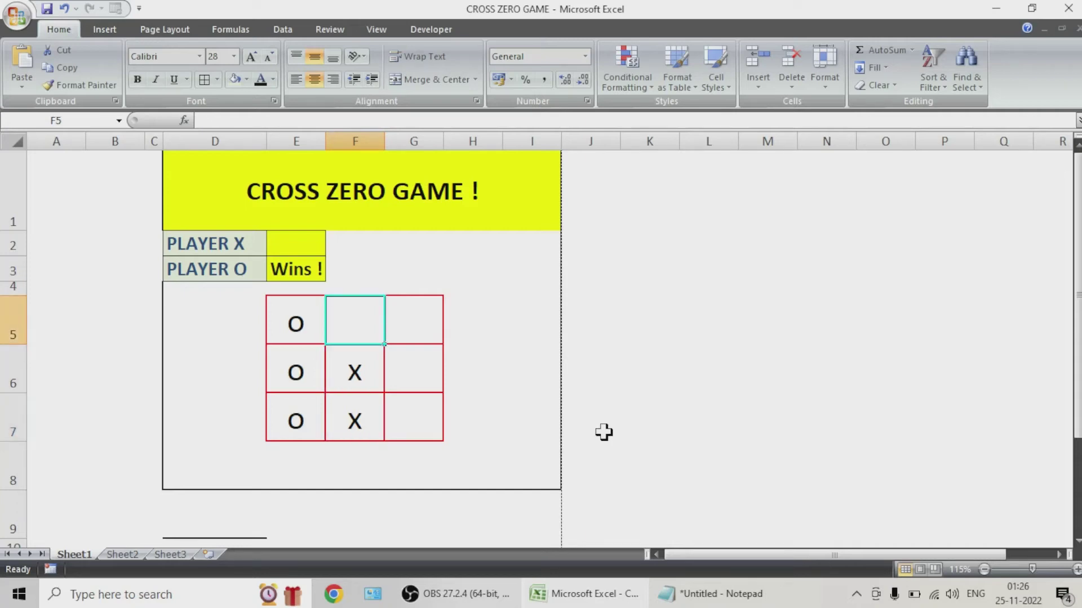
Clear all the test marks from cells E5:F7 to empty the game board
key("Left")
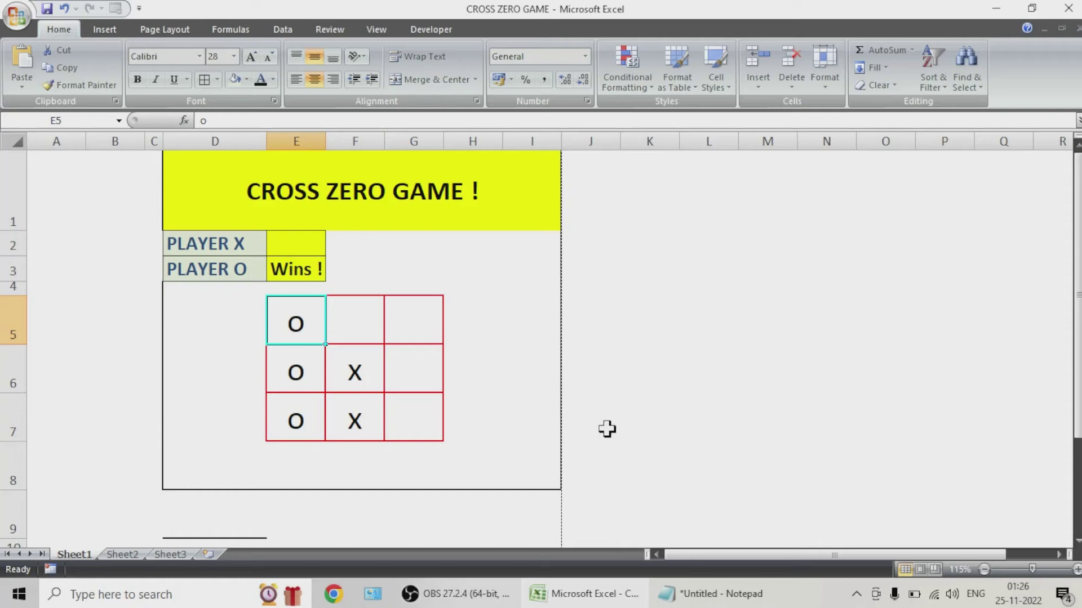
key("shift+Down")
key("shift+Down")
key("shift+Right")
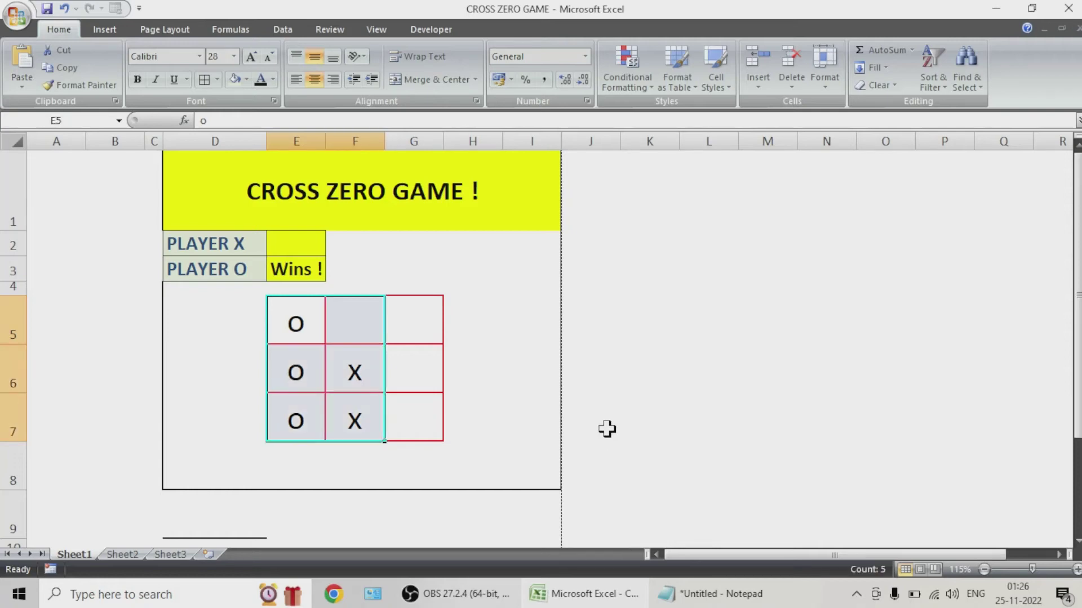
key("Delete")
key("Up")
key("Down")
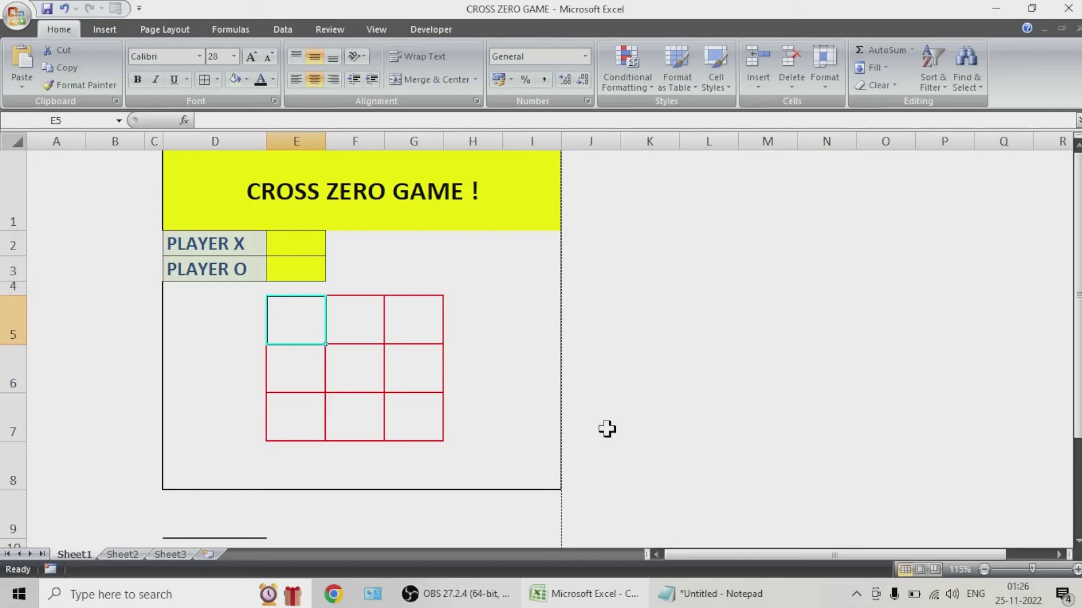
Test player X's win by entering X in F5, F6 and F7 to complete the middle column
key("Right")
type("X")
key("Return")
type("X")
key("Return")
type("X")
key("Right")
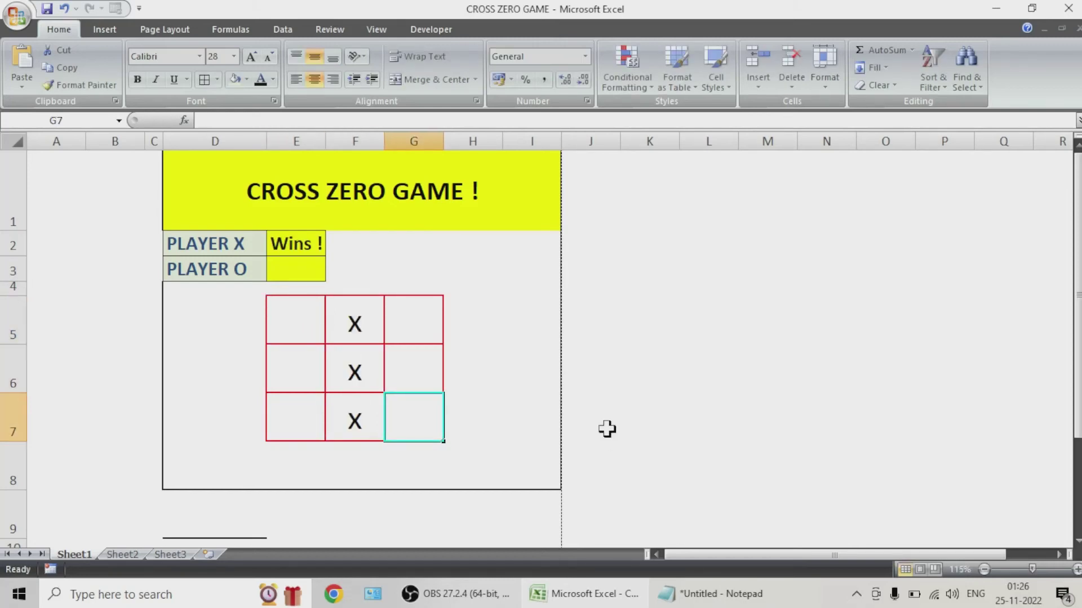
Right-align the player labels in D2:D3
left_click_drag(232, 246, 237, 267)
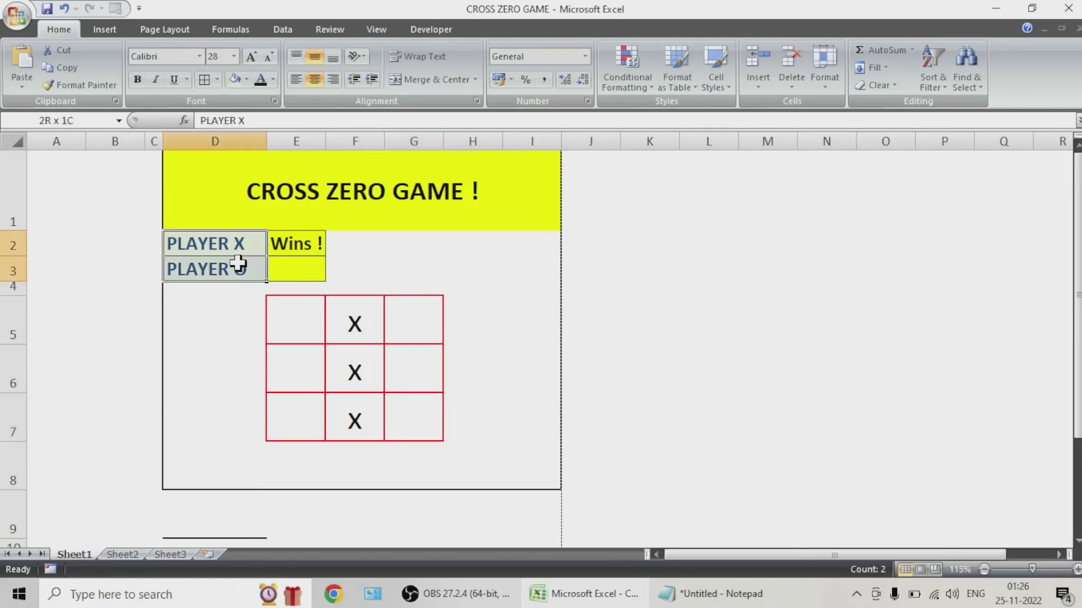
left_click(334, 80)
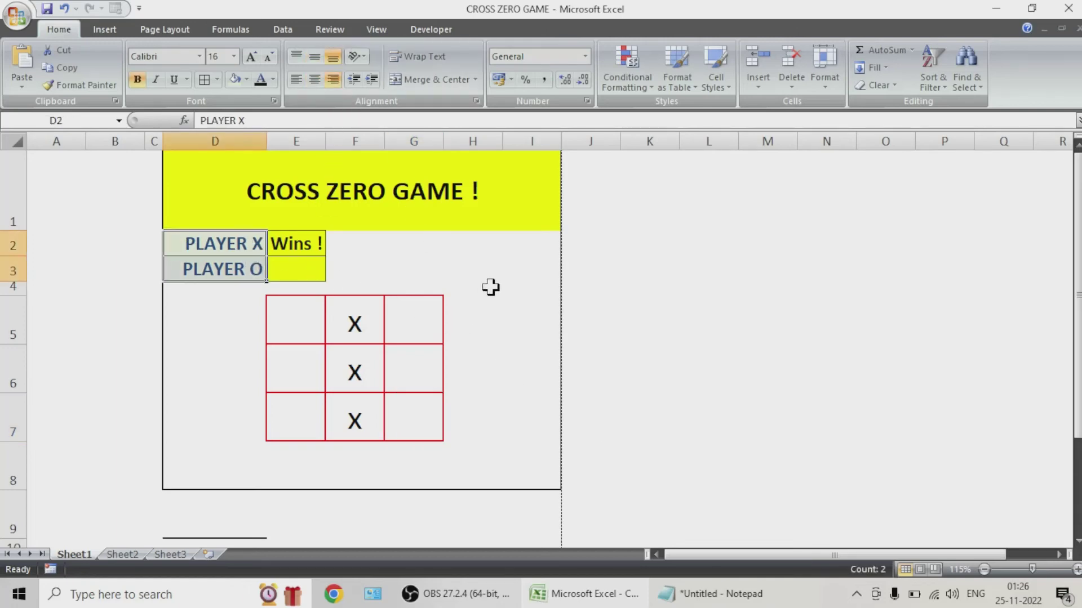
left_click(482, 285)
left_click(692, 335)
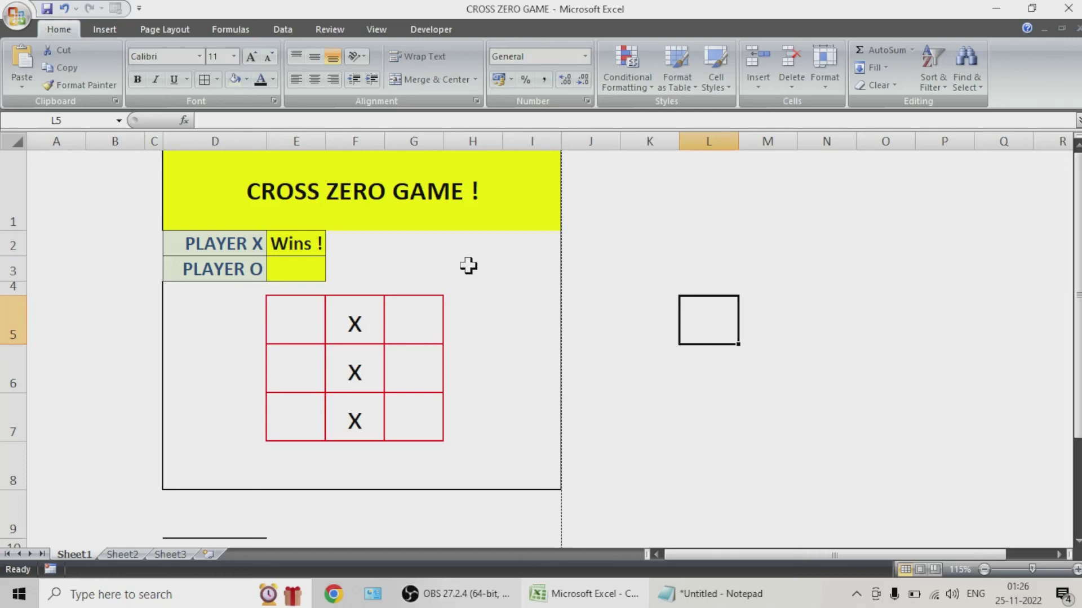
left_click_drag(232, 186, 446, 428)
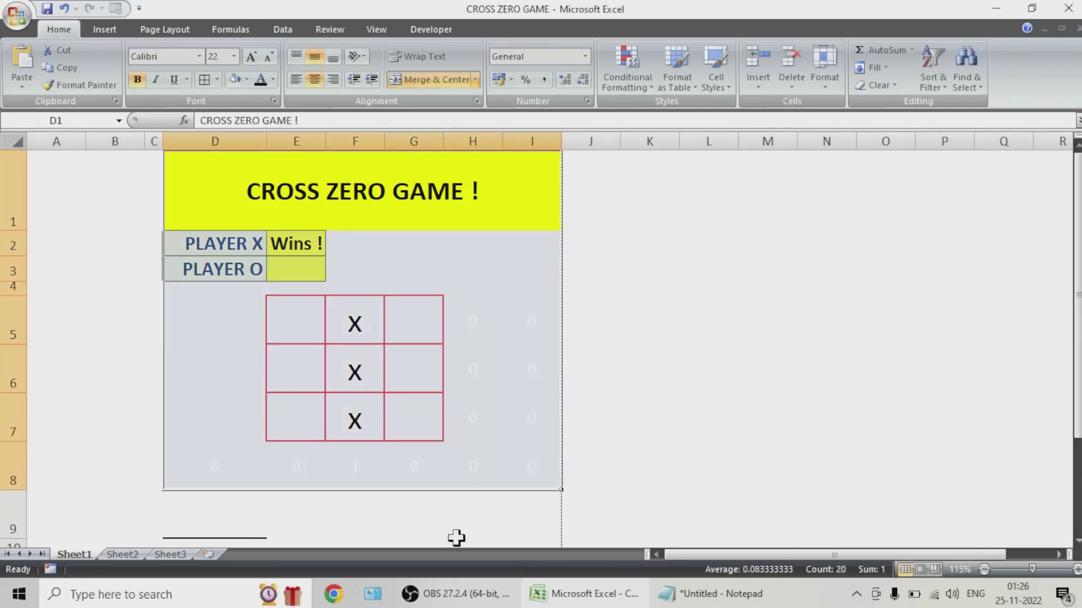
left_click(428, 594)
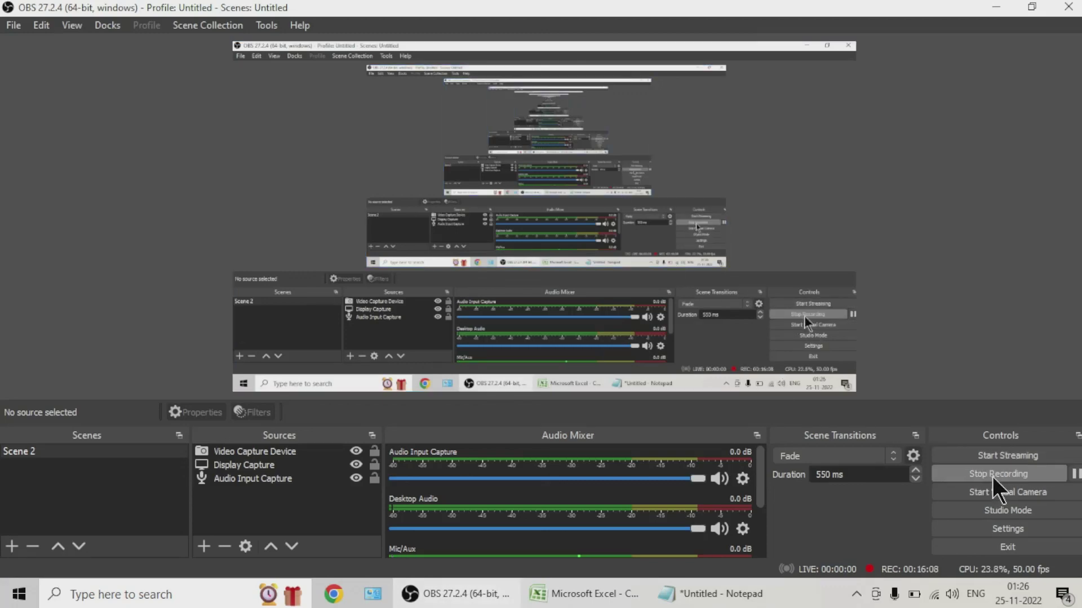